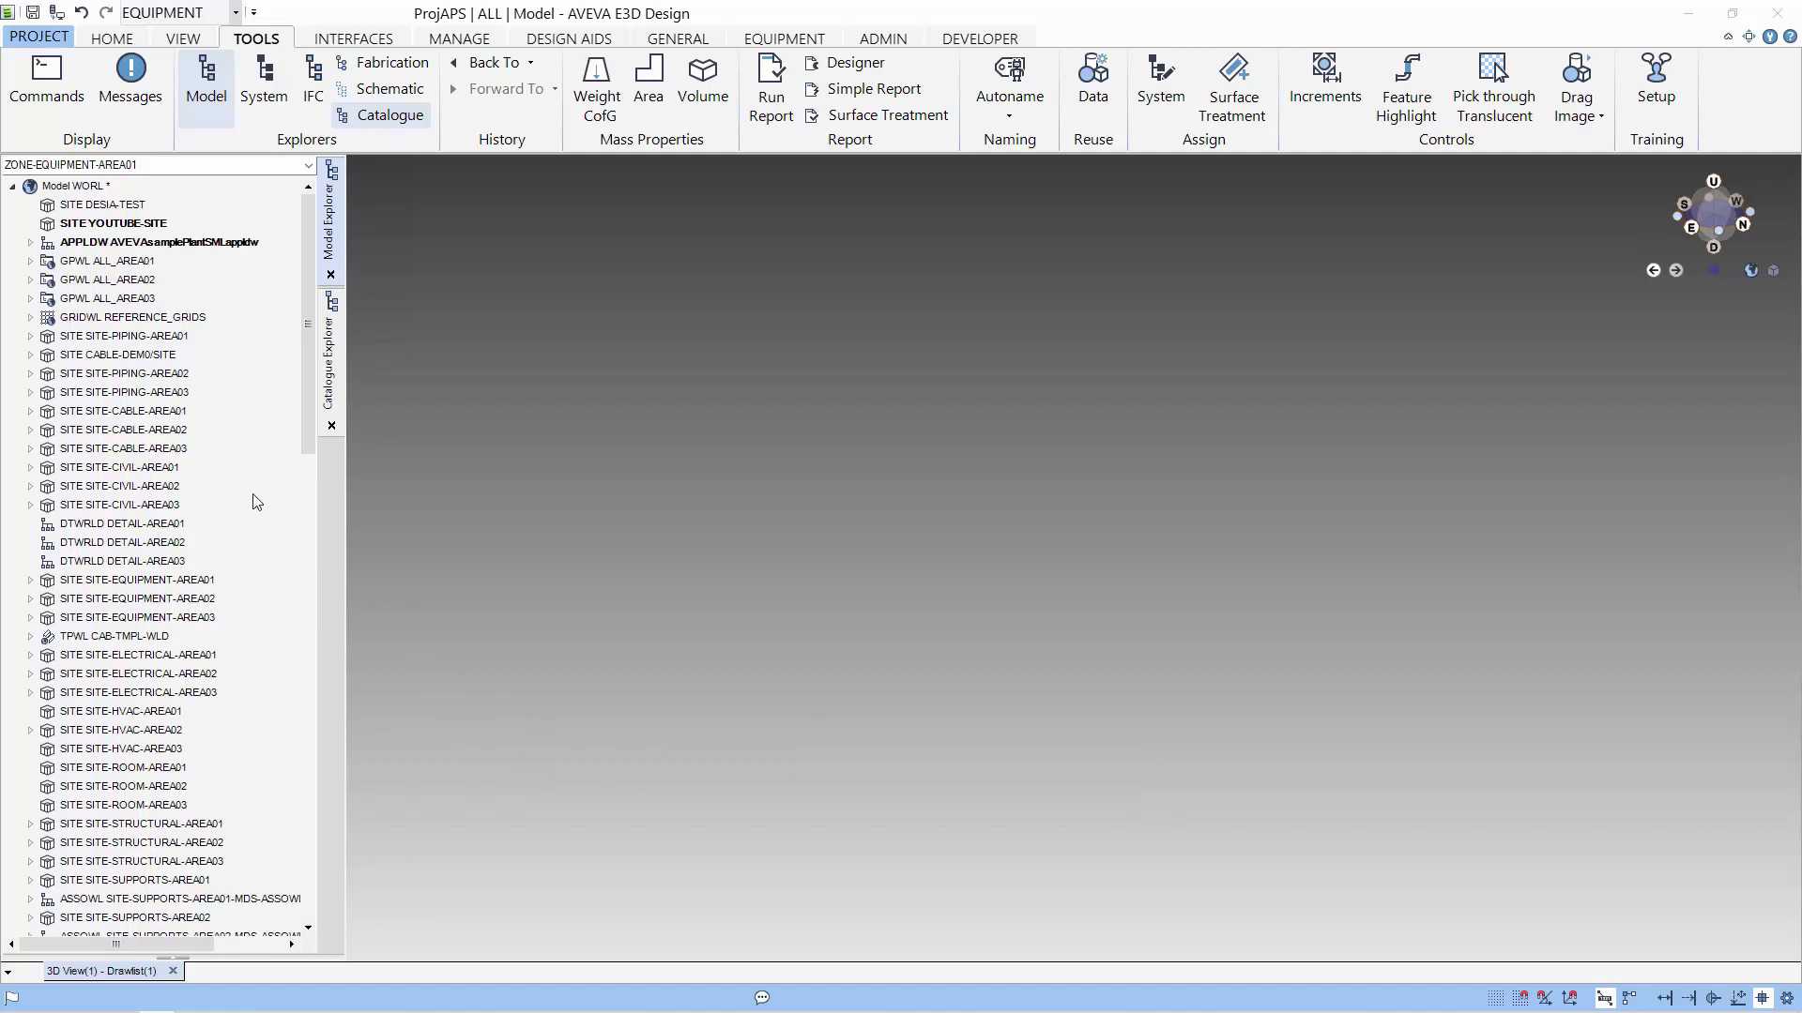
Step: Close the Catalogue Explorer and expand SITE-EQUIPMENT-AREA01 down to the equipment in ZONE-EQUIPMENT-AREA01
click(331, 427)
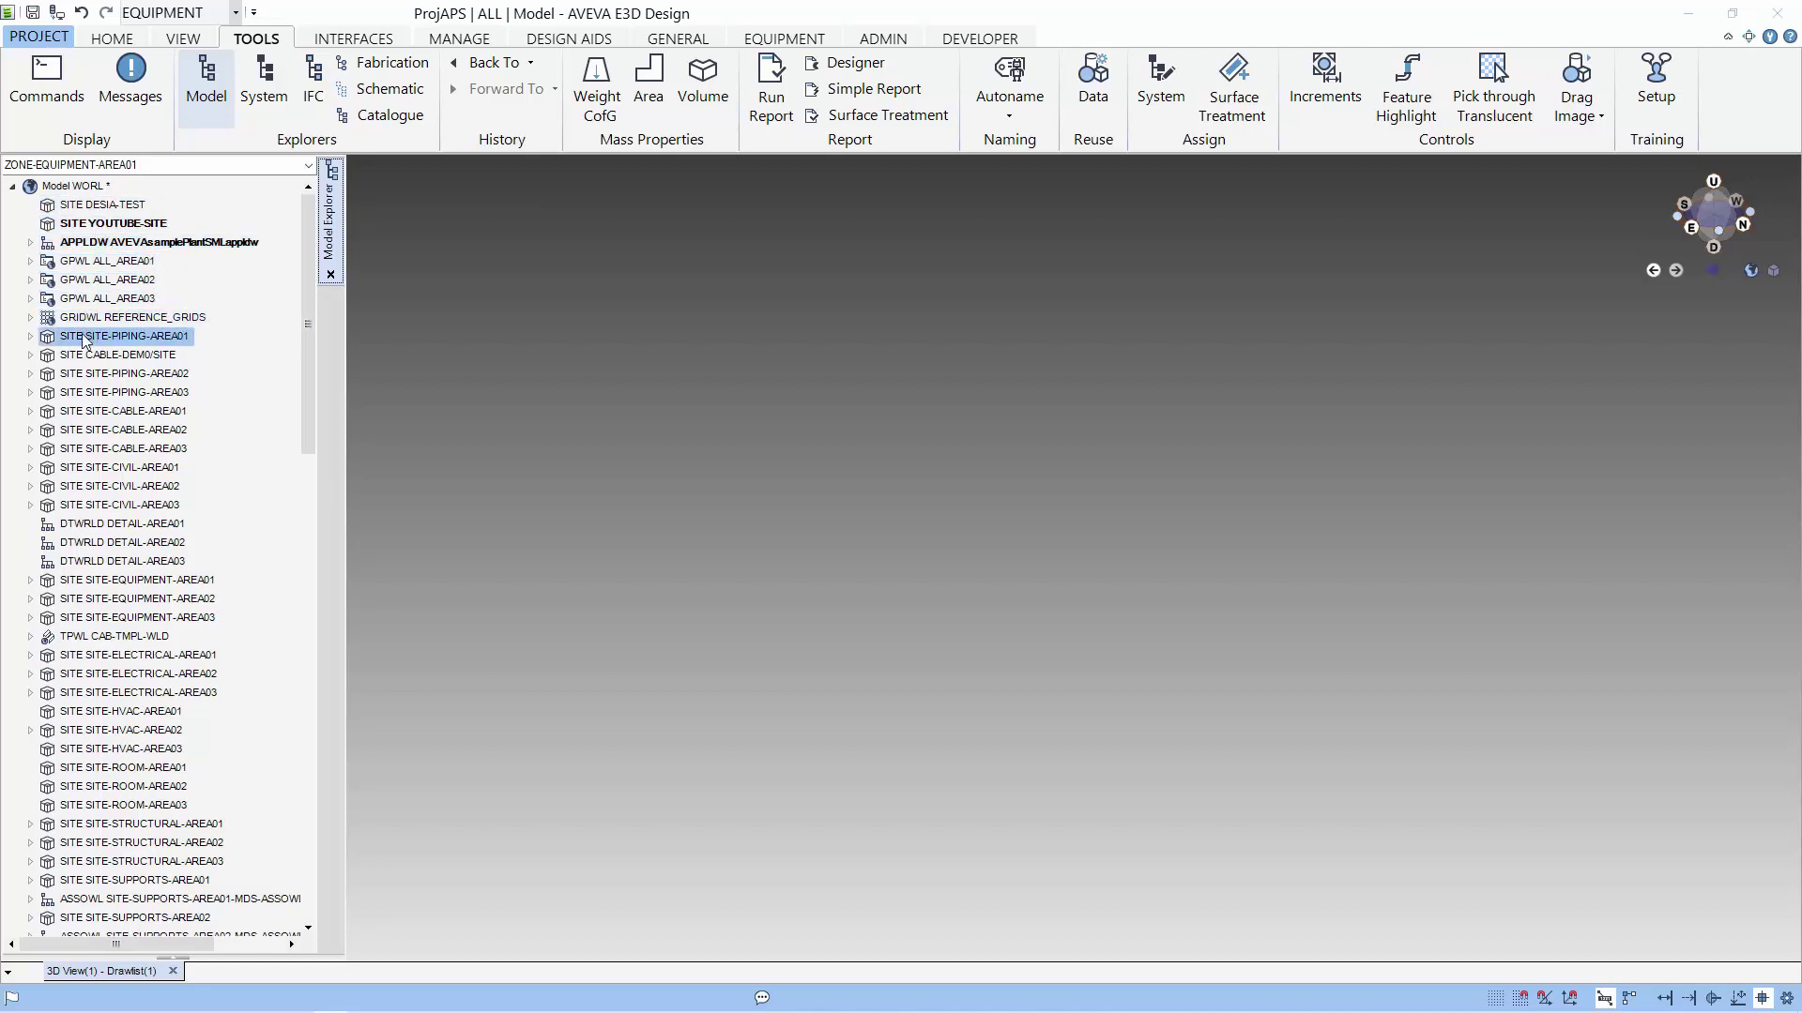
double_click(195, 581)
double_click(141, 601)
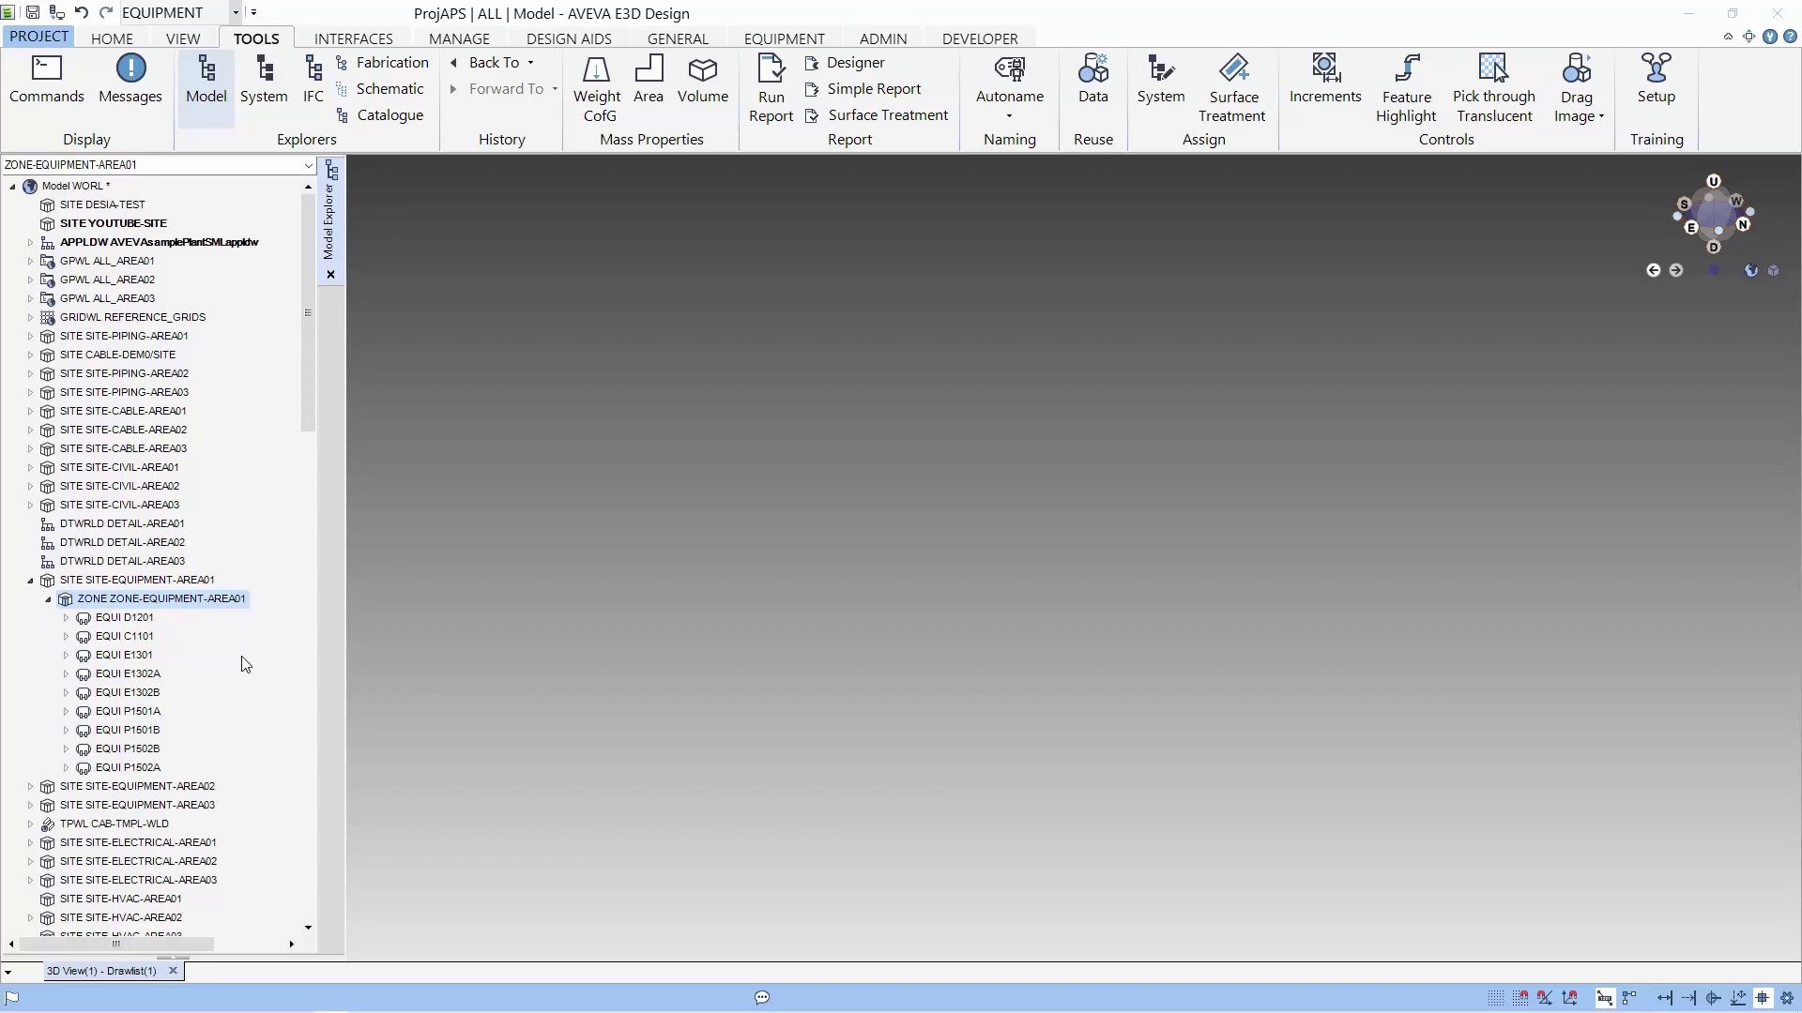
Step: Open the attributes of SITE-EQUIPMENT-AREA01 and examine its position and orientation with respect to the owner
click(149, 582)
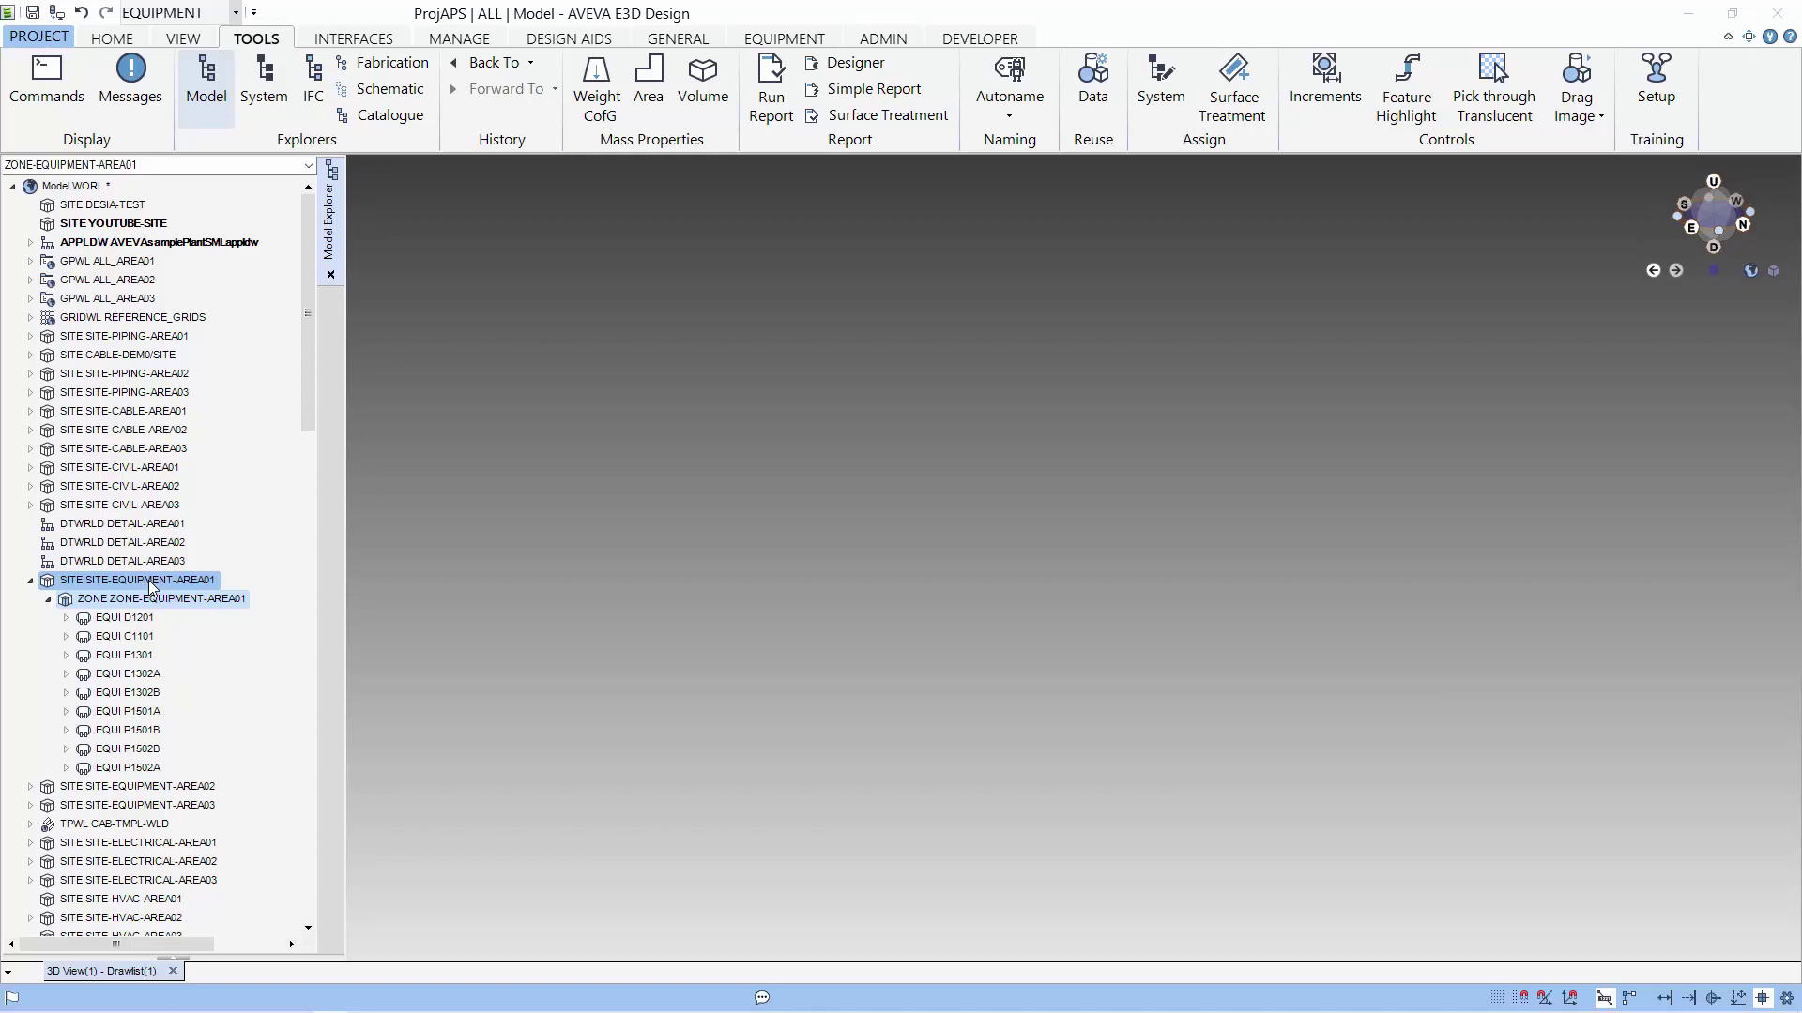
click(150, 581)
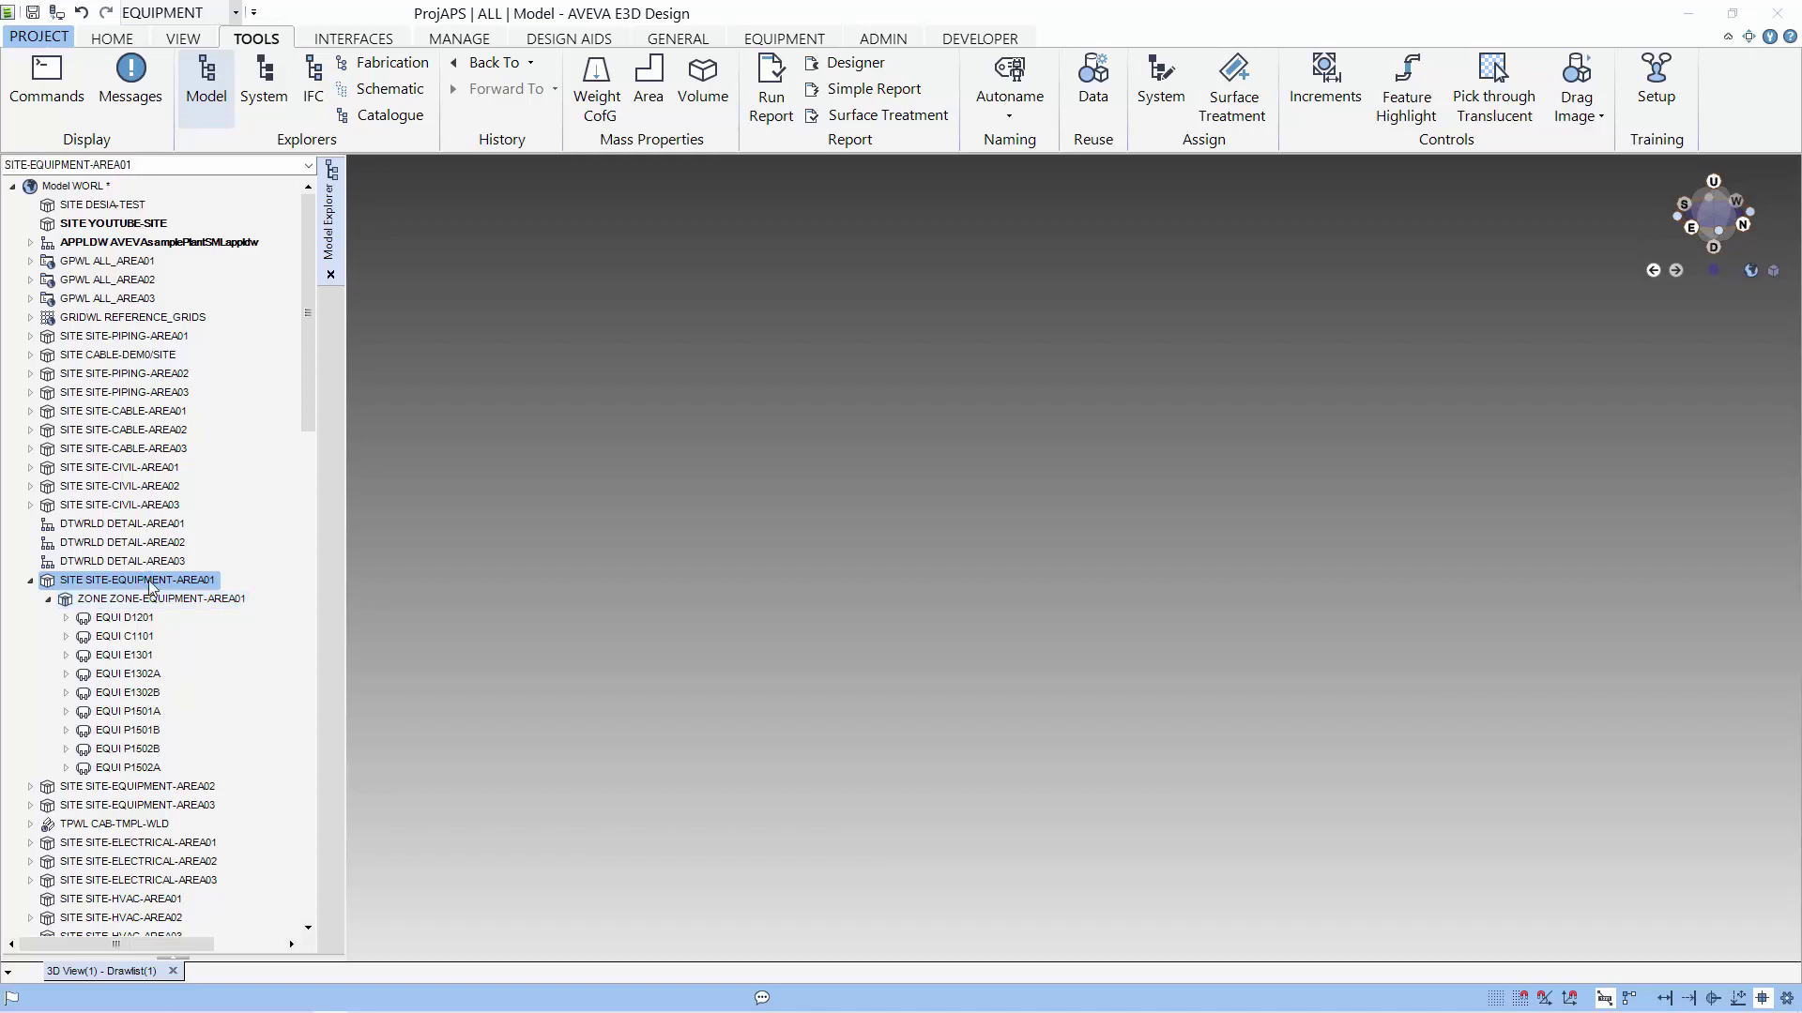
right_click(150, 581)
click(213, 619)
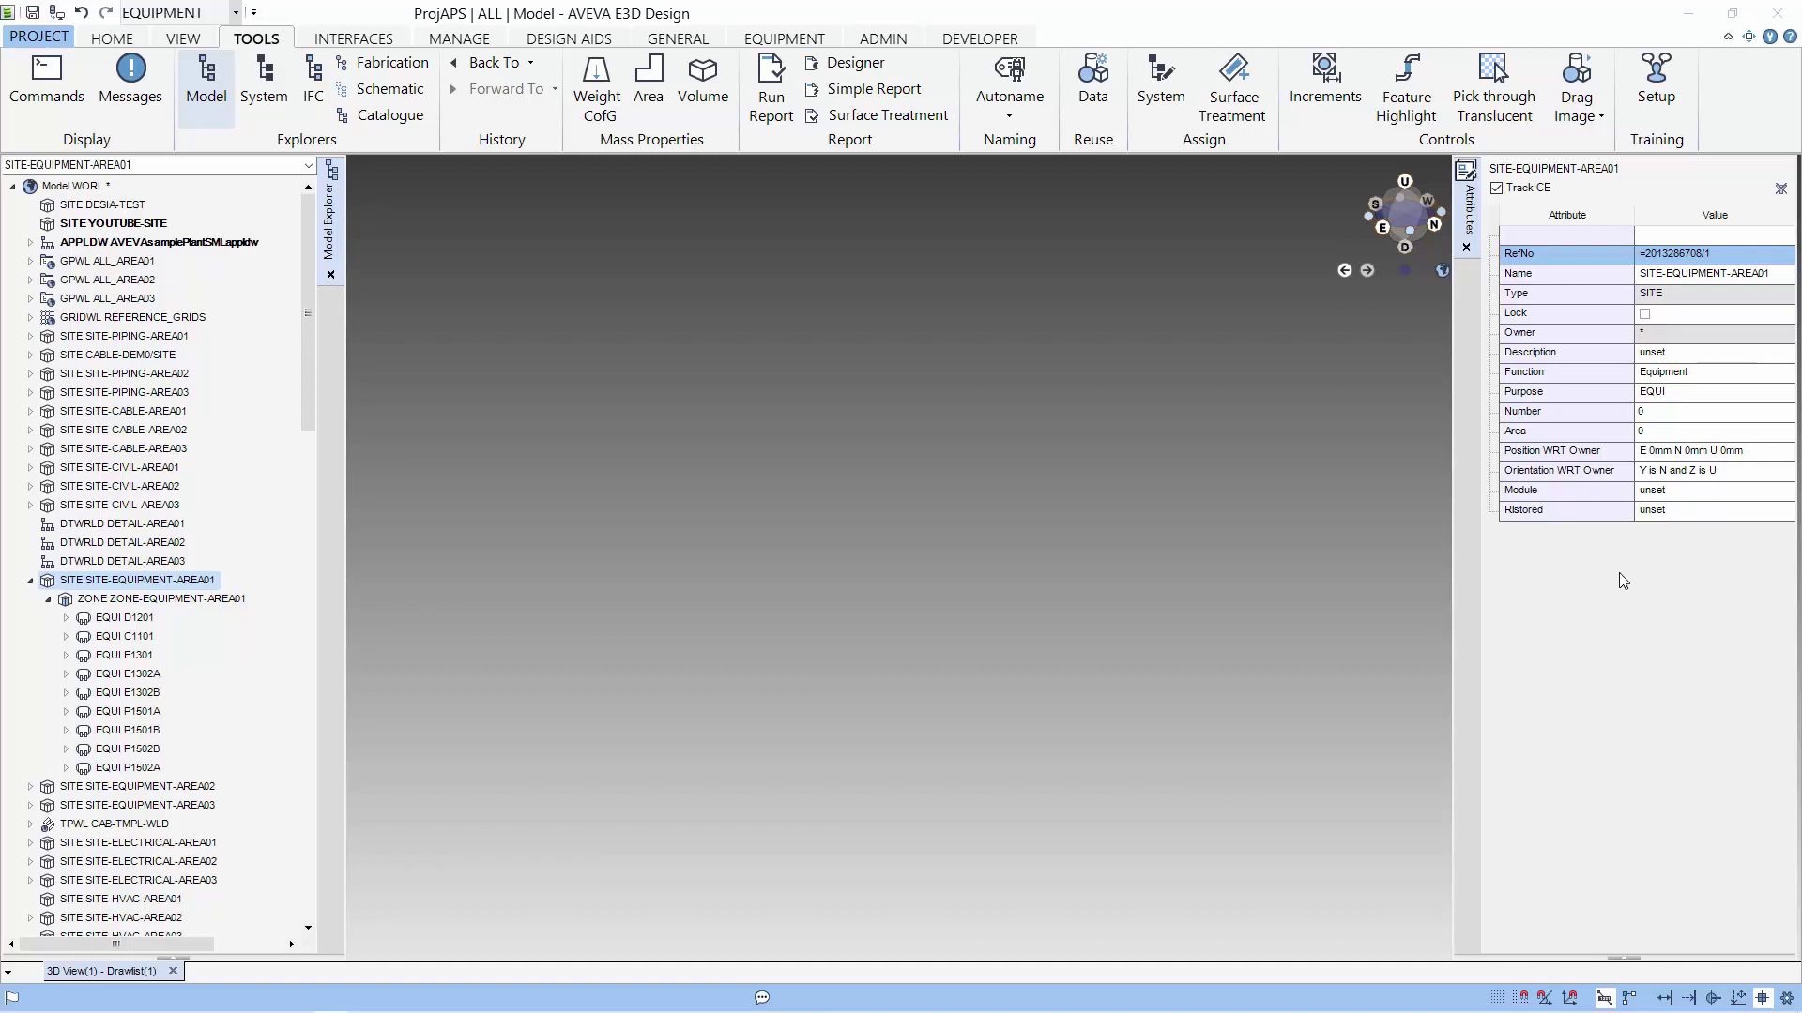
click(1580, 458)
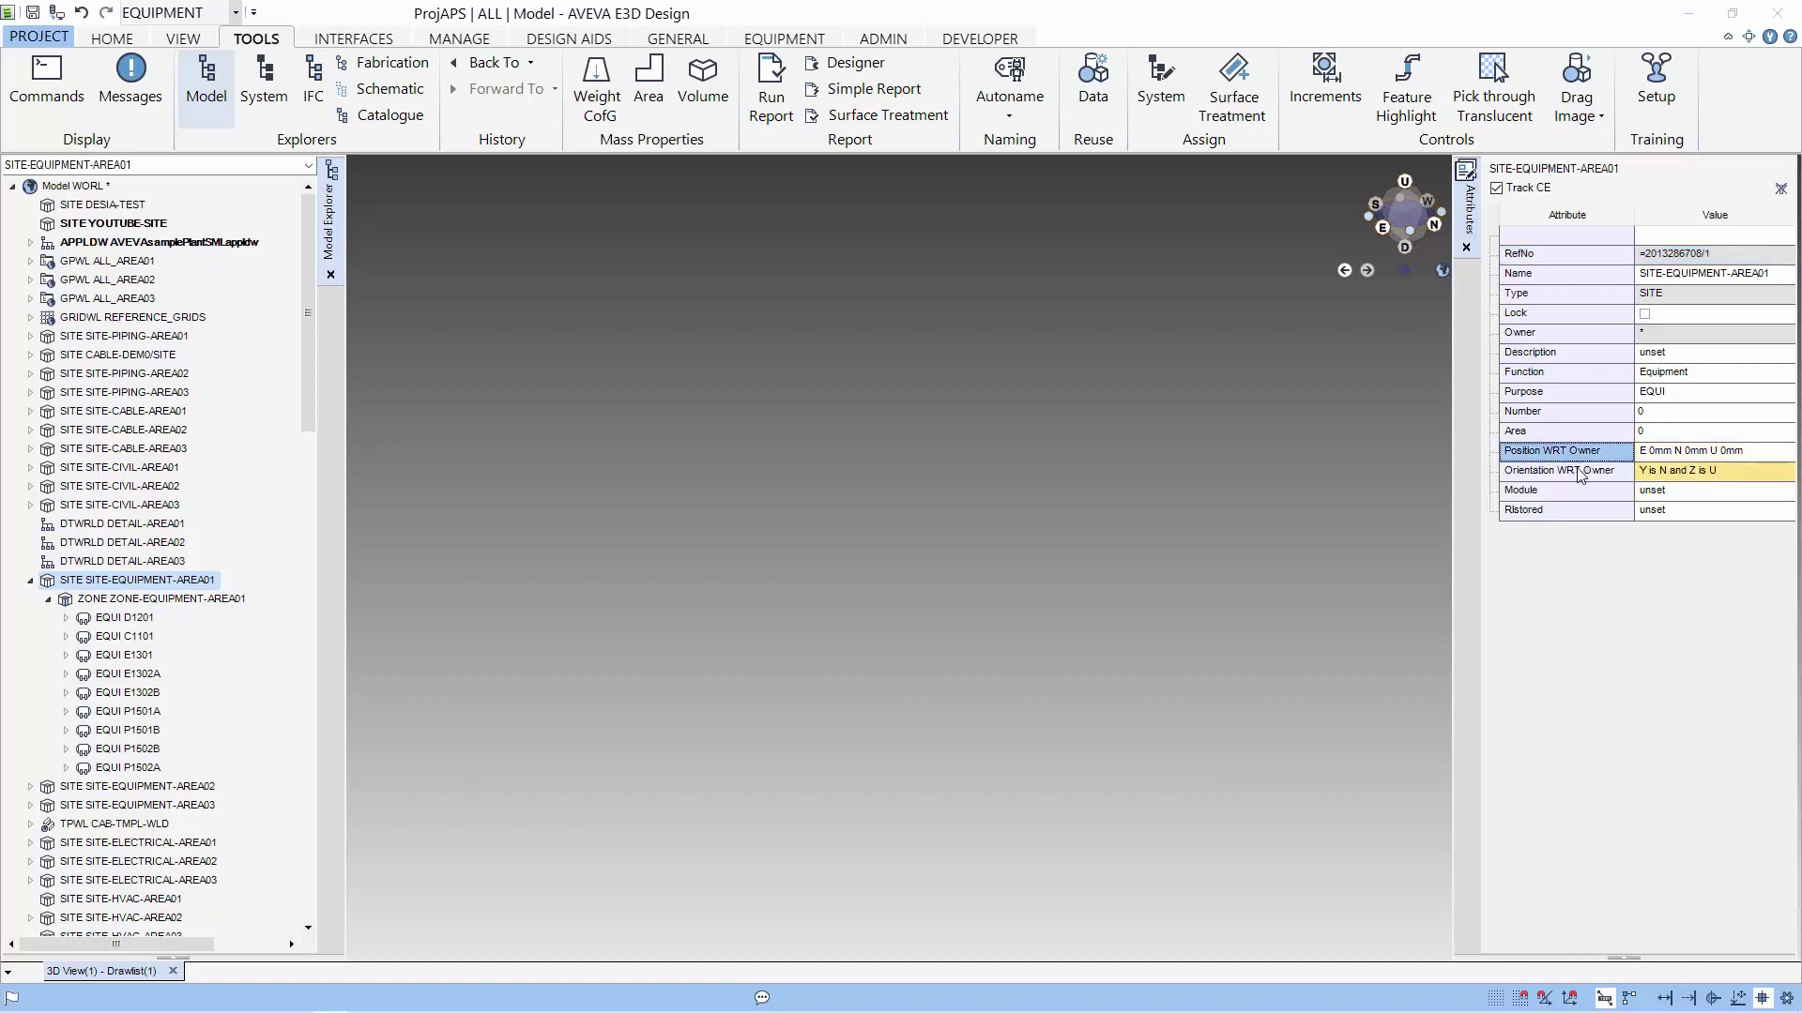
click(1580, 473)
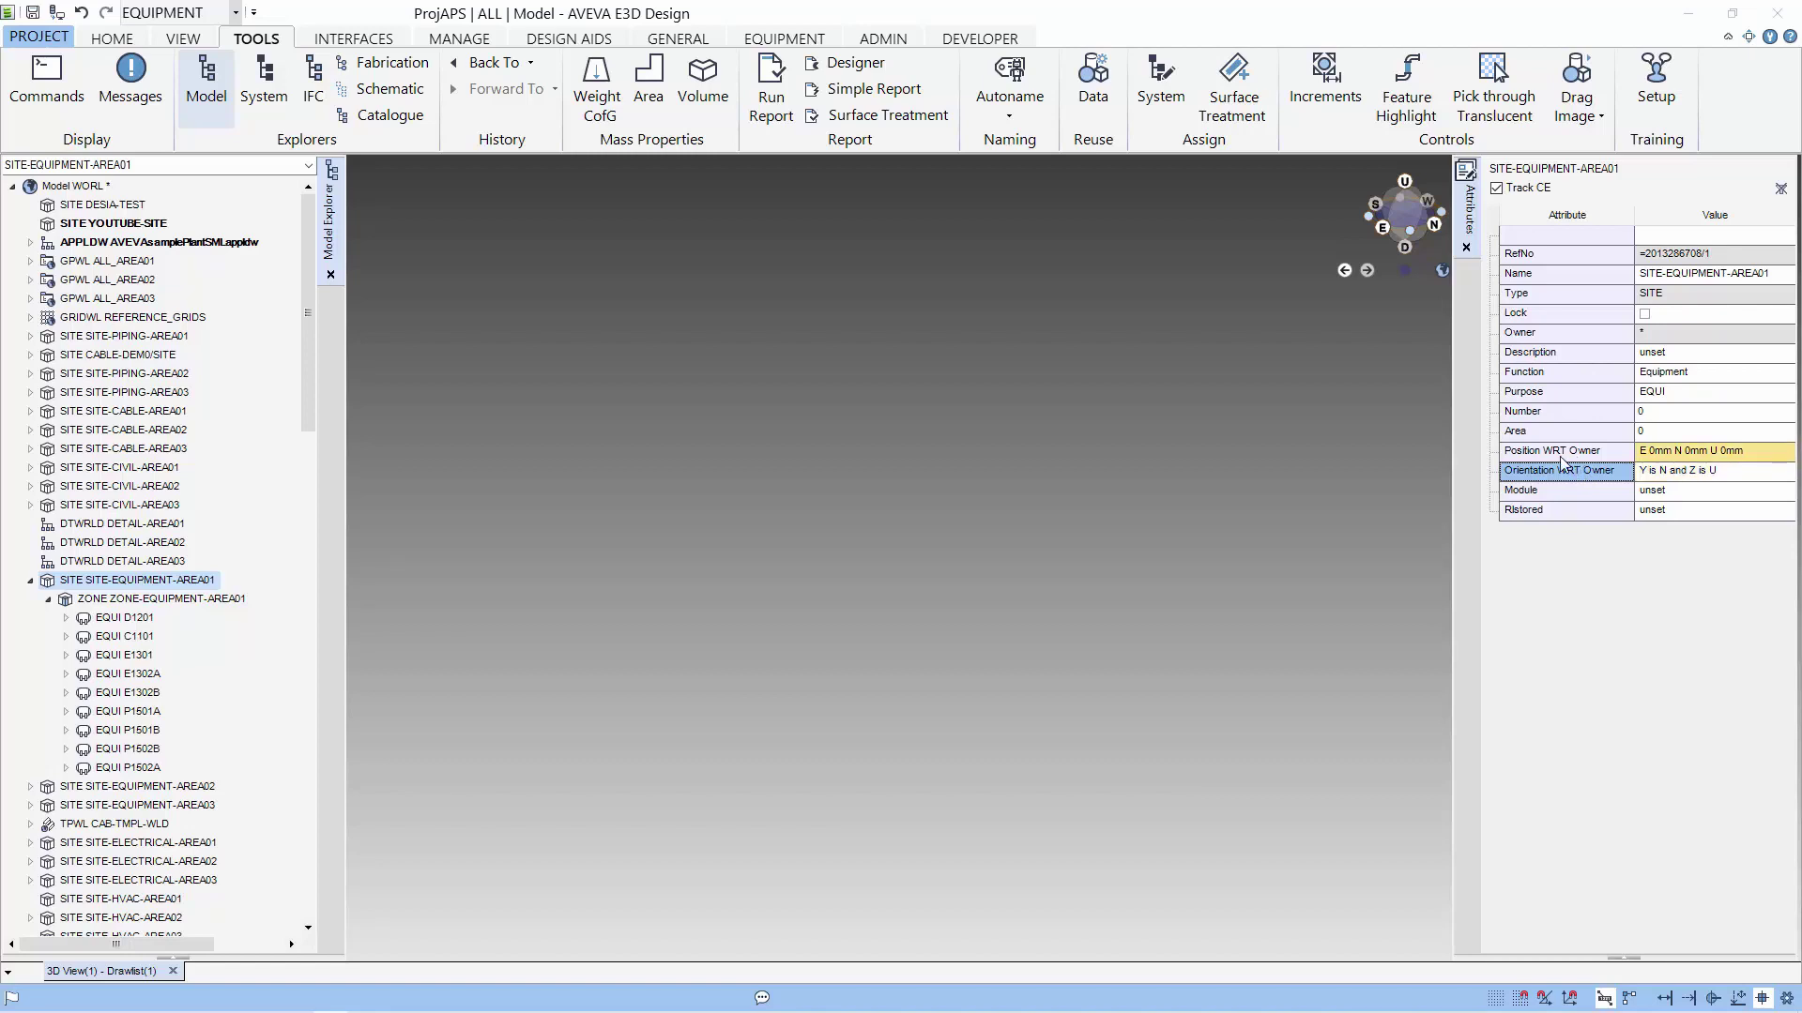
Step: Add ZONE-EQUIPMENT-AREA01, SITE-EQUIPMENT-AREA02 and SITE-EQUIPMENT-AREA03 to the 3D view
click(138, 600)
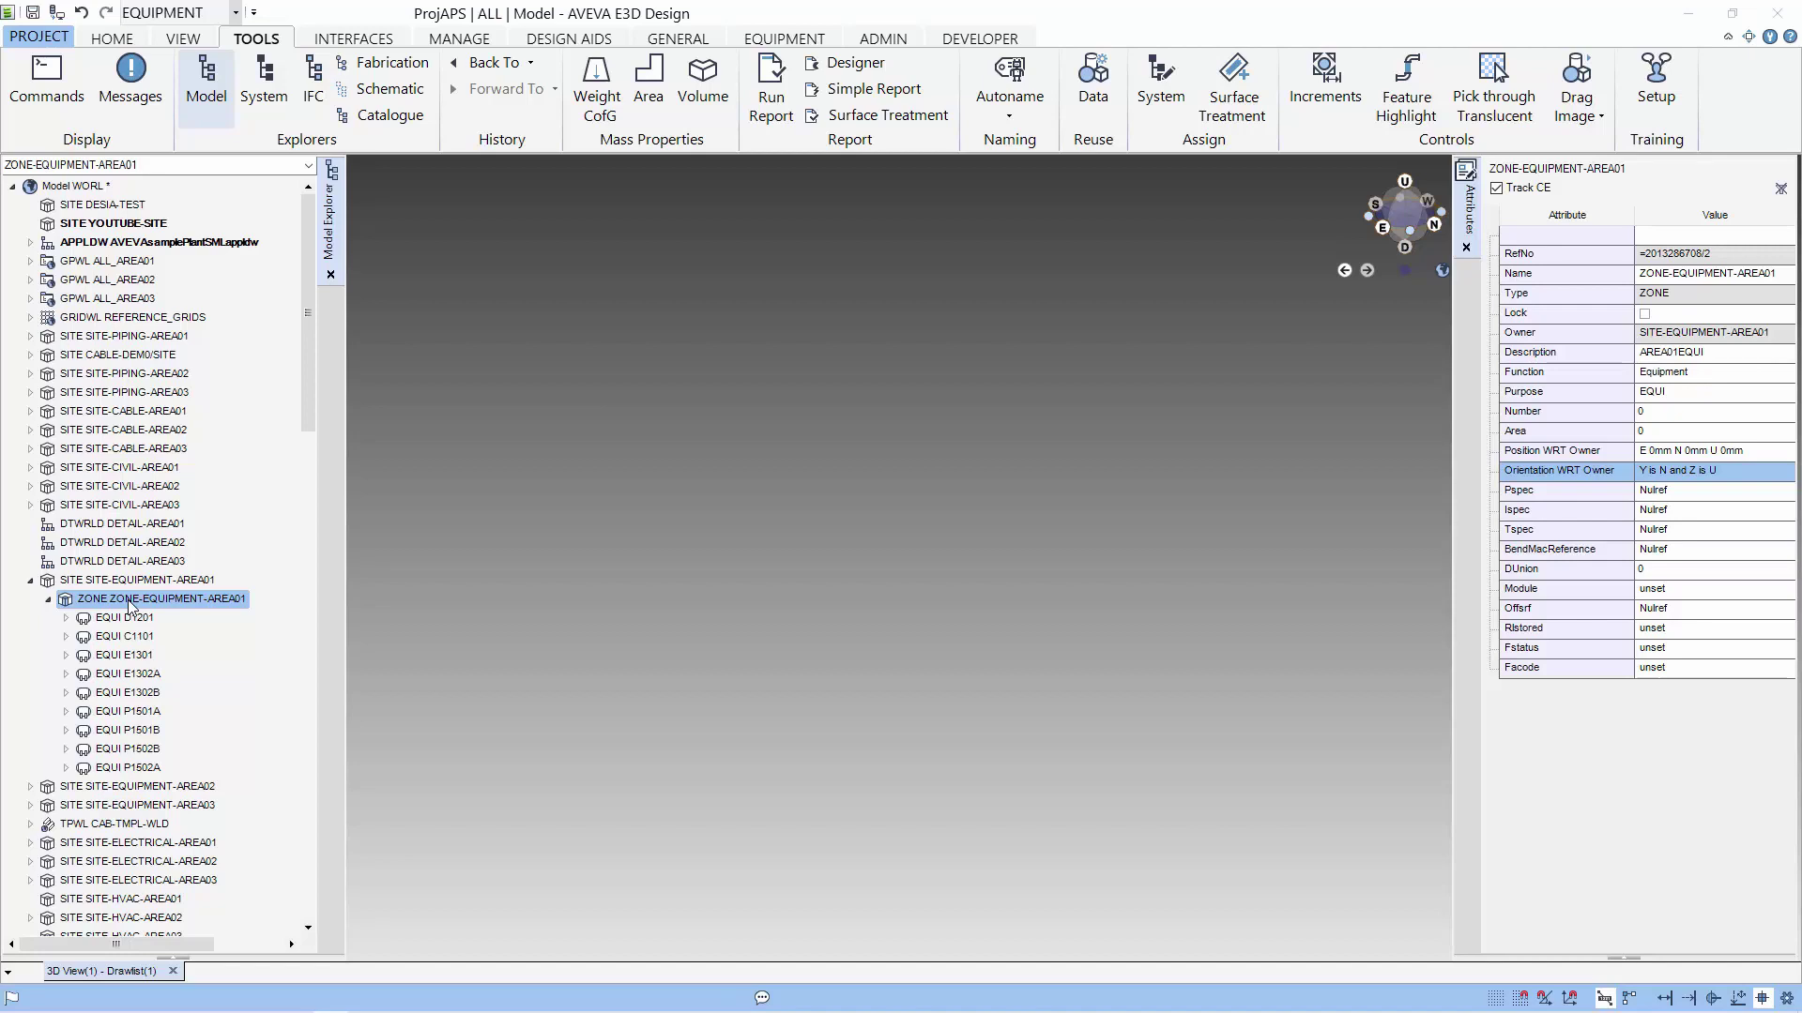
drag(131, 607, 582, 657)
click(191, 787)
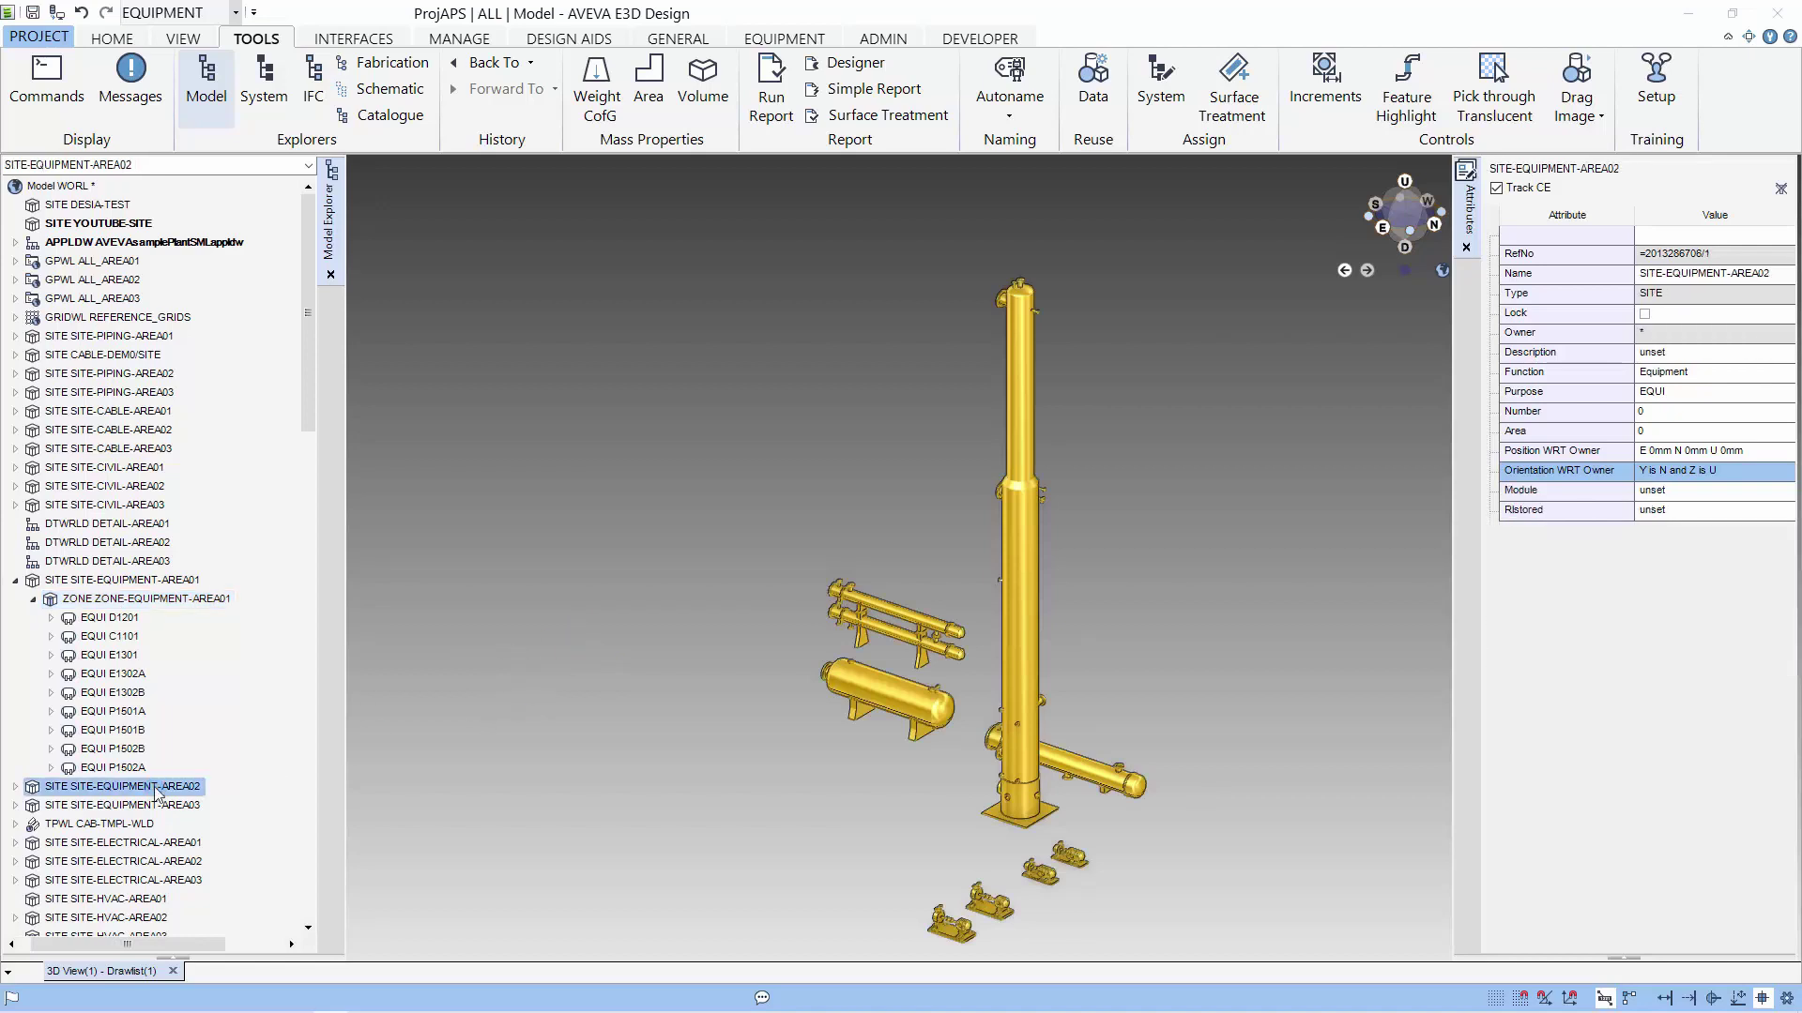
drag(589, 796, 589, 790)
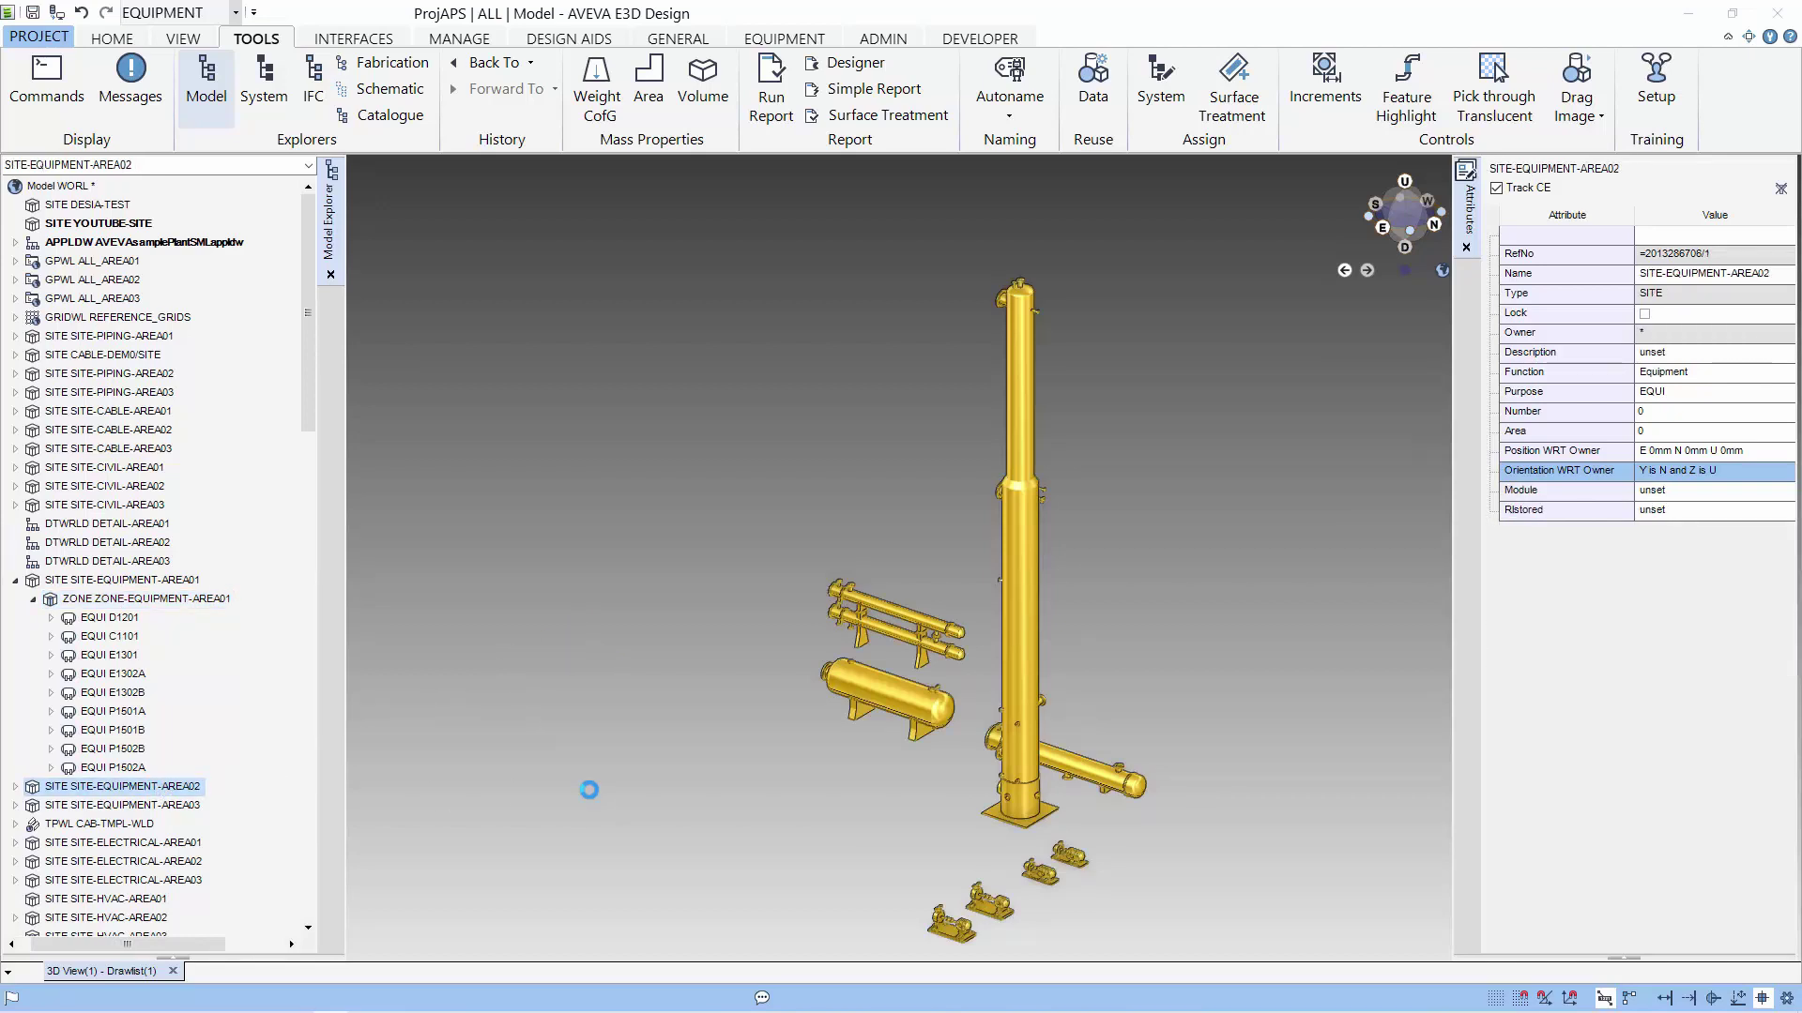
click(158, 805)
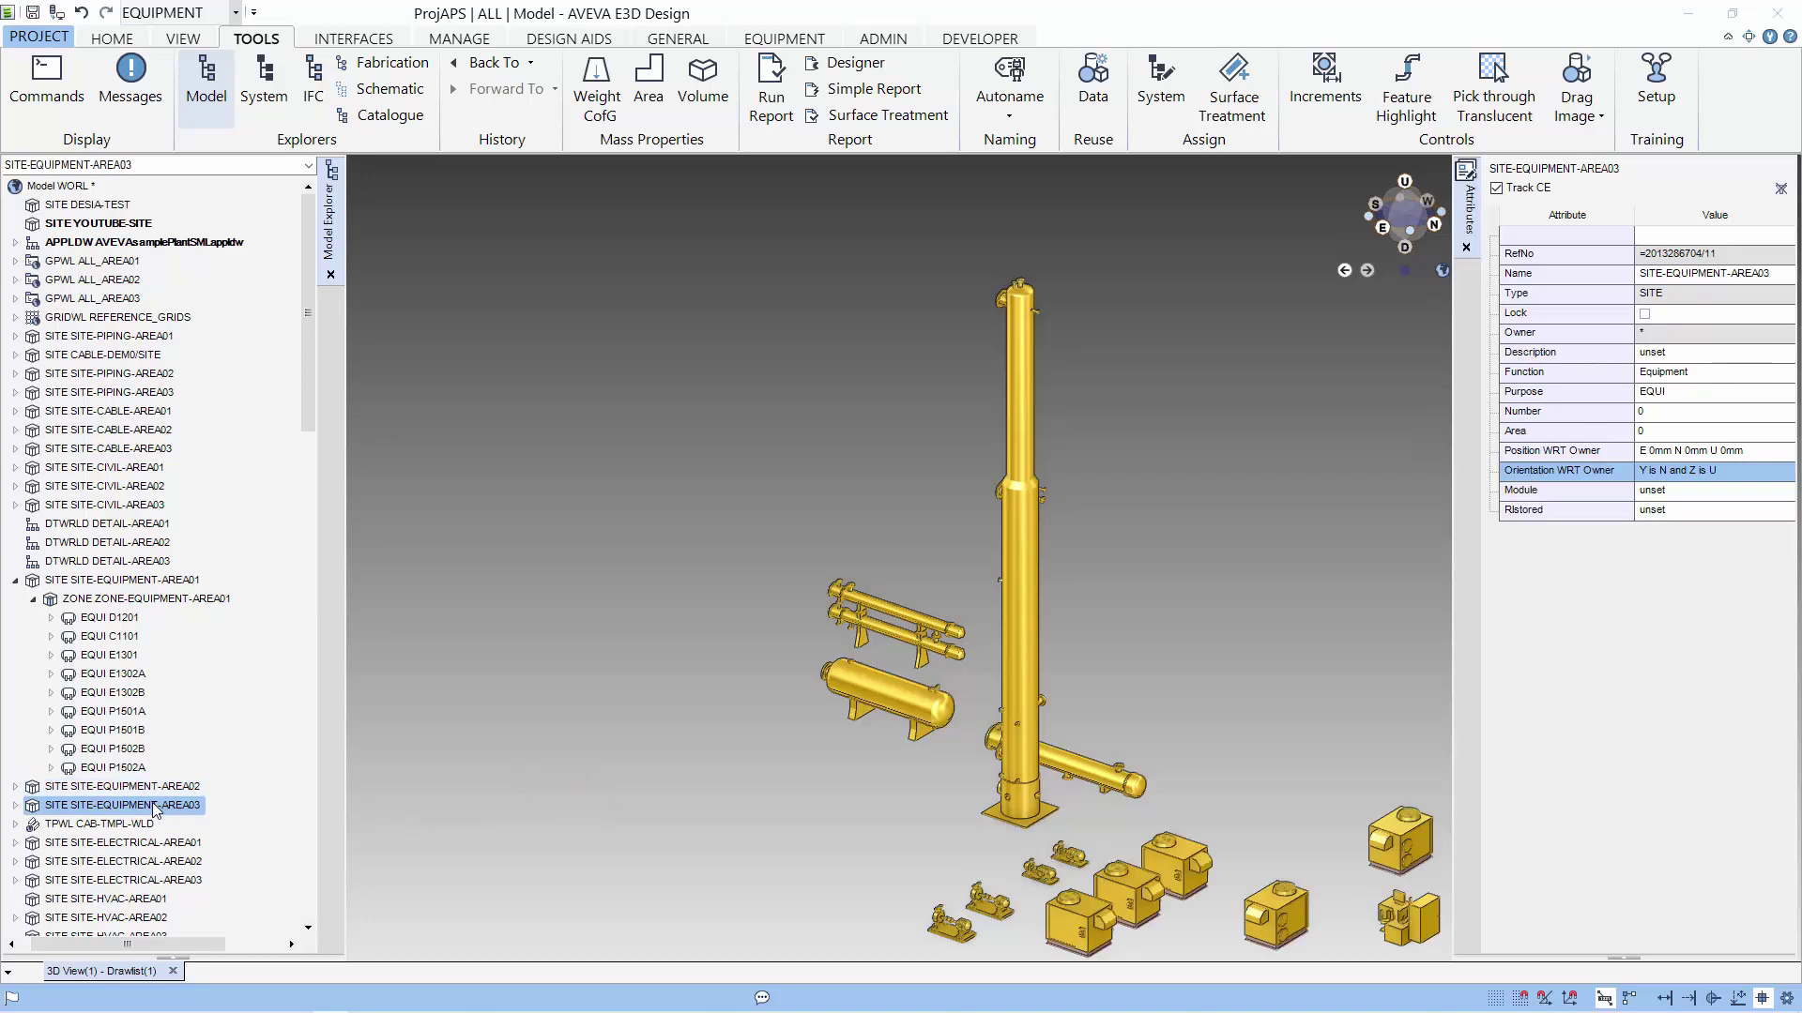
drag(158, 809, 653, 826)
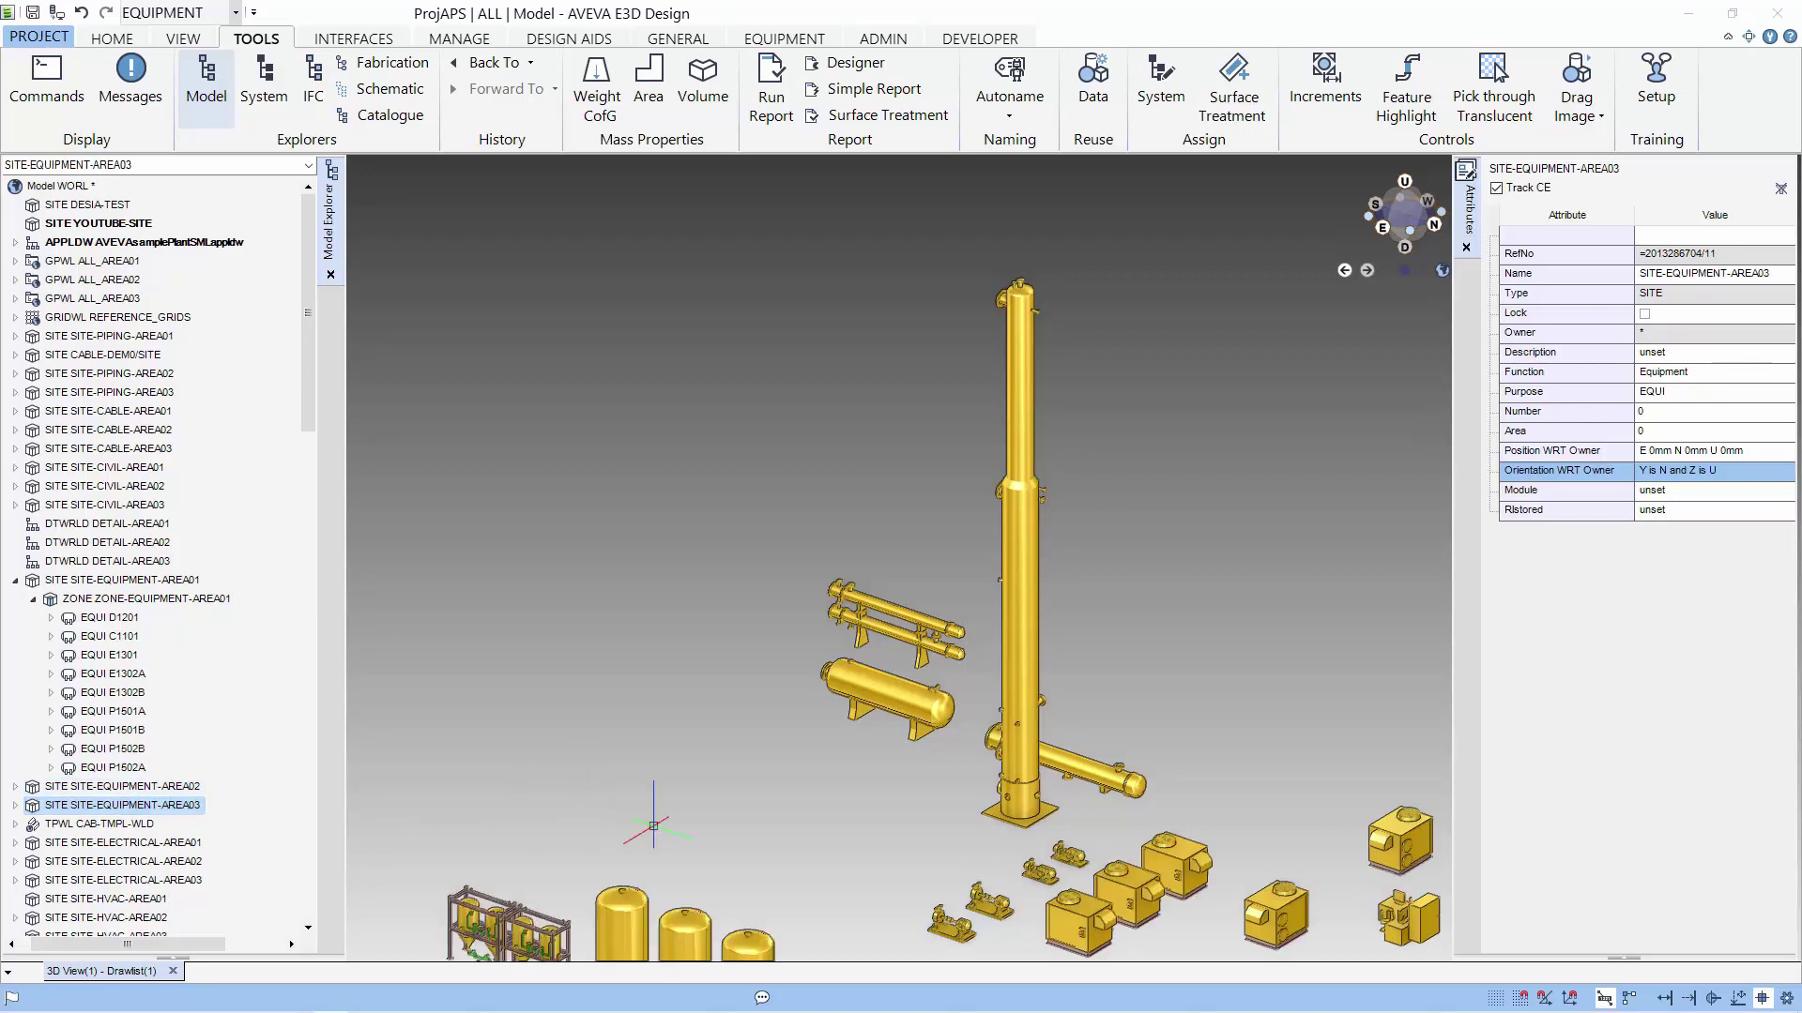
Step: Select the horizontal reflux drum D1201 in the 3D view and expand its members in the model tree
scroll(893, 871, up, 3)
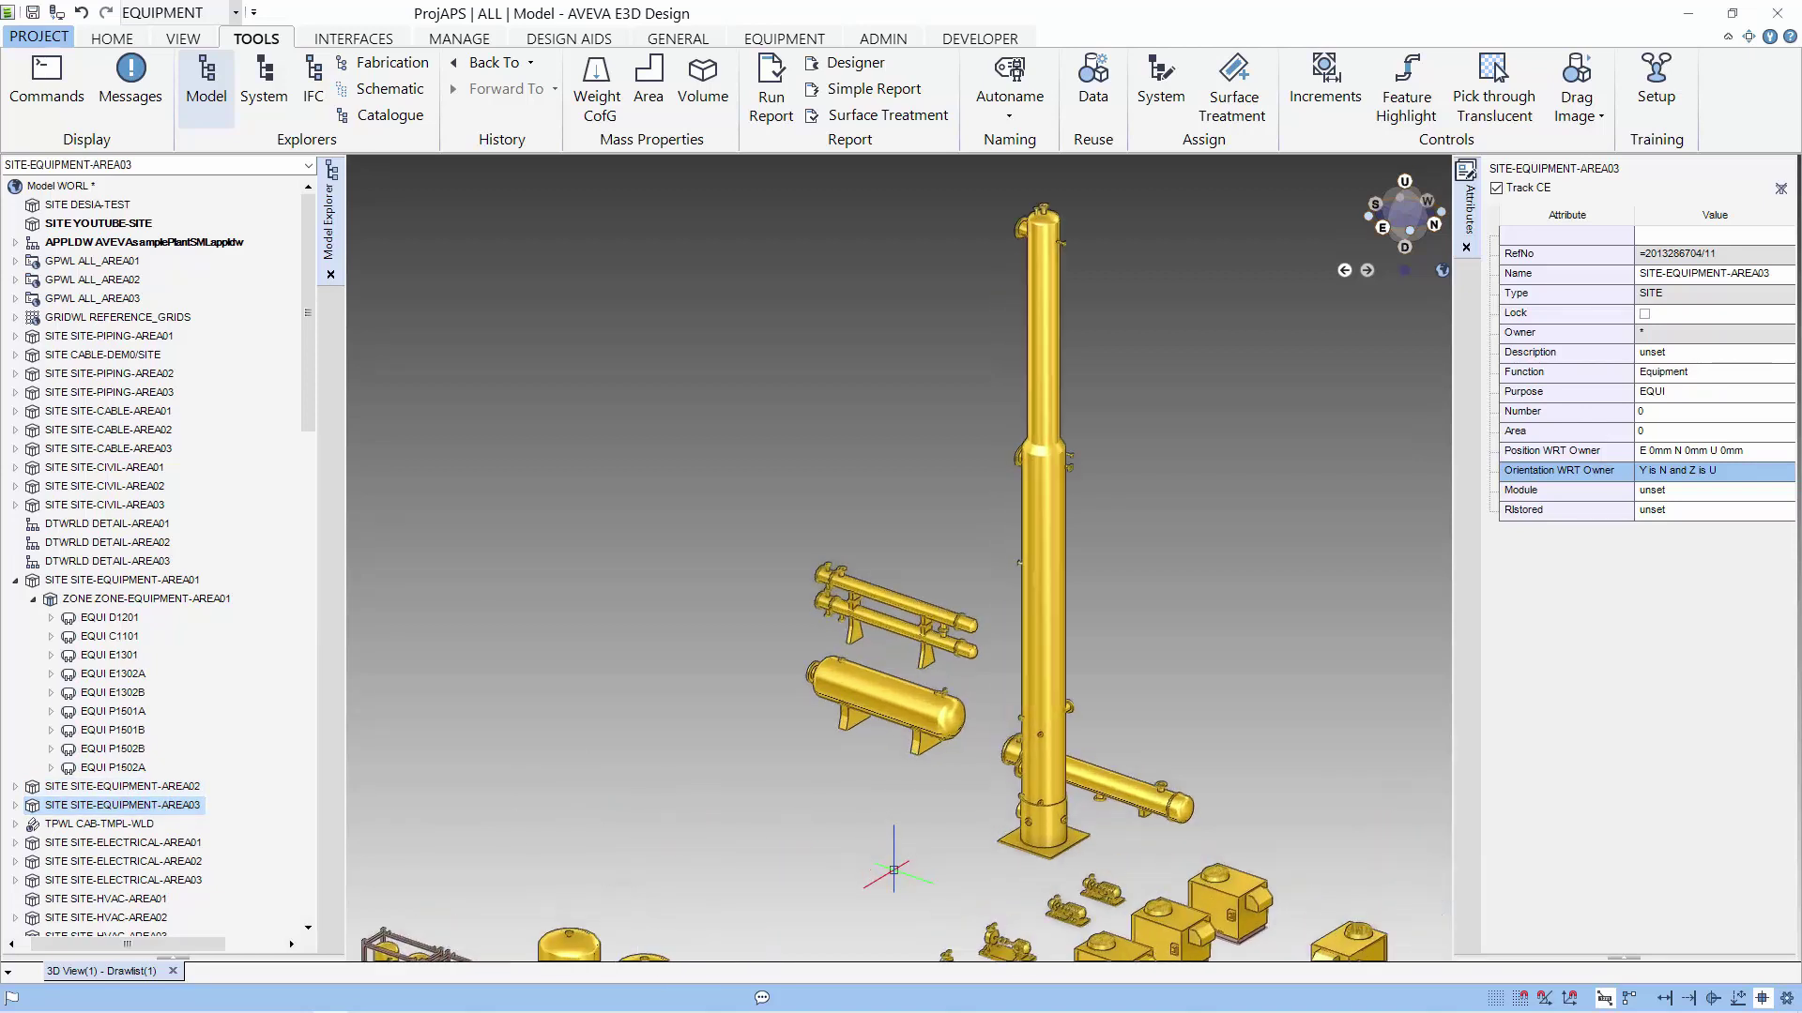
right_click(882, 652)
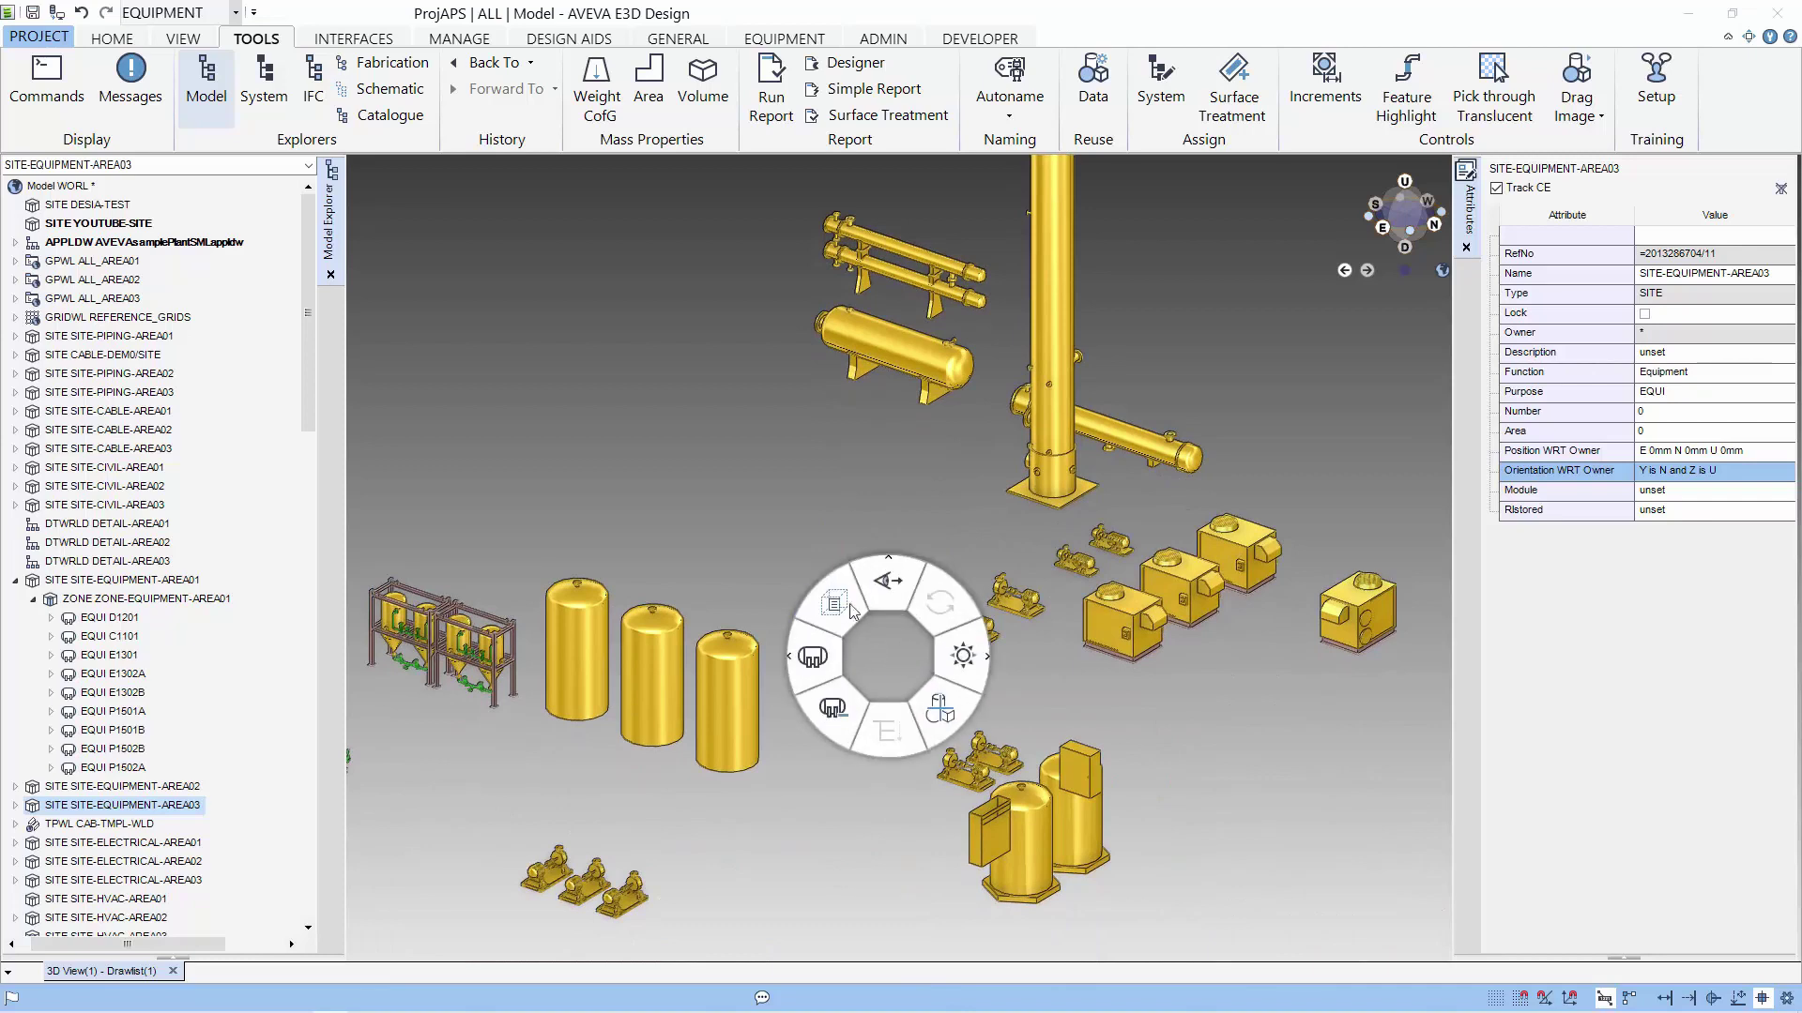
click(854, 622)
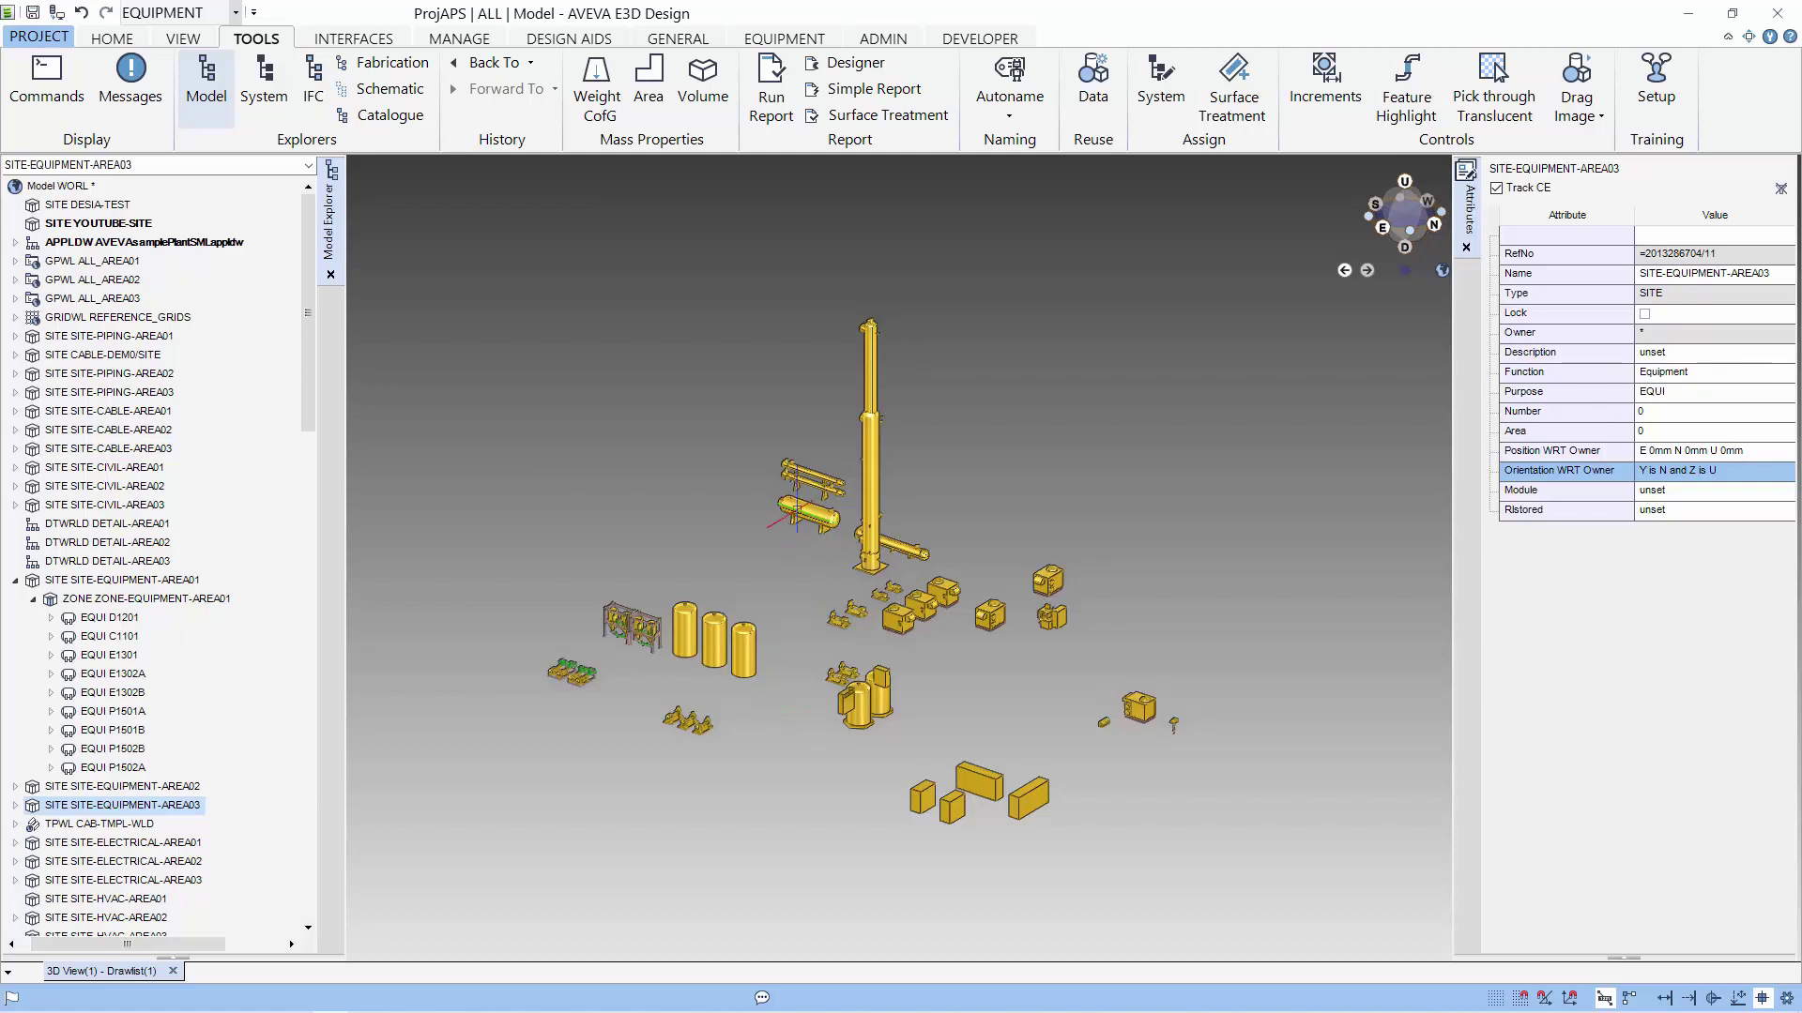
scroll(796, 498, up, 6)
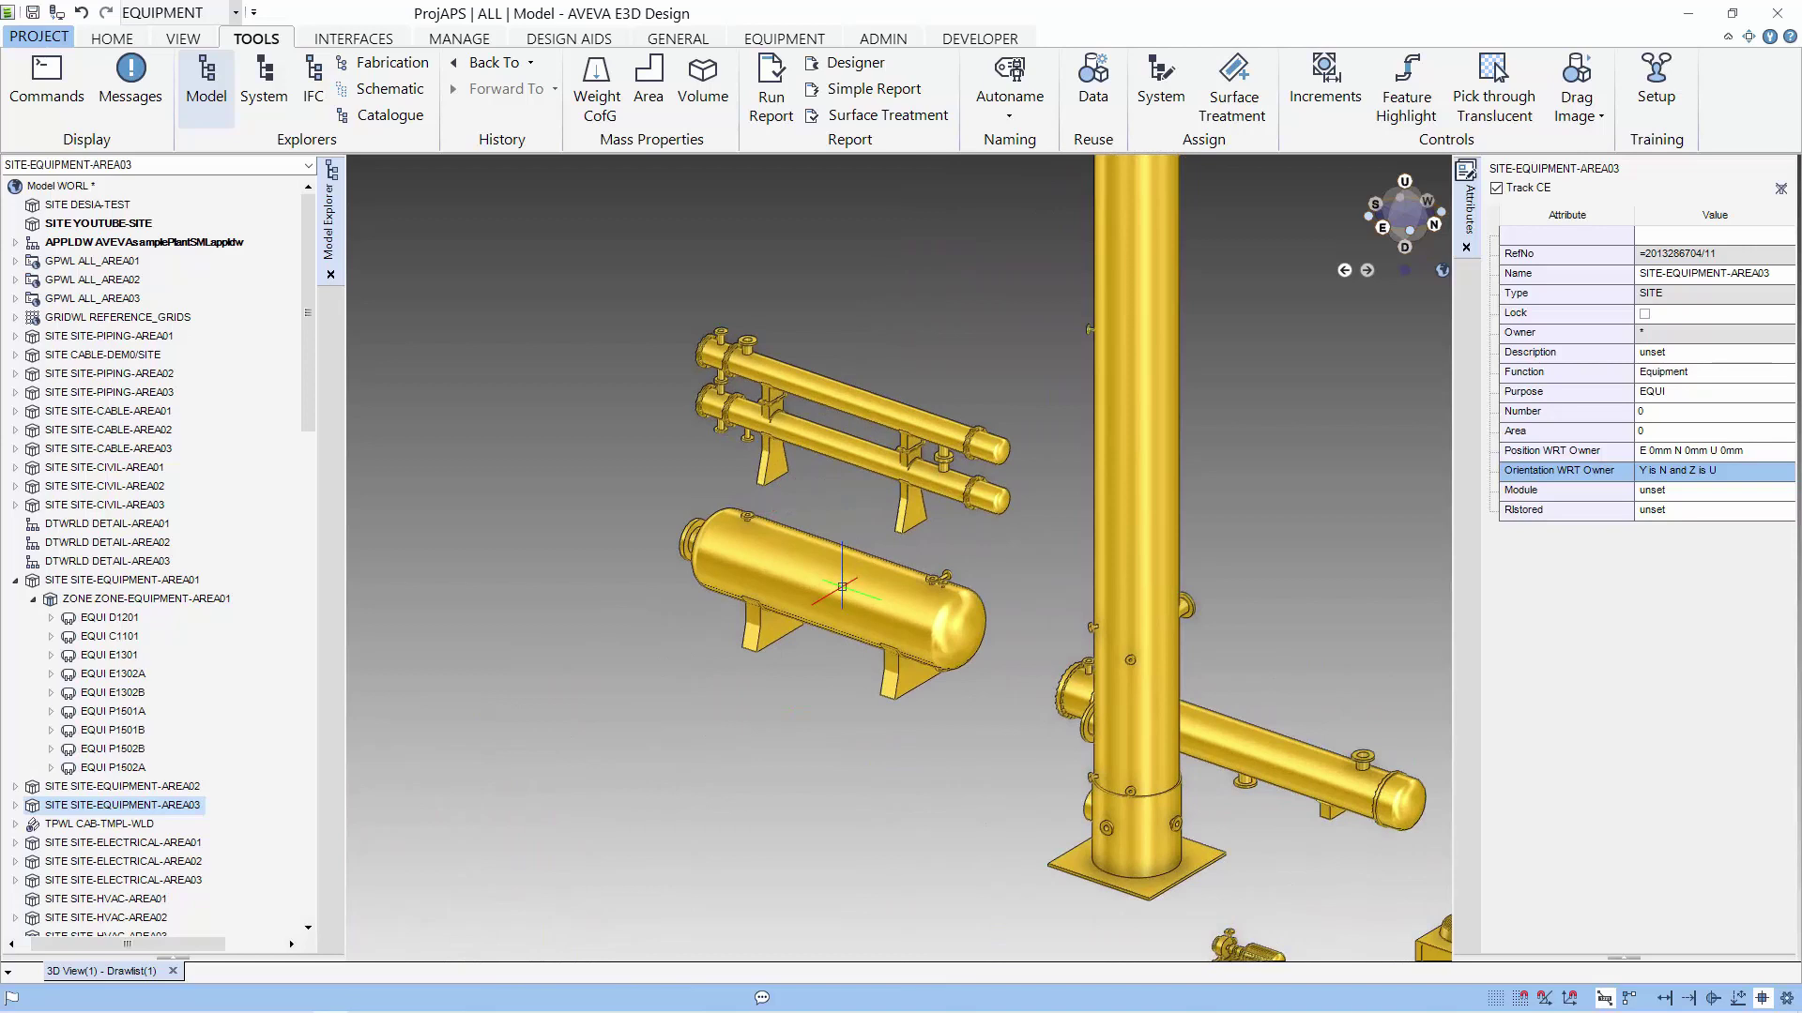
click(841, 586)
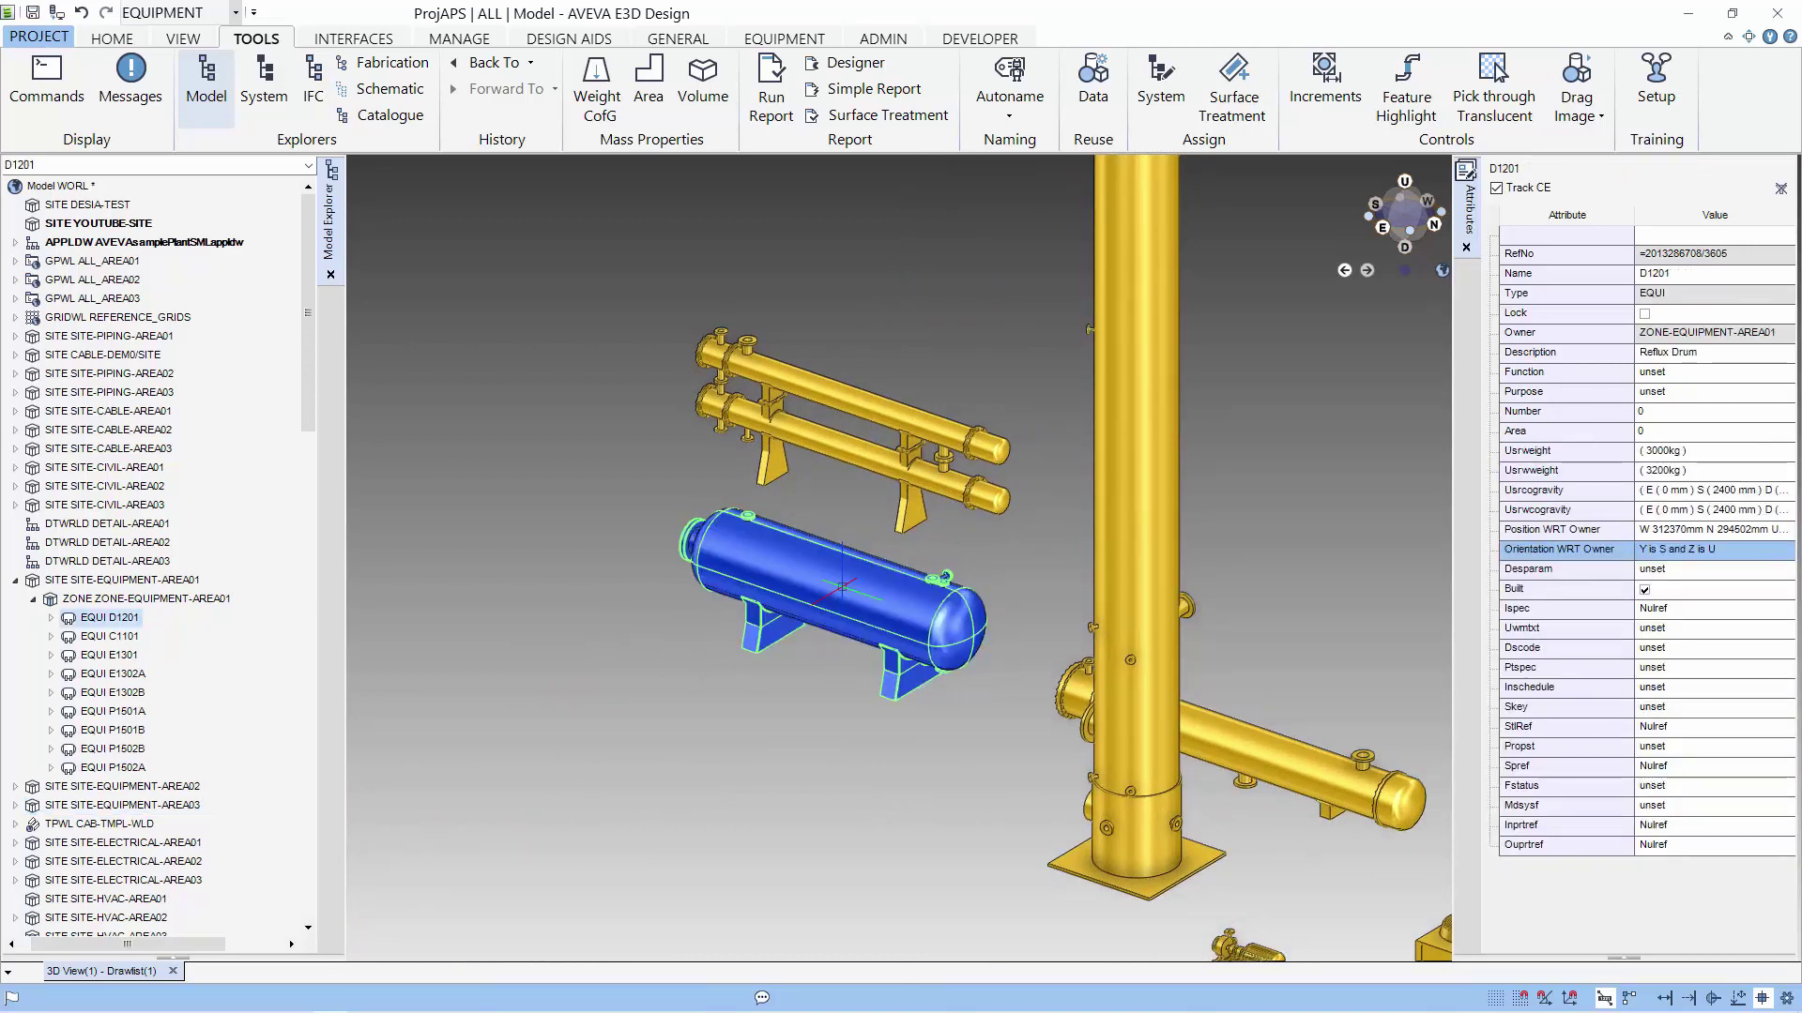
click(128, 617)
double_click(129, 619)
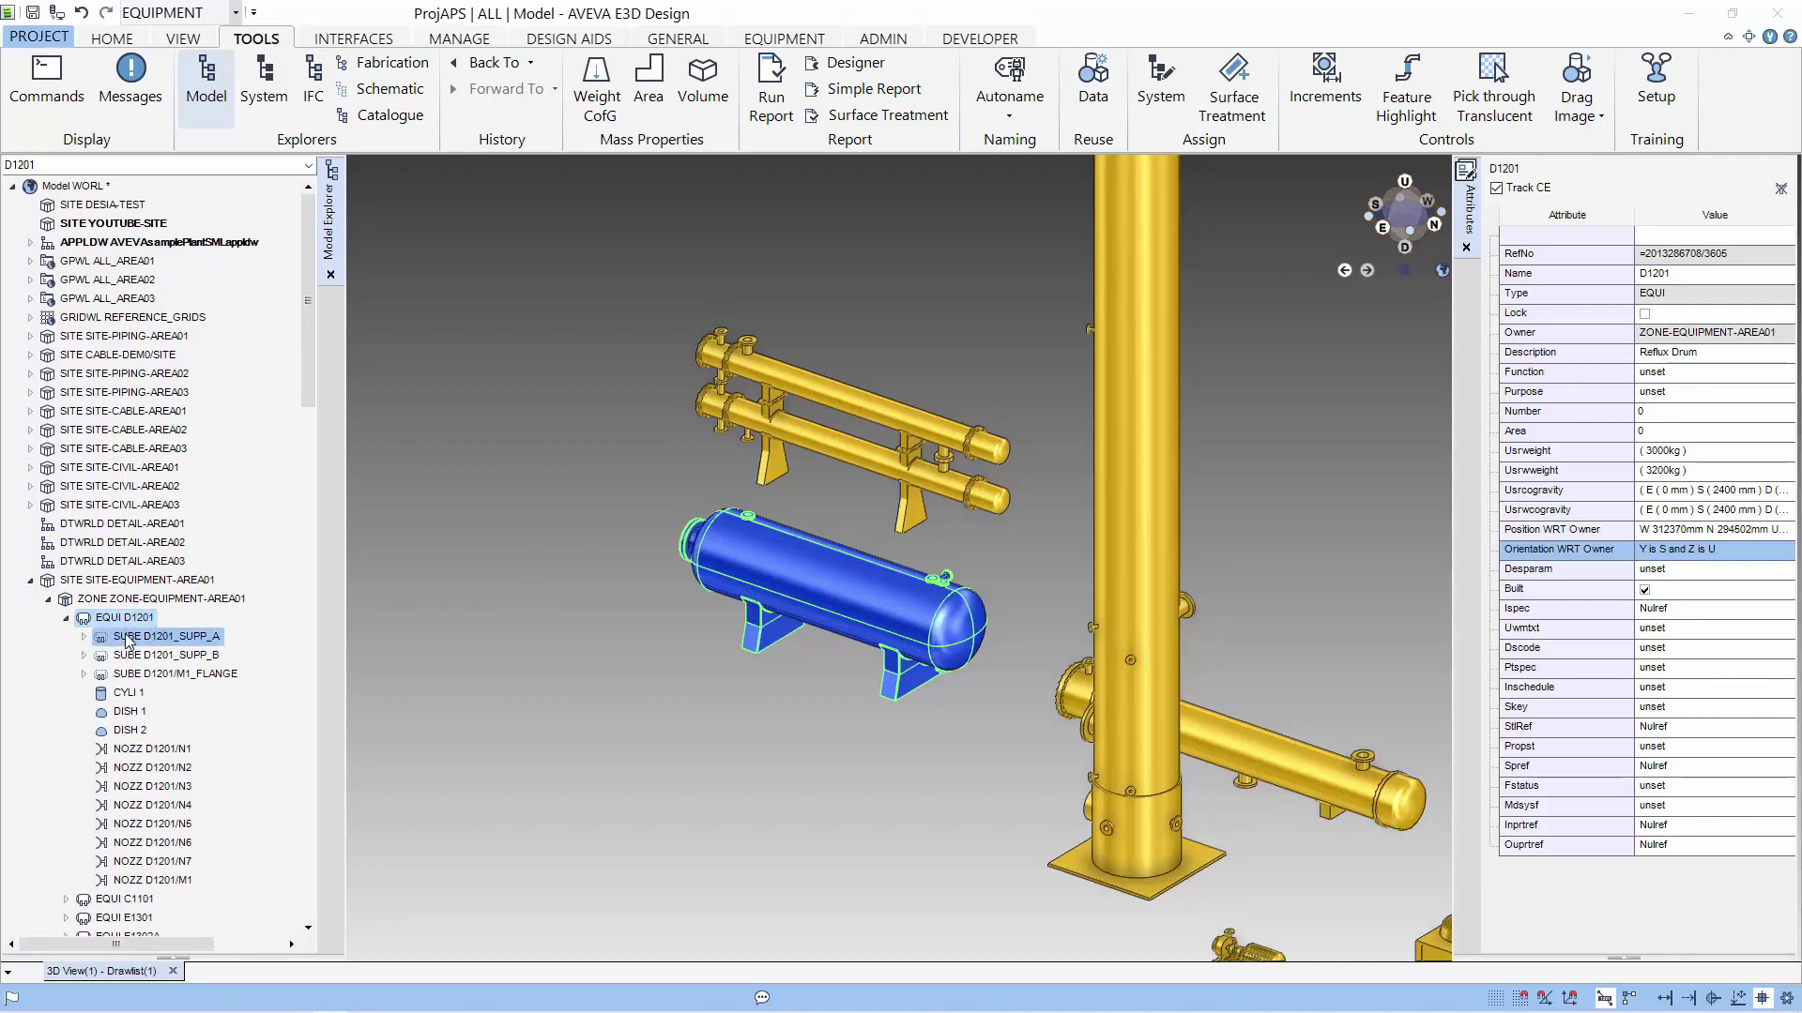
Step: Examine both supports of D1201, the primitives inside D1201_SUPP_A, and the Level attribute of BOX 1
click(129, 638)
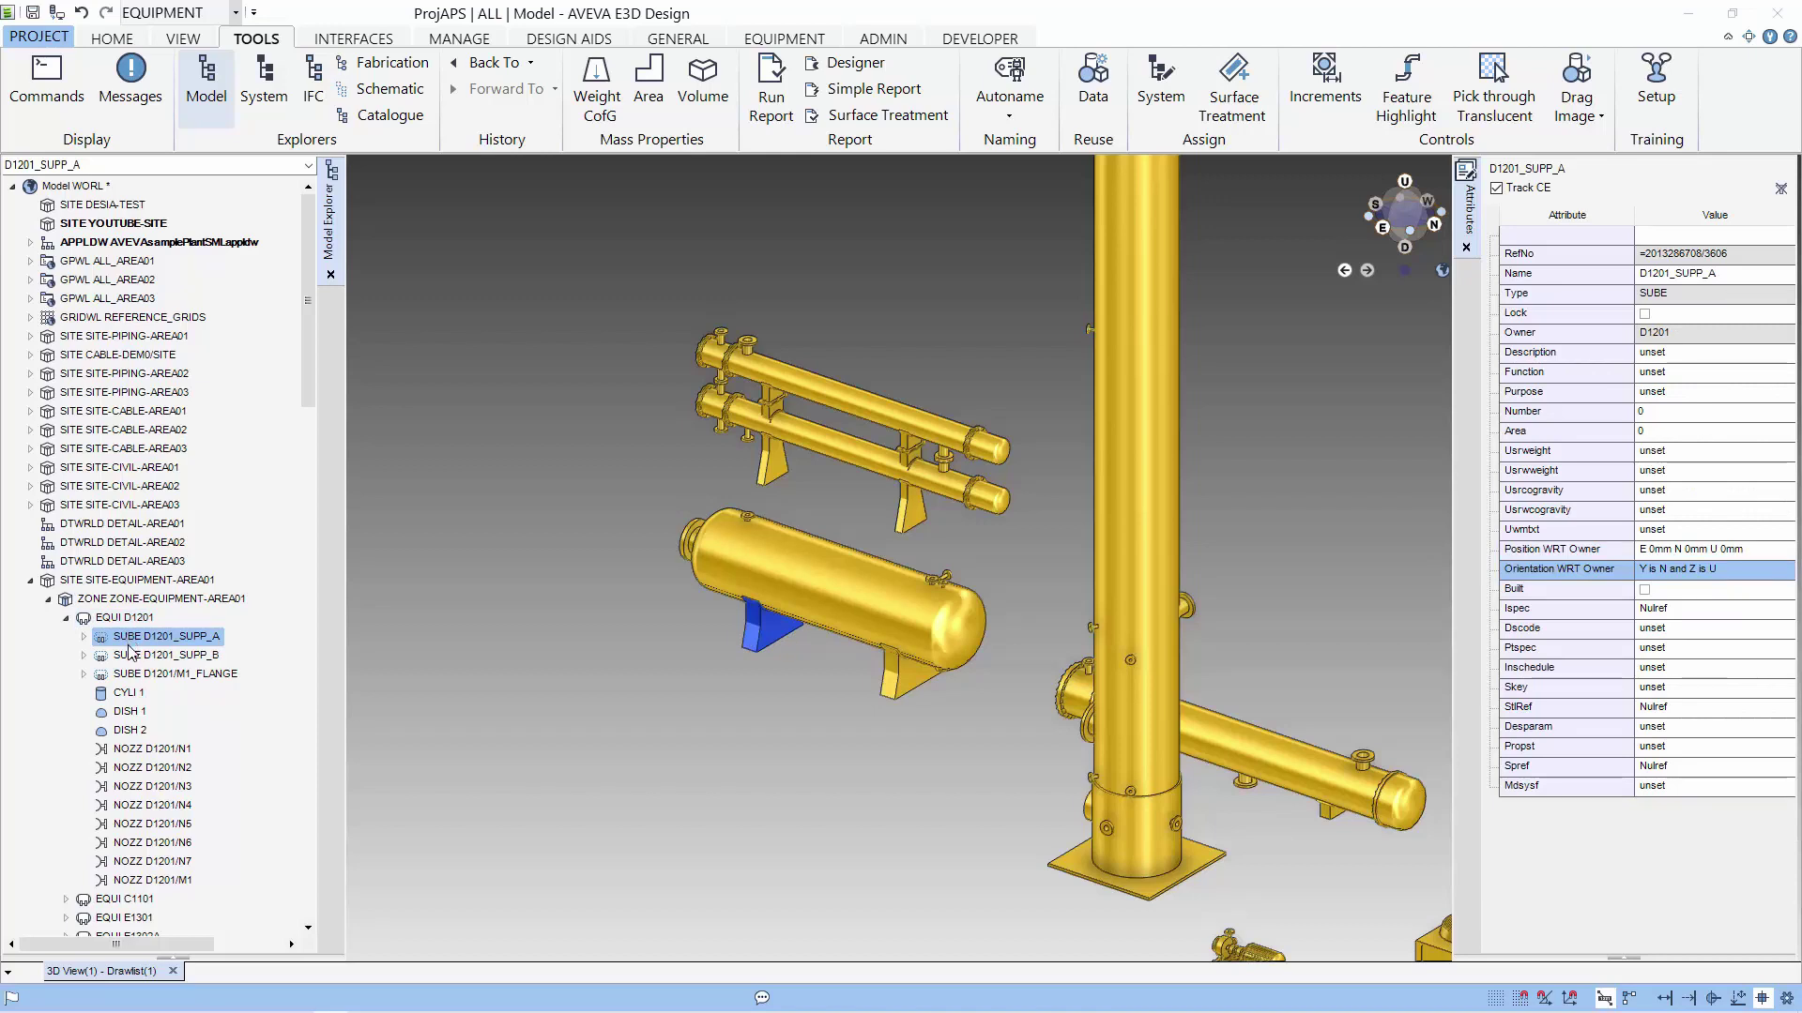
click(127, 653)
double_click(143, 639)
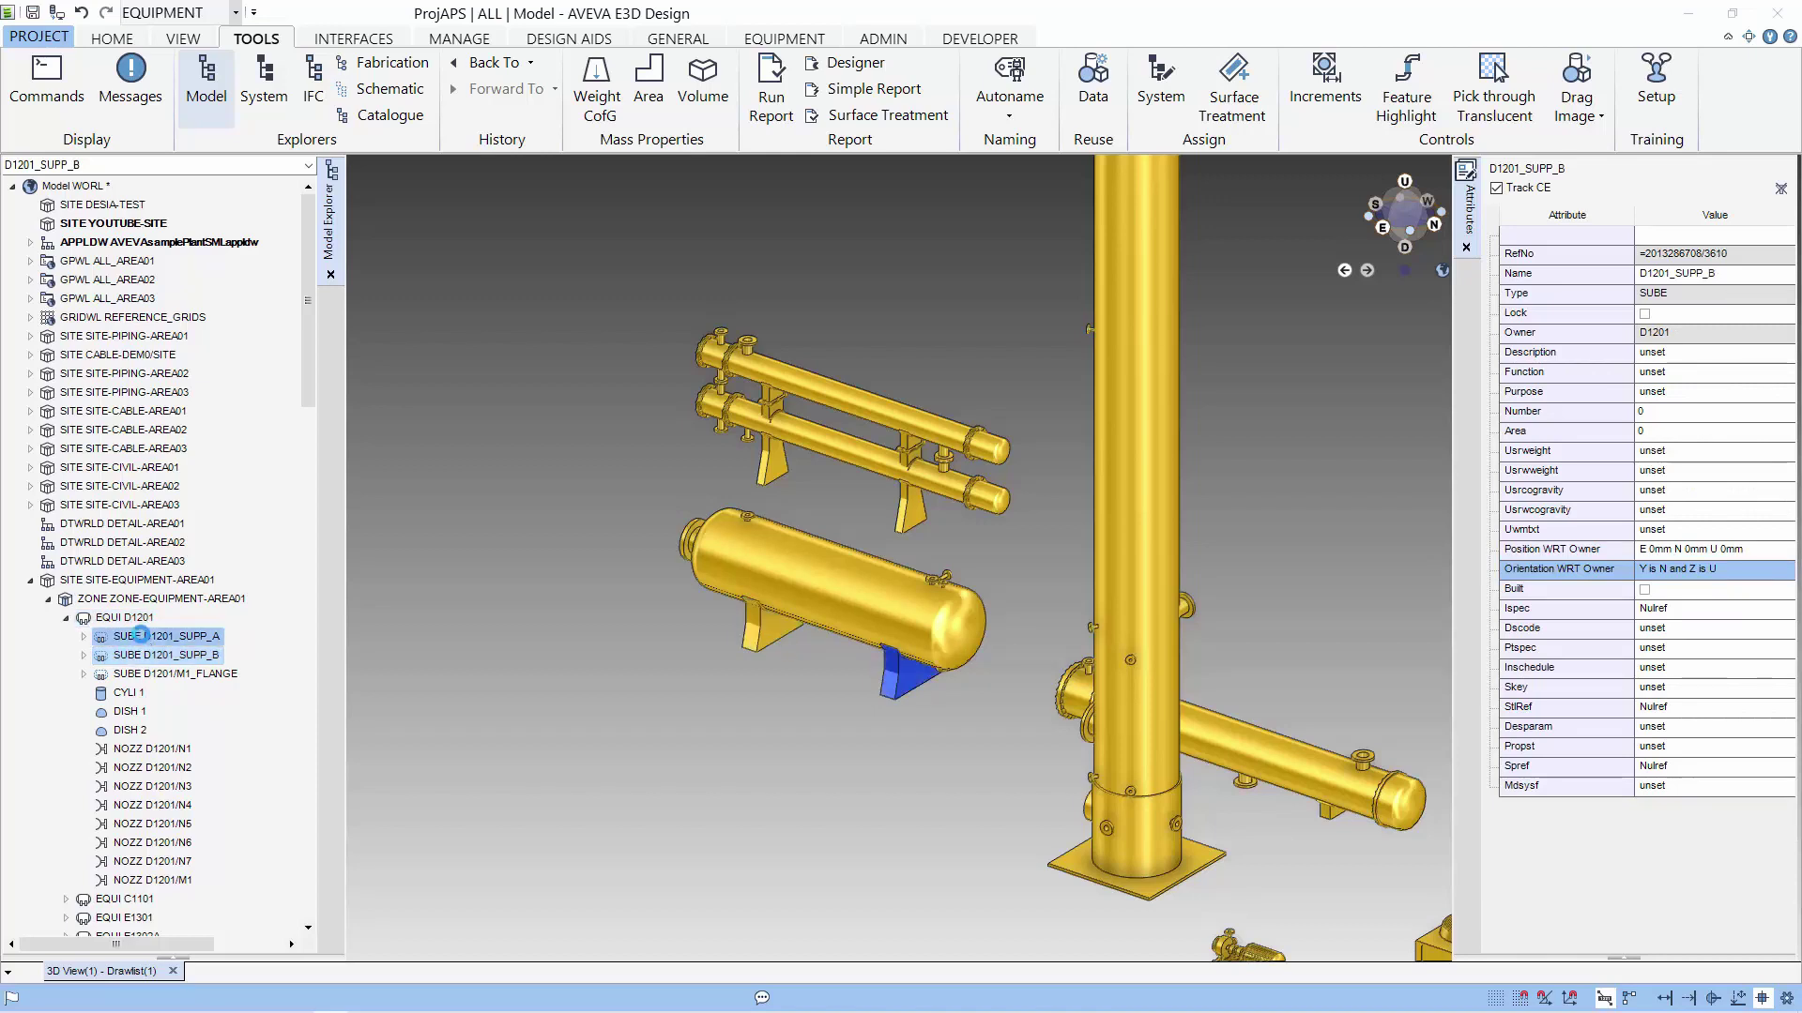
click(145, 655)
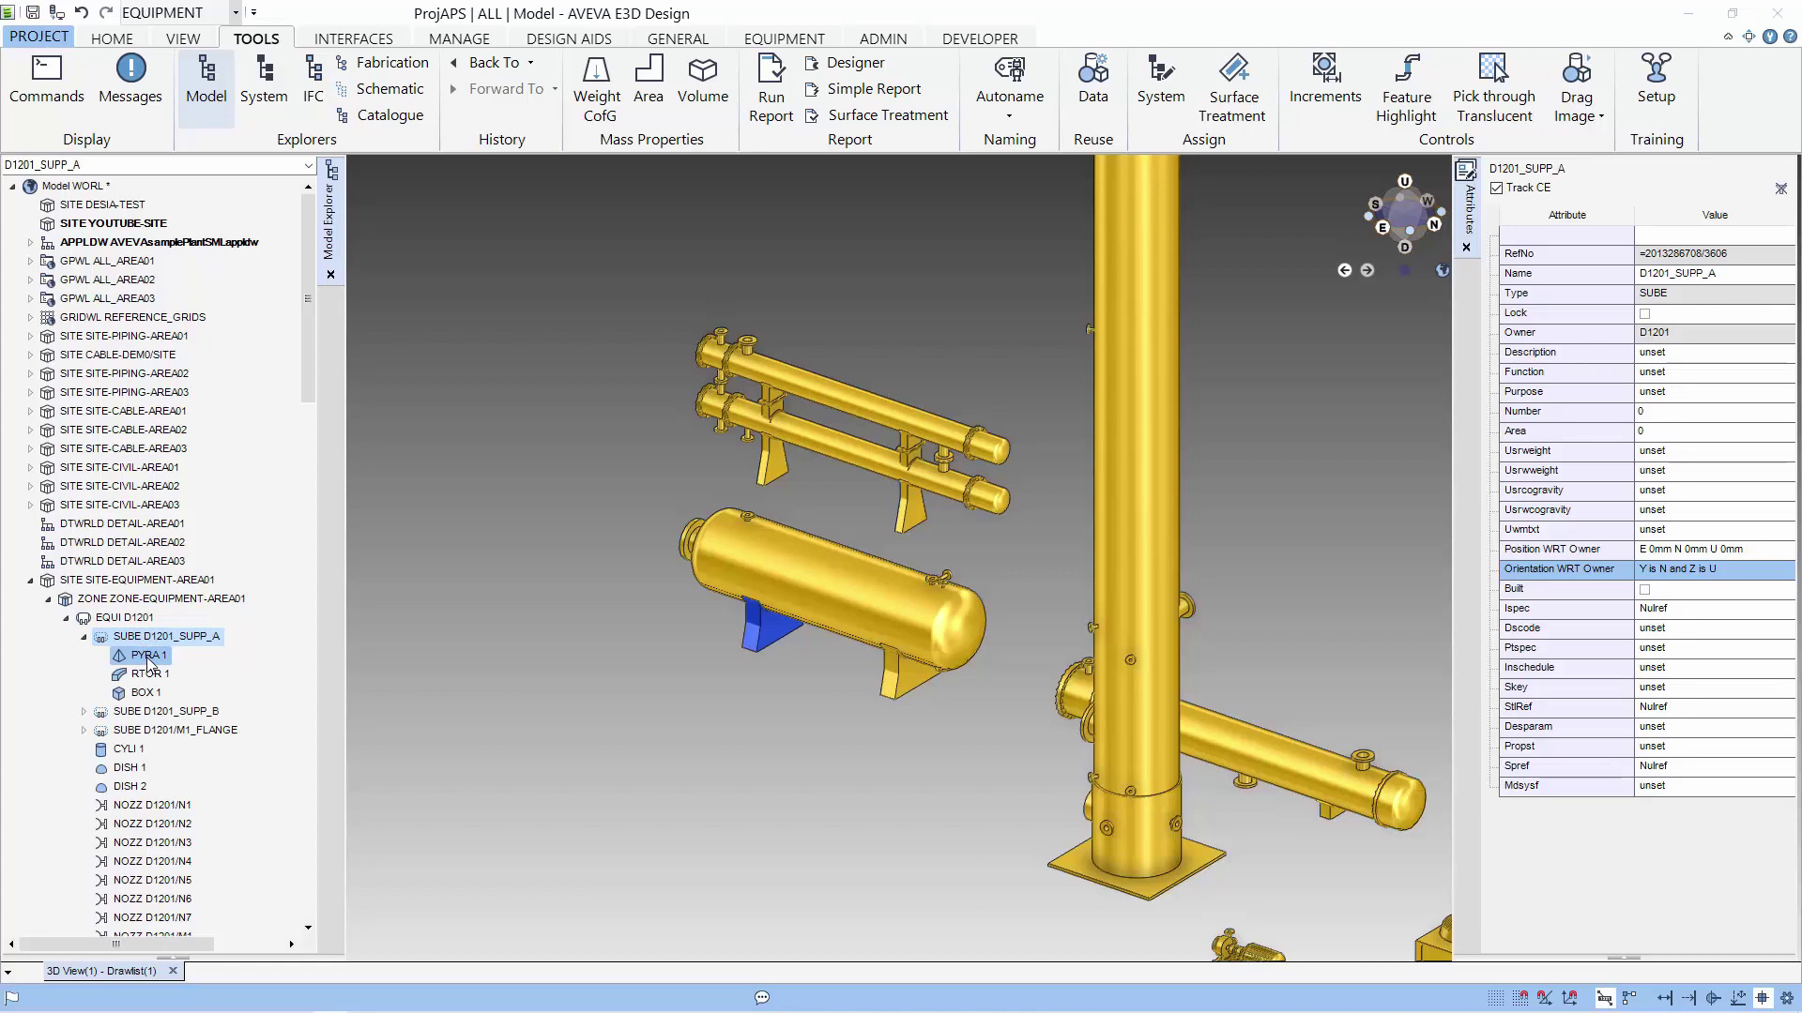
click(146, 674)
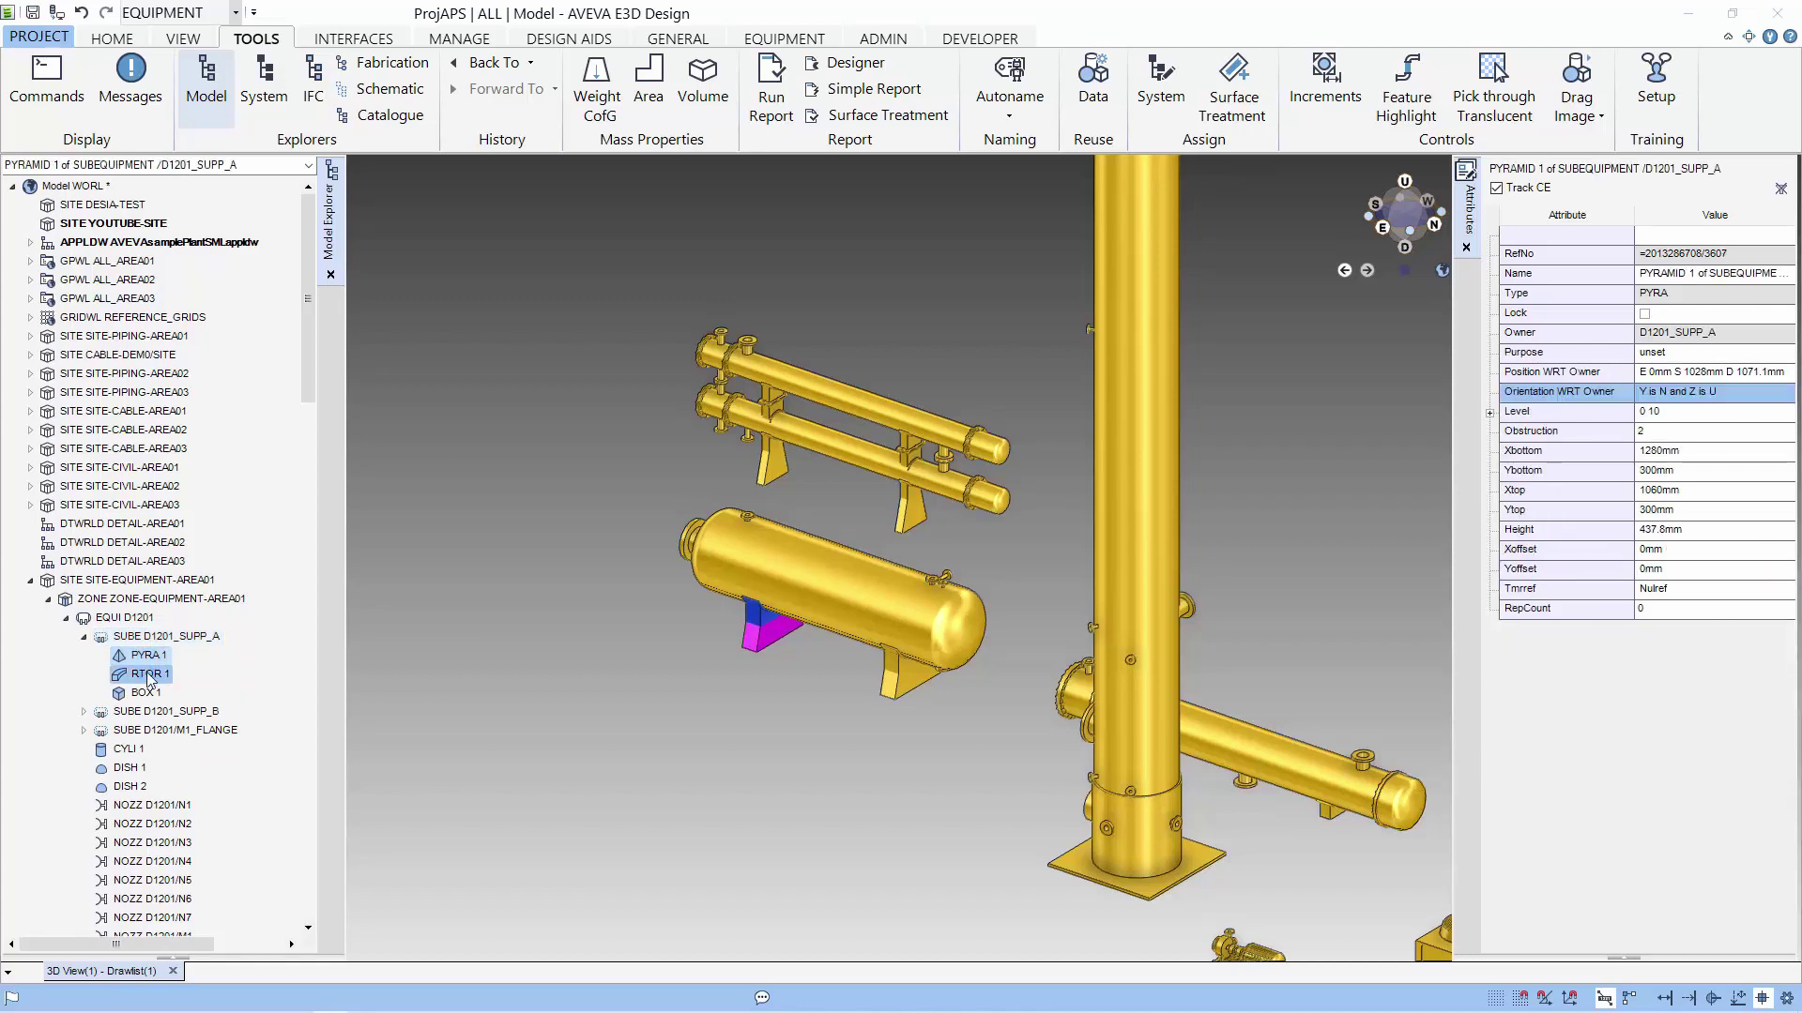
click(146, 695)
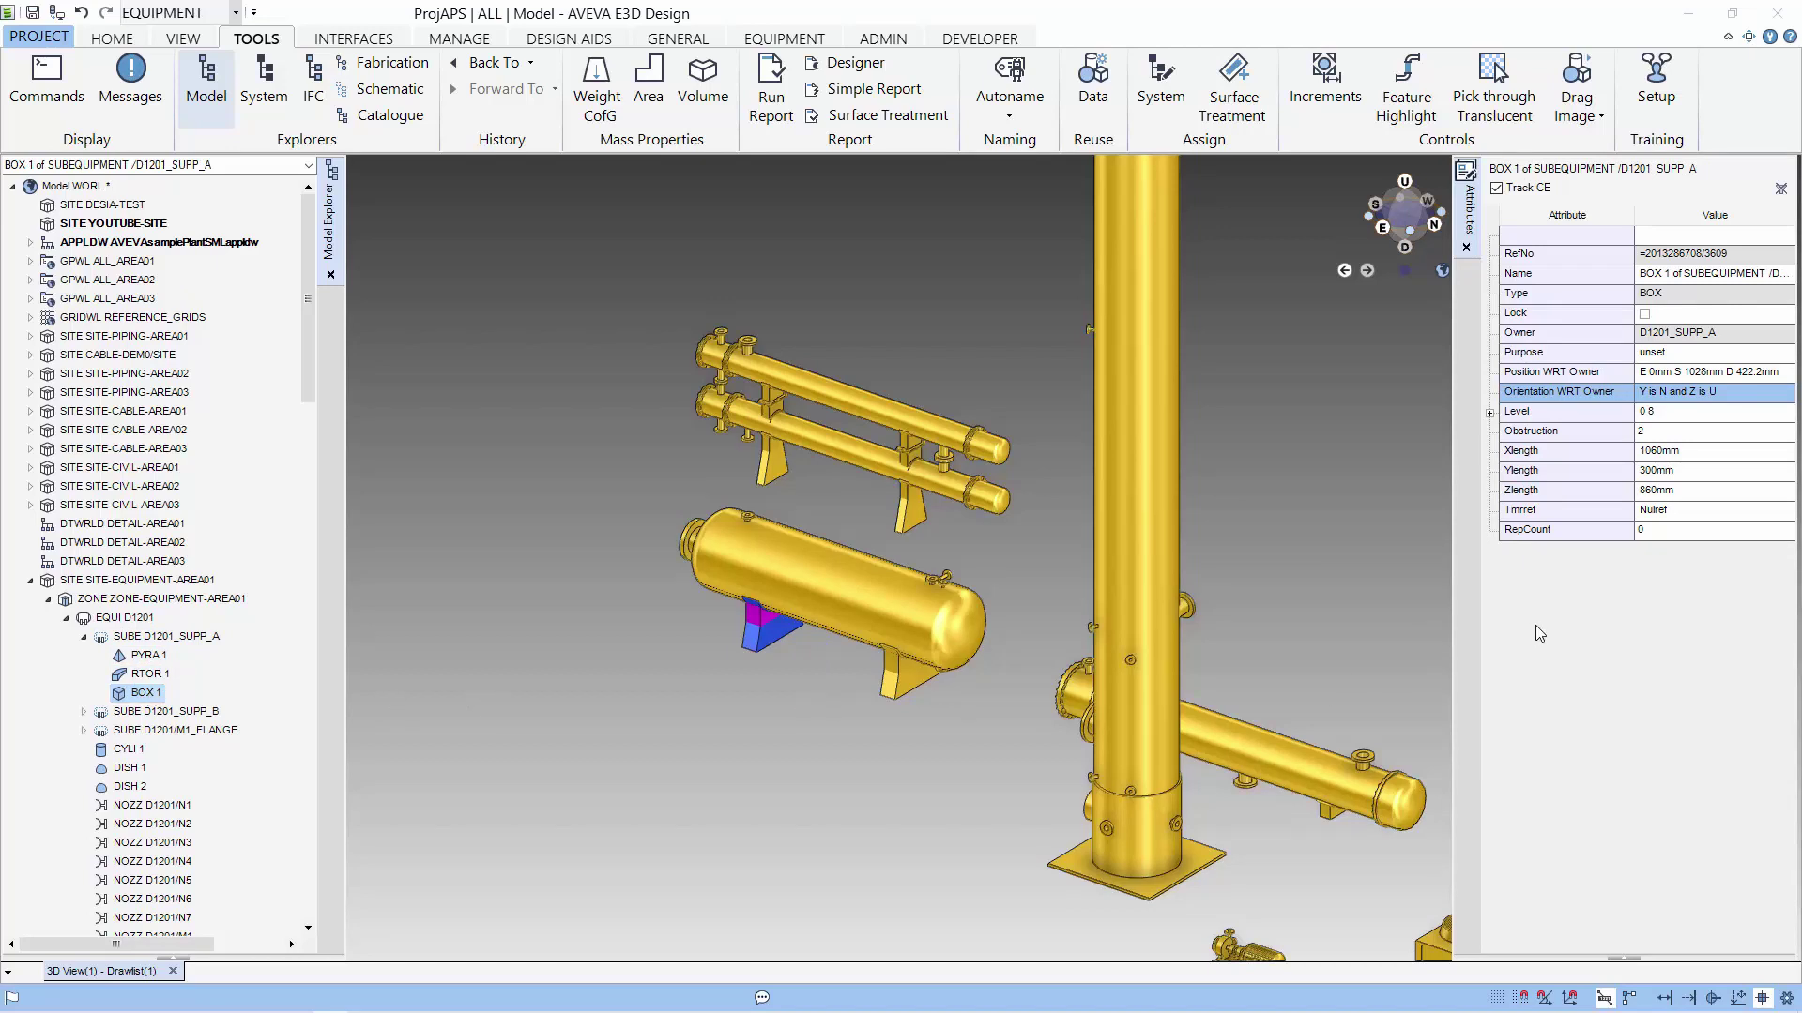
click(1560, 415)
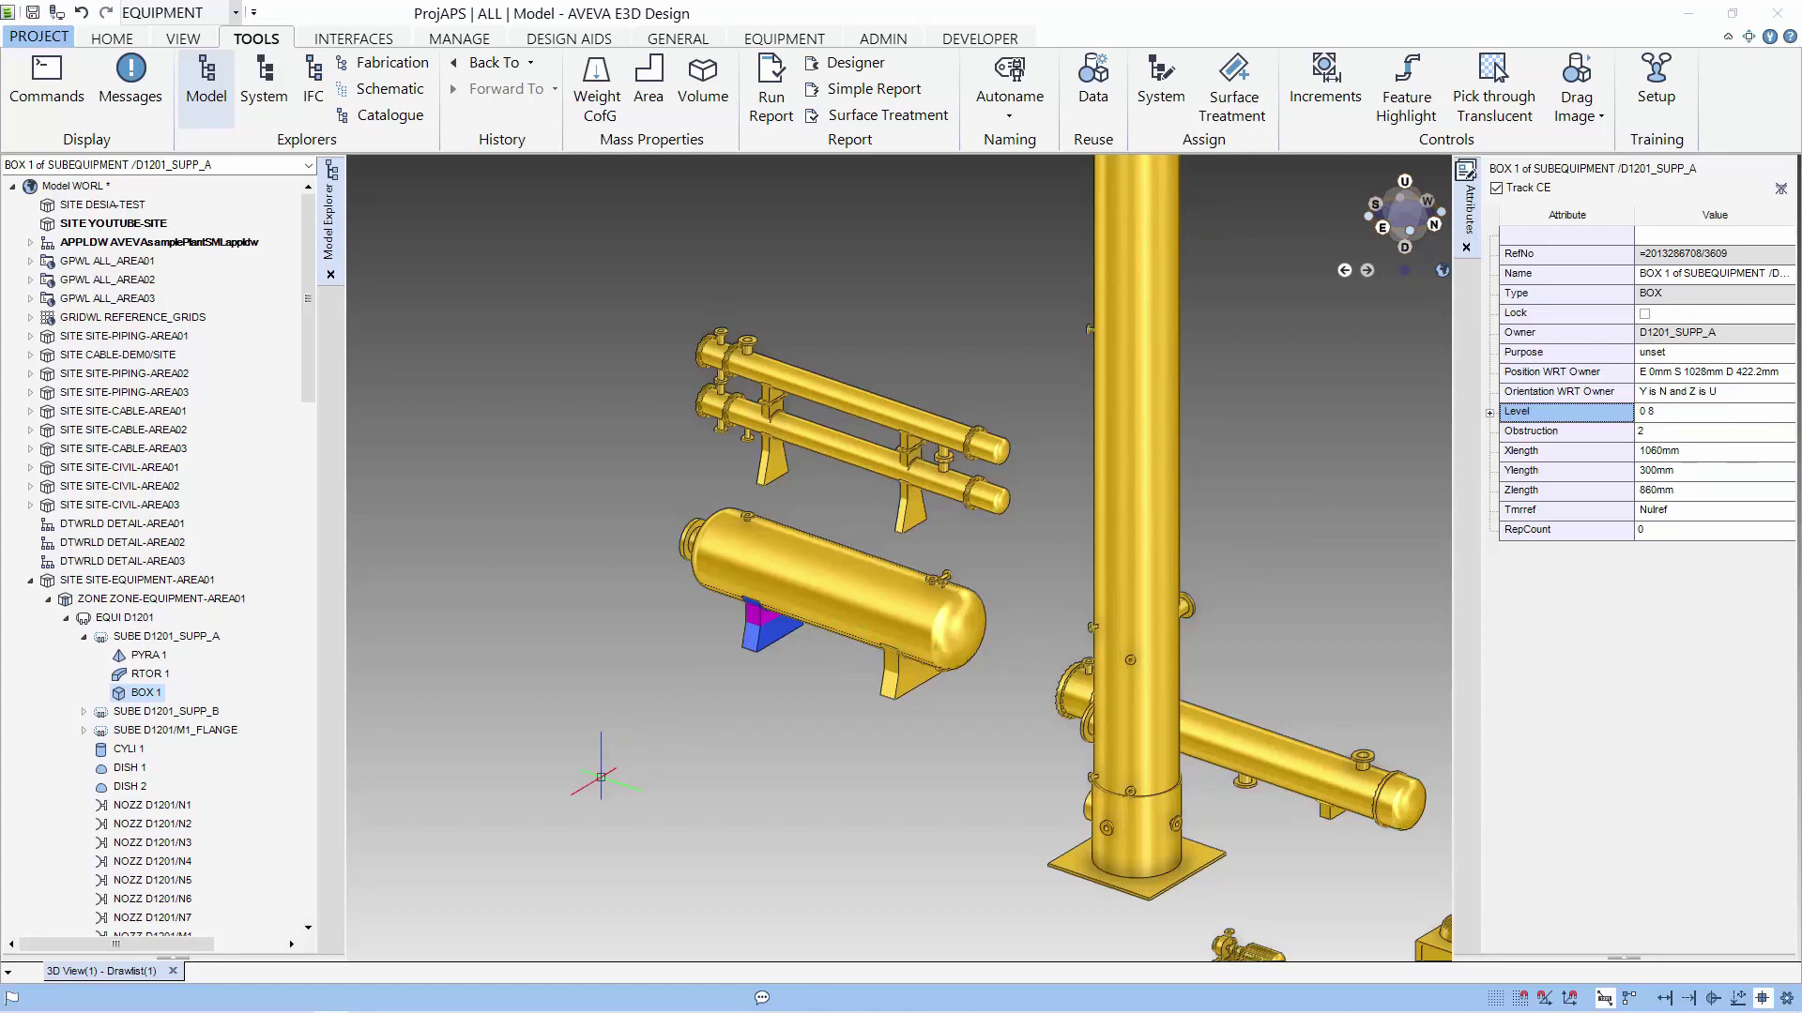
Step: In the graphics representation settings, apply level 9 for Others and replace it with level 8
click(183, 38)
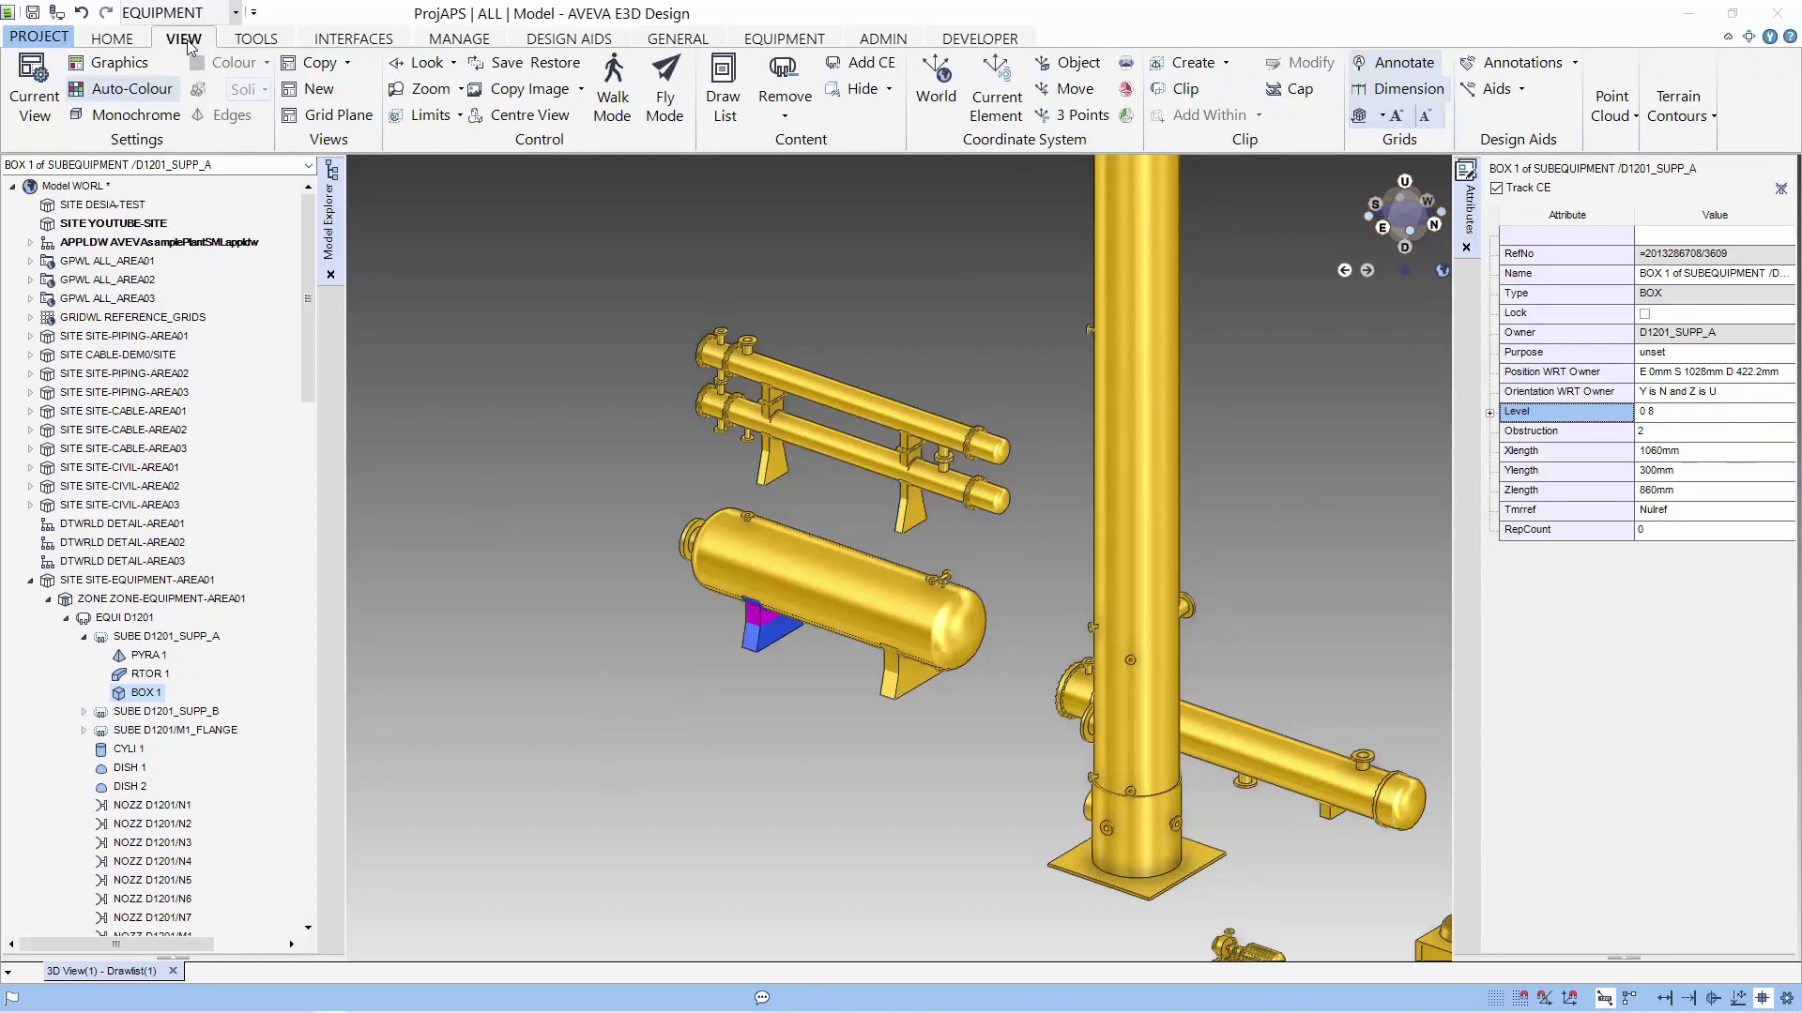
click(120, 66)
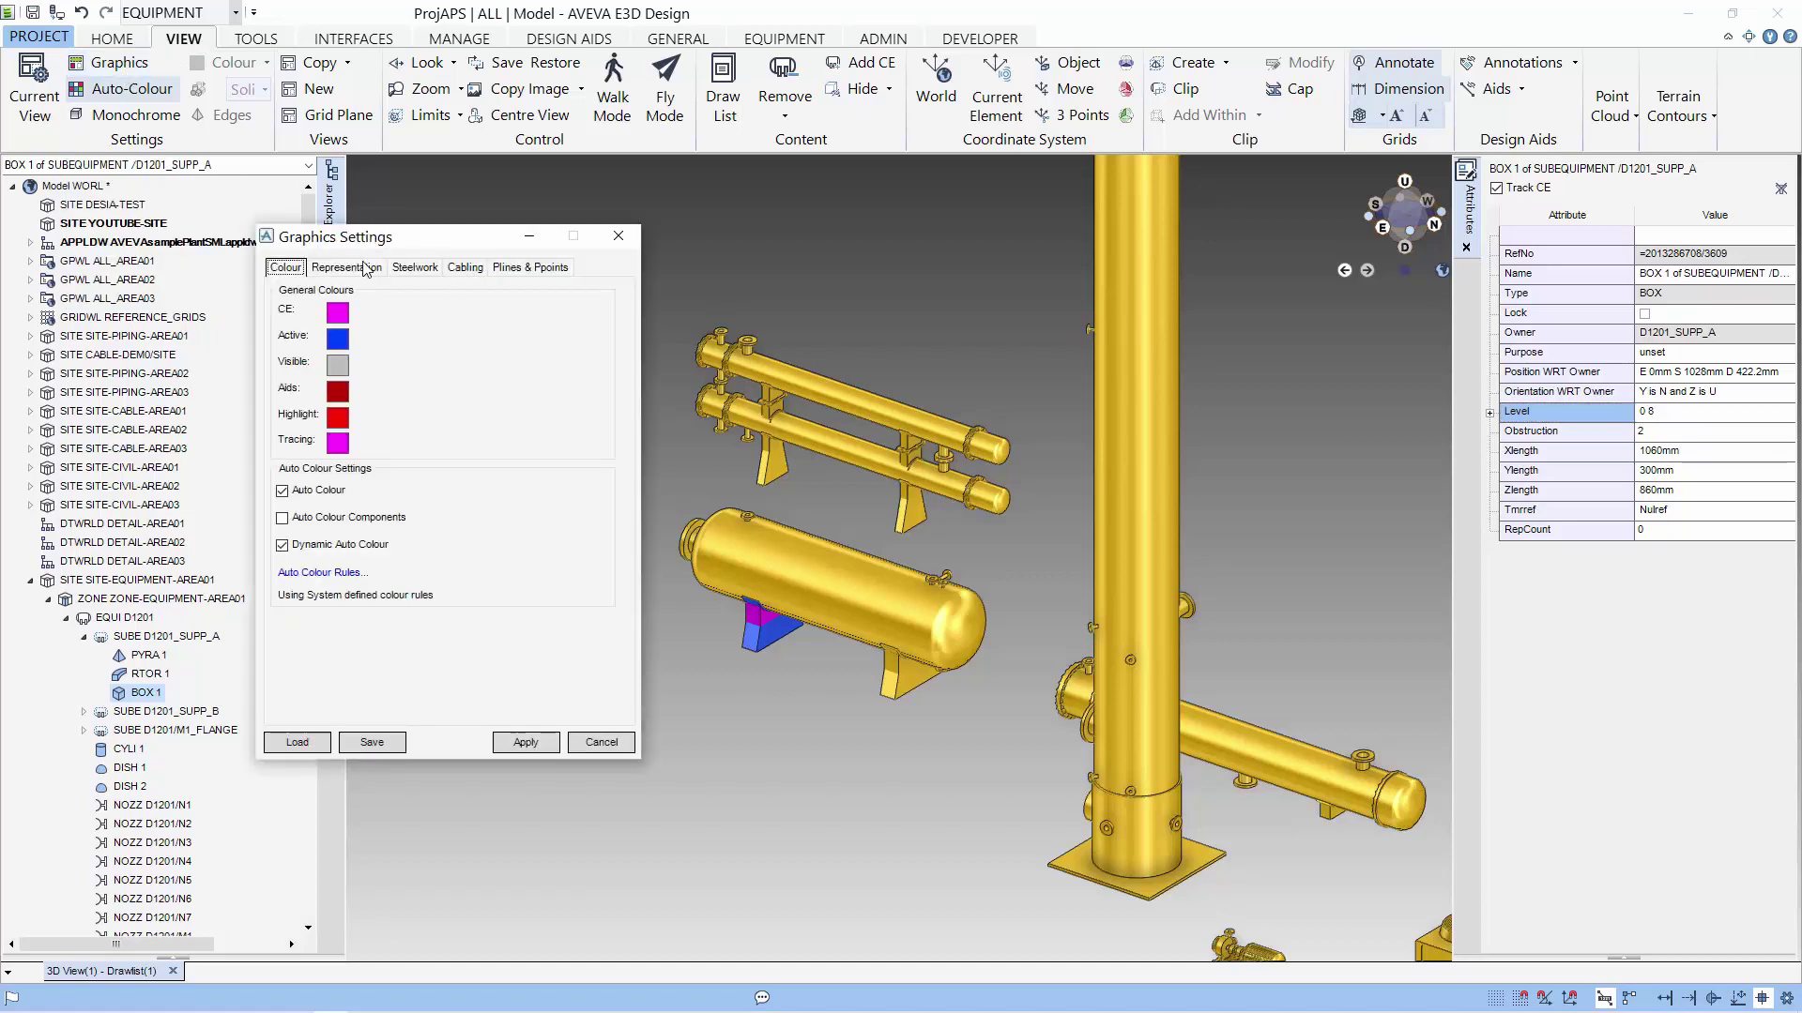
click(355, 268)
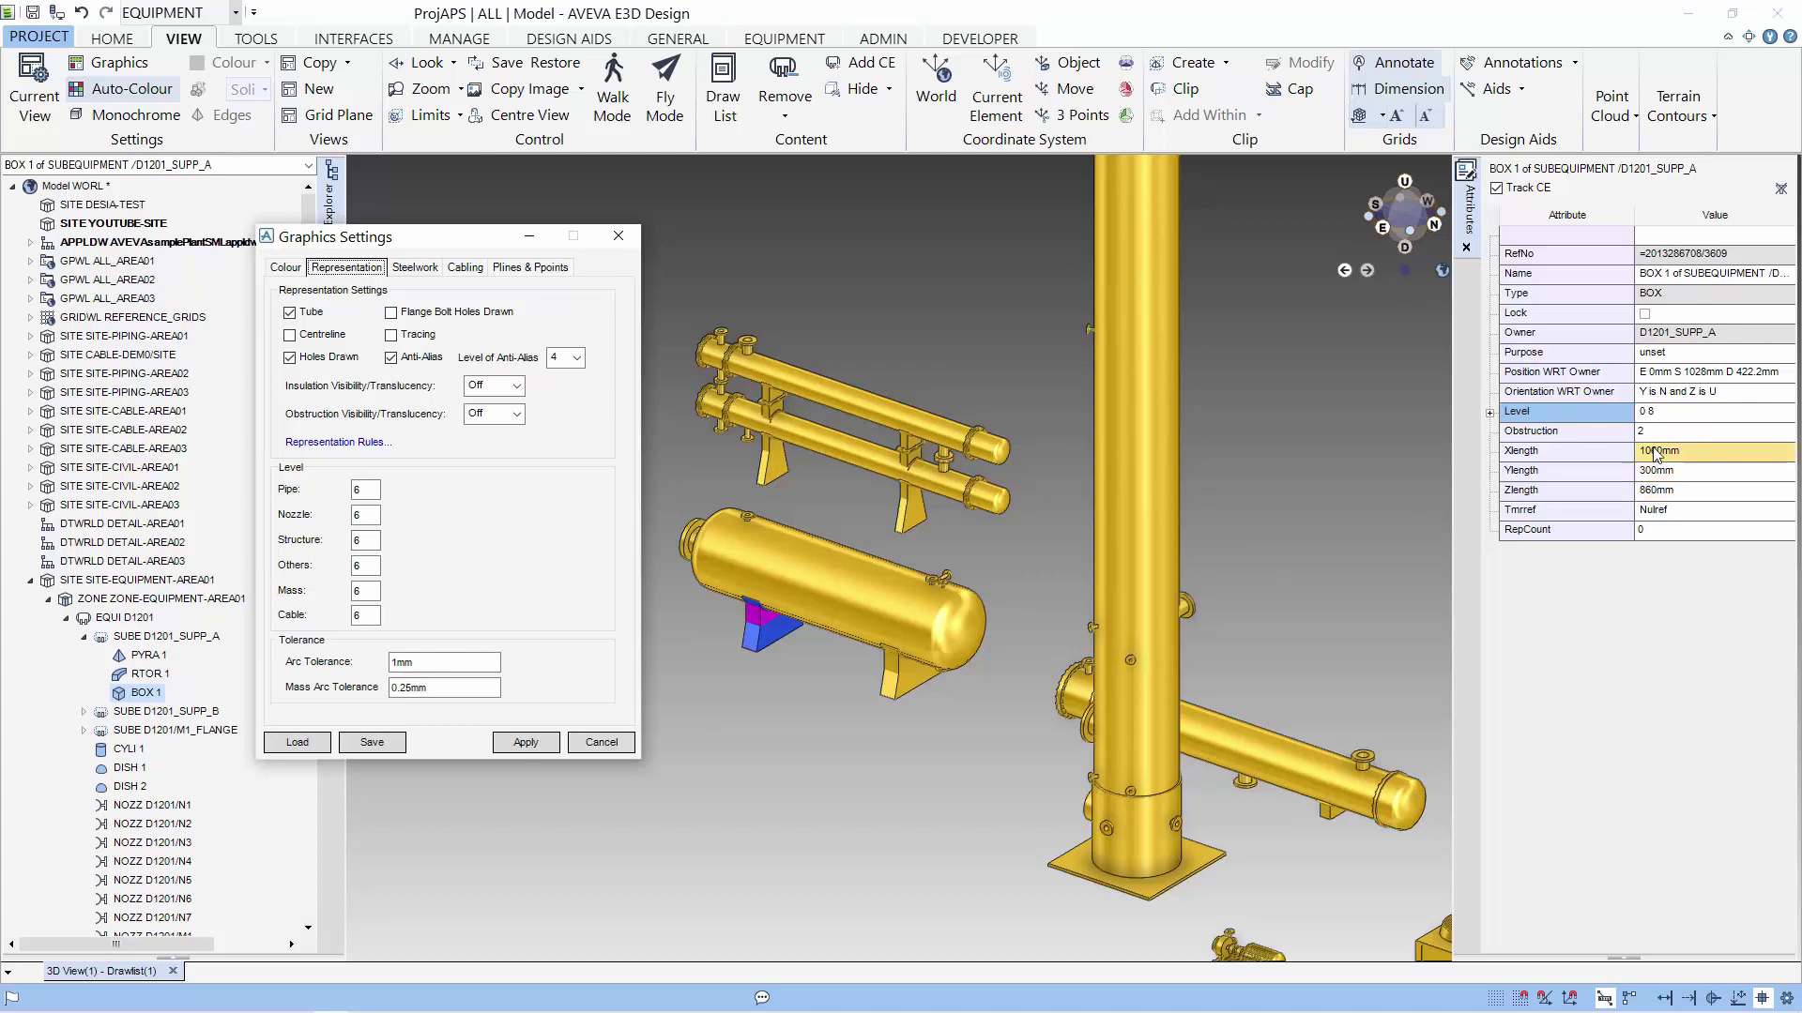
click(355, 564)
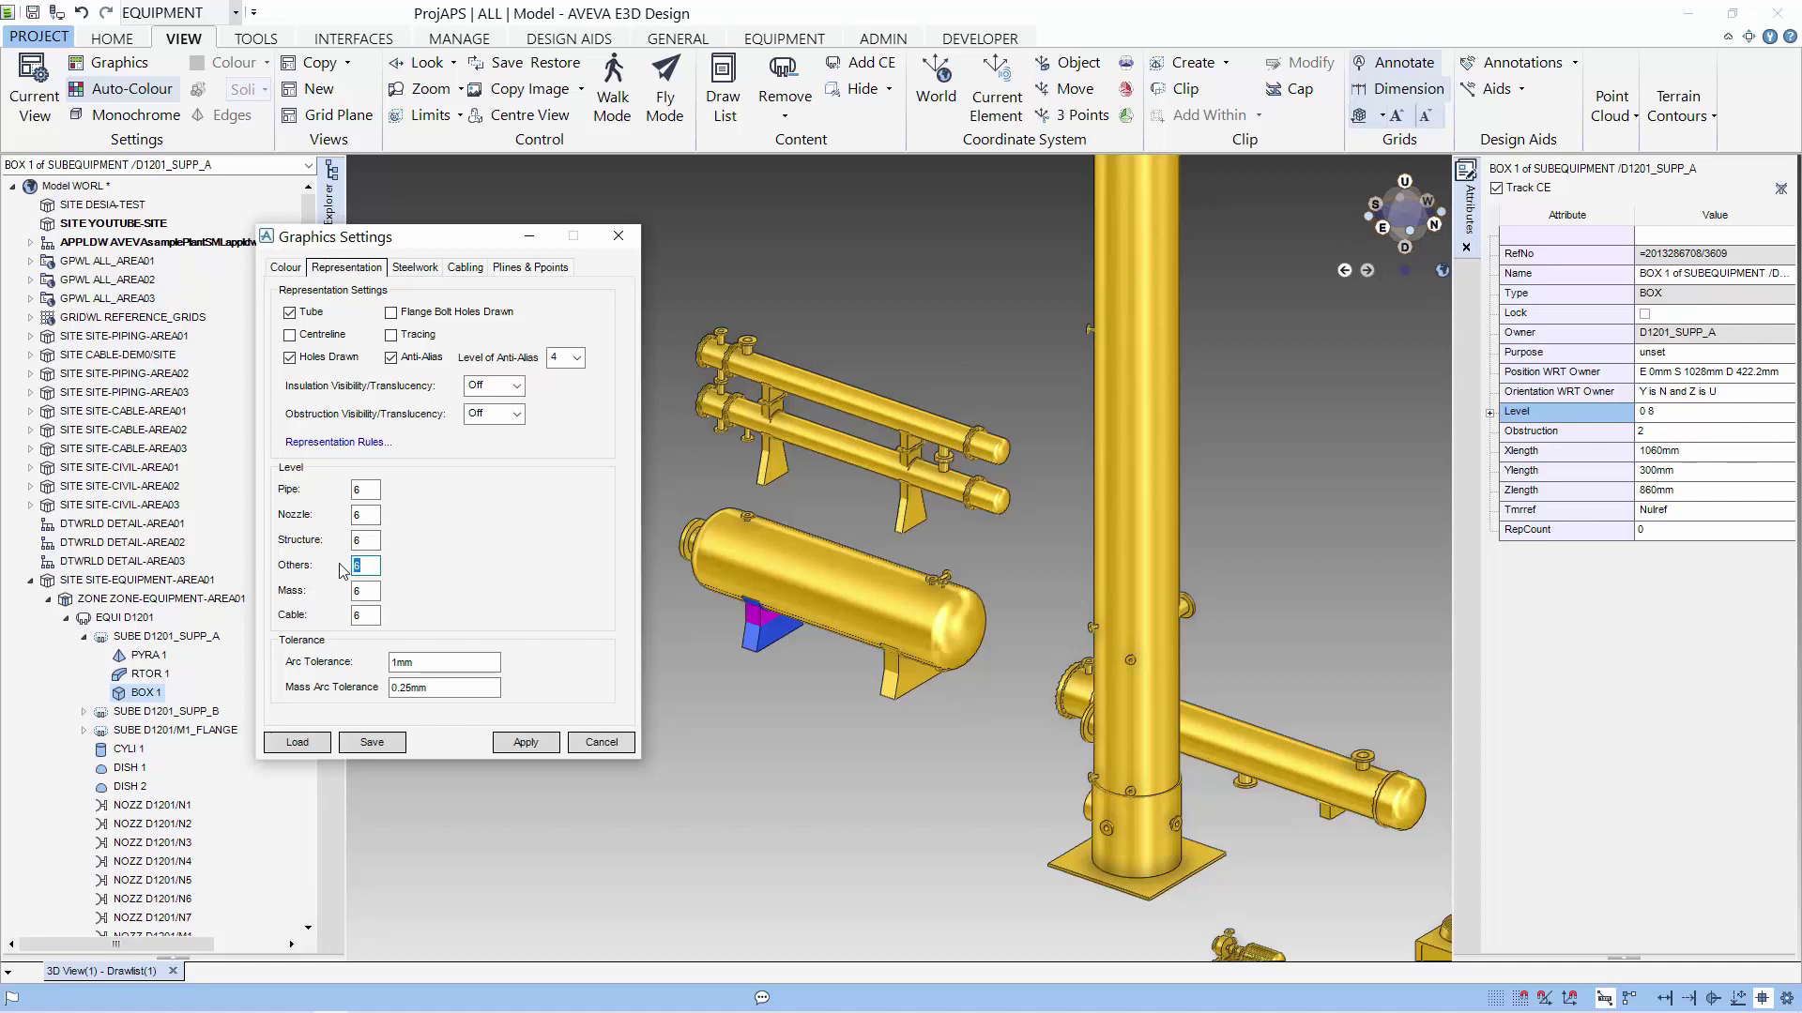
click(546, 742)
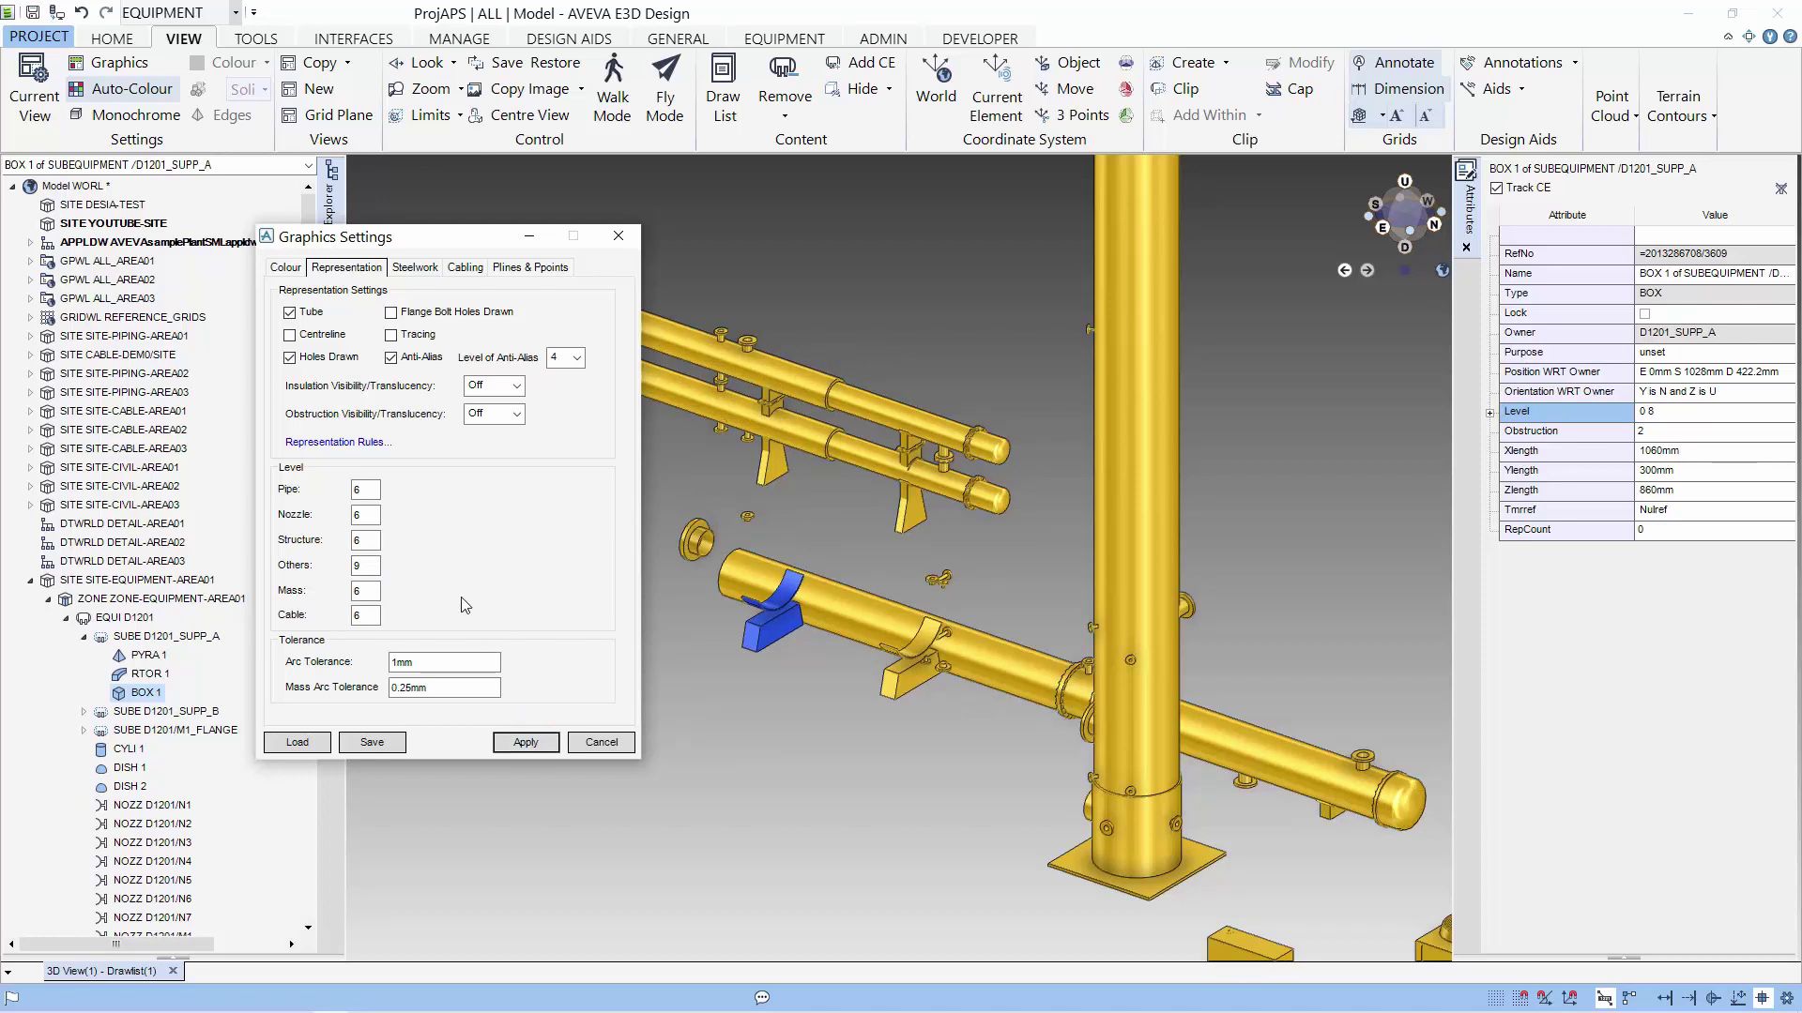
double_click(372, 567)
click(526, 740)
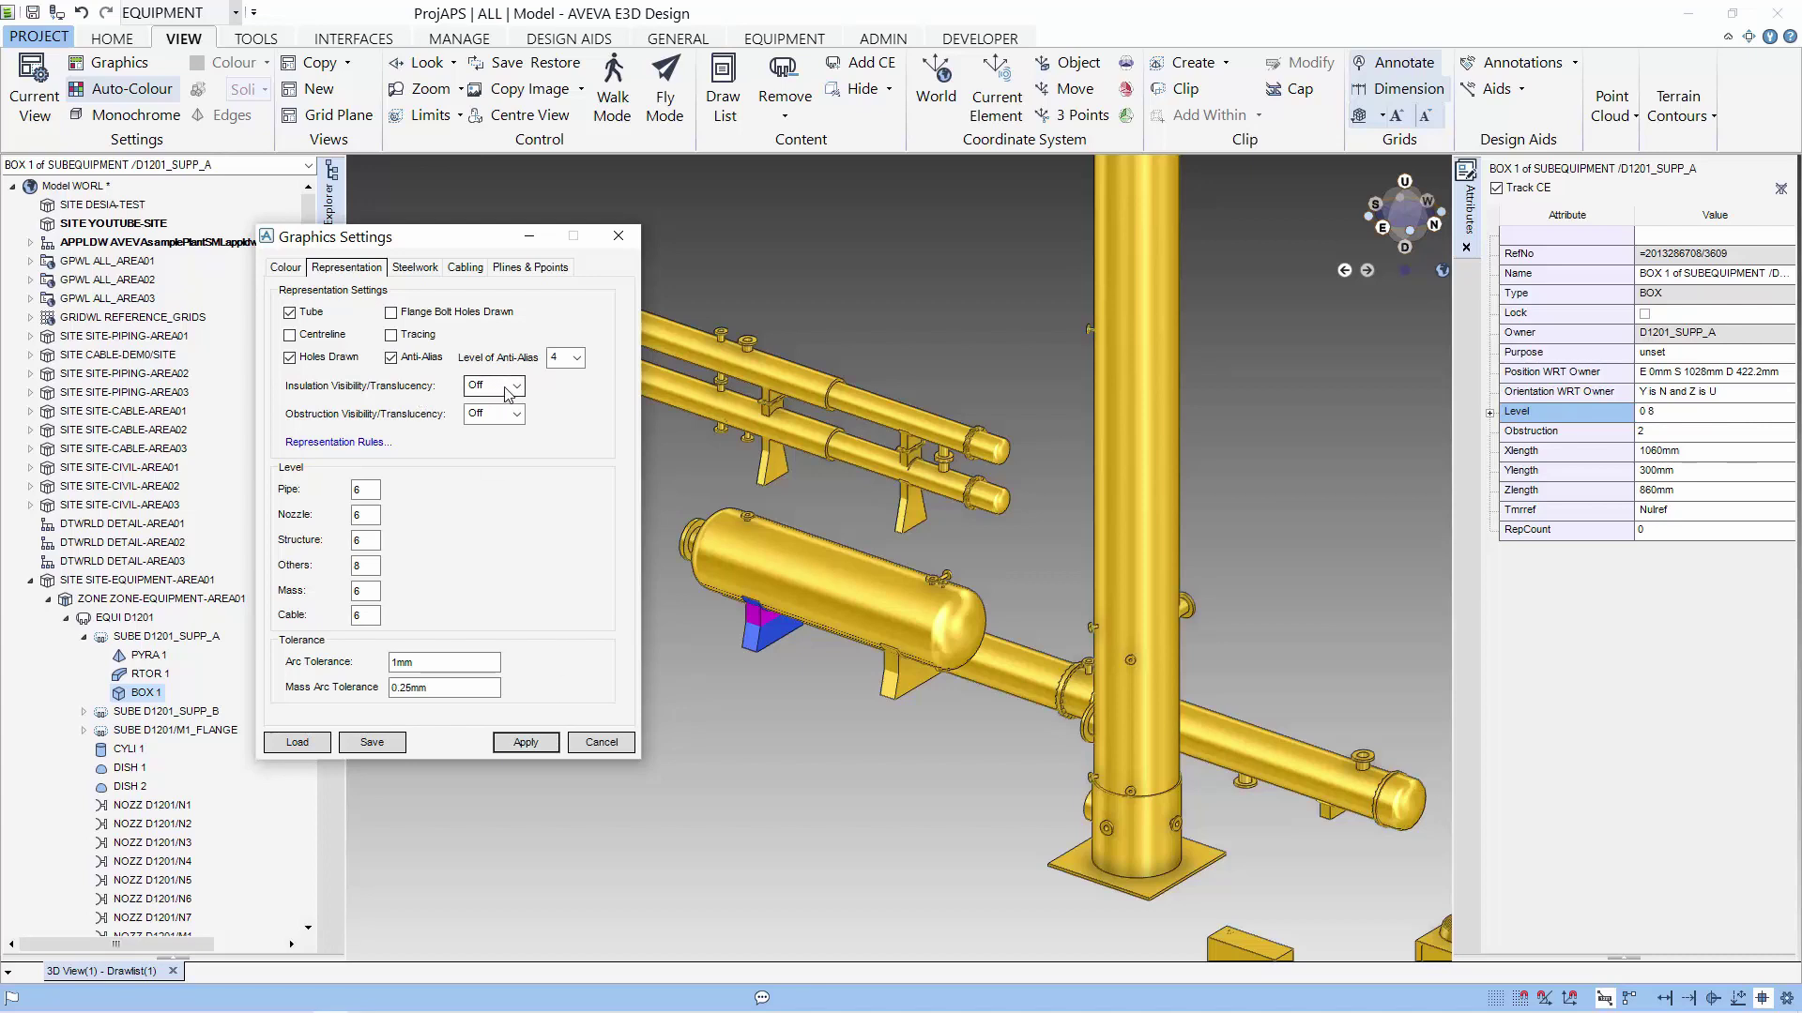
Step: Try an obstruction translucency of 75% and set it back to Off
click(514, 417)
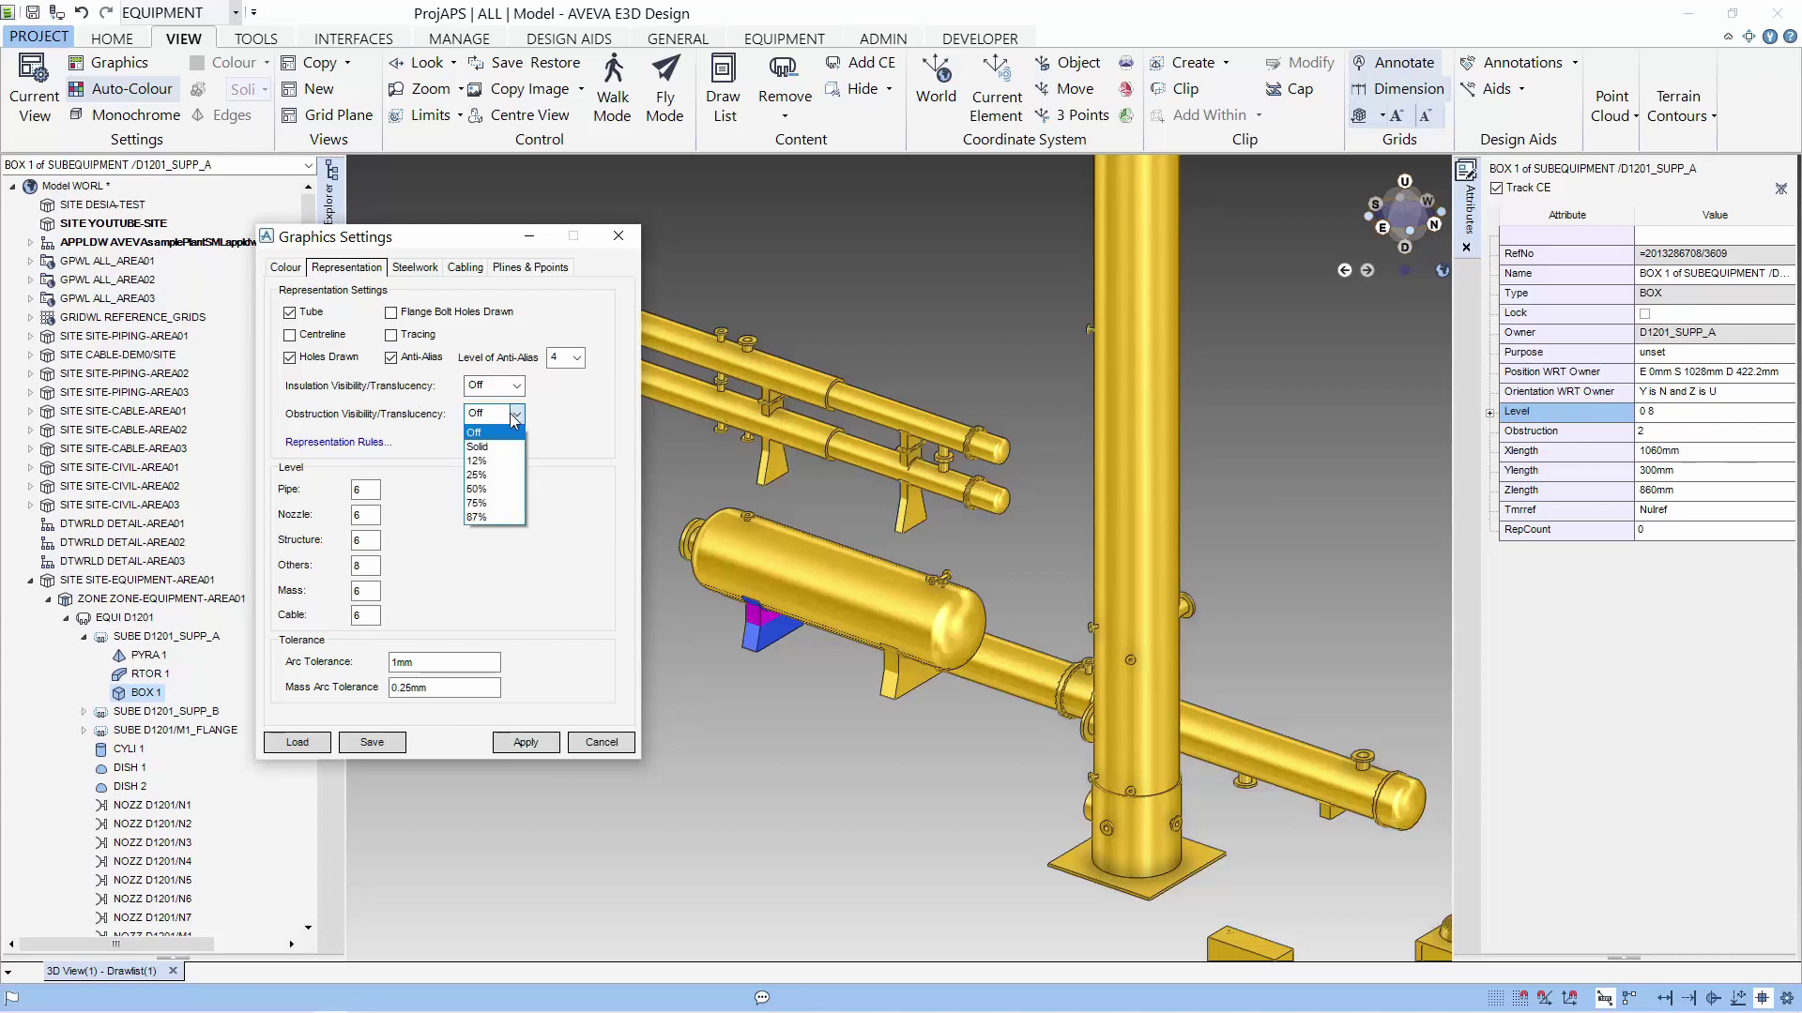
click(472, 505)
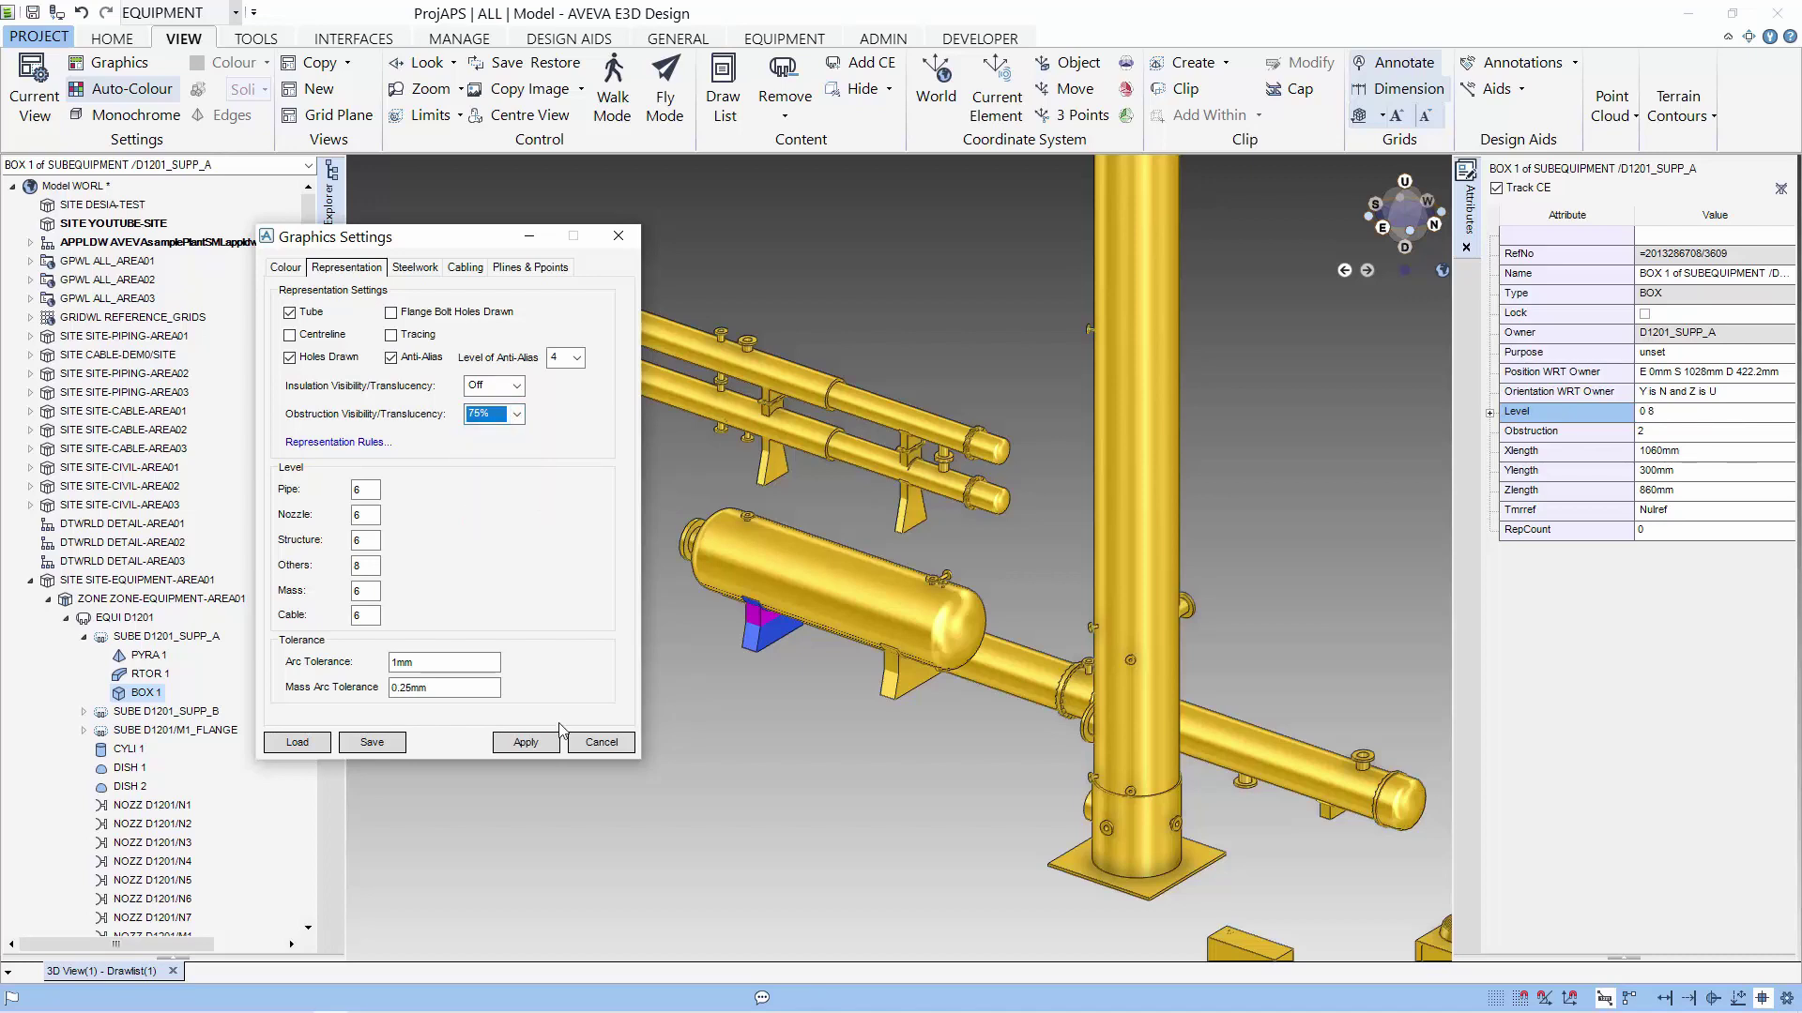
click(526, 742)
click(517, 415)
click(474, 433)
click(525, 742)
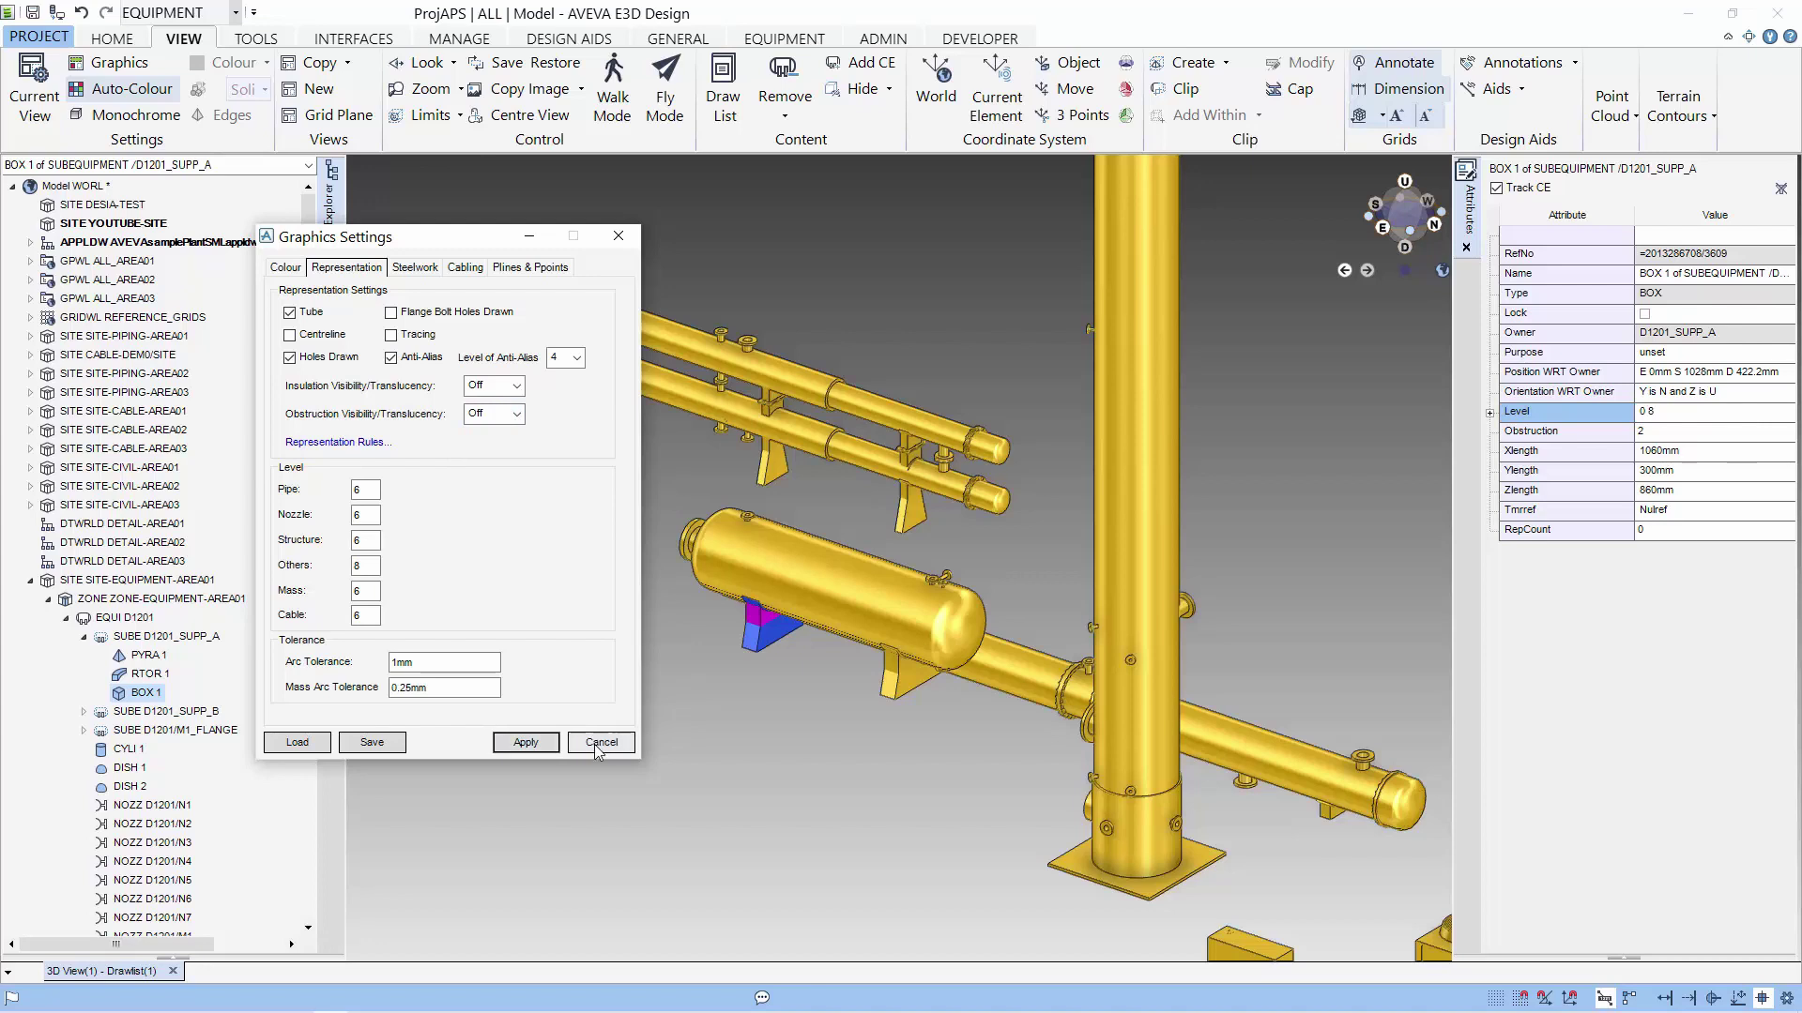
Step: Close the graphics settings and inspect the drum and surrounding equipment at the applied representation level
click(597, 750)
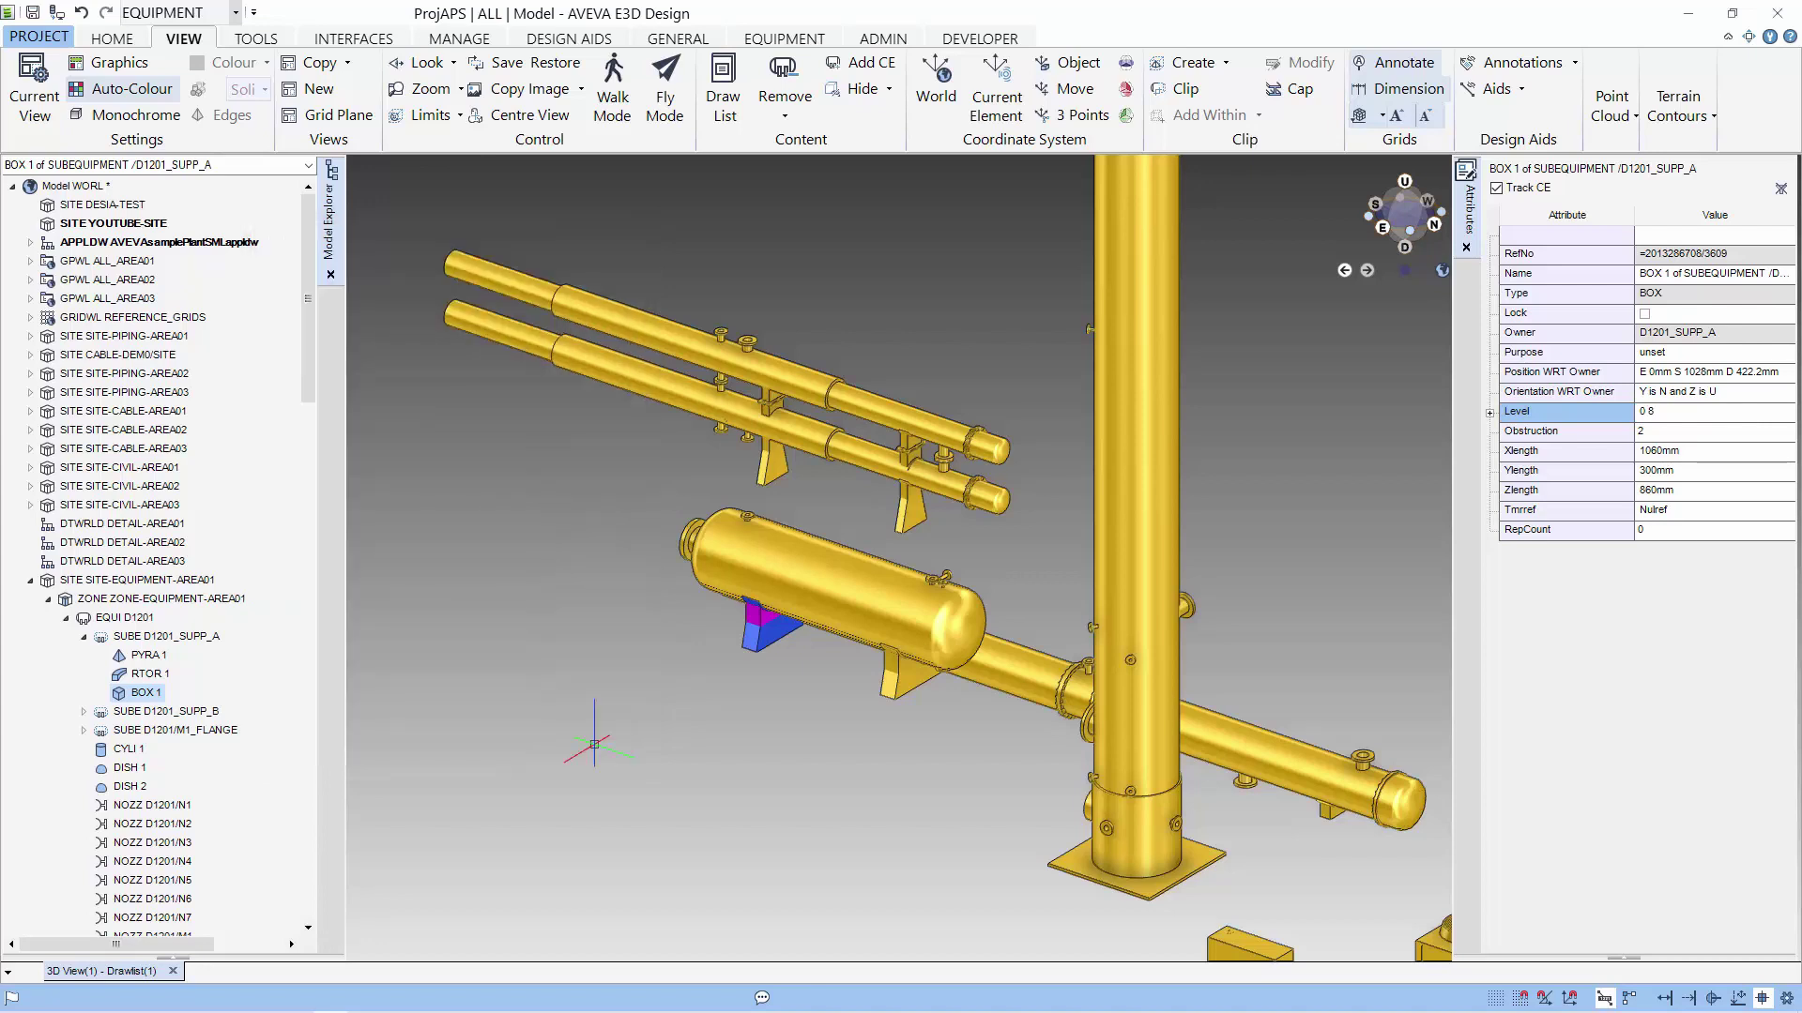
scroll(809, 713, down, 2)
scroll(796, 573, up, 3)
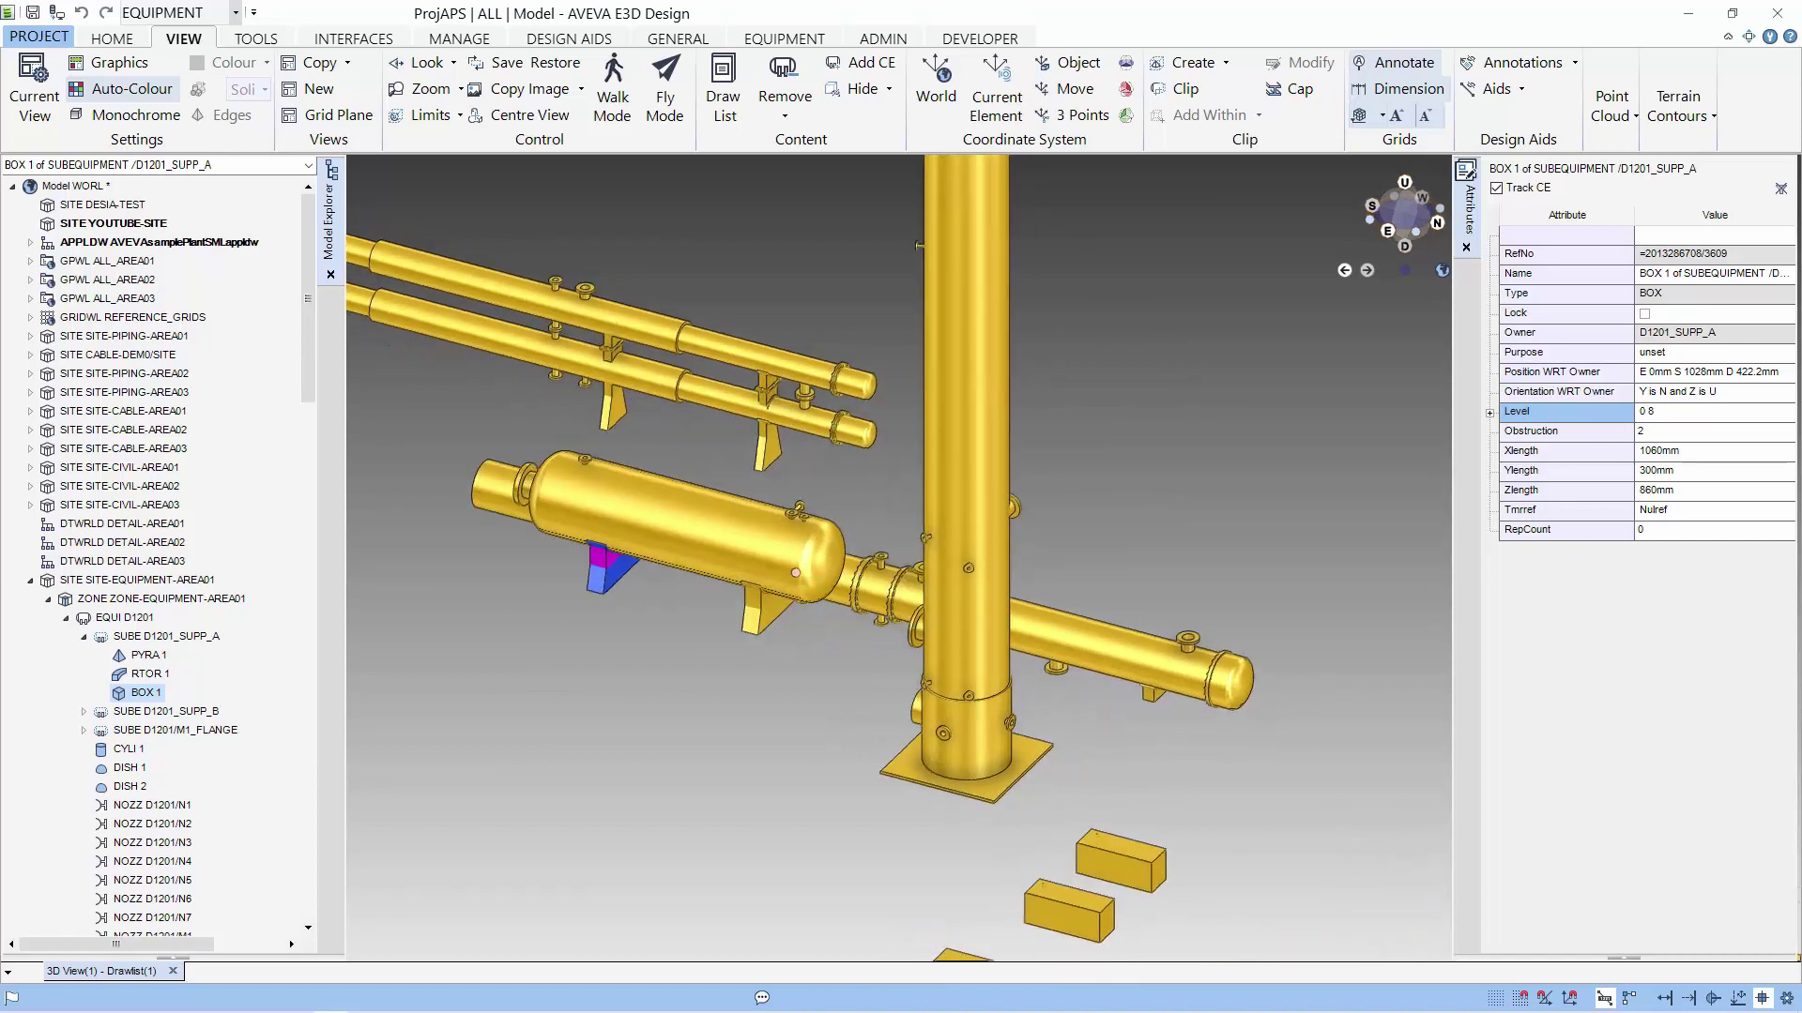
Step: Select reboiler E1301, navigate to its primitives, and examine the Level and Obstruction attributes of the E1301/TUBE_PULL cylinder
scroll(796, 573, down, 3)
scroll(798, 573, up, 3)
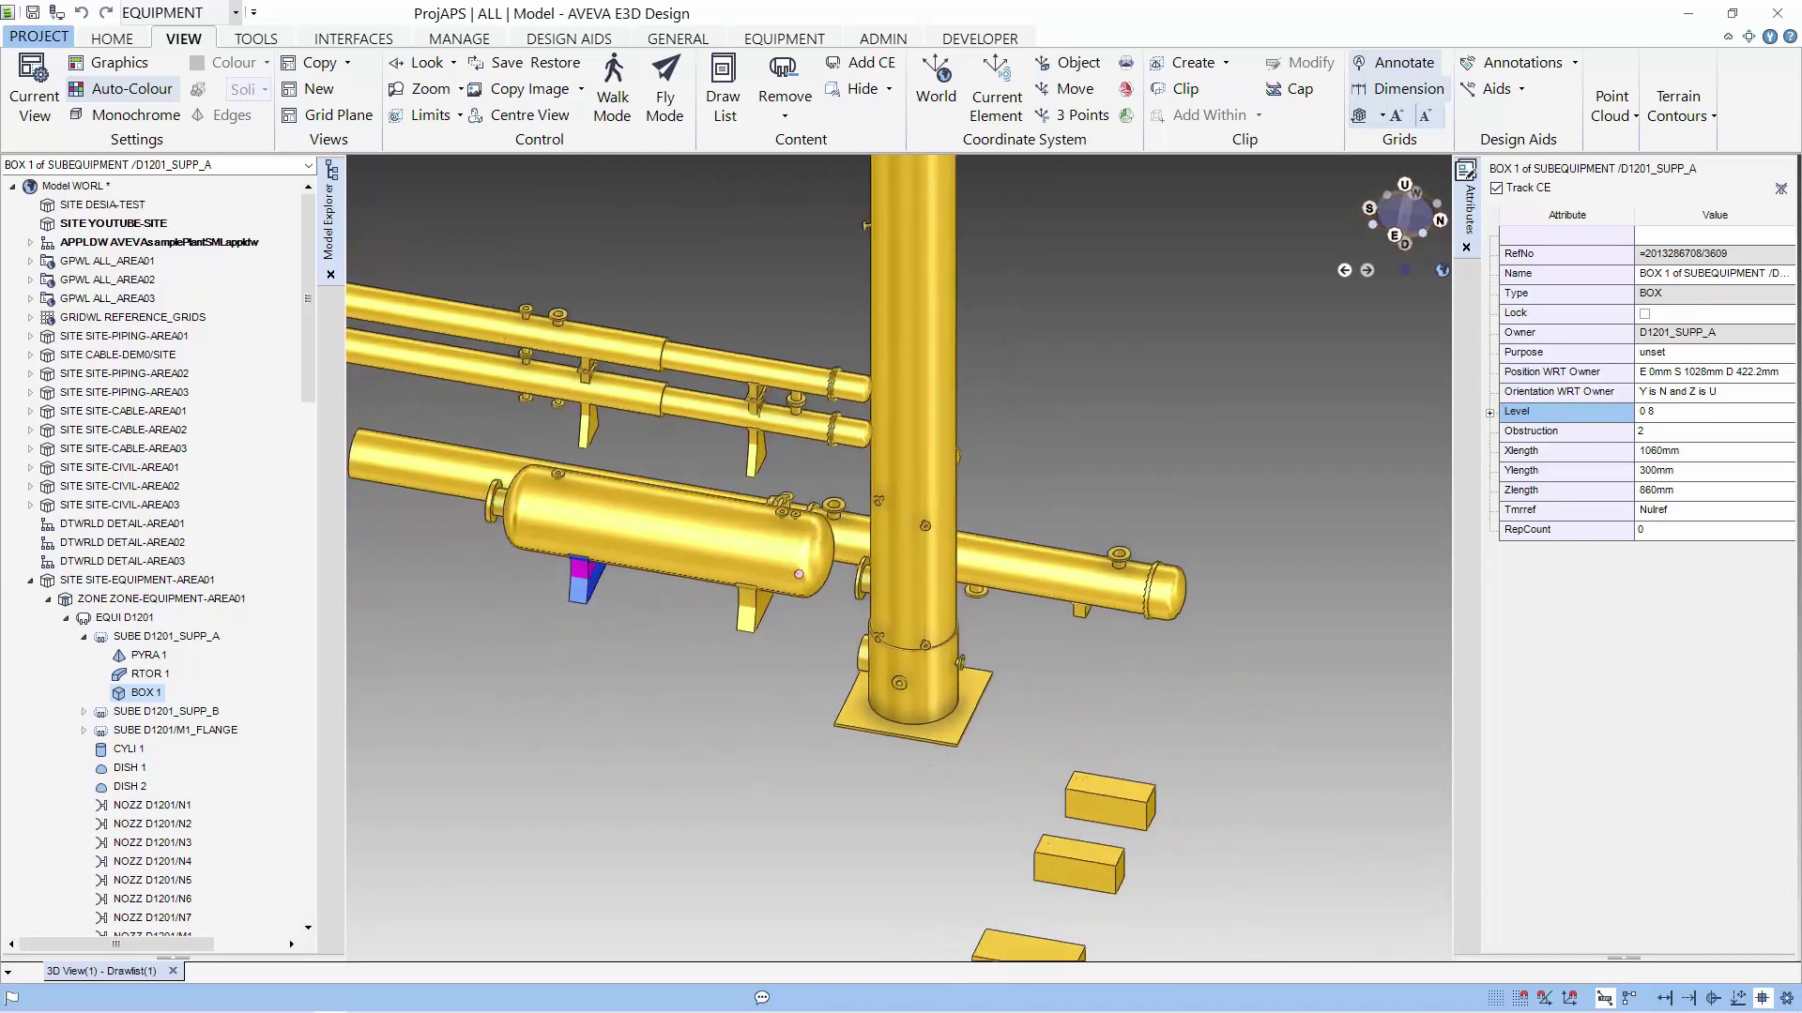
click(455, 422)
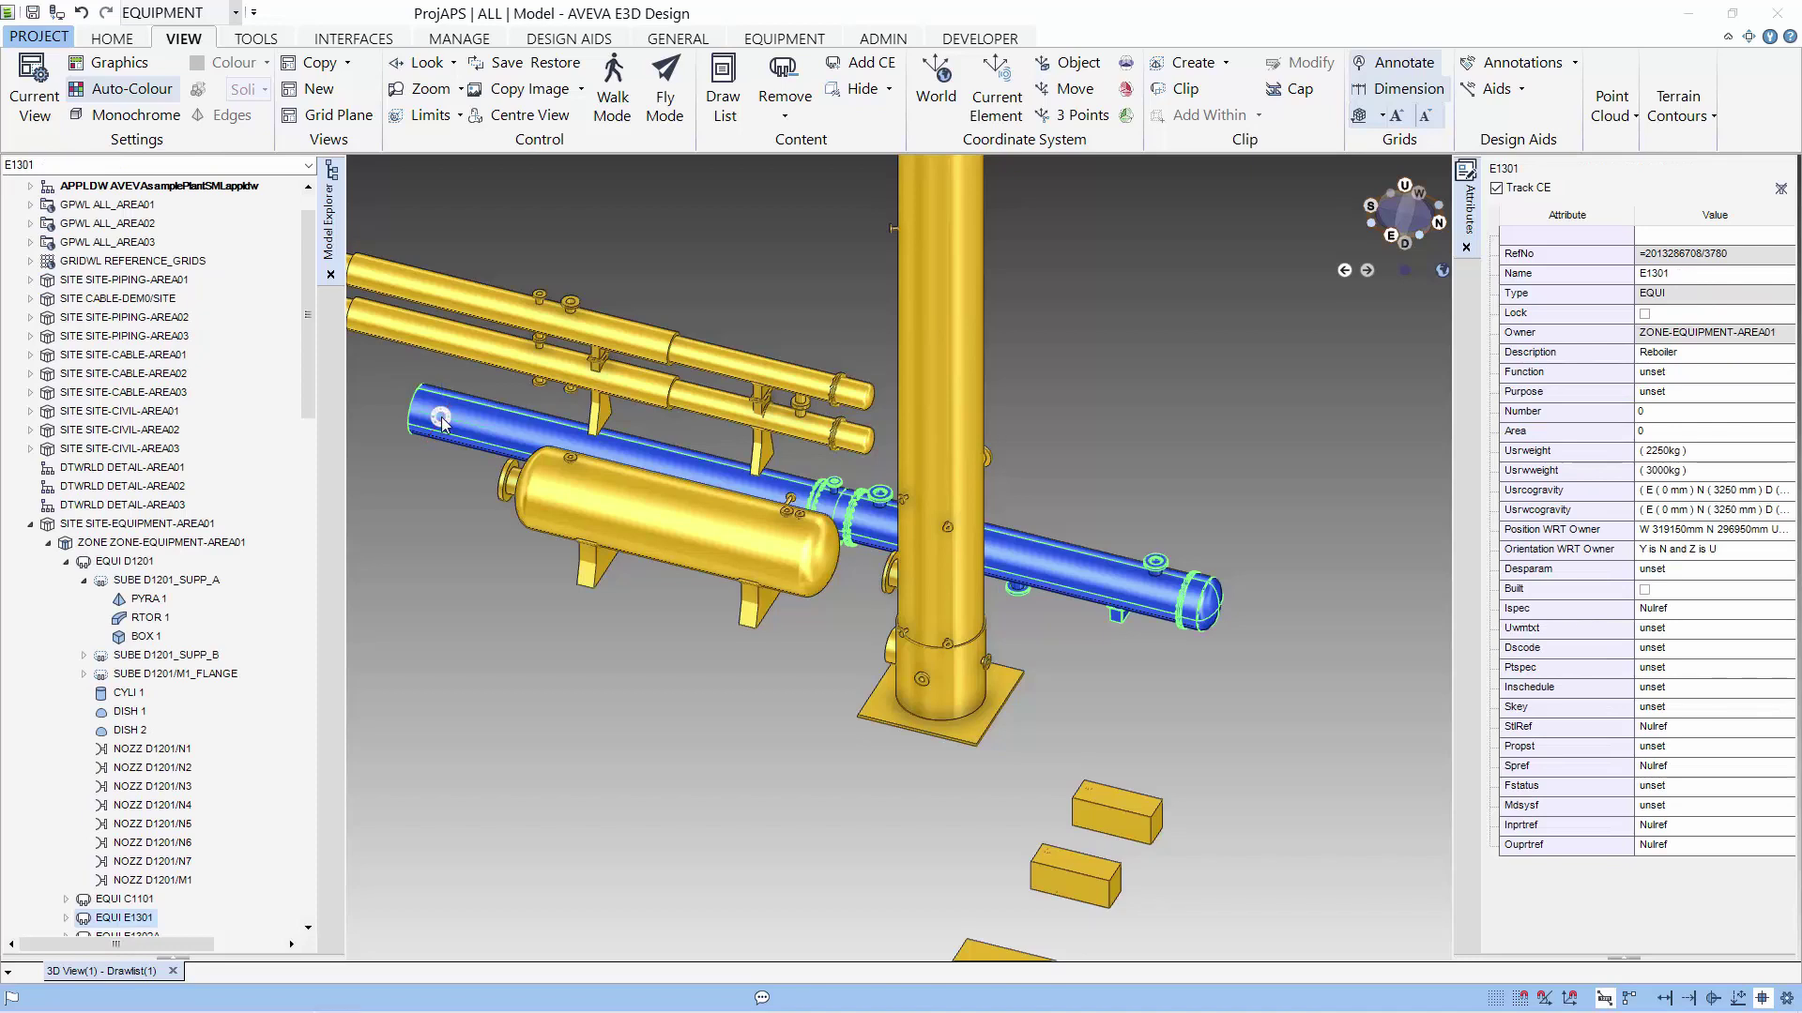
right_click(441, 416)
click(446, 500)
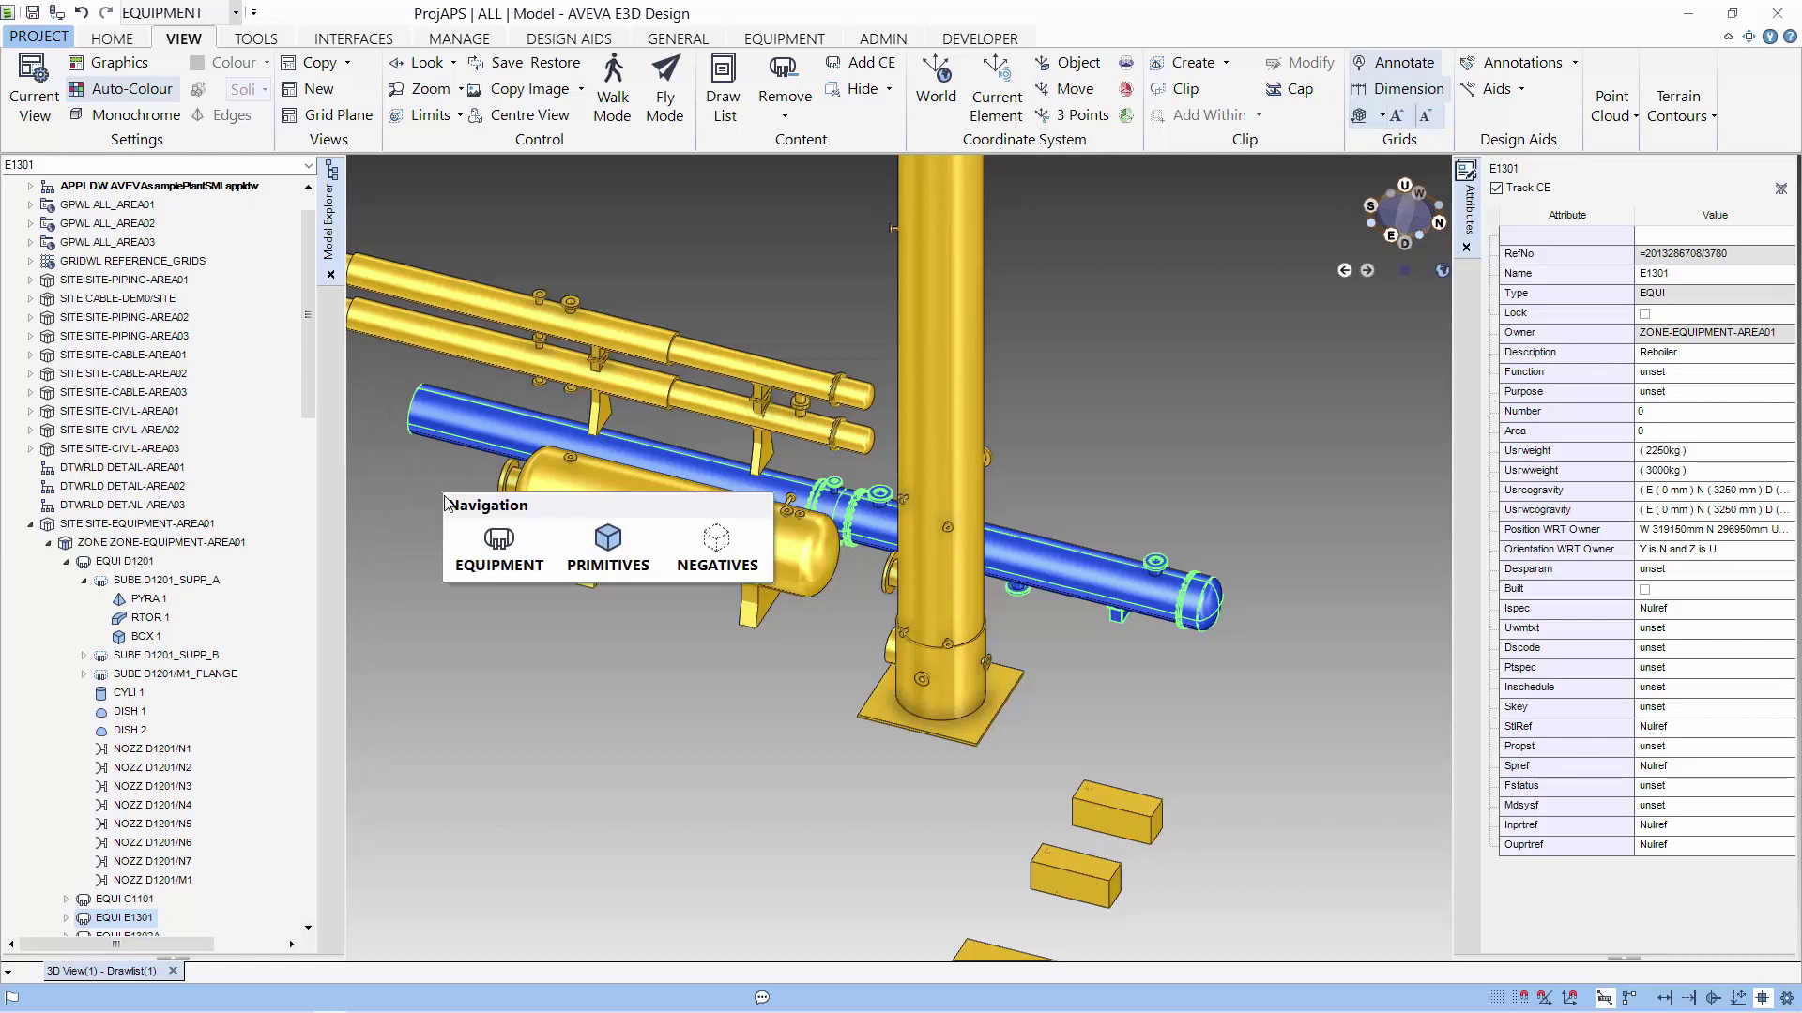
click(601, 550)
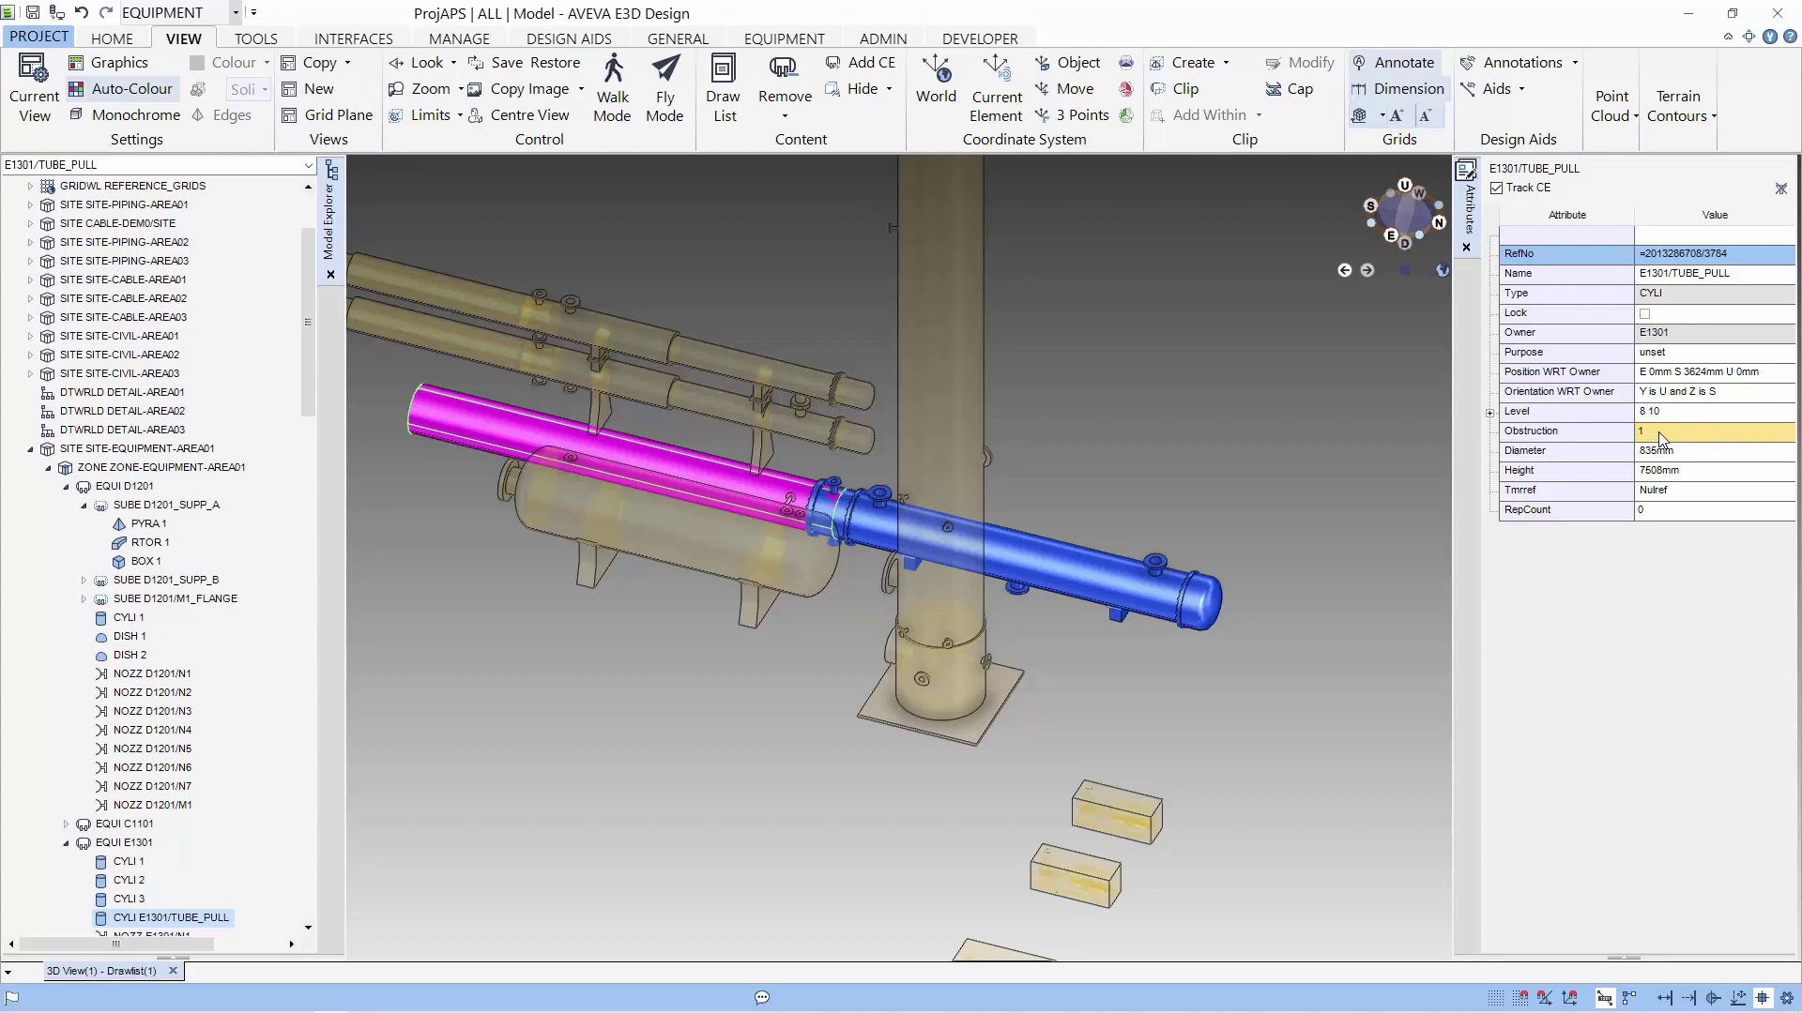
Step: Remove the E1301/TUBE_PULL cylinder from the 3D view and add equipment E1301 back to the view
right_click(186, 919)
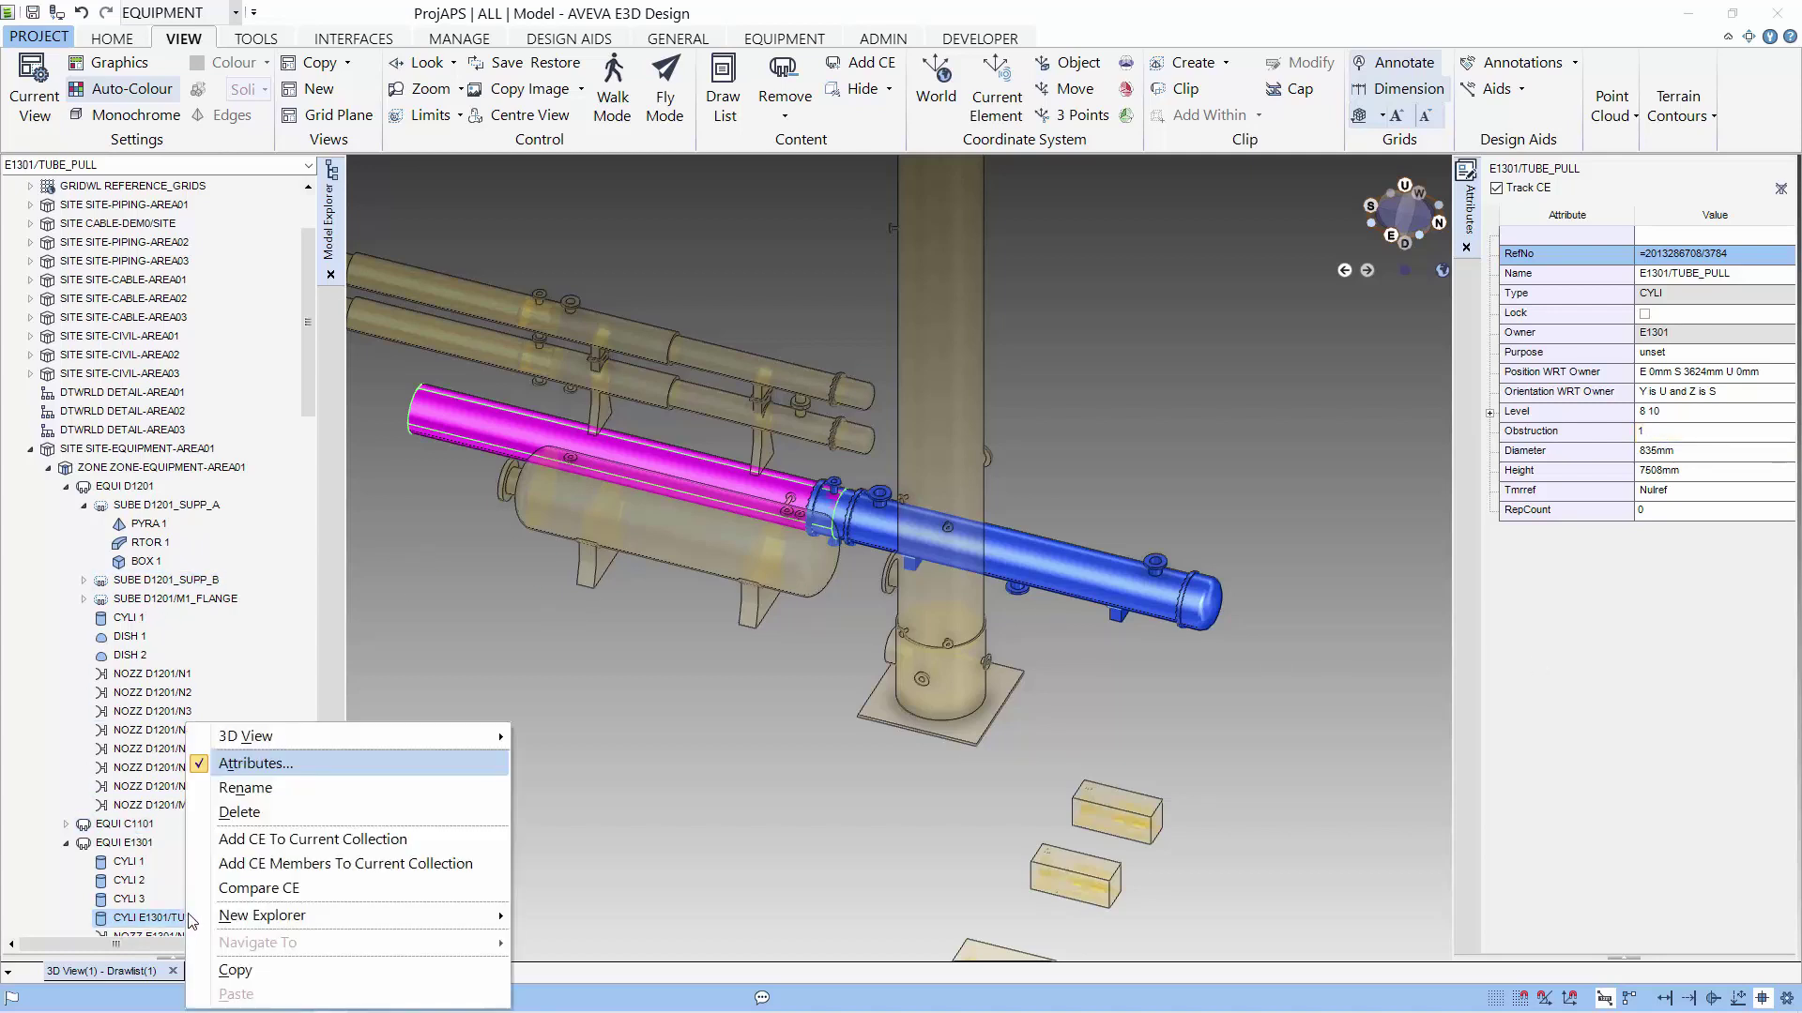
mouse_move(313, 738)
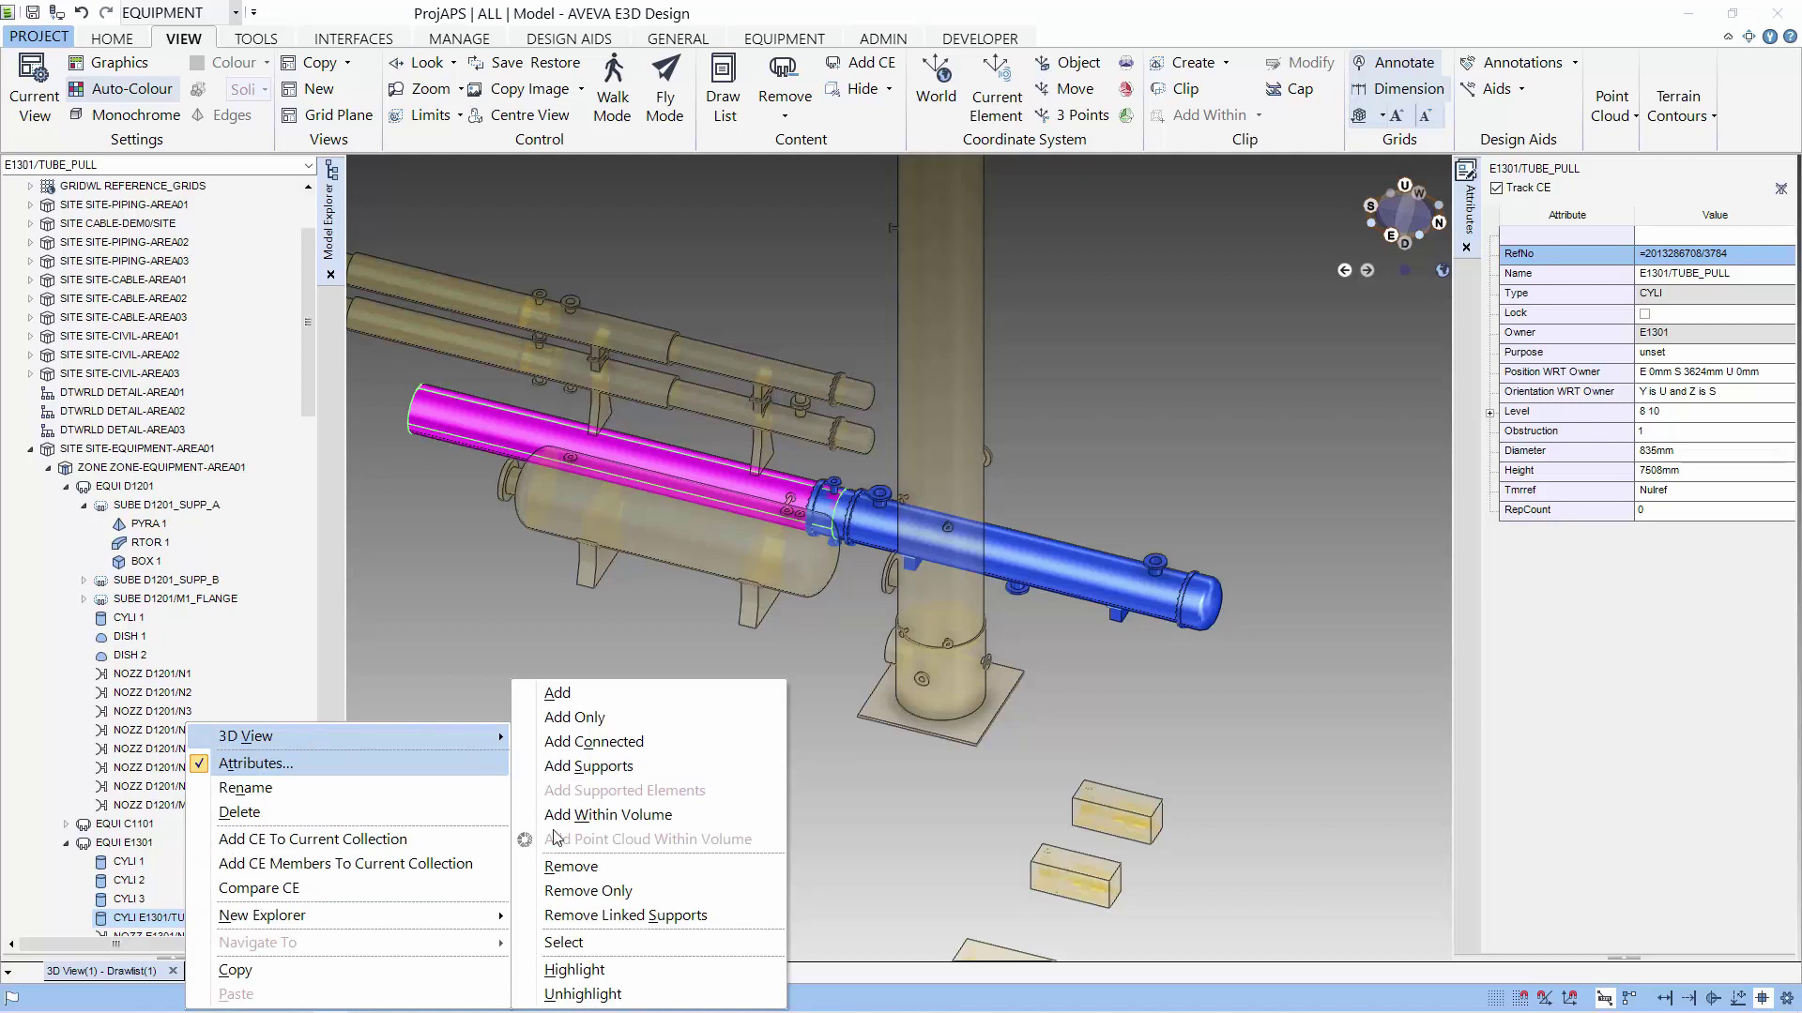
click(566, 870)
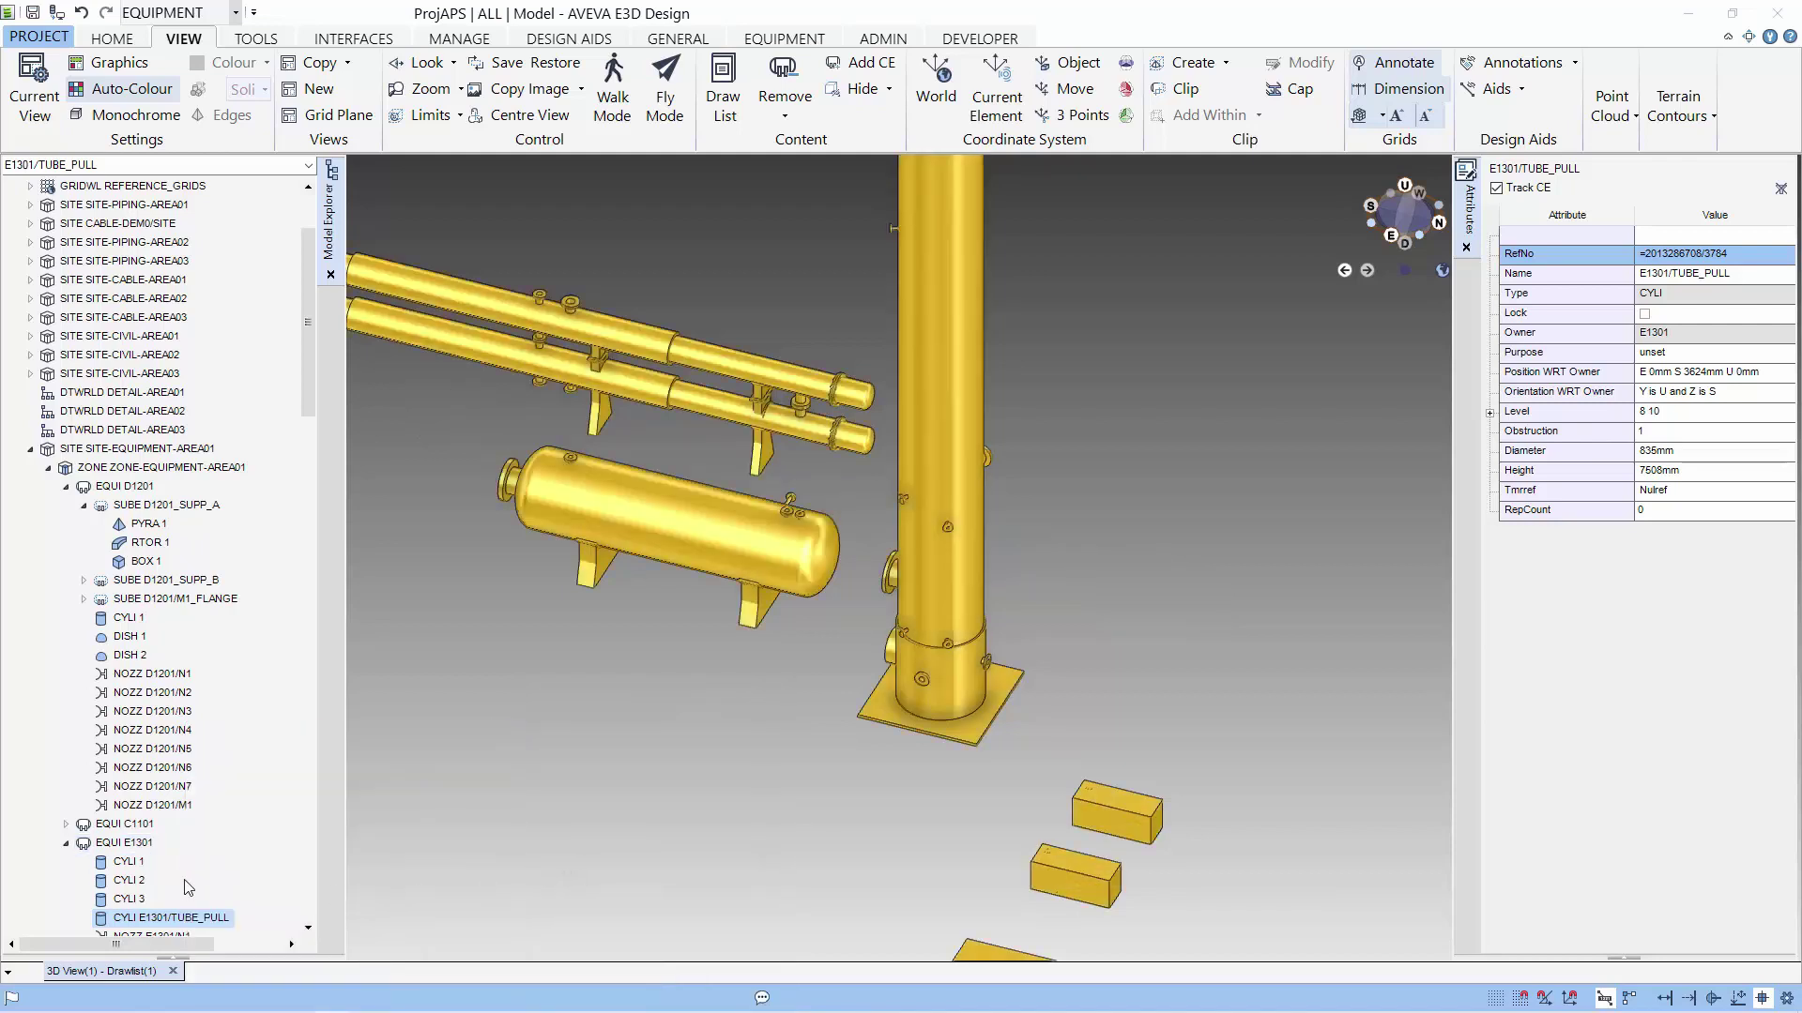
click(136, 843)
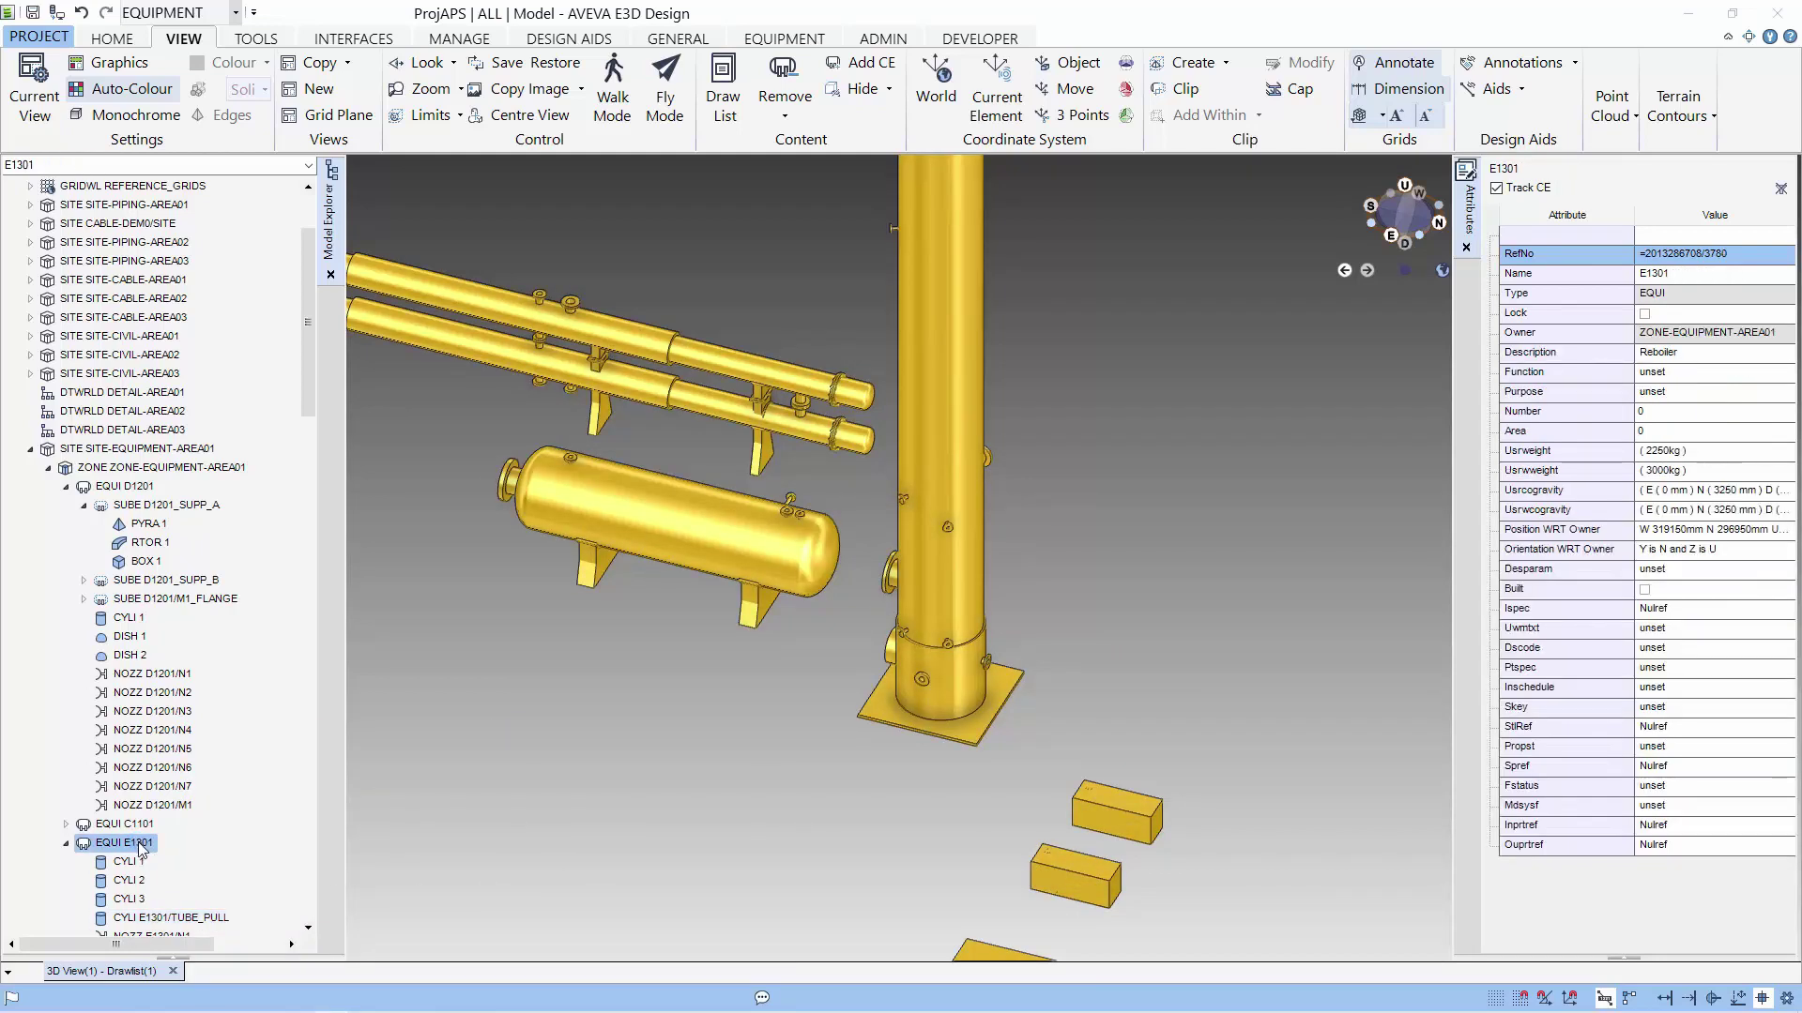
right_click(141, 843)
mouse_move(246, 744)
click(557, 696)
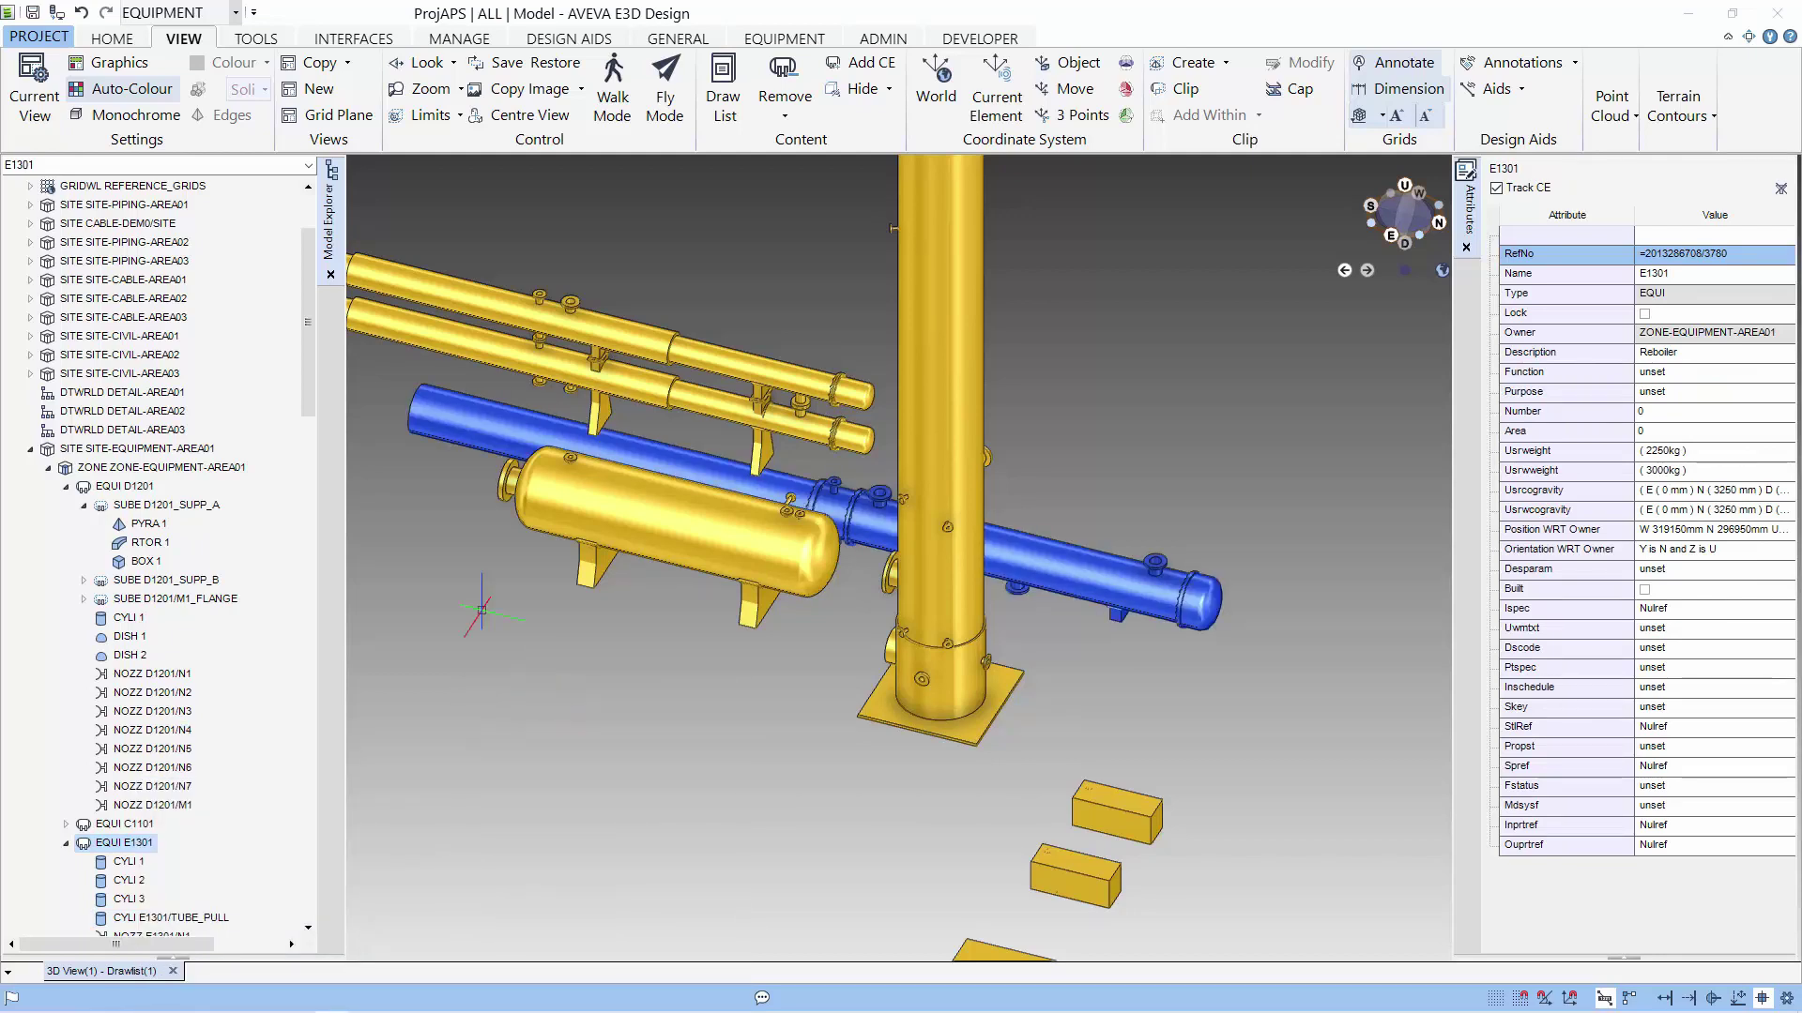
Step: Set the representation level for Others to 6, apply it, and close the graphics settings
click(117, 63)
double_click(380, 565)
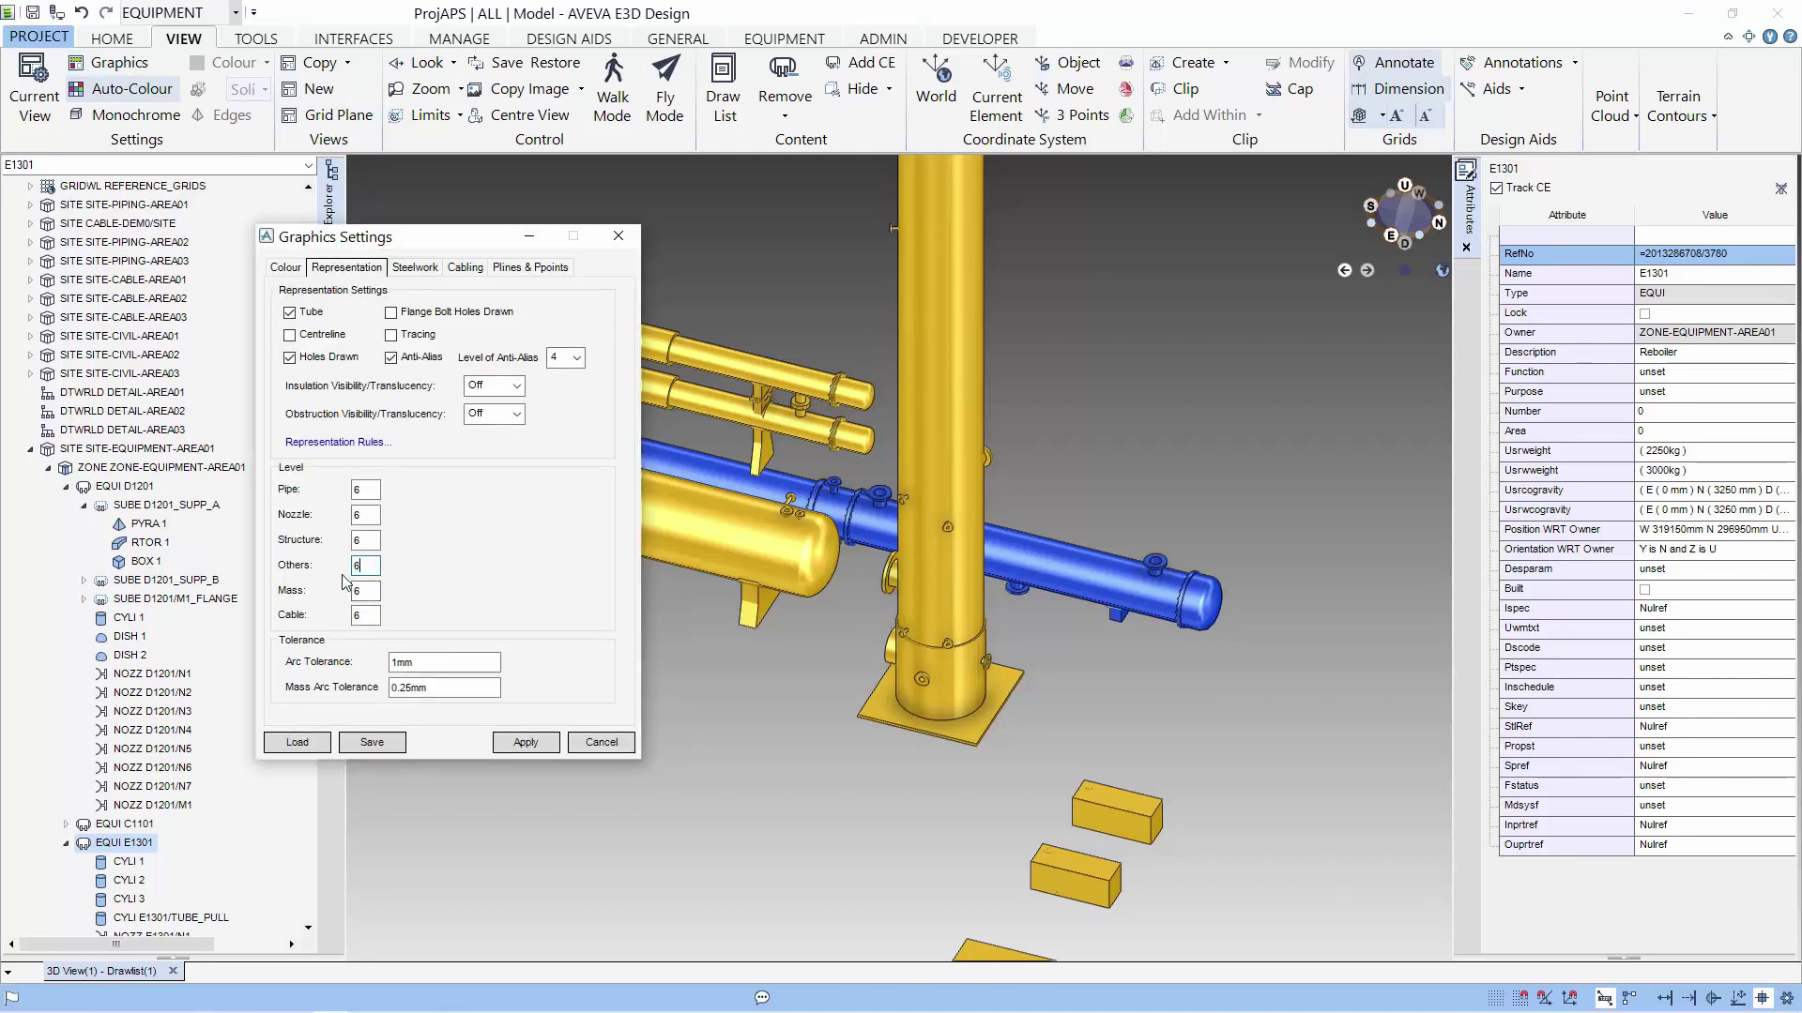
click(529, 741)
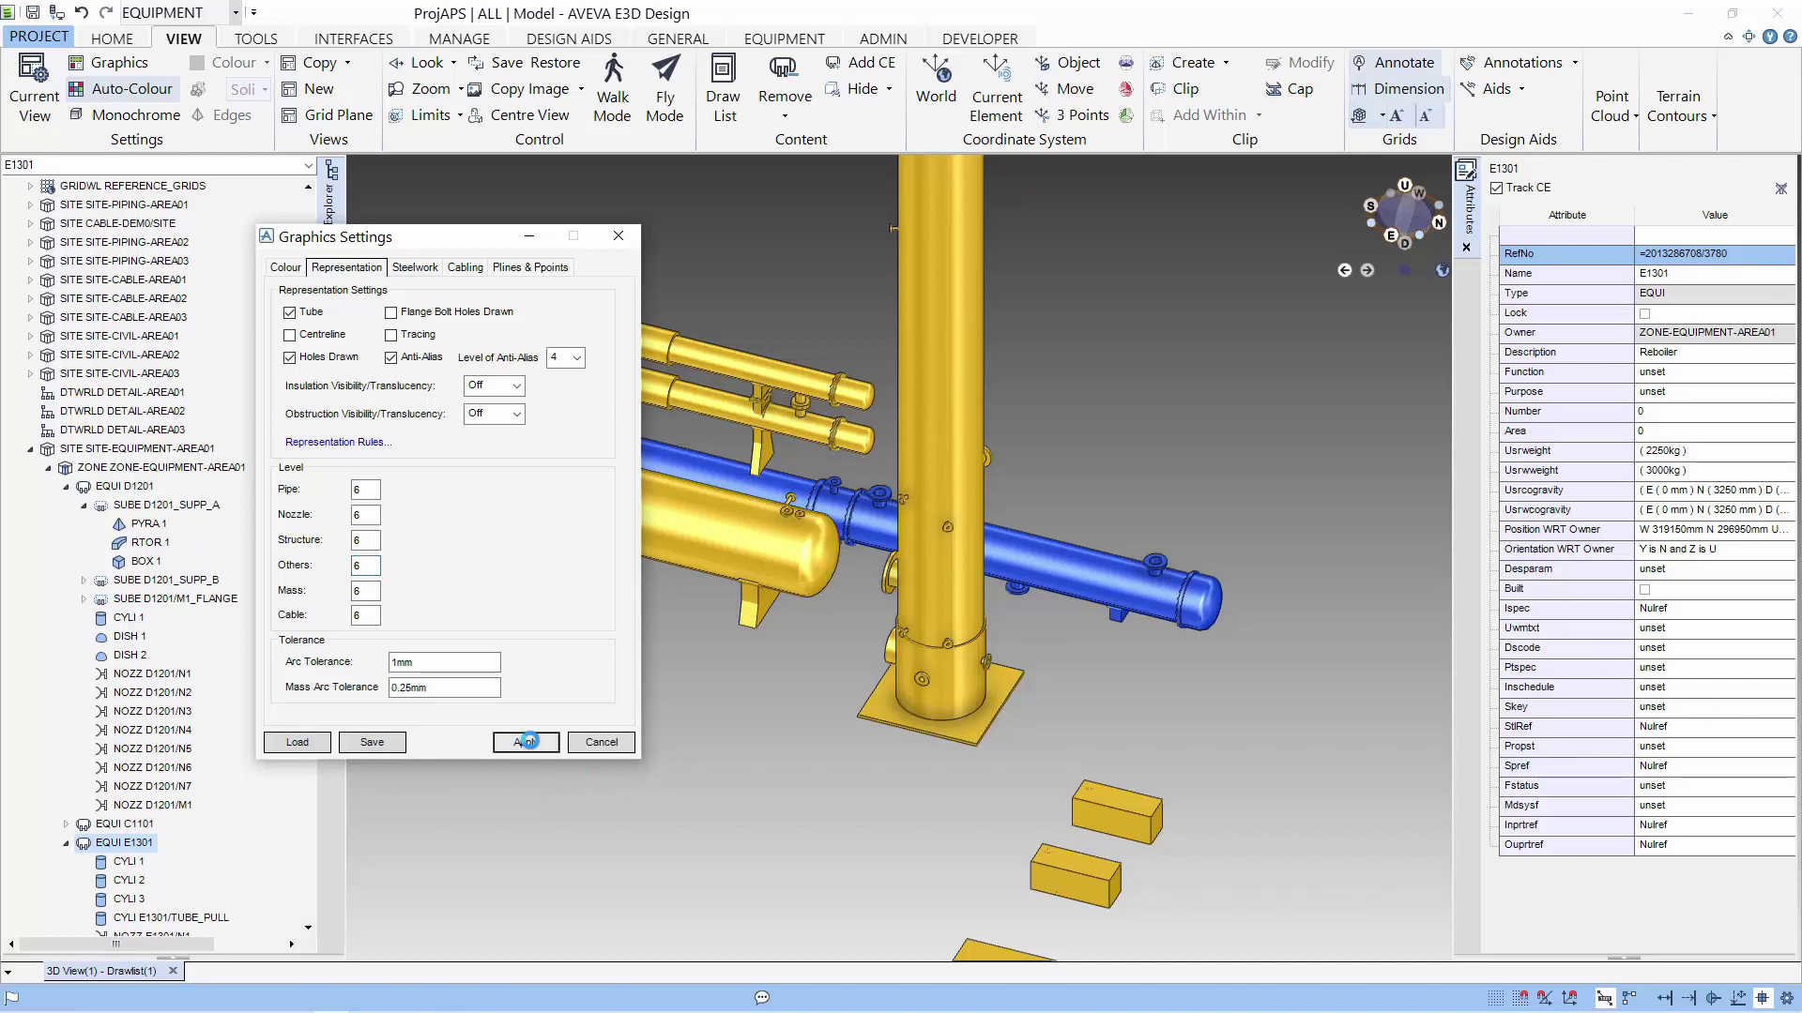
click(602, 742)
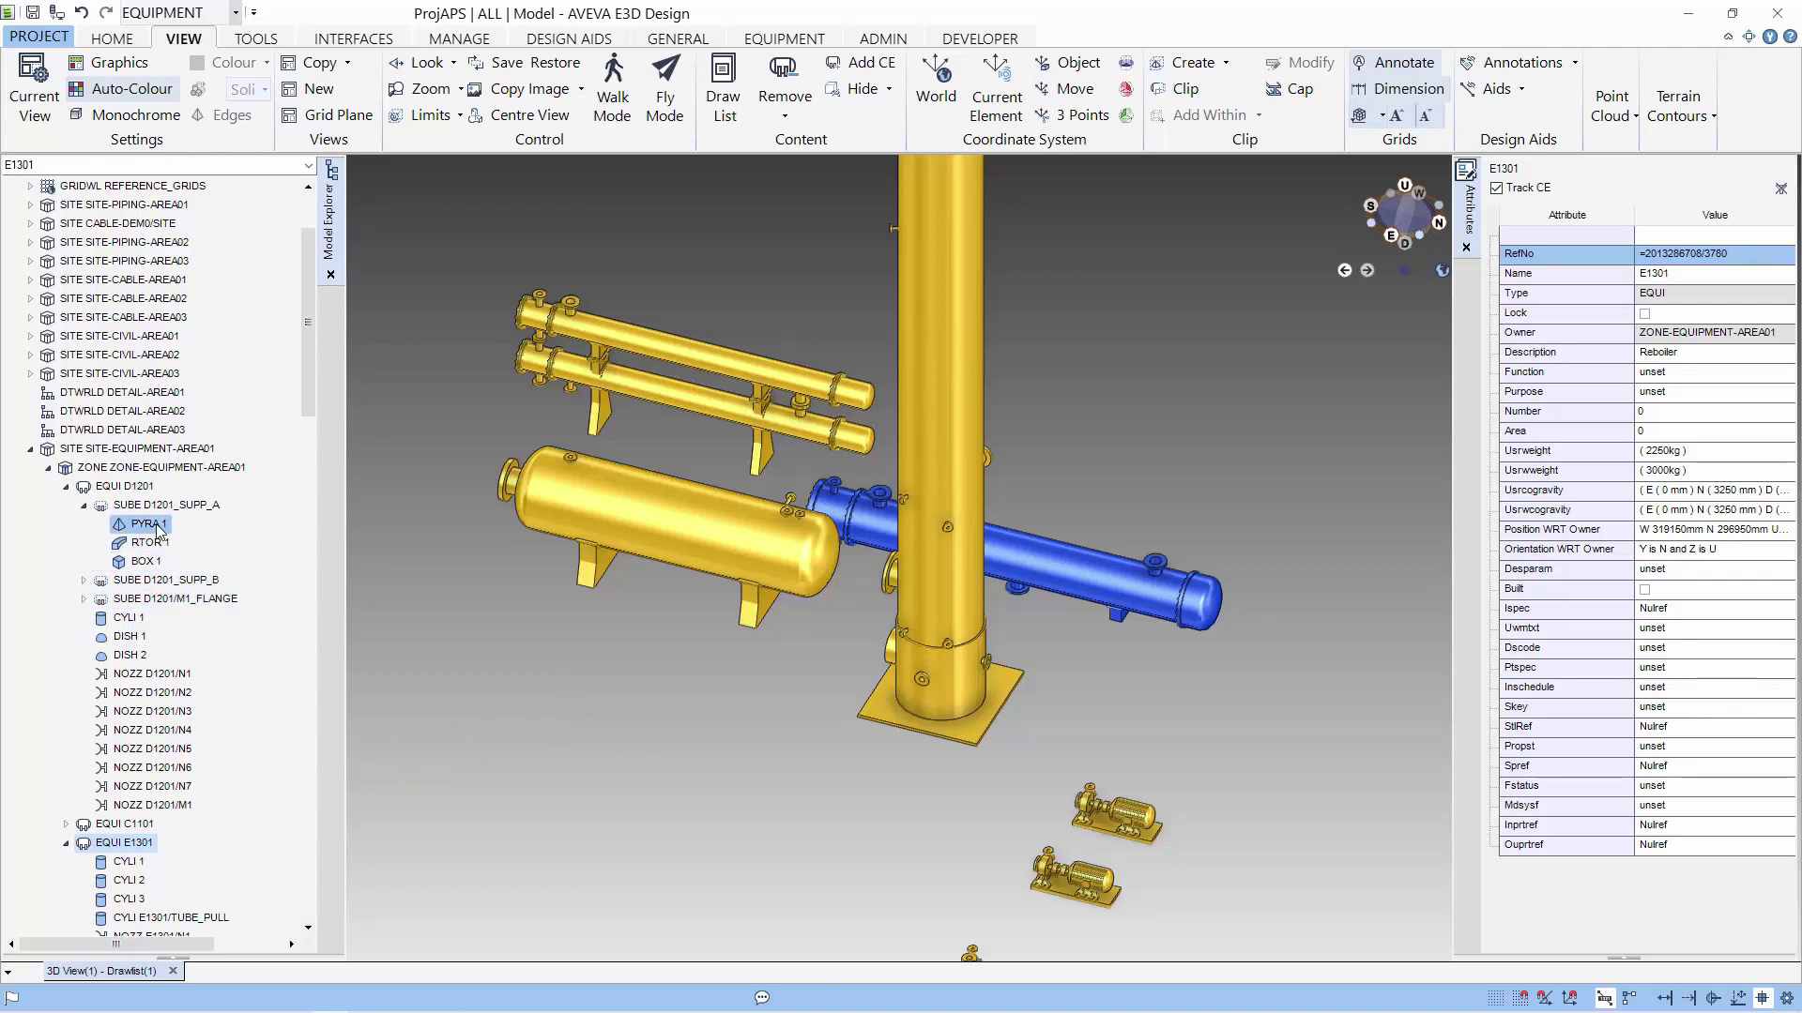
Step: Collapse the D1201 and E1301 equipment branches in the model hierarchy
click(173, 502)
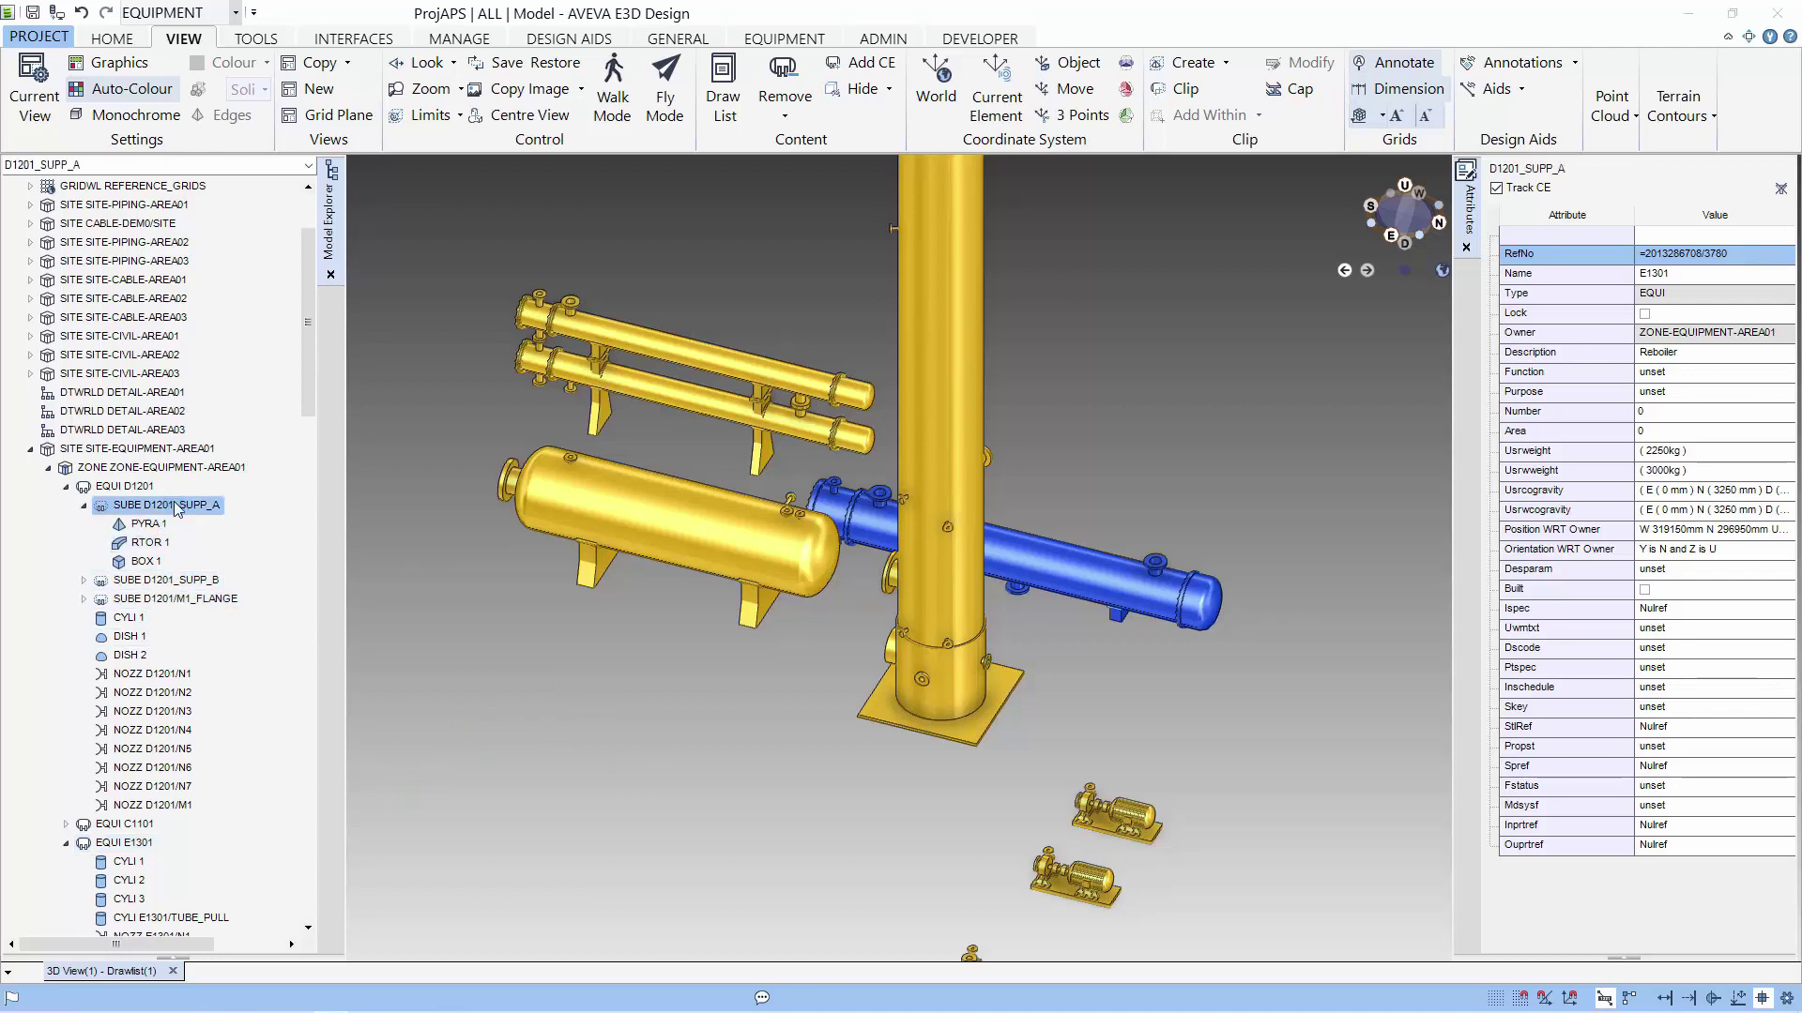
click(66, 486)
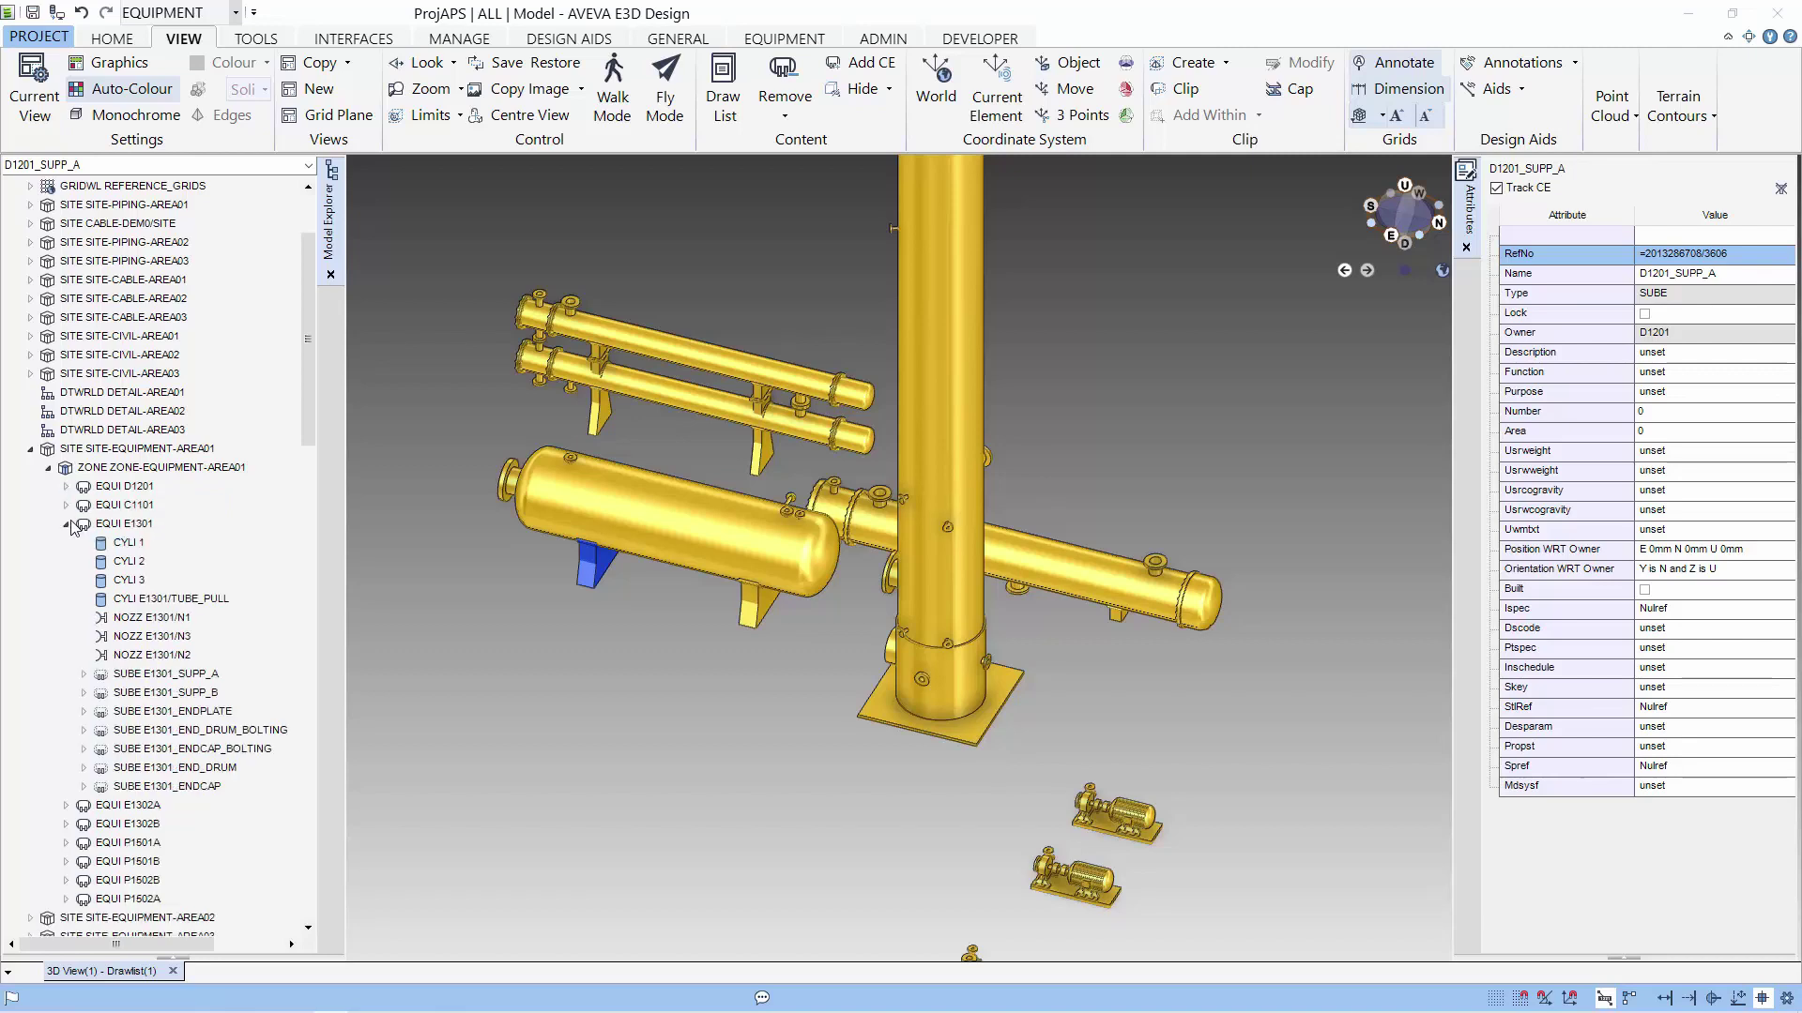
click(67, 524)
Step: Select the skid-mounted hopper 03SKID3-EQUIP1 in the model and expand its members and TMPL 1 to inspect the template
scroll(615, 623, down, 5)
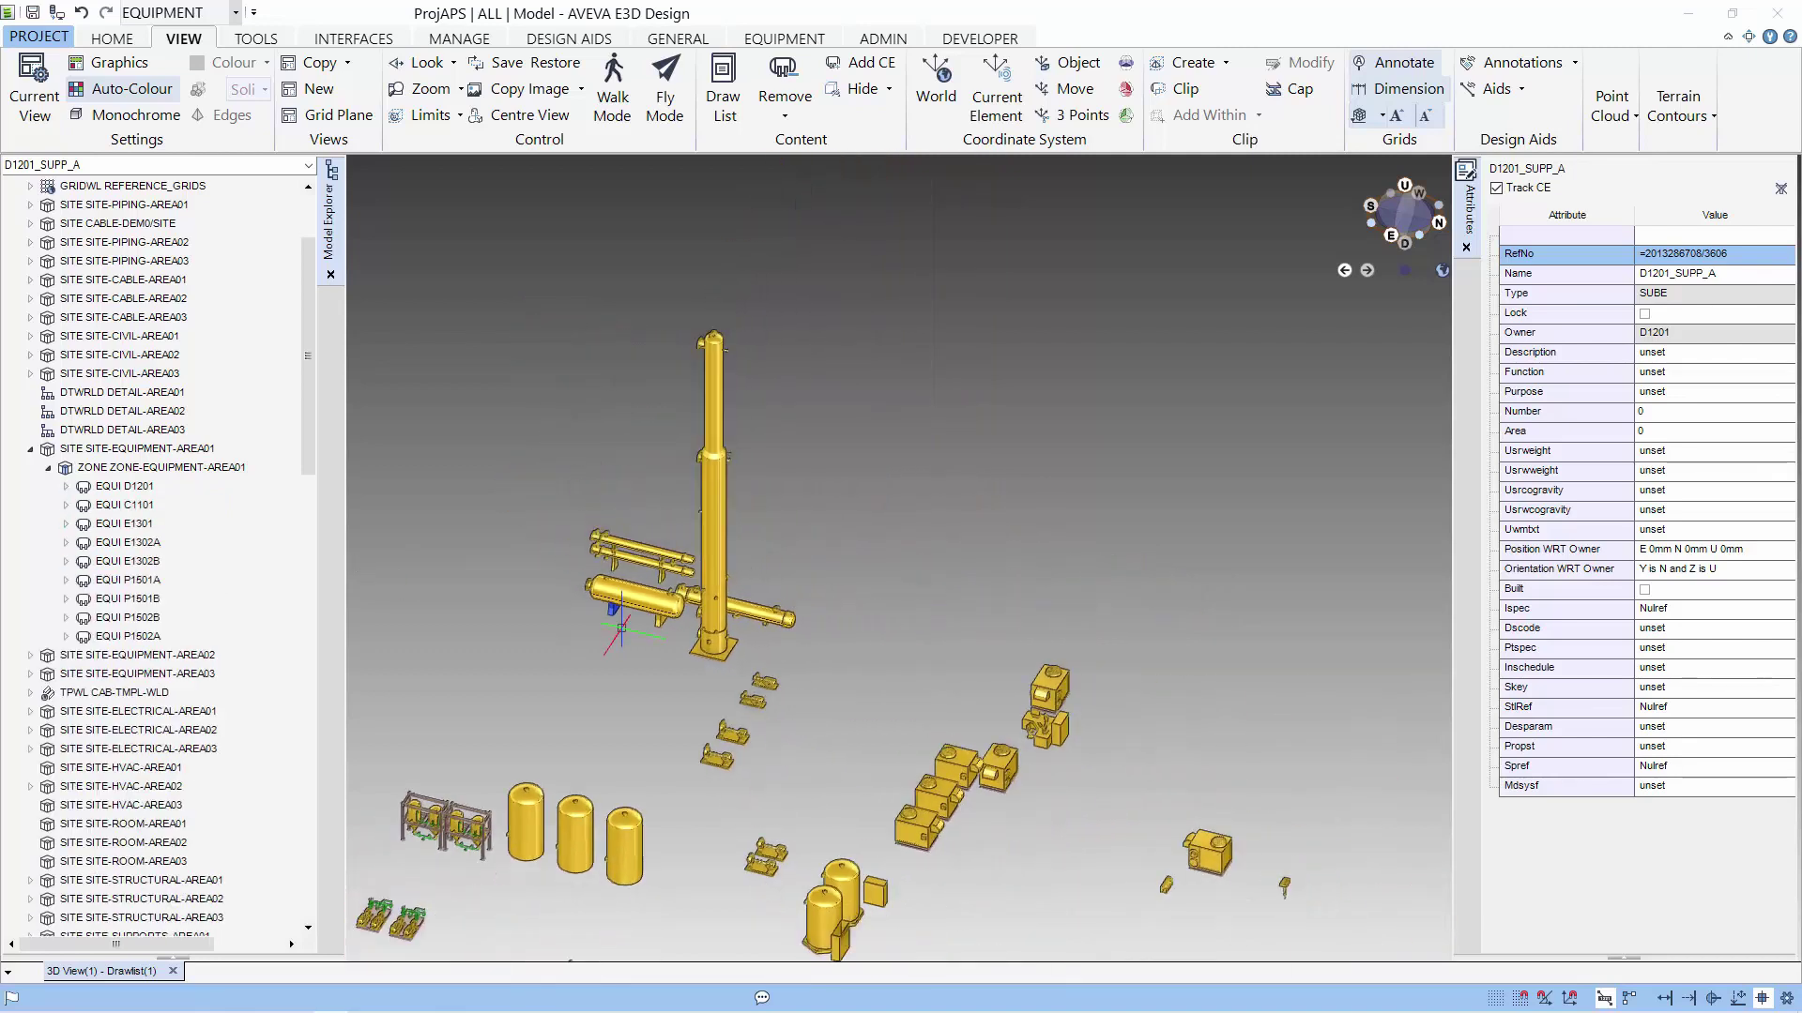
middle_drag(460, 845, 913, 560)
scroll(913, 560, up, 5)
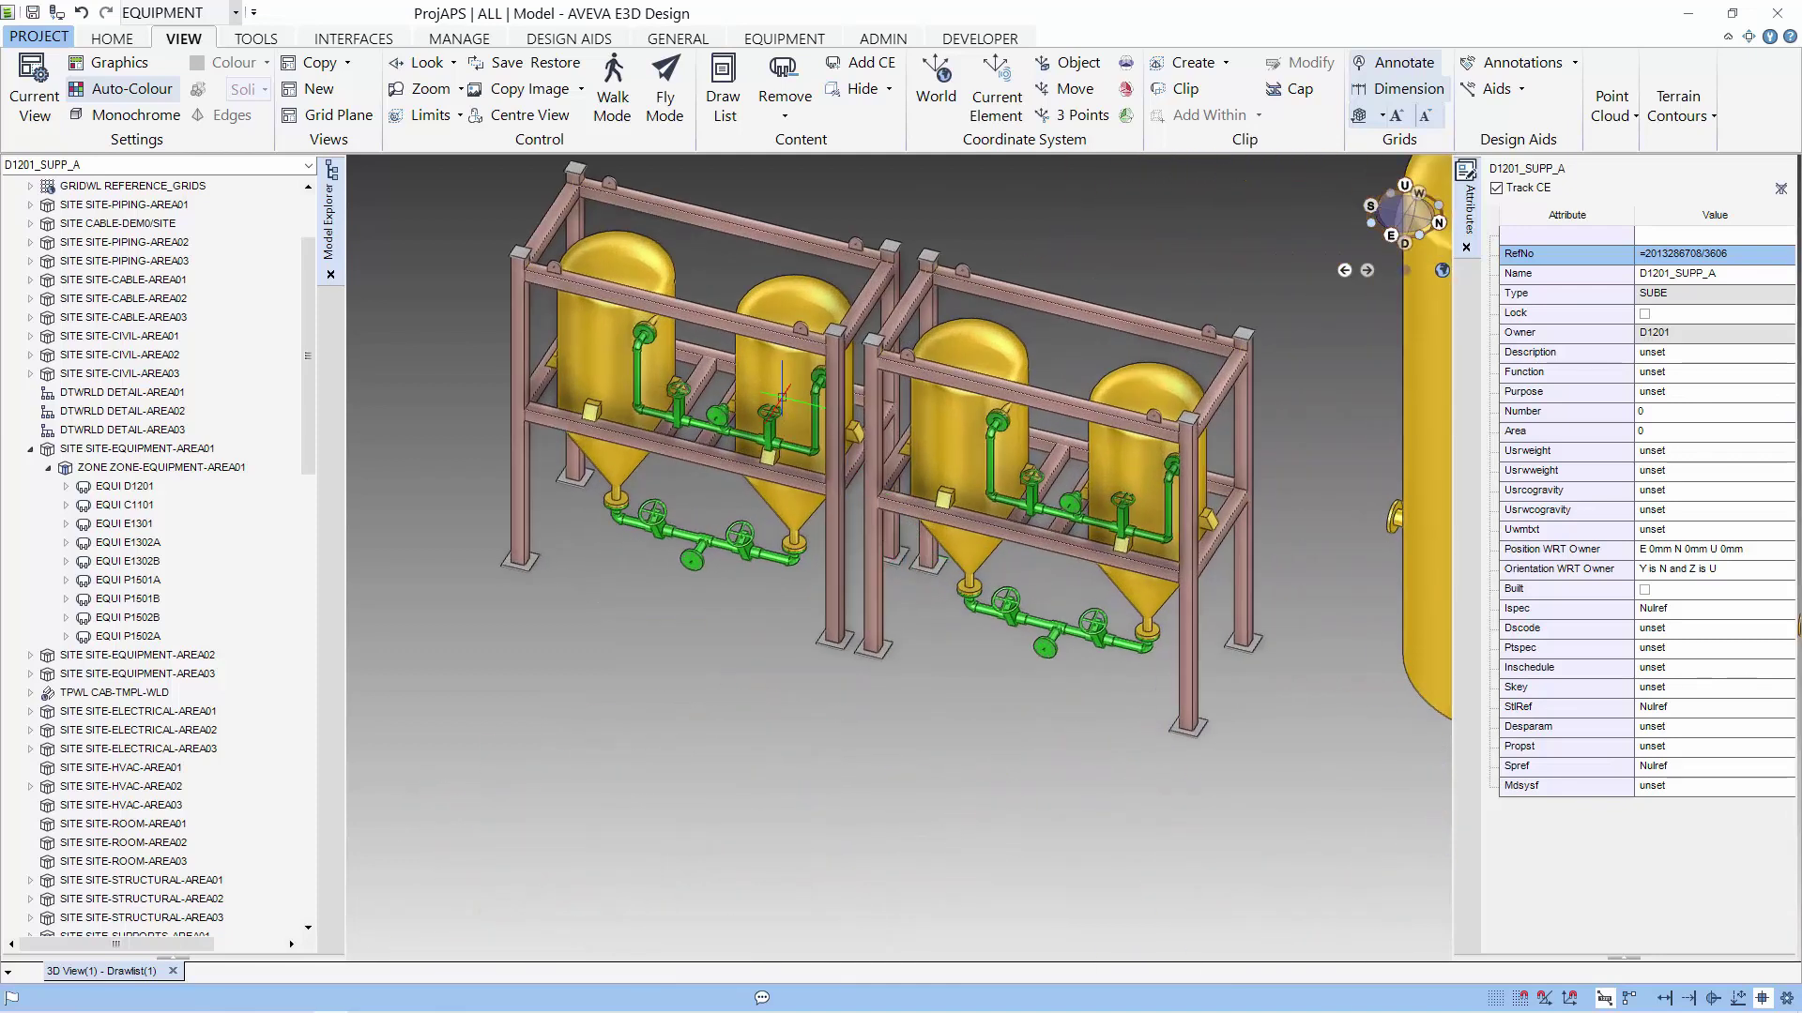
click(788, 375)
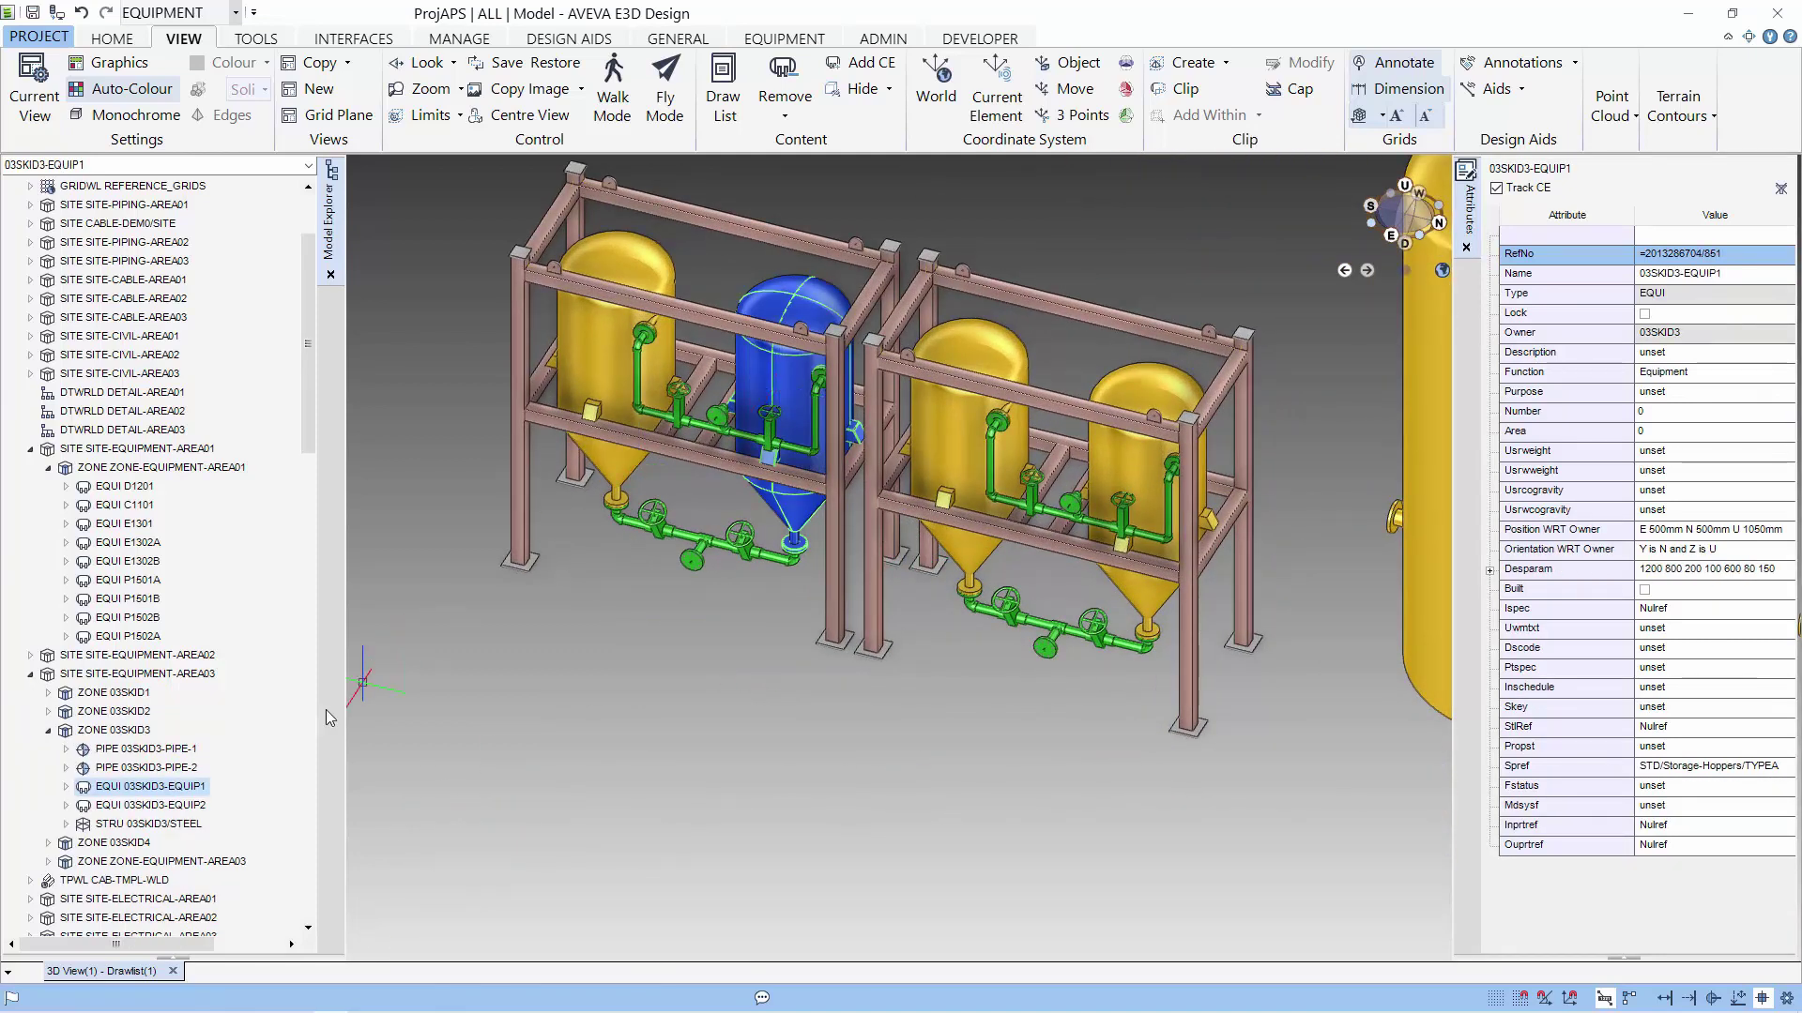
double_click(188, 790)
scroll(187, 790, down, 2)
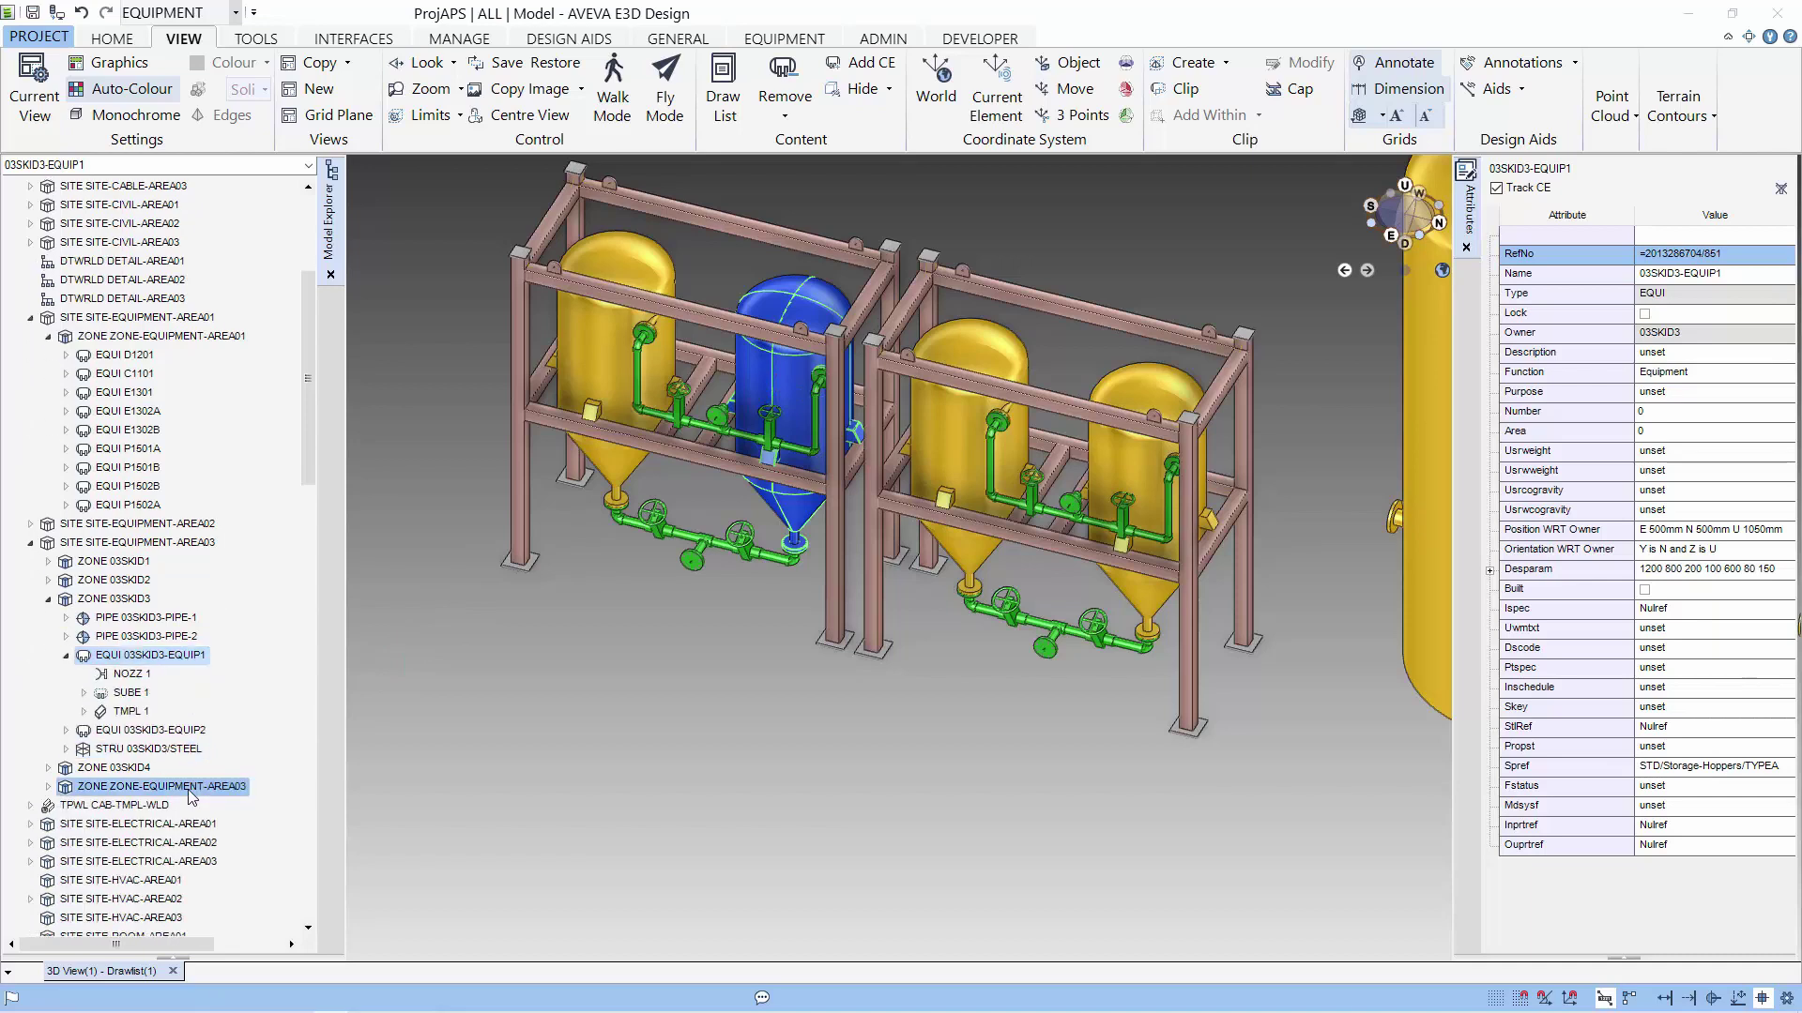
double_click(141, 720)
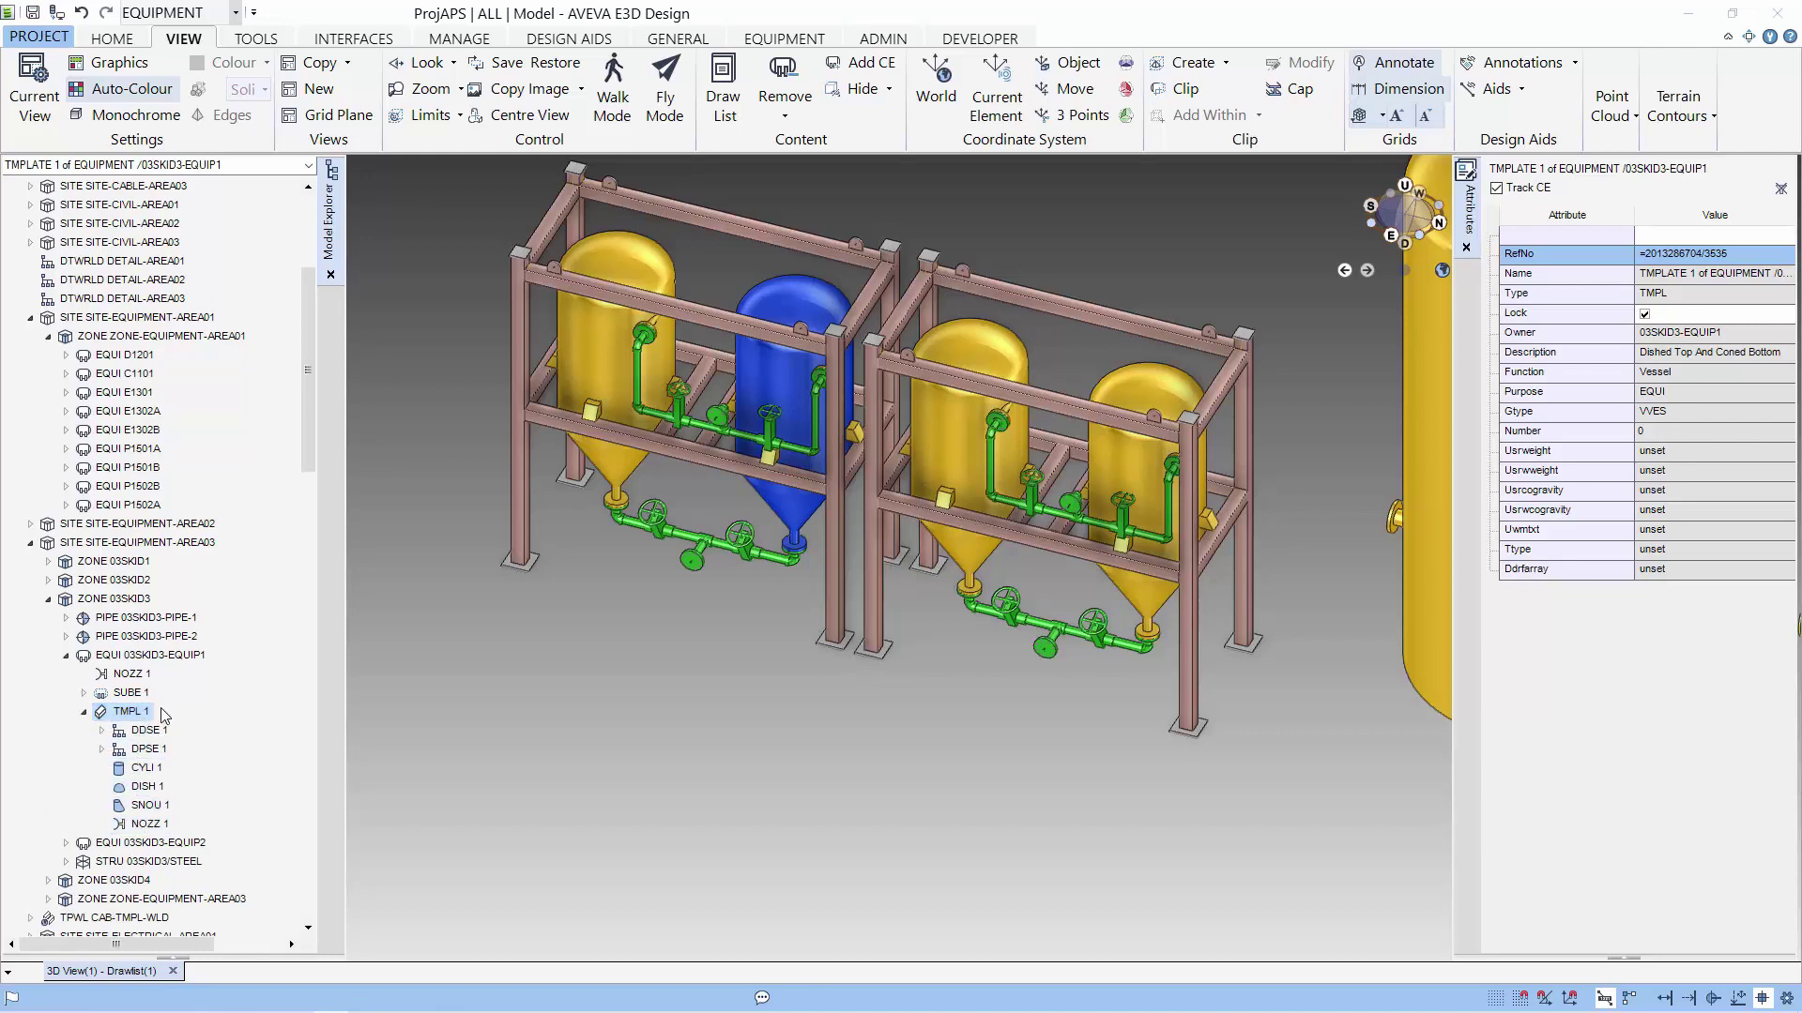
Step: Review the standard equipment specification of 03SKID3-EQUIP1, its parametric properties and its vessel support properties, and close everything without changes
click(784, 38)
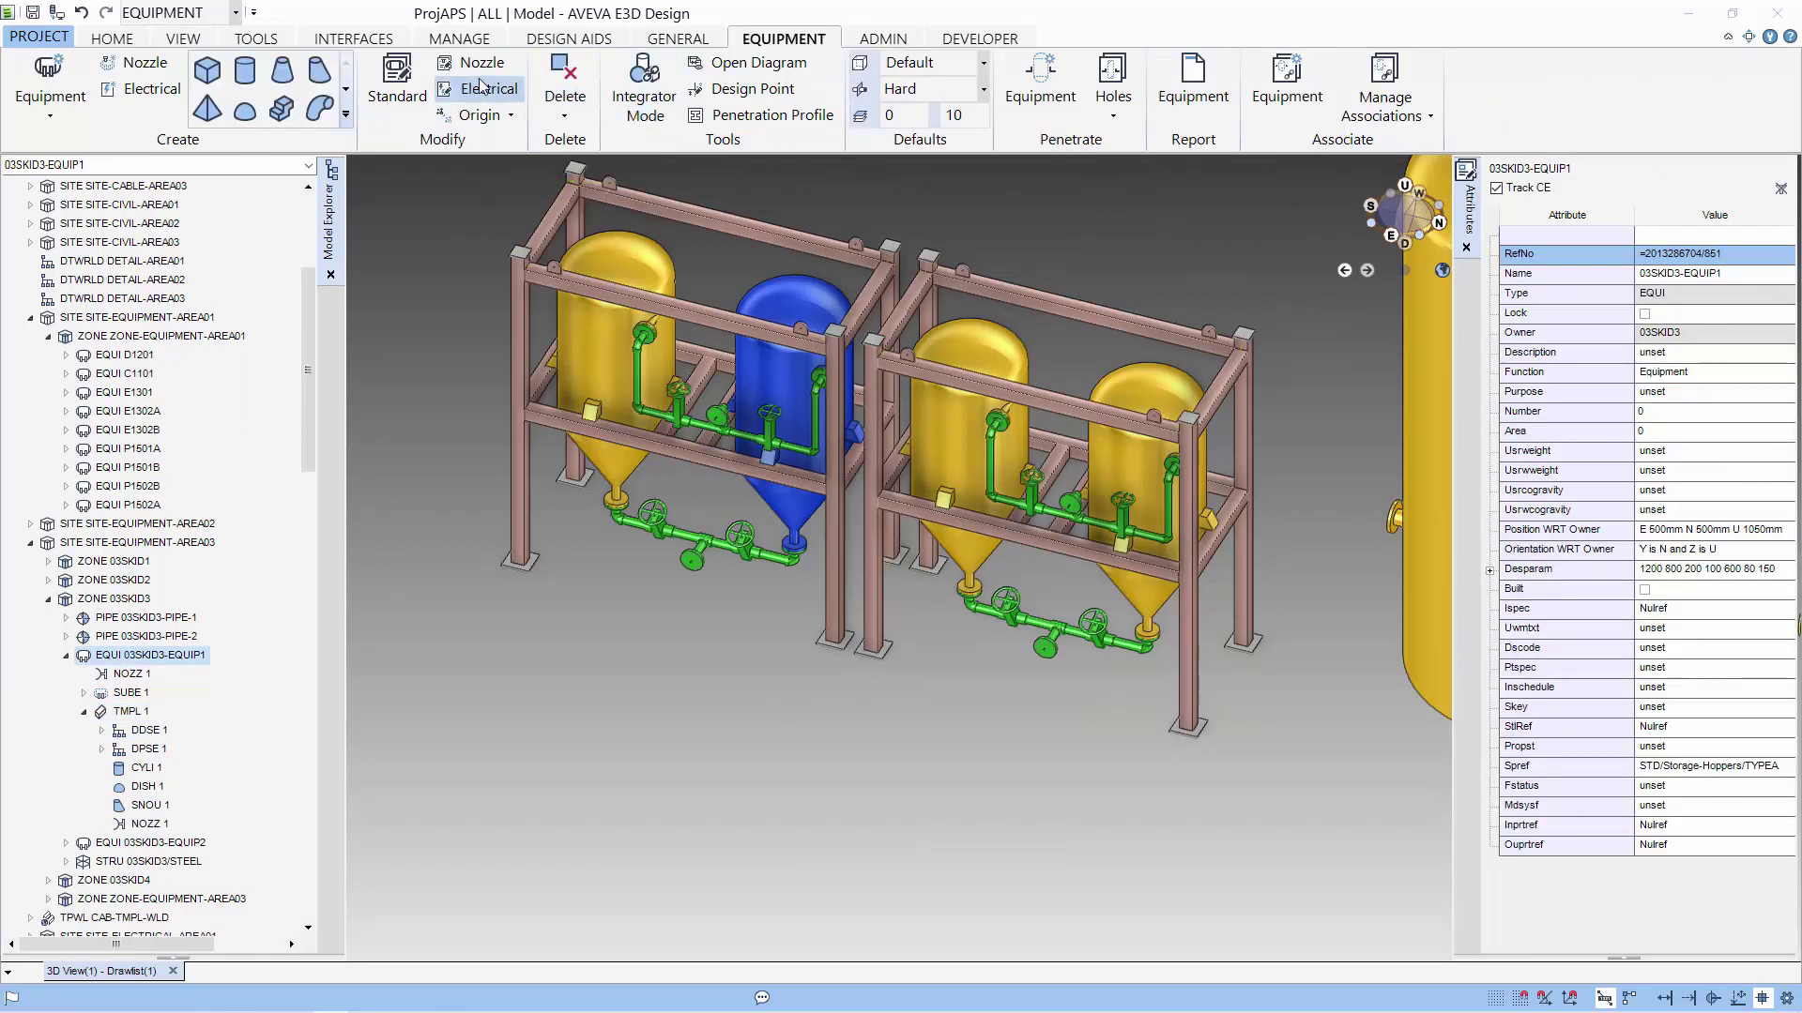
click(397, 89)
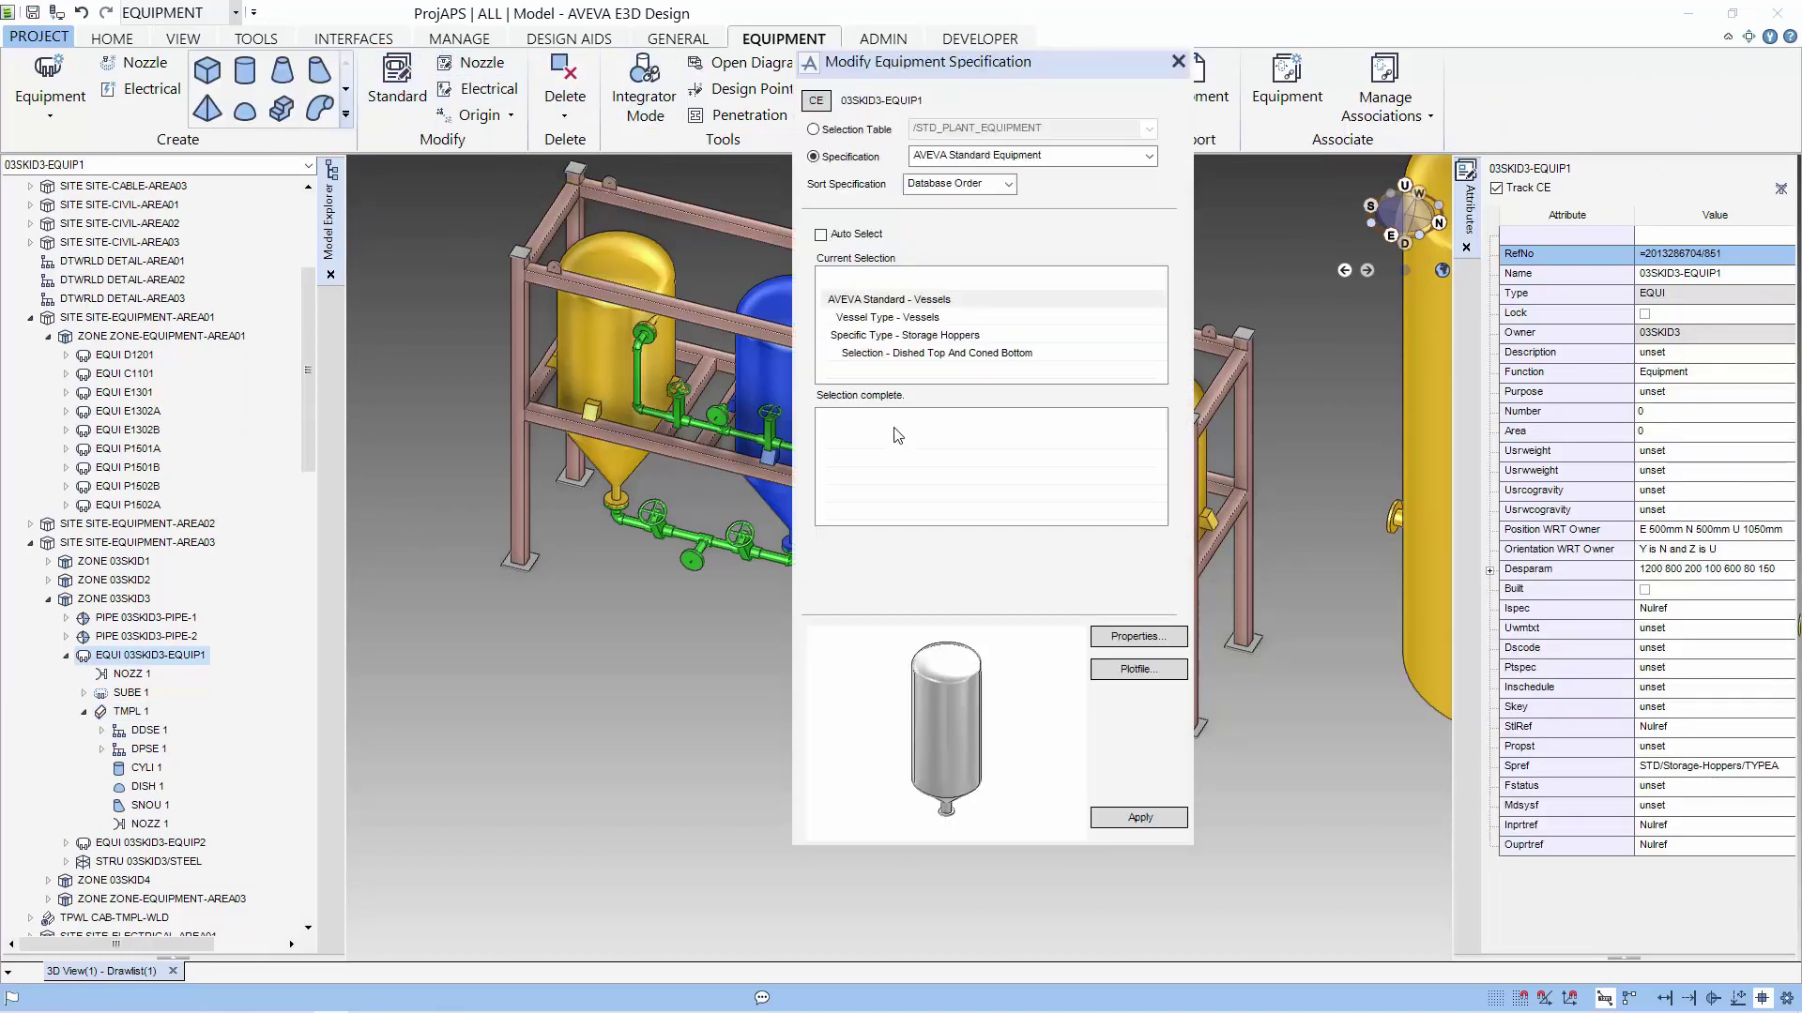
click(1134, 638)
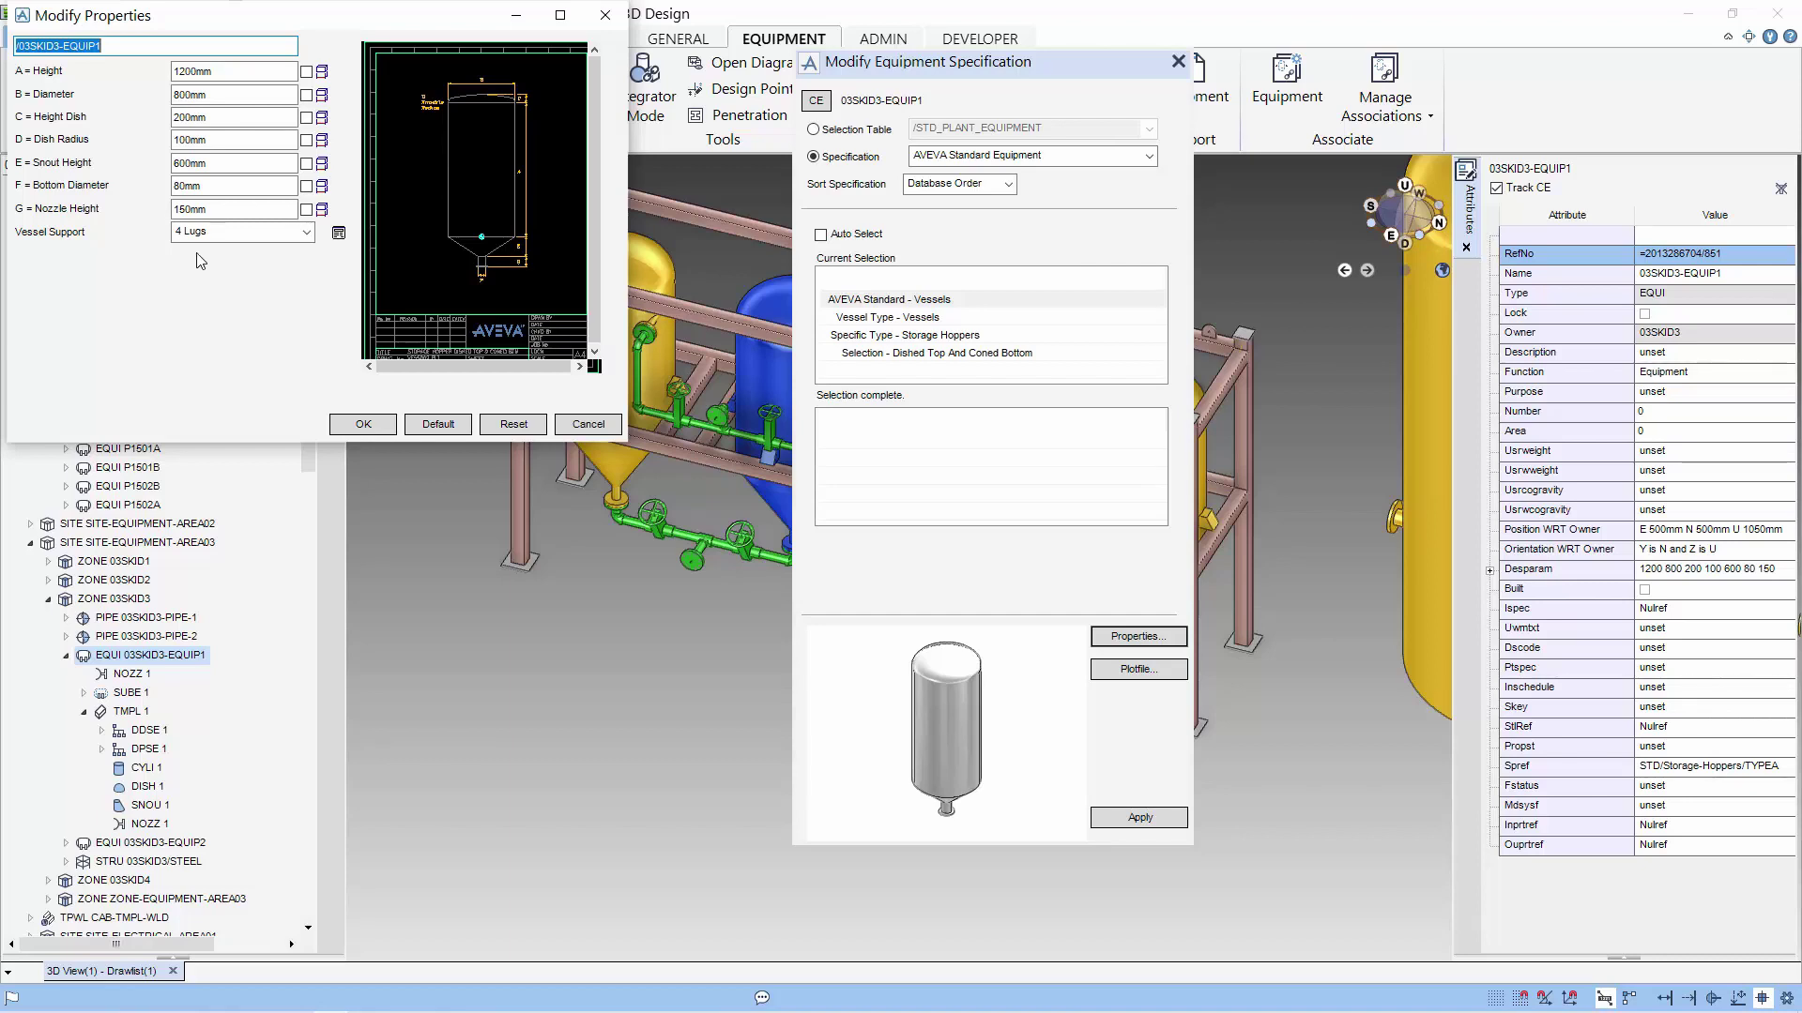
click(338, 231)
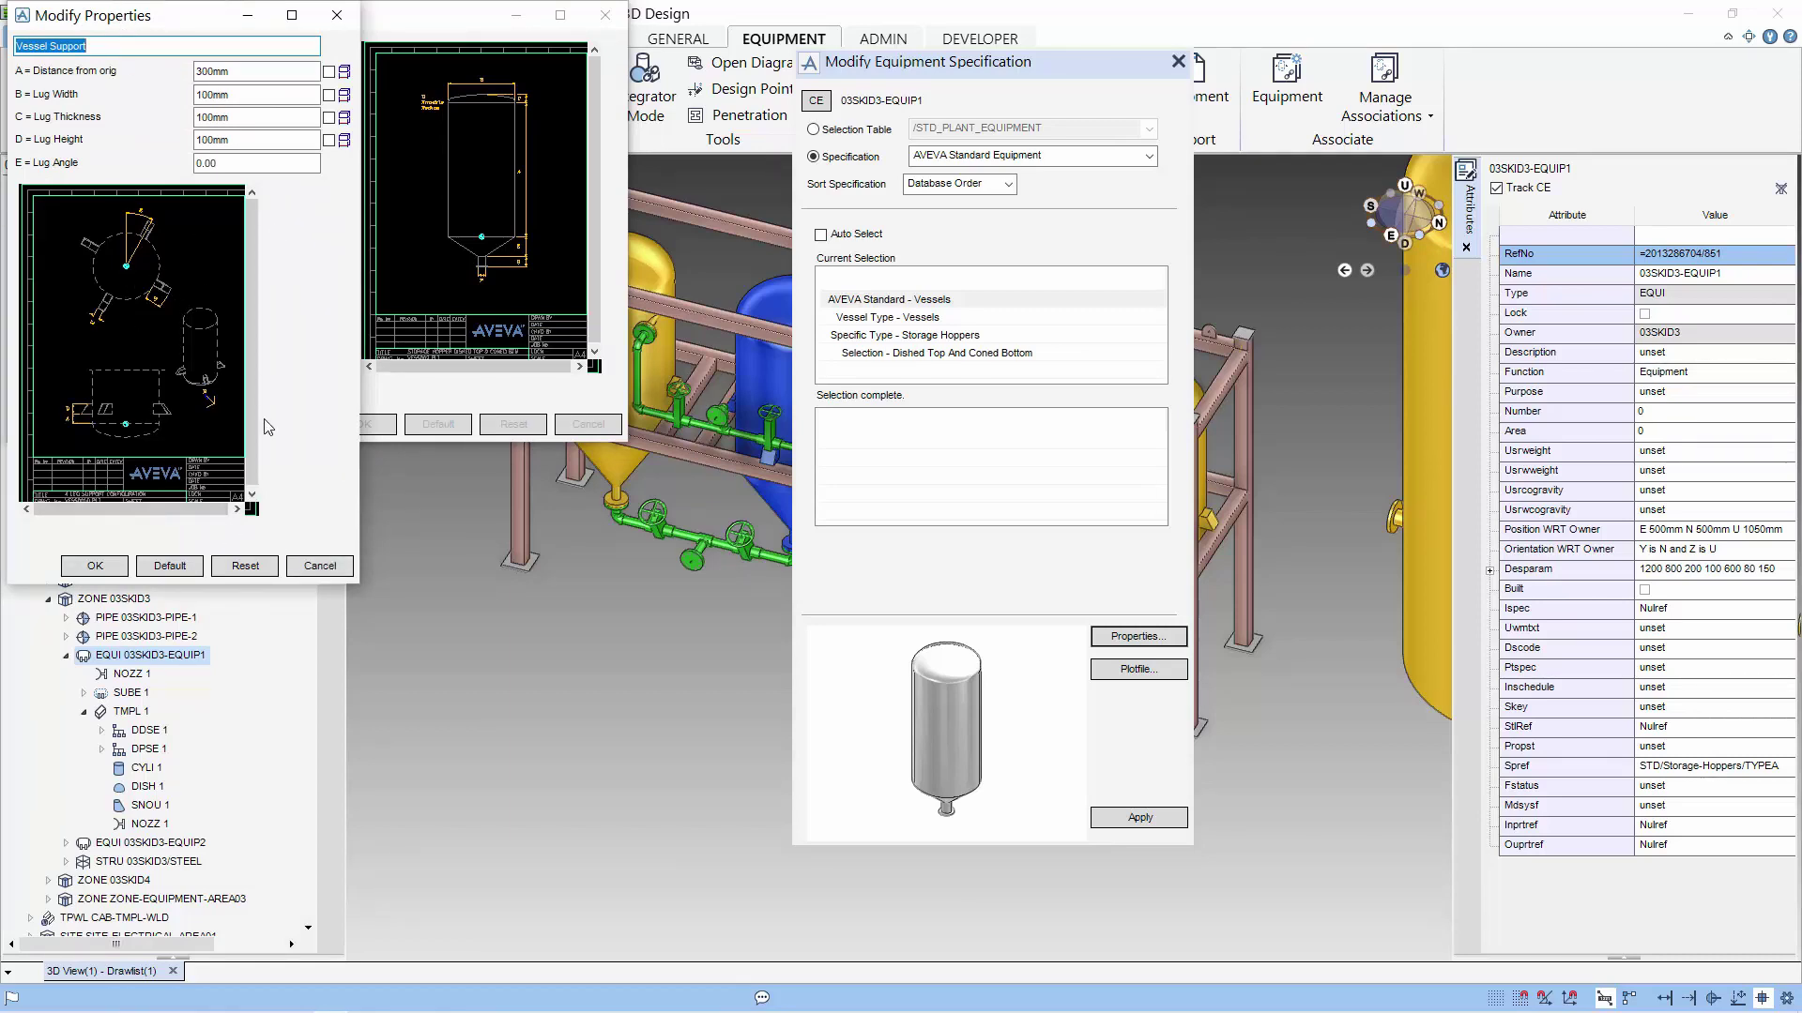
click(324, 567)
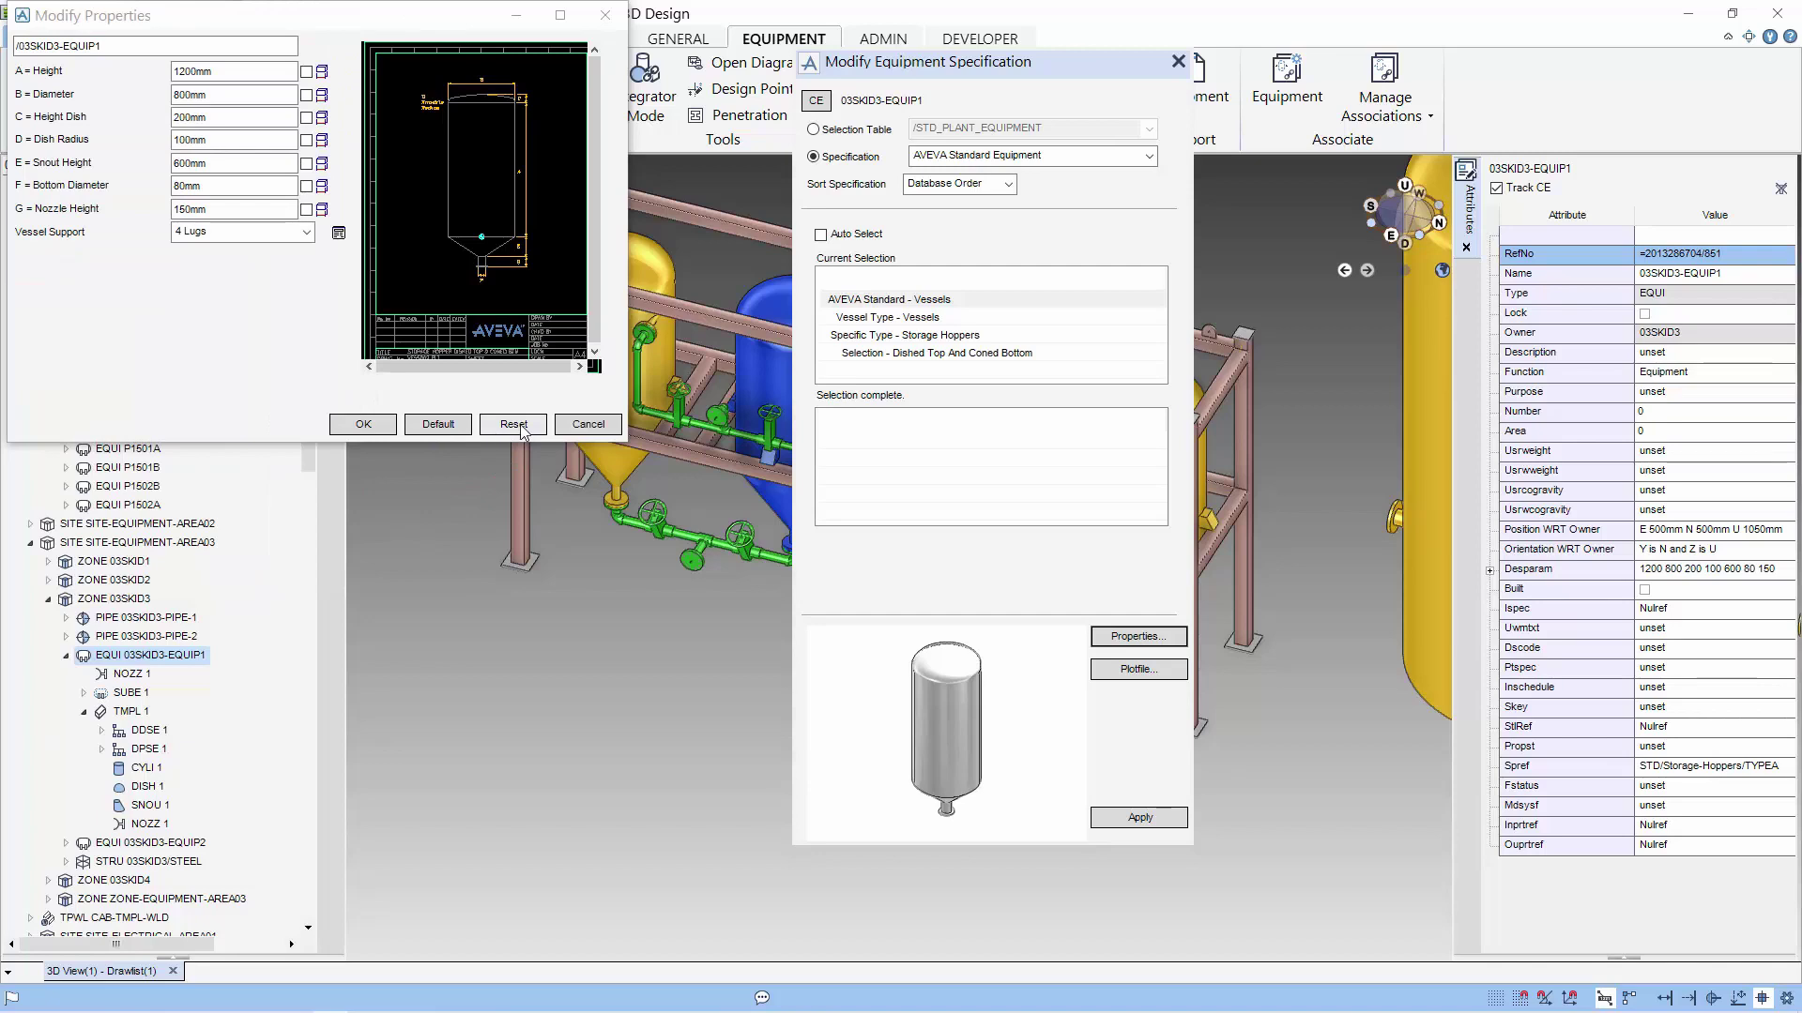
click(589, 424)
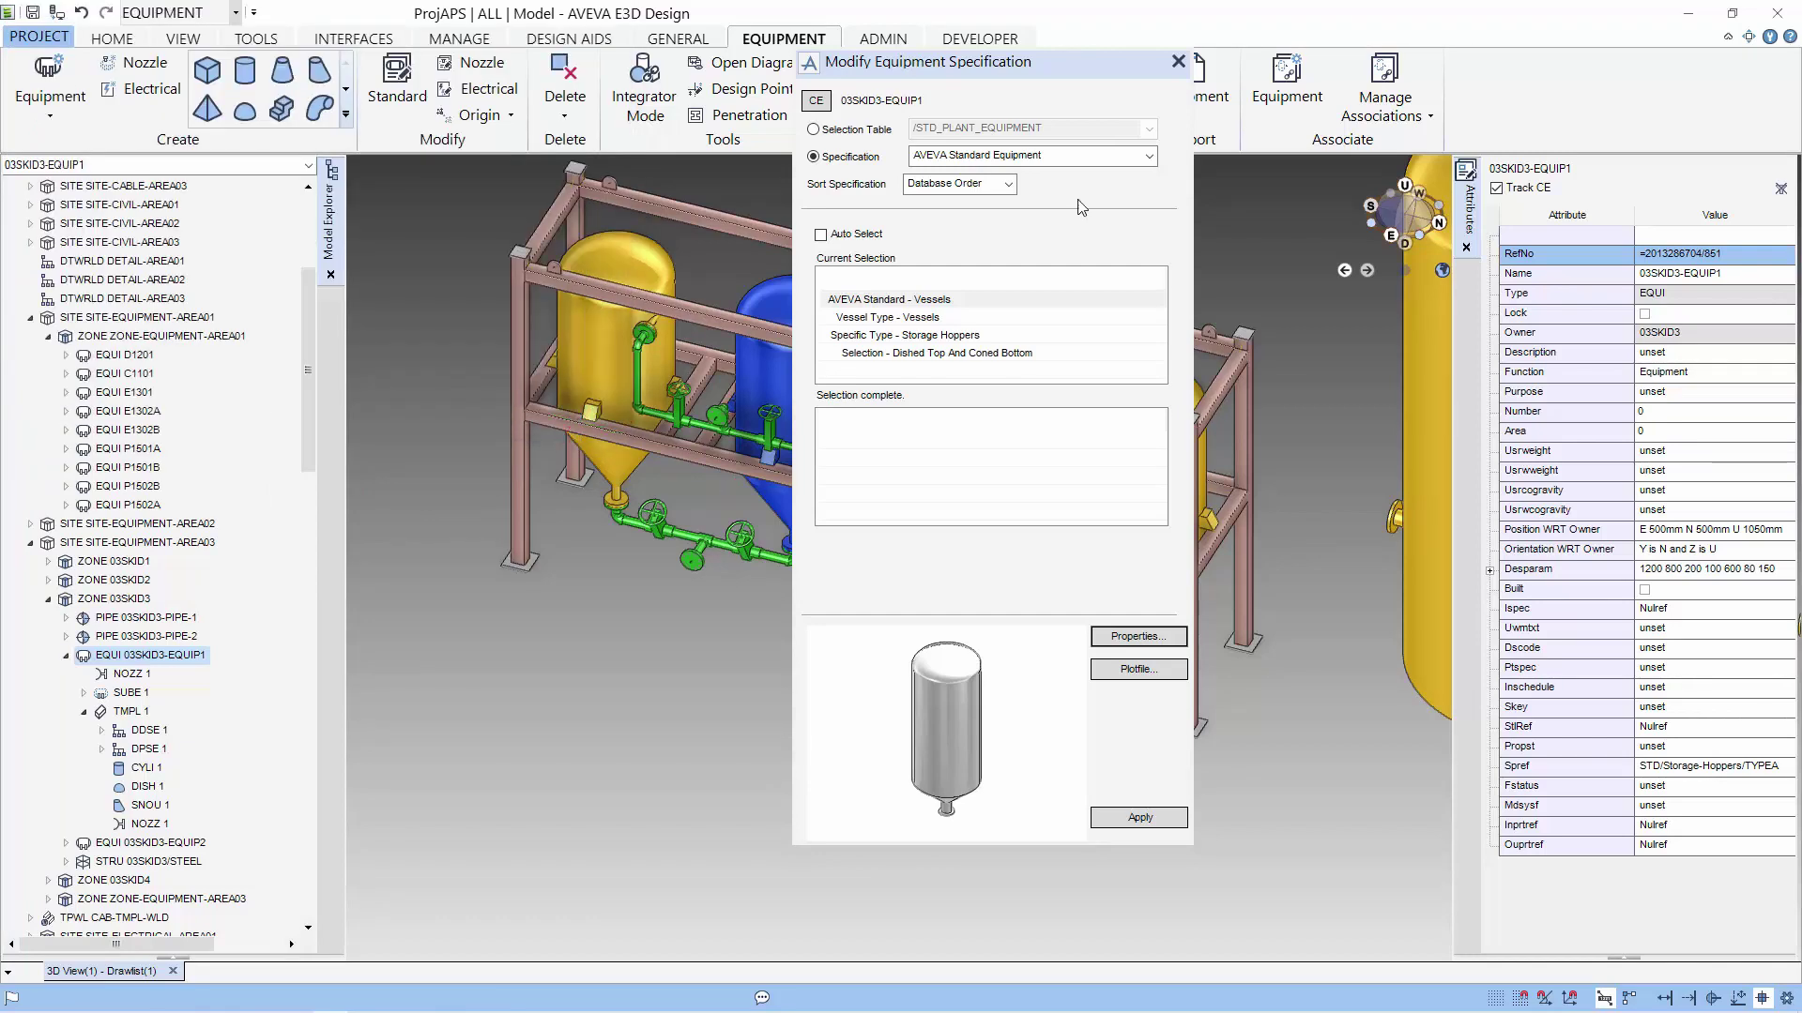
click(1180, 62)
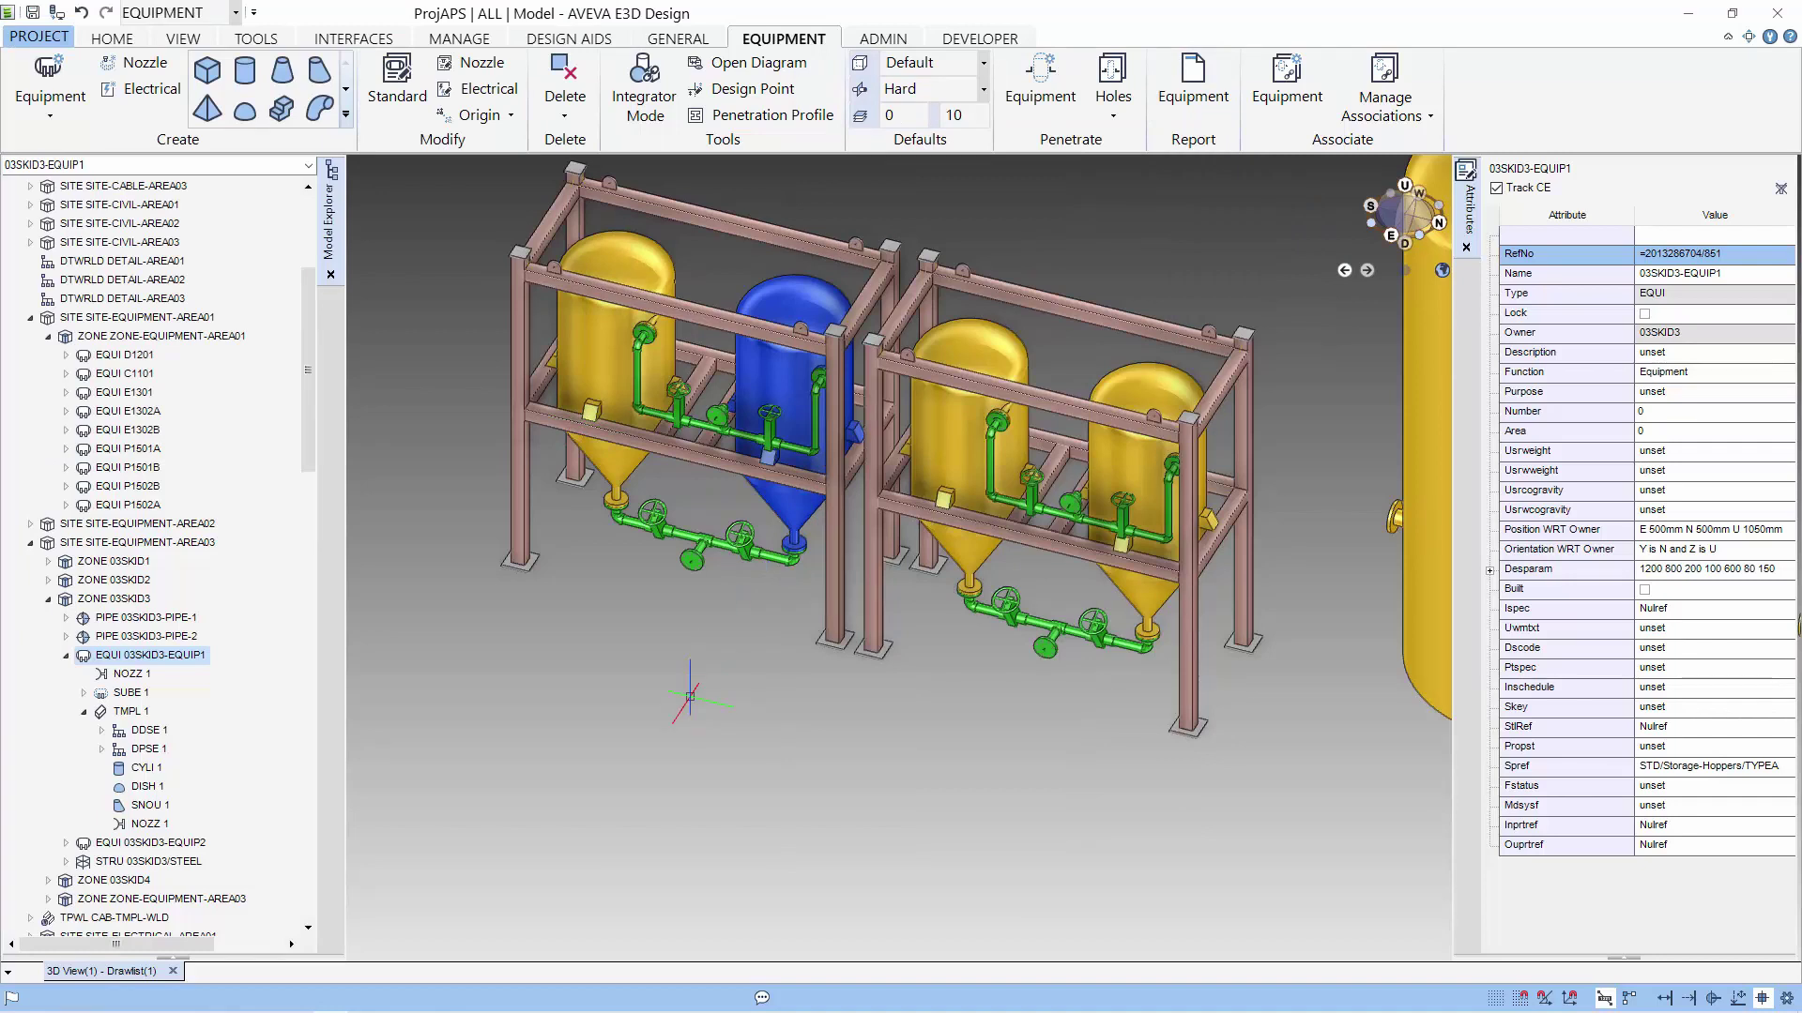
Step: Inspect air handling unit EQUI-B02-AHU-02-003, its structural base STRU-B02-AHU-02-003_BASE and the owning skid item EQUI-B02-AHU-02-003_SKID
scroll(685, 675, down, 3)
scroll(682, 659, down, 3)
scroll(682, 659, down, 3)
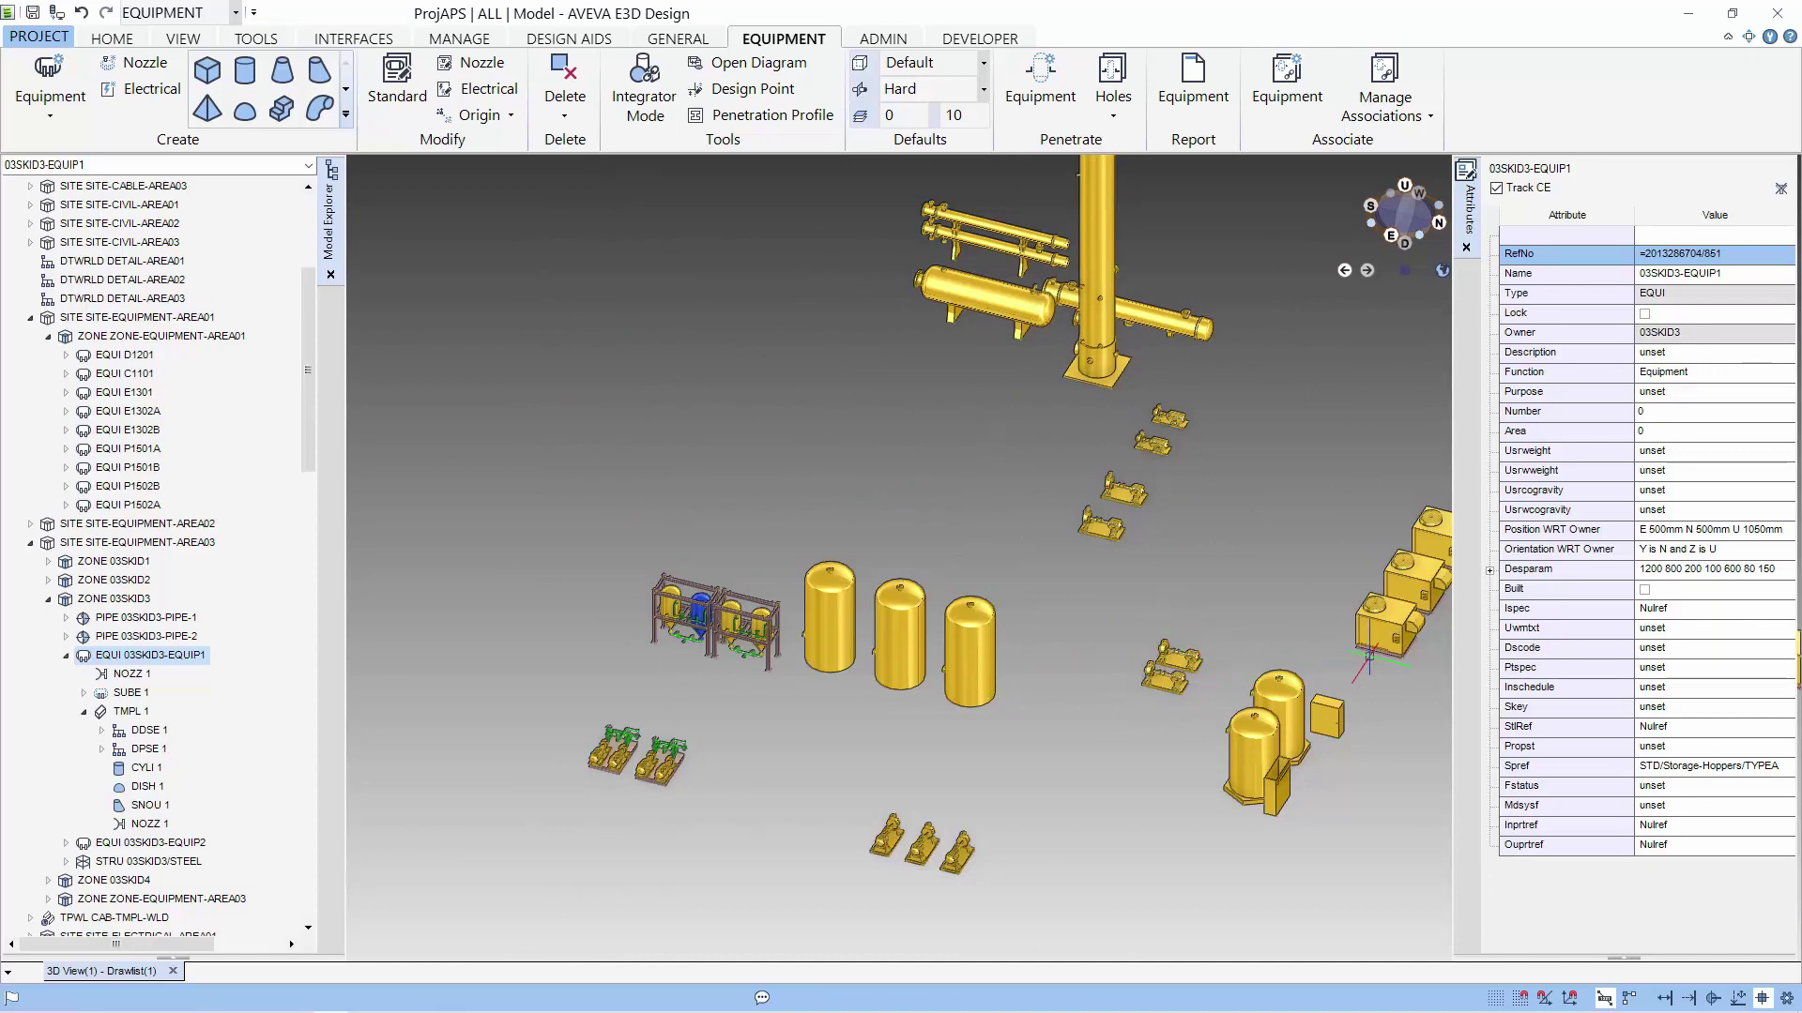
scroll(1385, 647, up, 5)
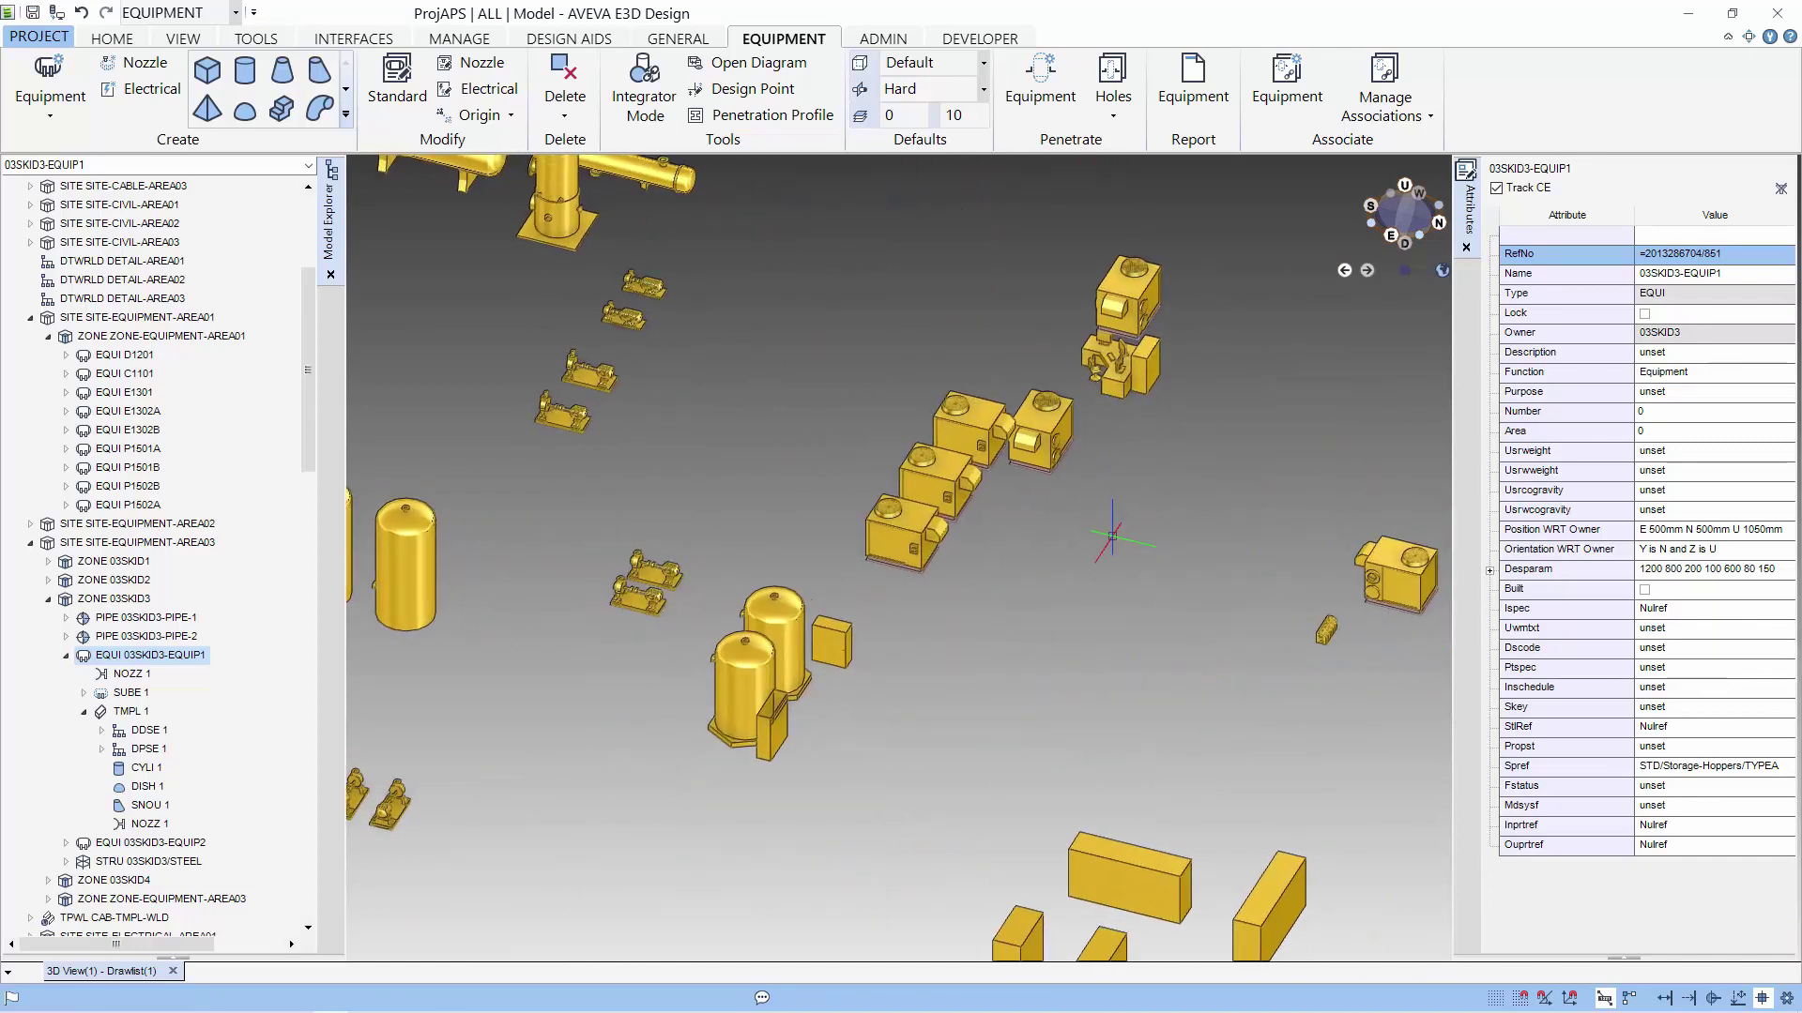
scroll(1031, 531, up, 2)
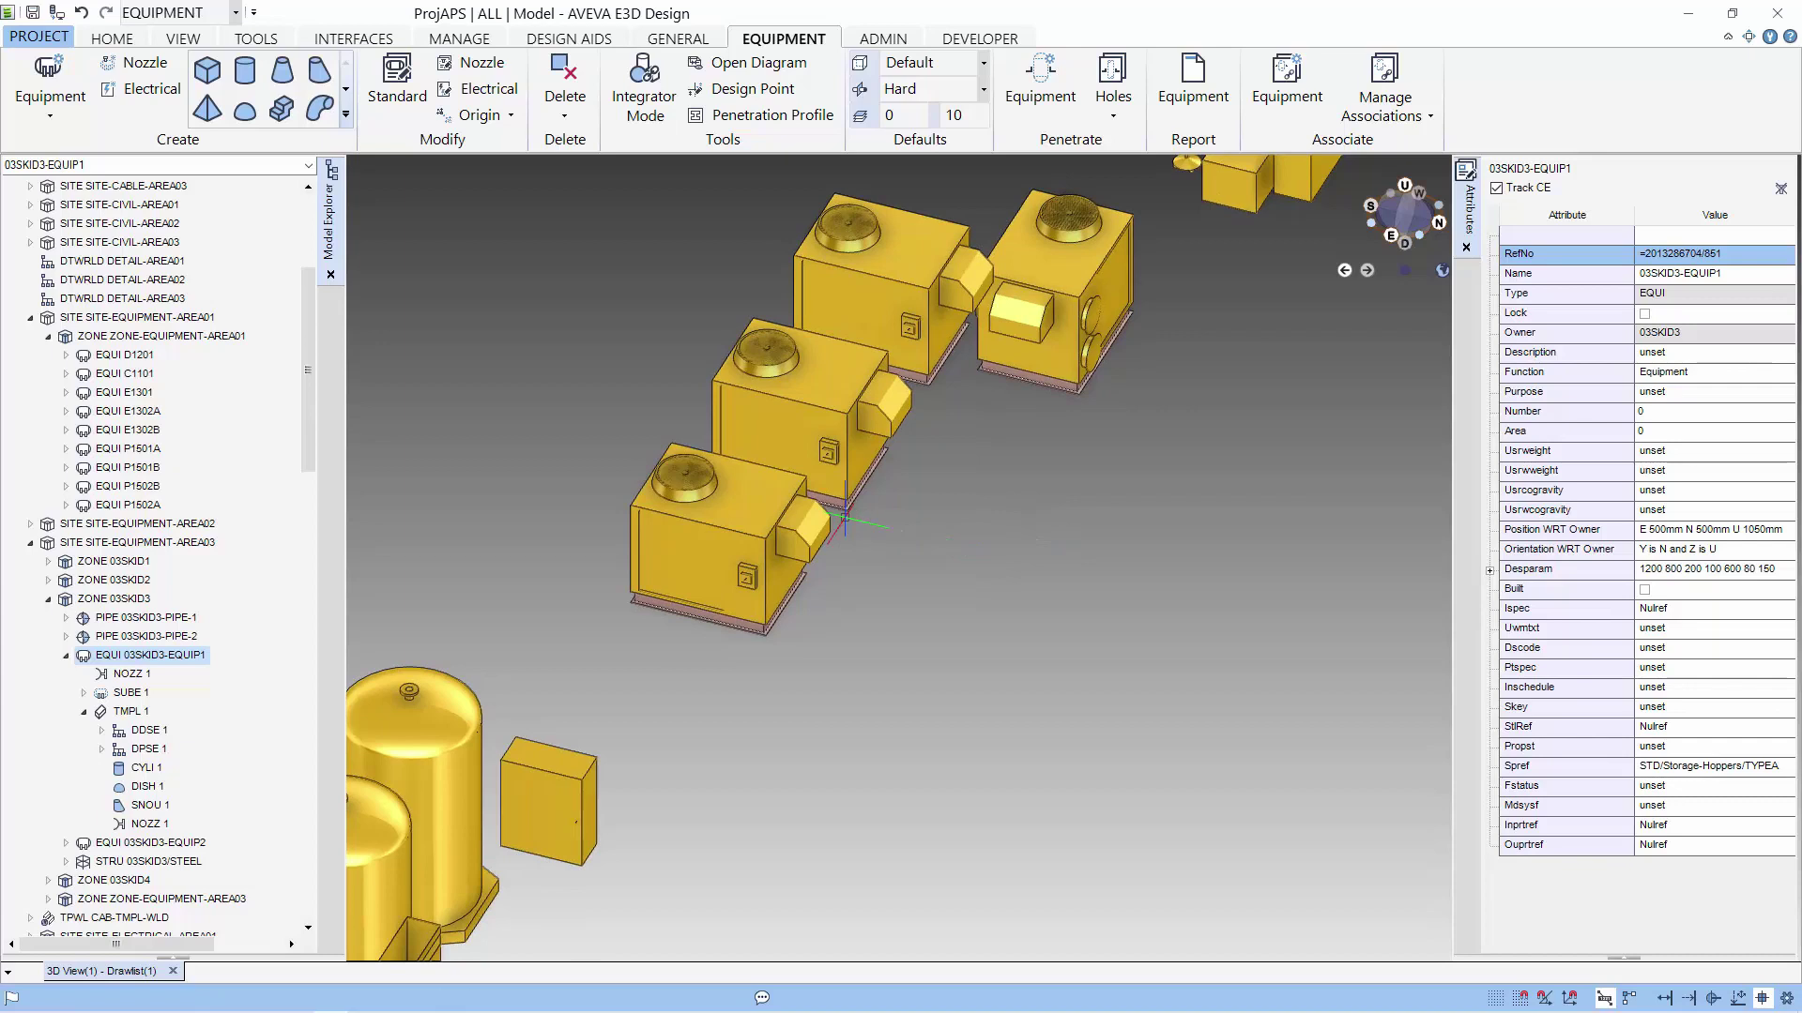
click(732, 500)
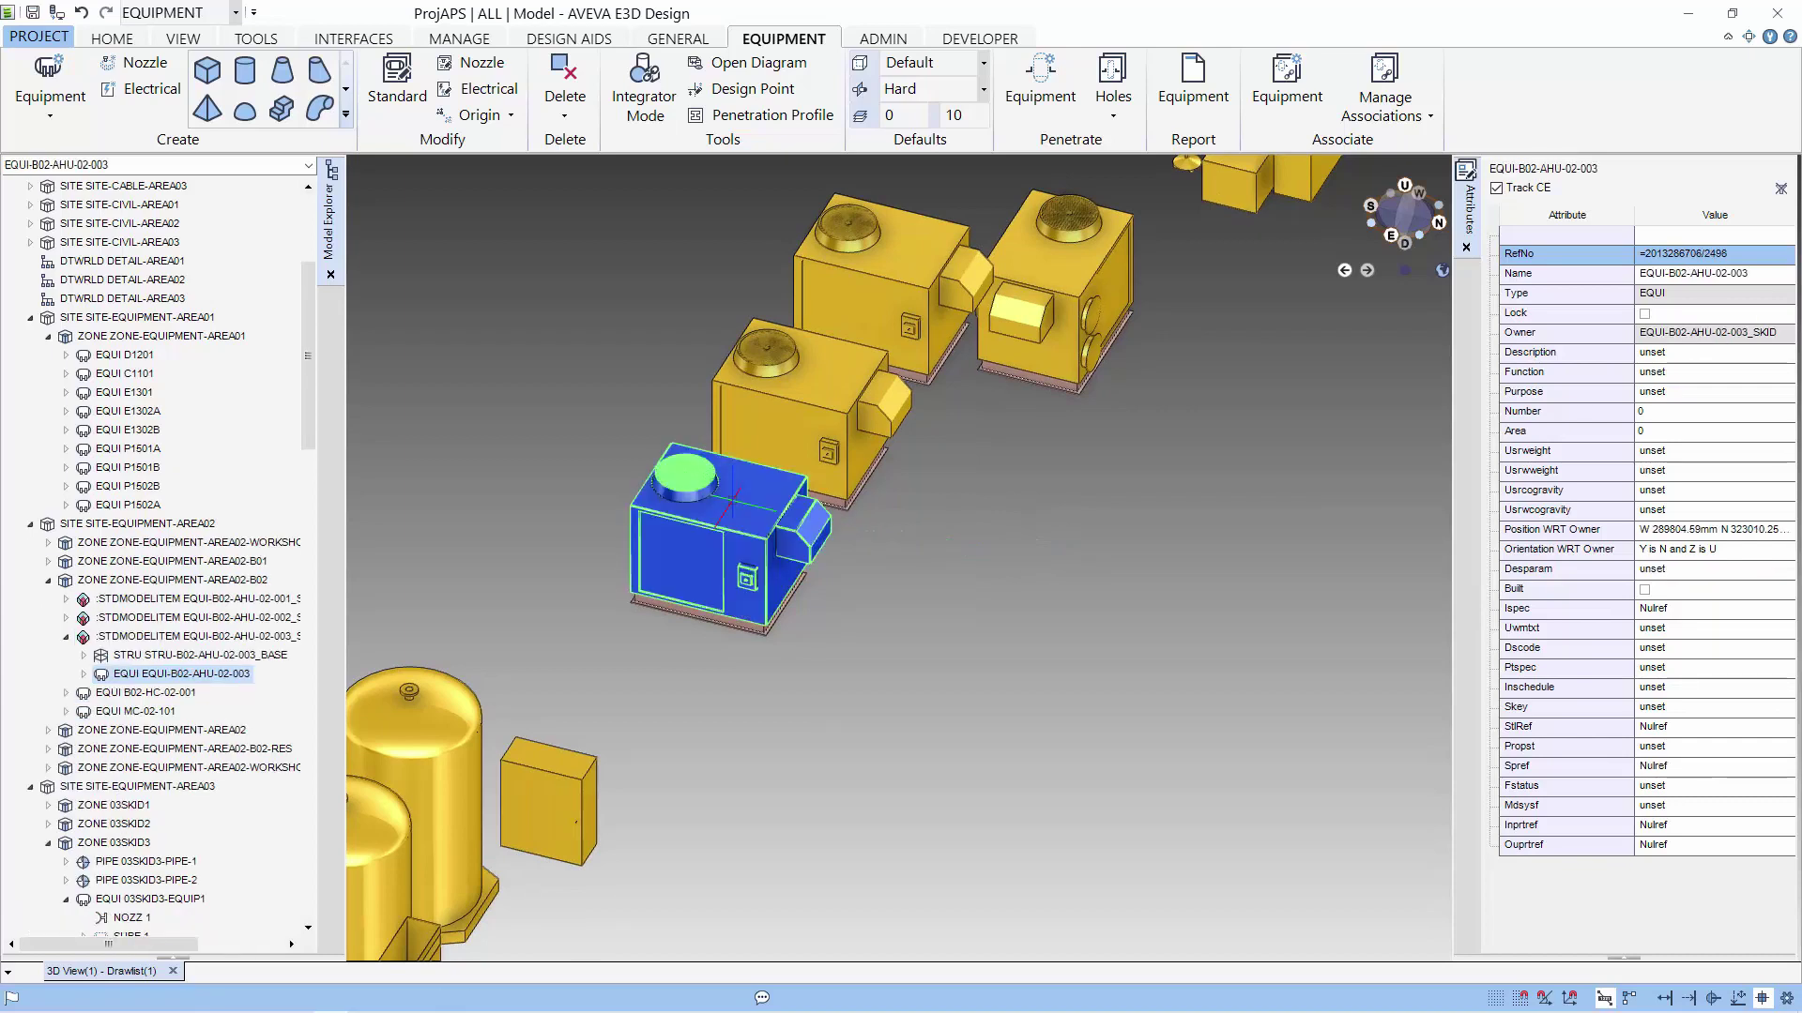
click(246, 657)
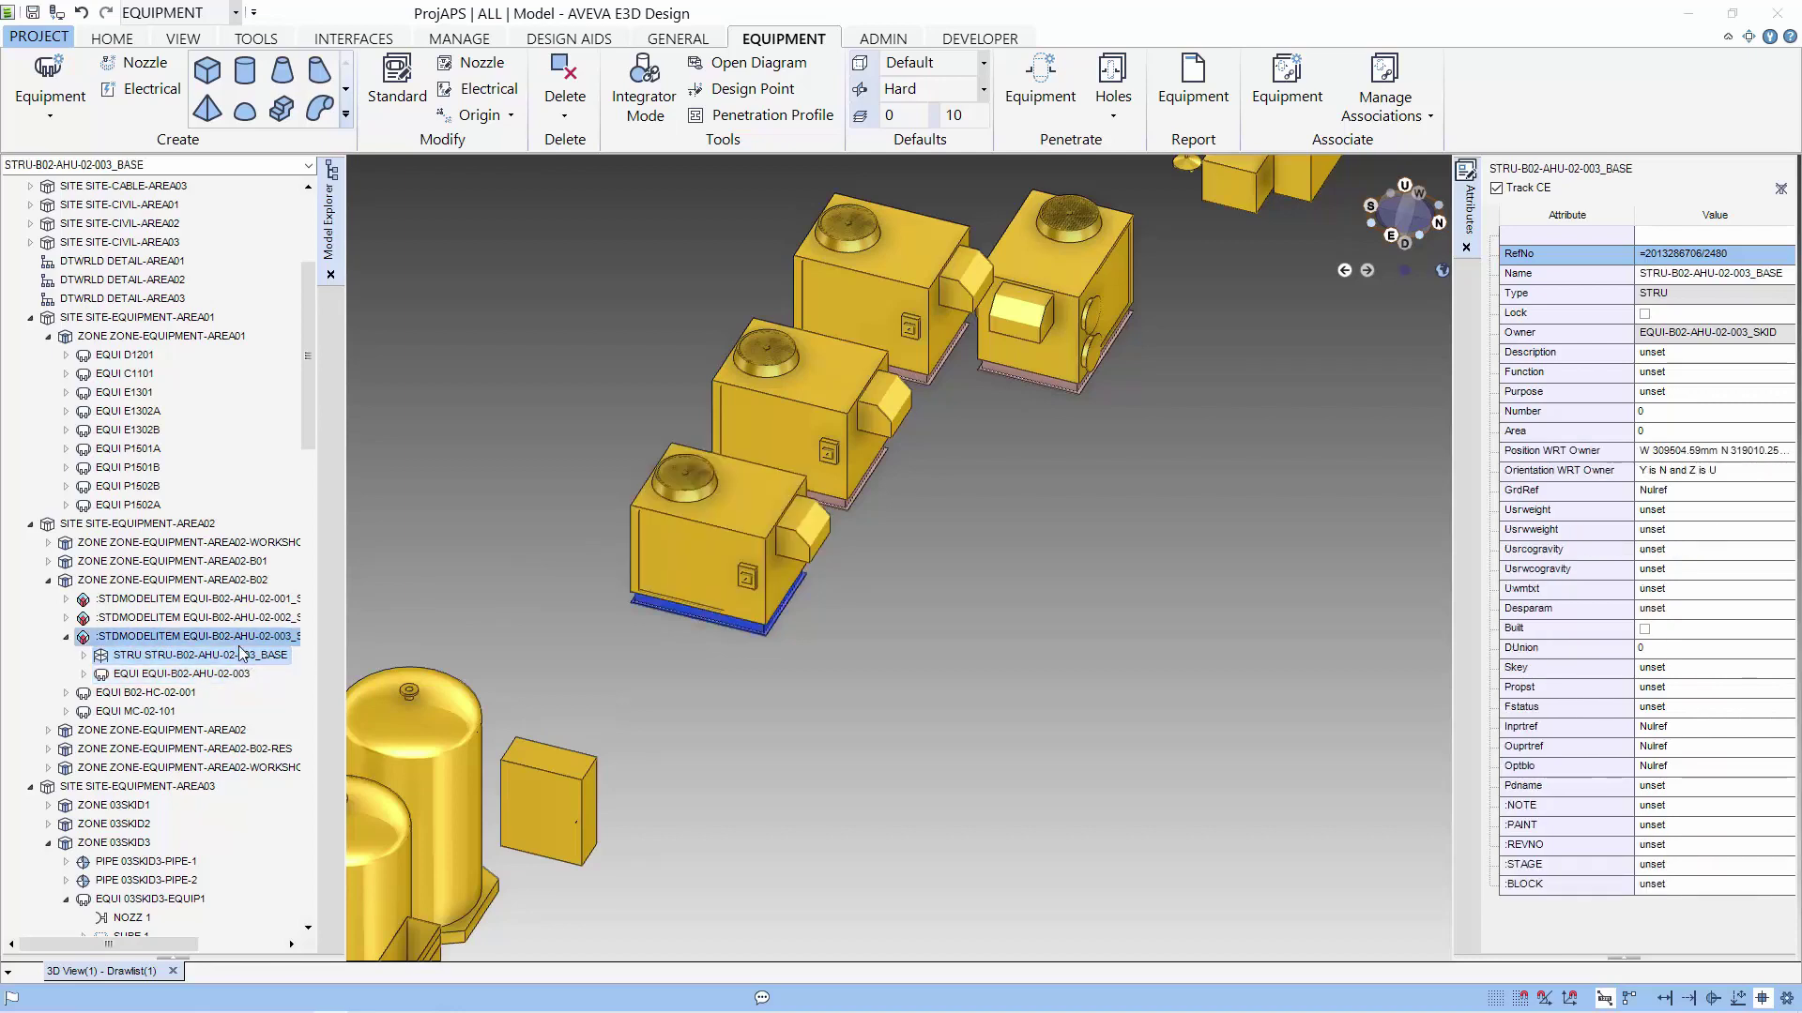
click(239, 638)
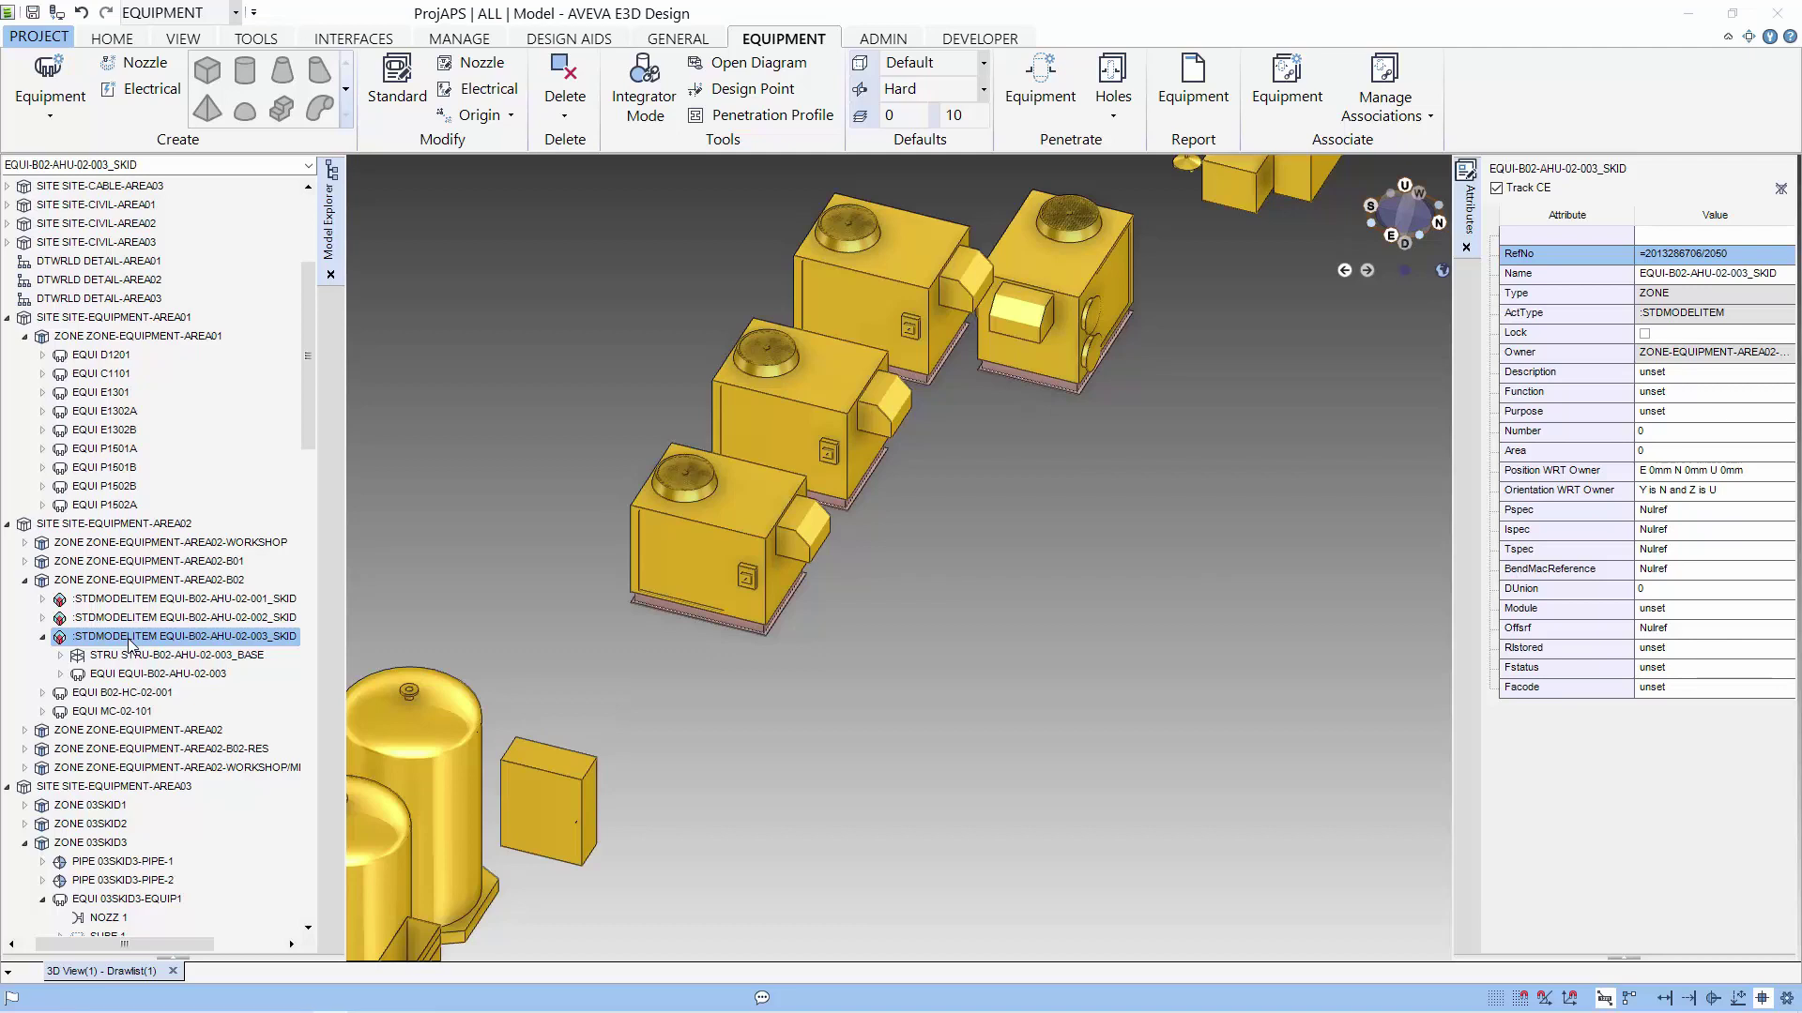
Step: Expand the skid's base structure and its air handling unit to view their members, and check the skid's ActType attribute
click(205, 654)
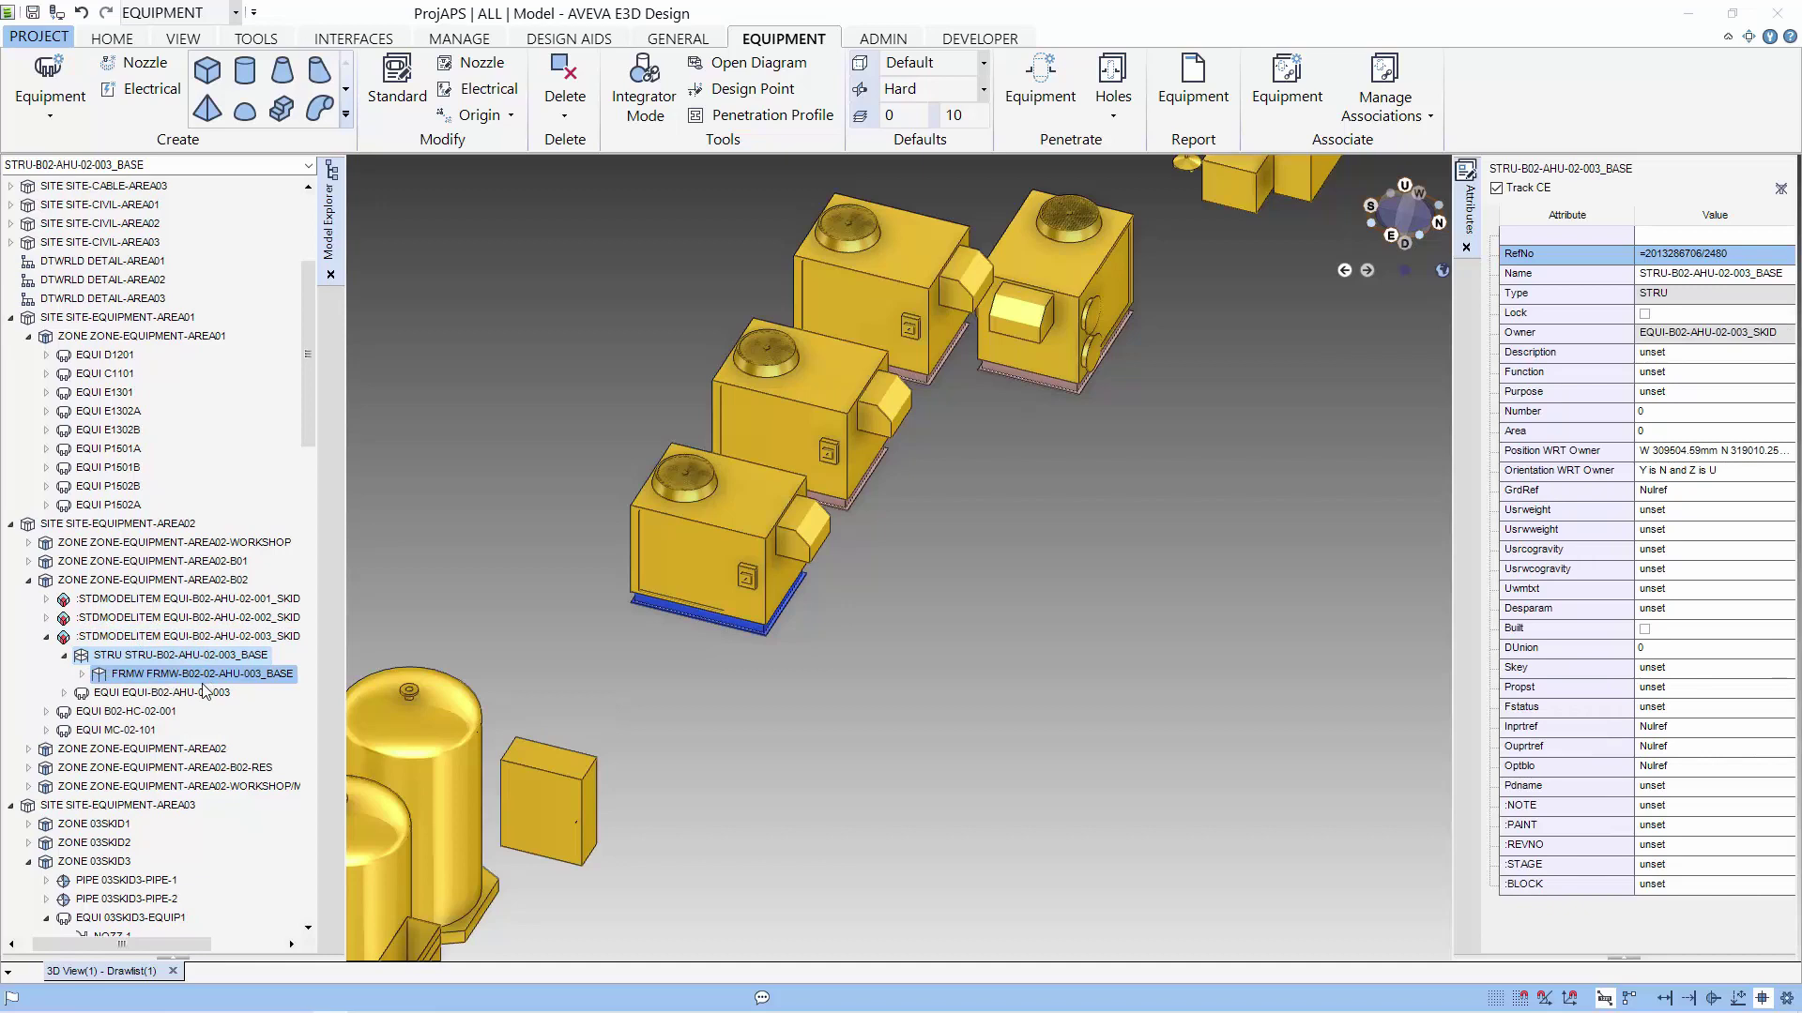
click(200, 693)
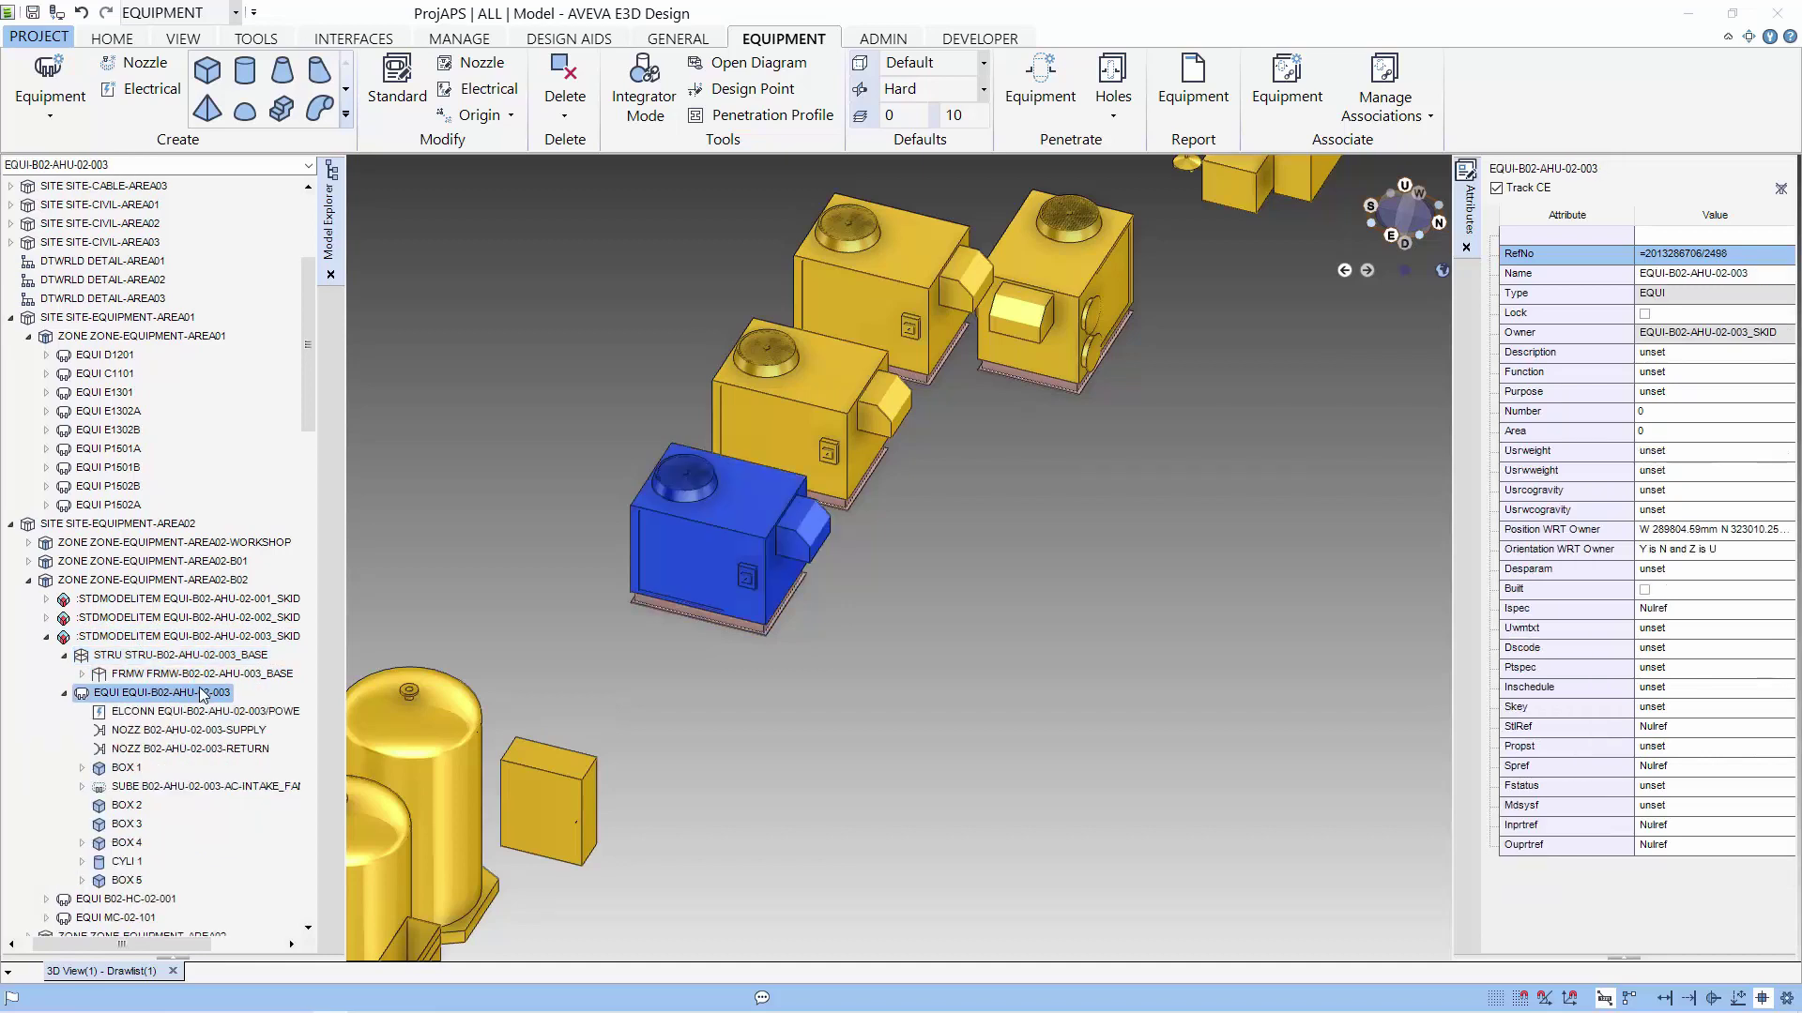
click(212, 637)
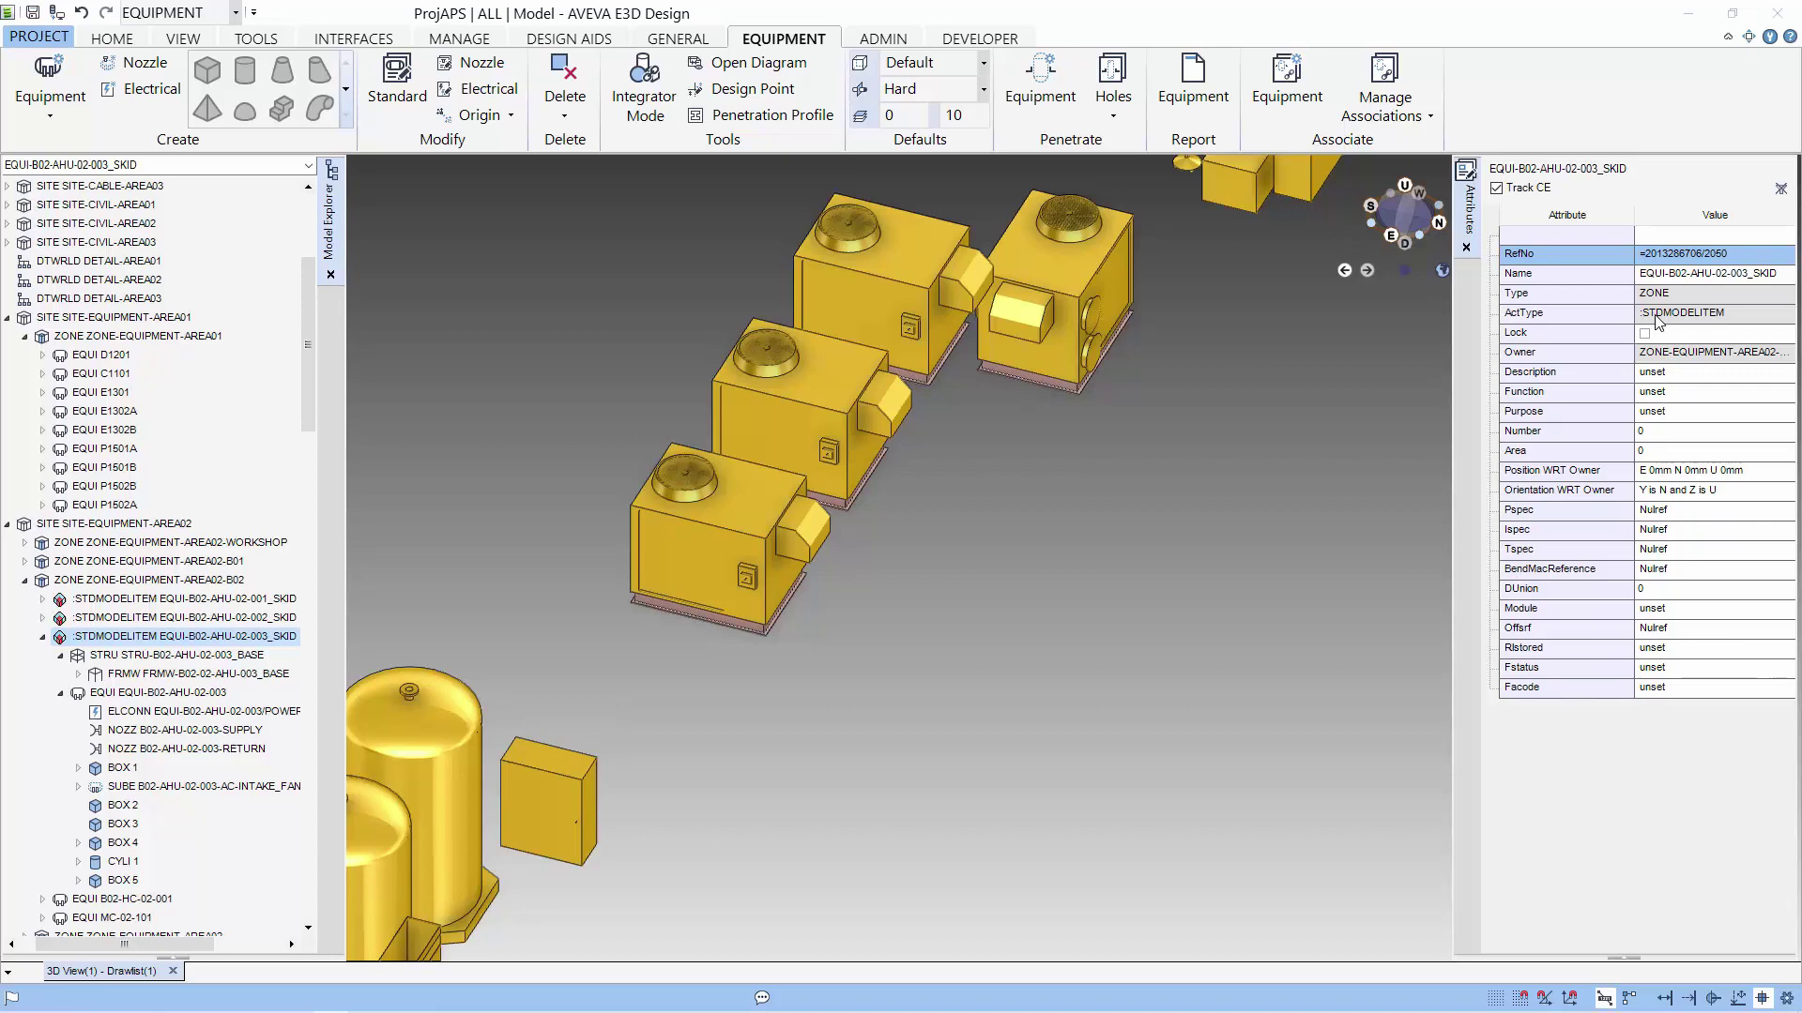
Step: Inspect the supply nozzle of air handling unit B02-AHU-02-003, and expand vessel D2201 to check its nozzle D2201/N2
click(184, 730)
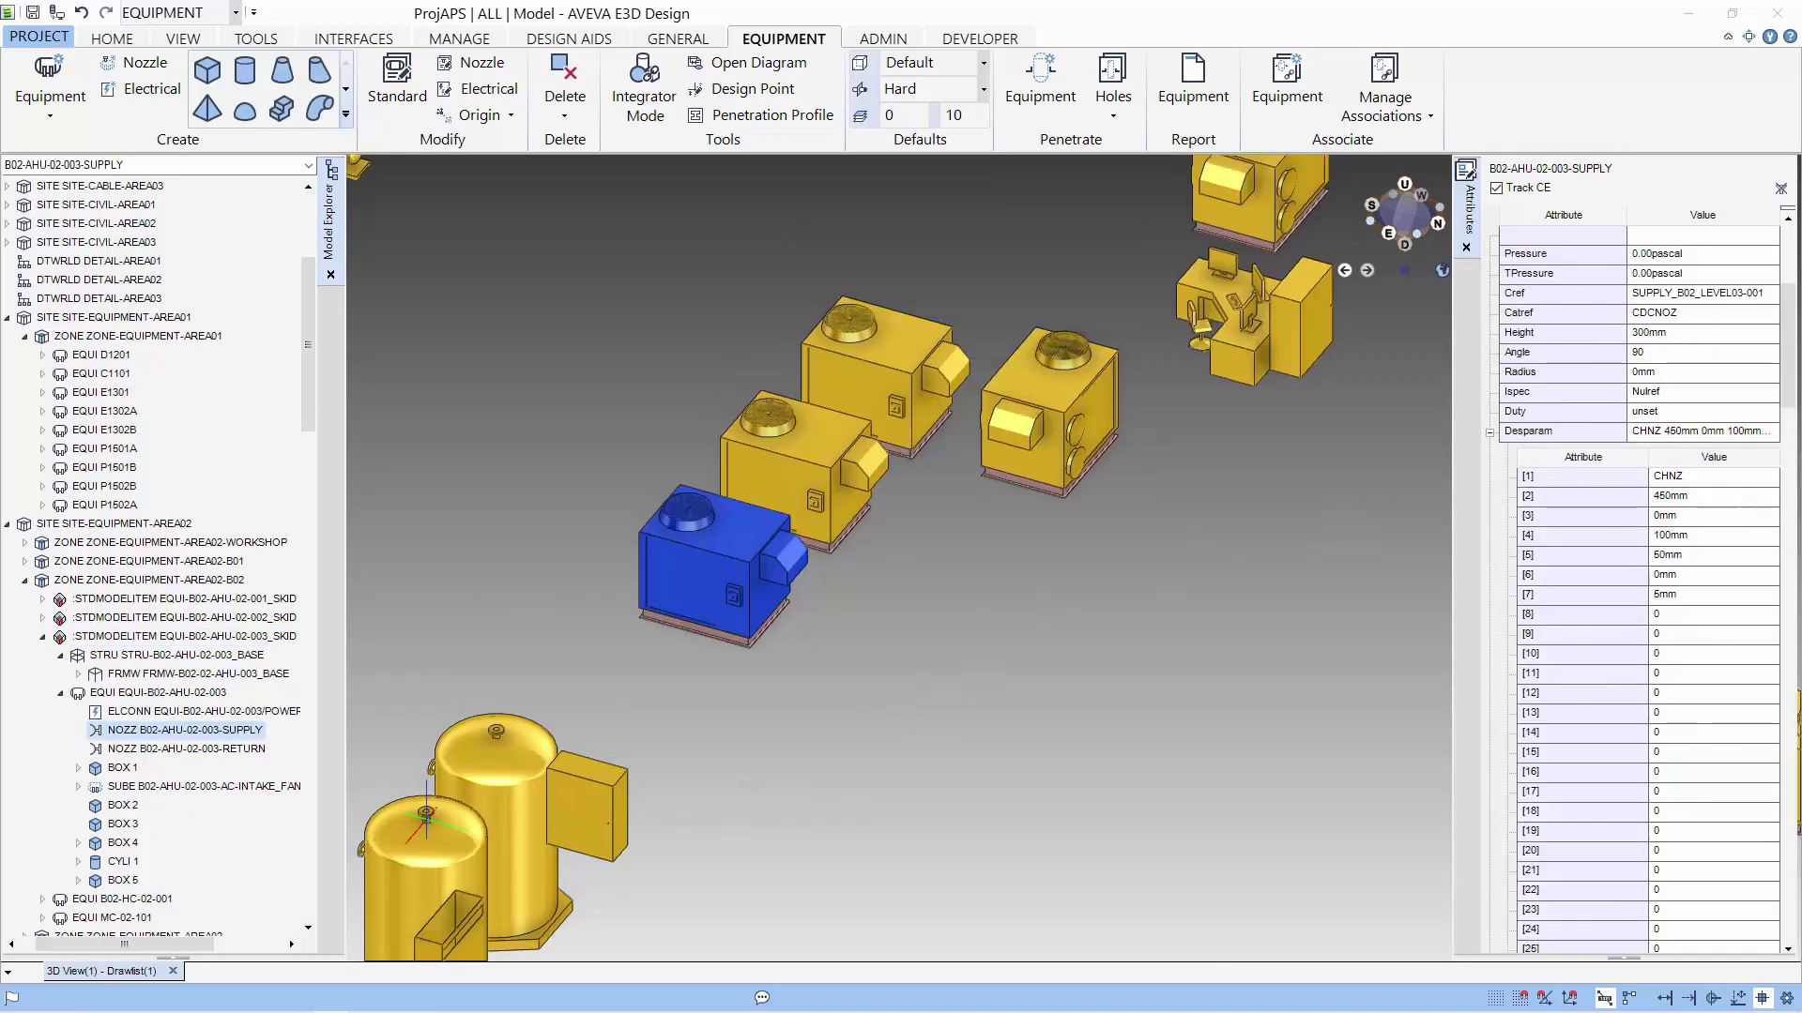
click(425, 815)
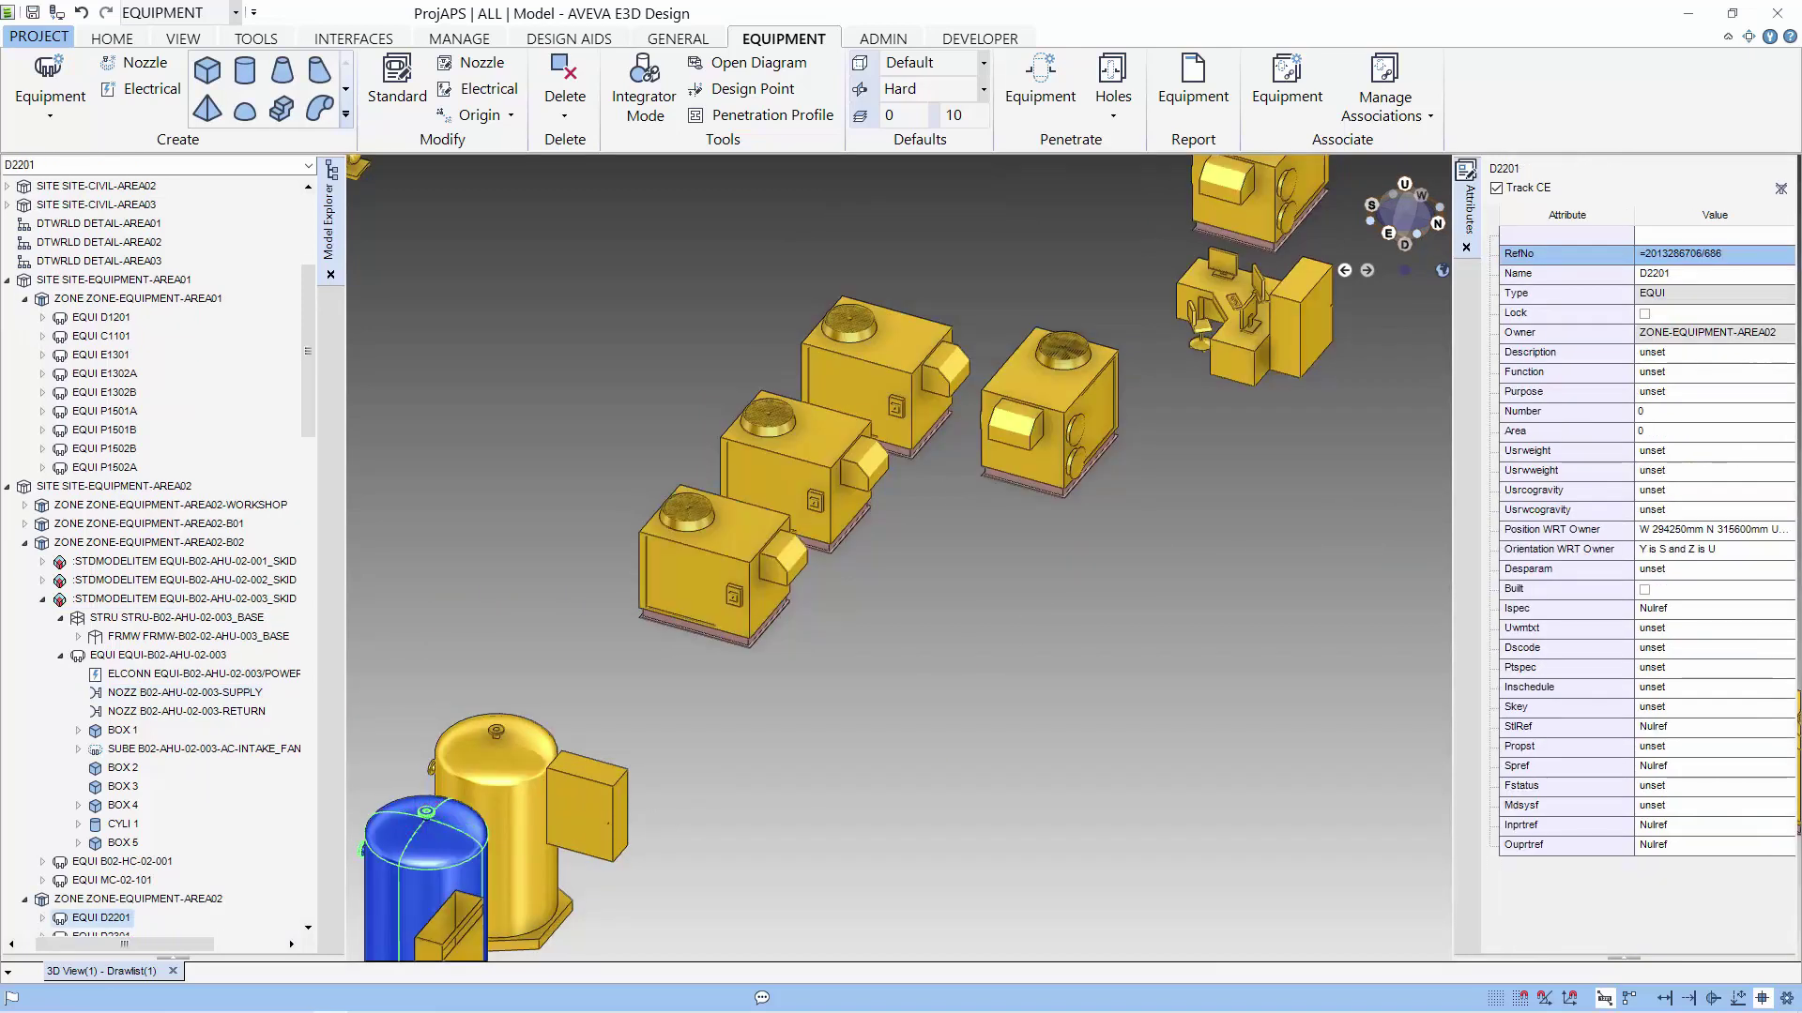
double_click(104, 918)
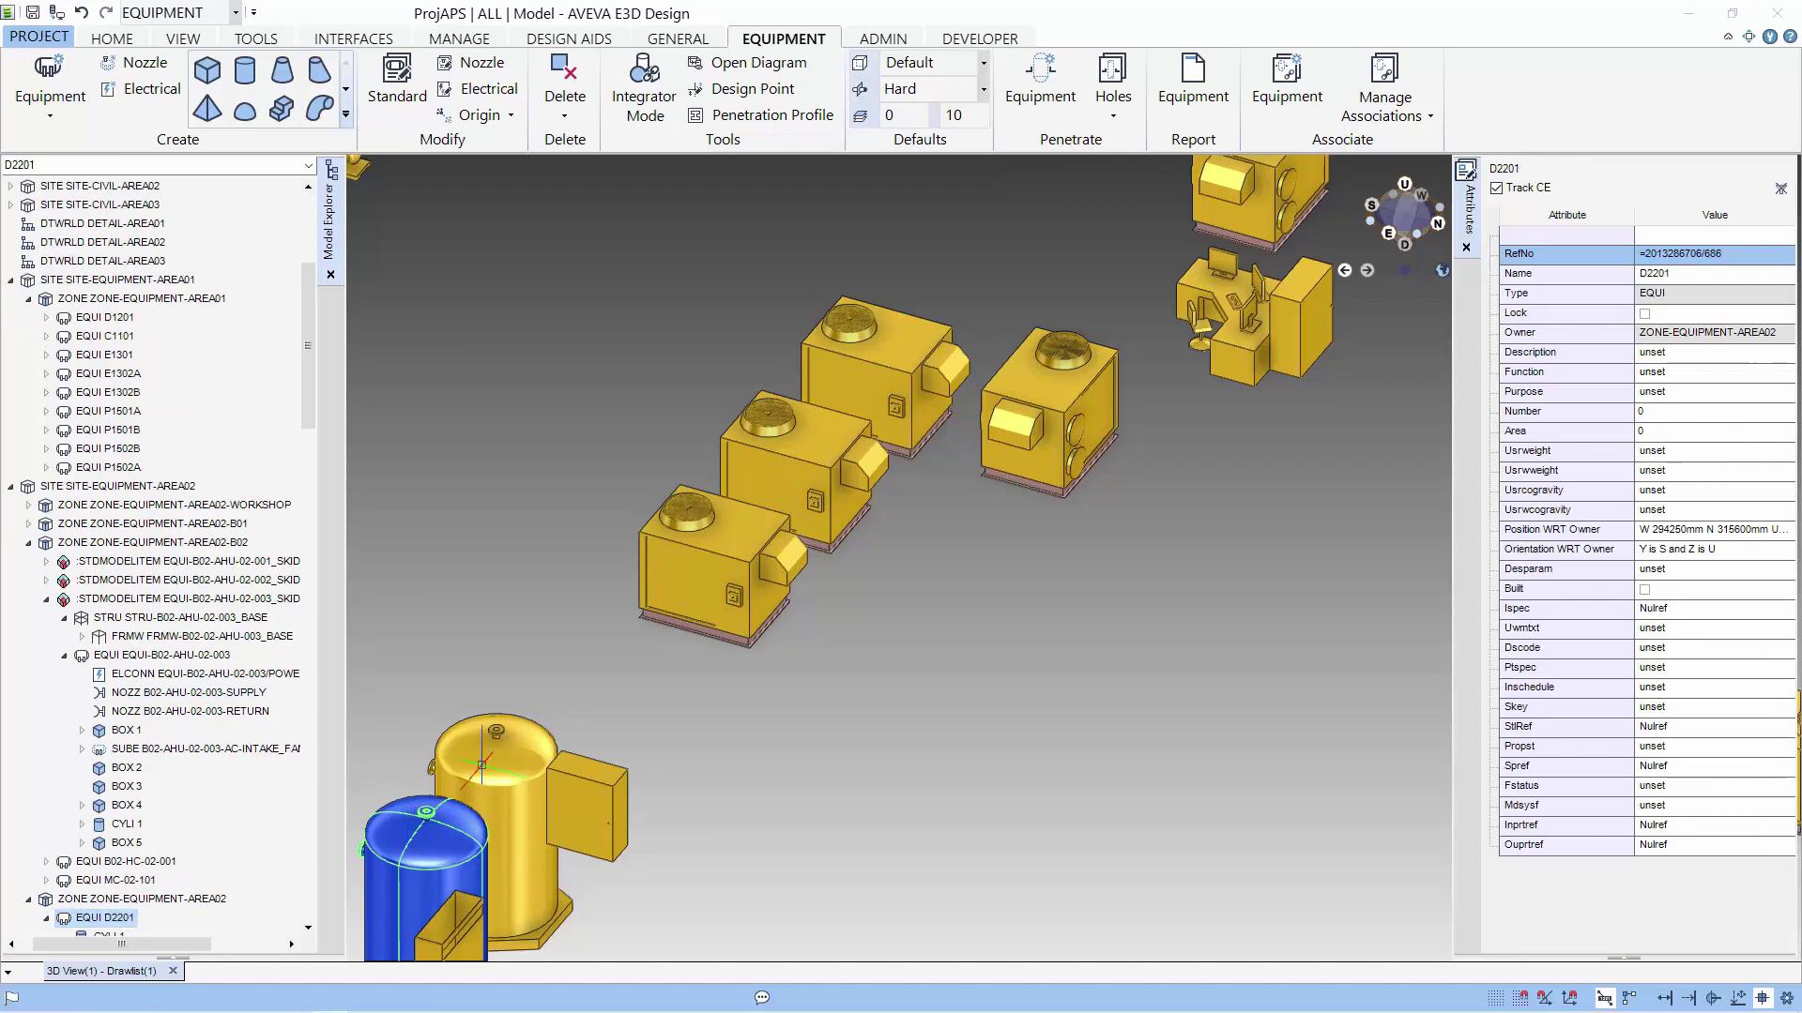
right_click(451, 824)
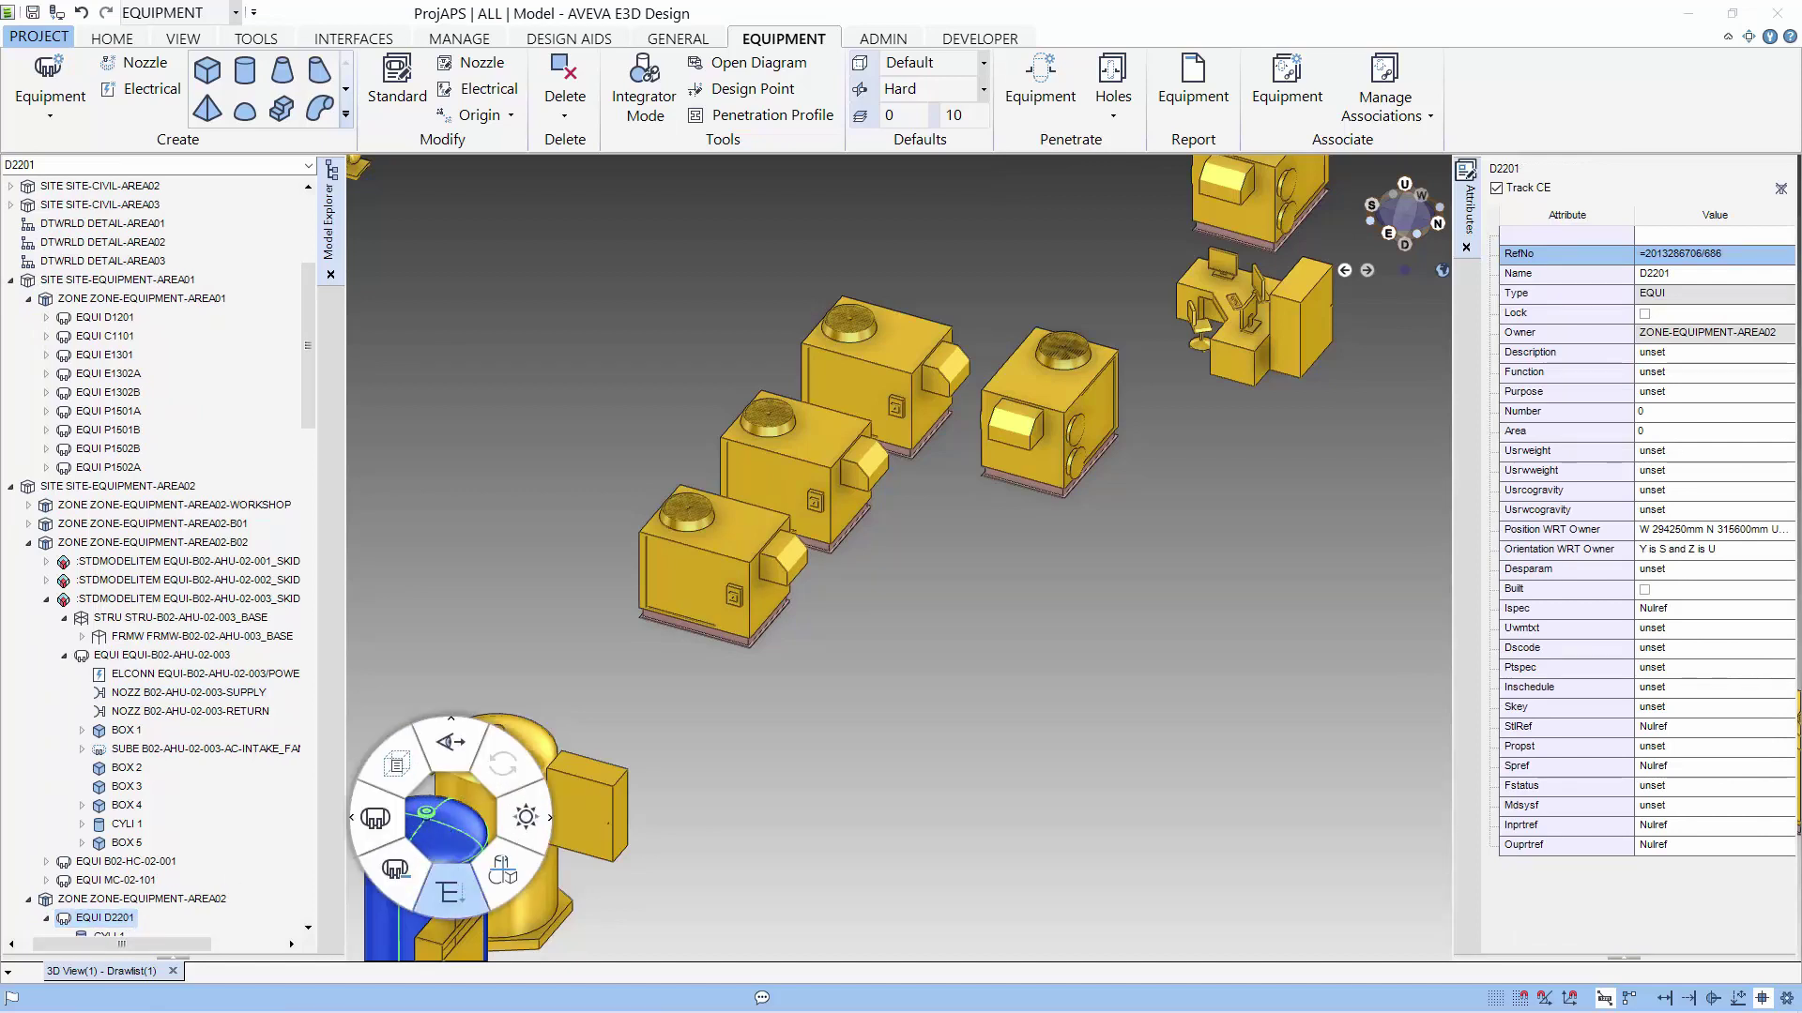
click(453, 896)
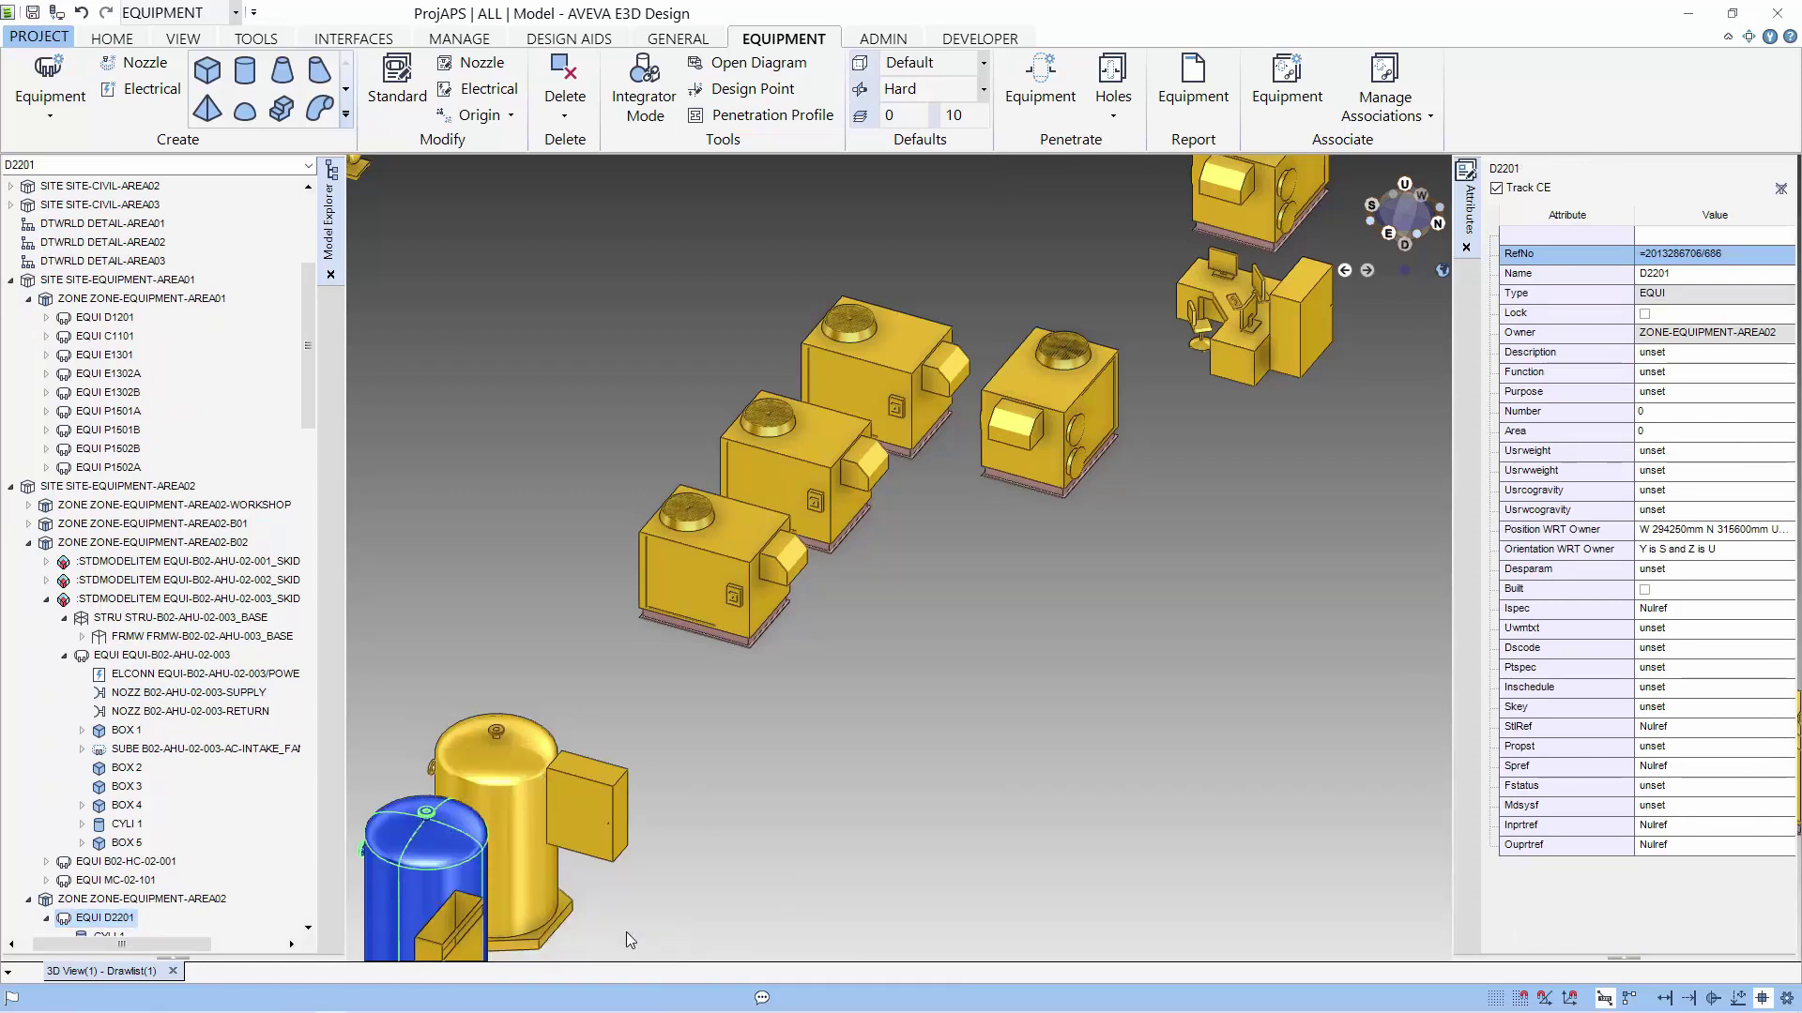
click(623, 932)
click(426, 812)
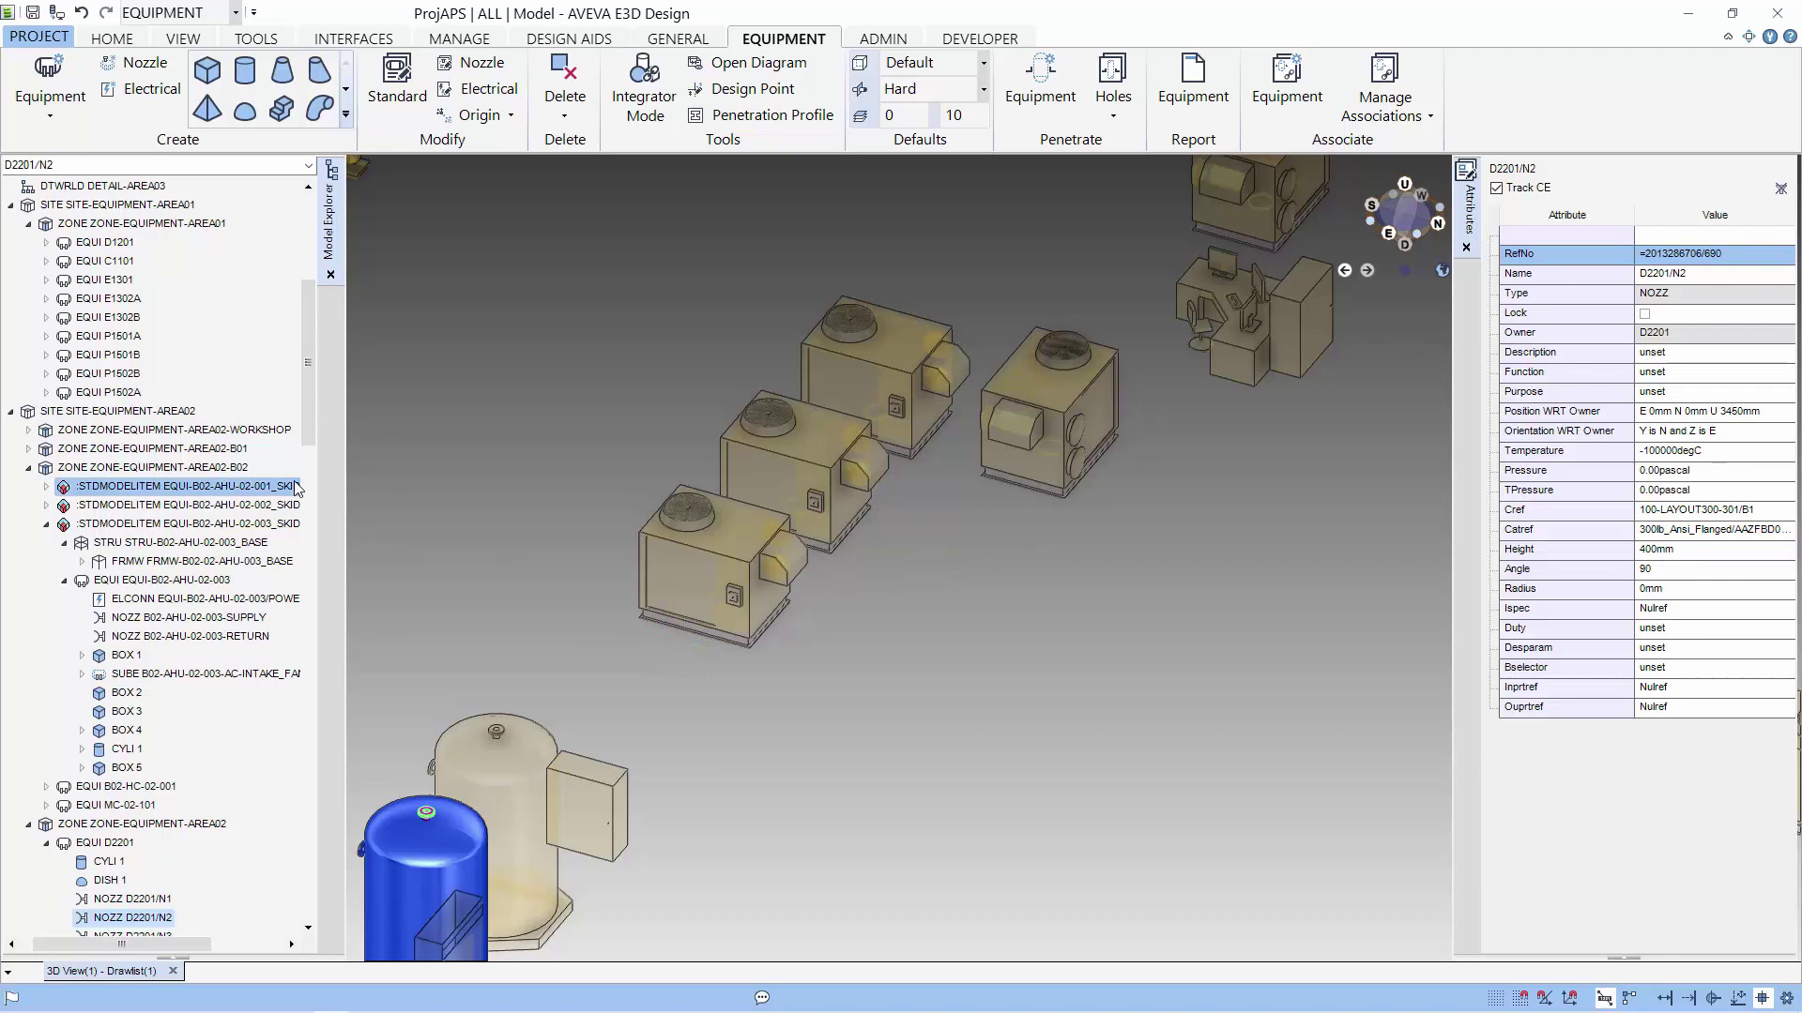
drag(312, 424, 313, 457)
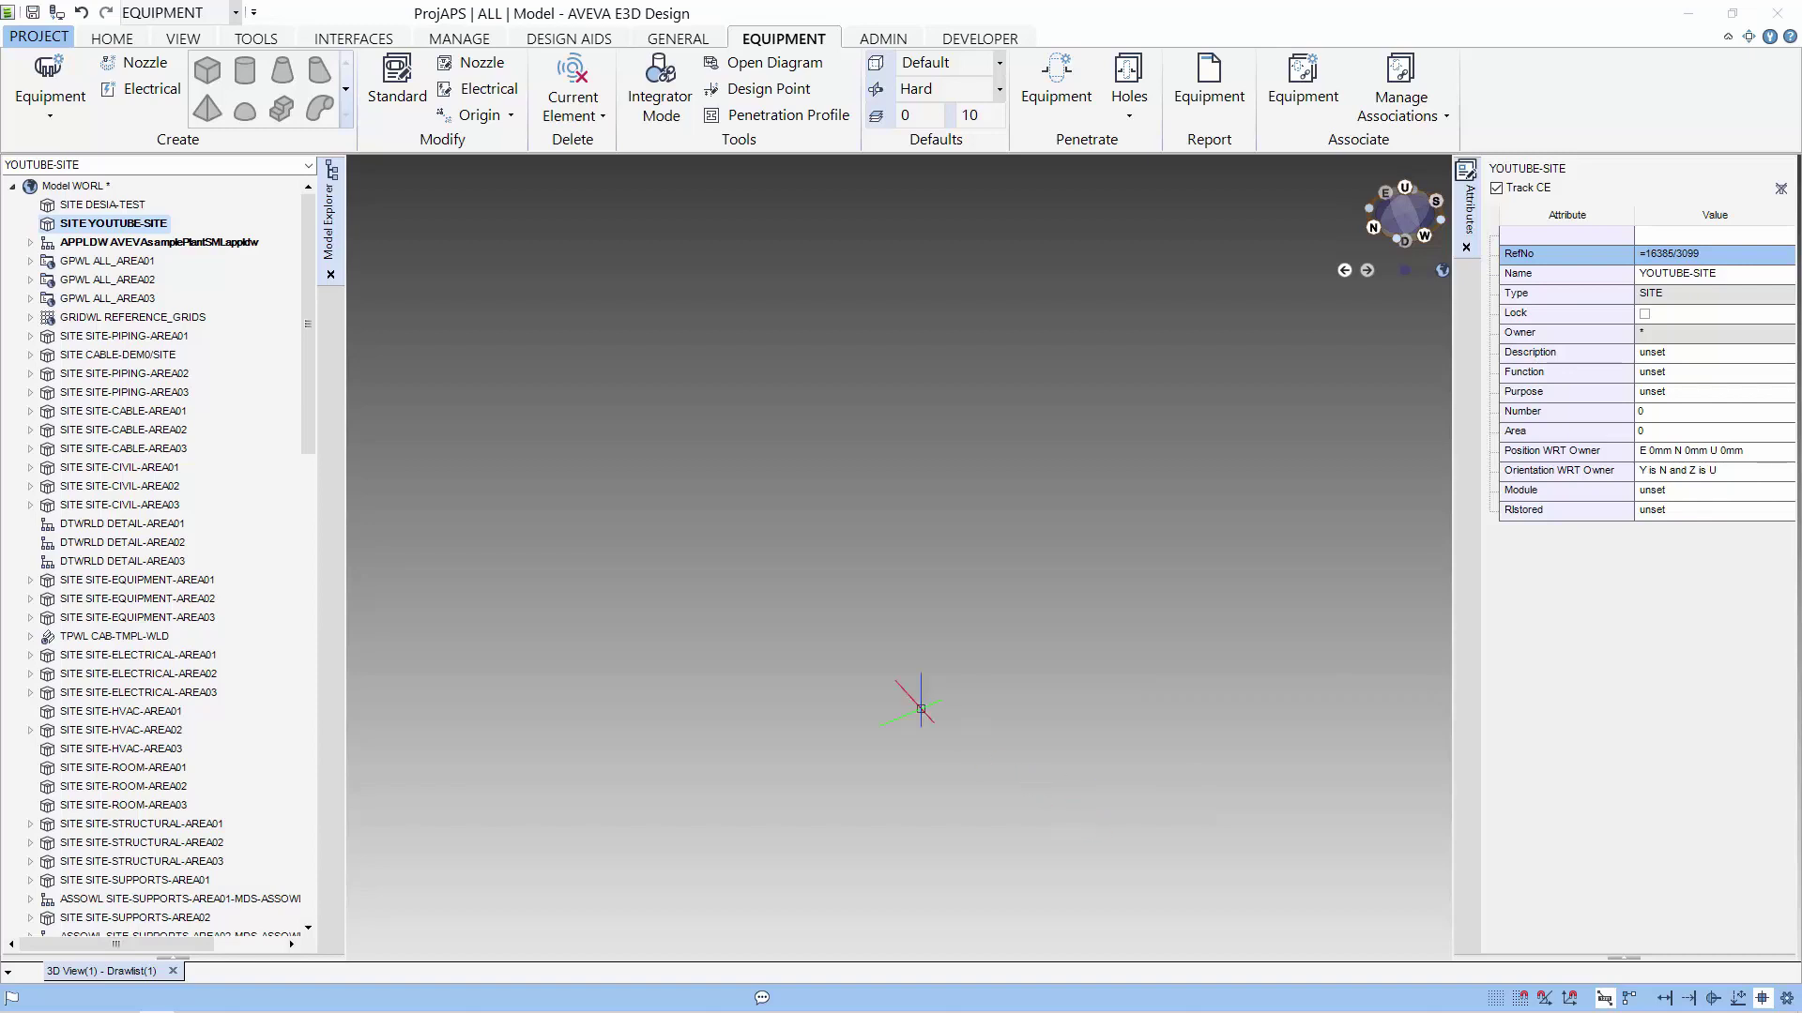
Step: Create a zone named /EQ-TUTORIAL/ZONE under YOUTUBE-SITE
click(678, 39)
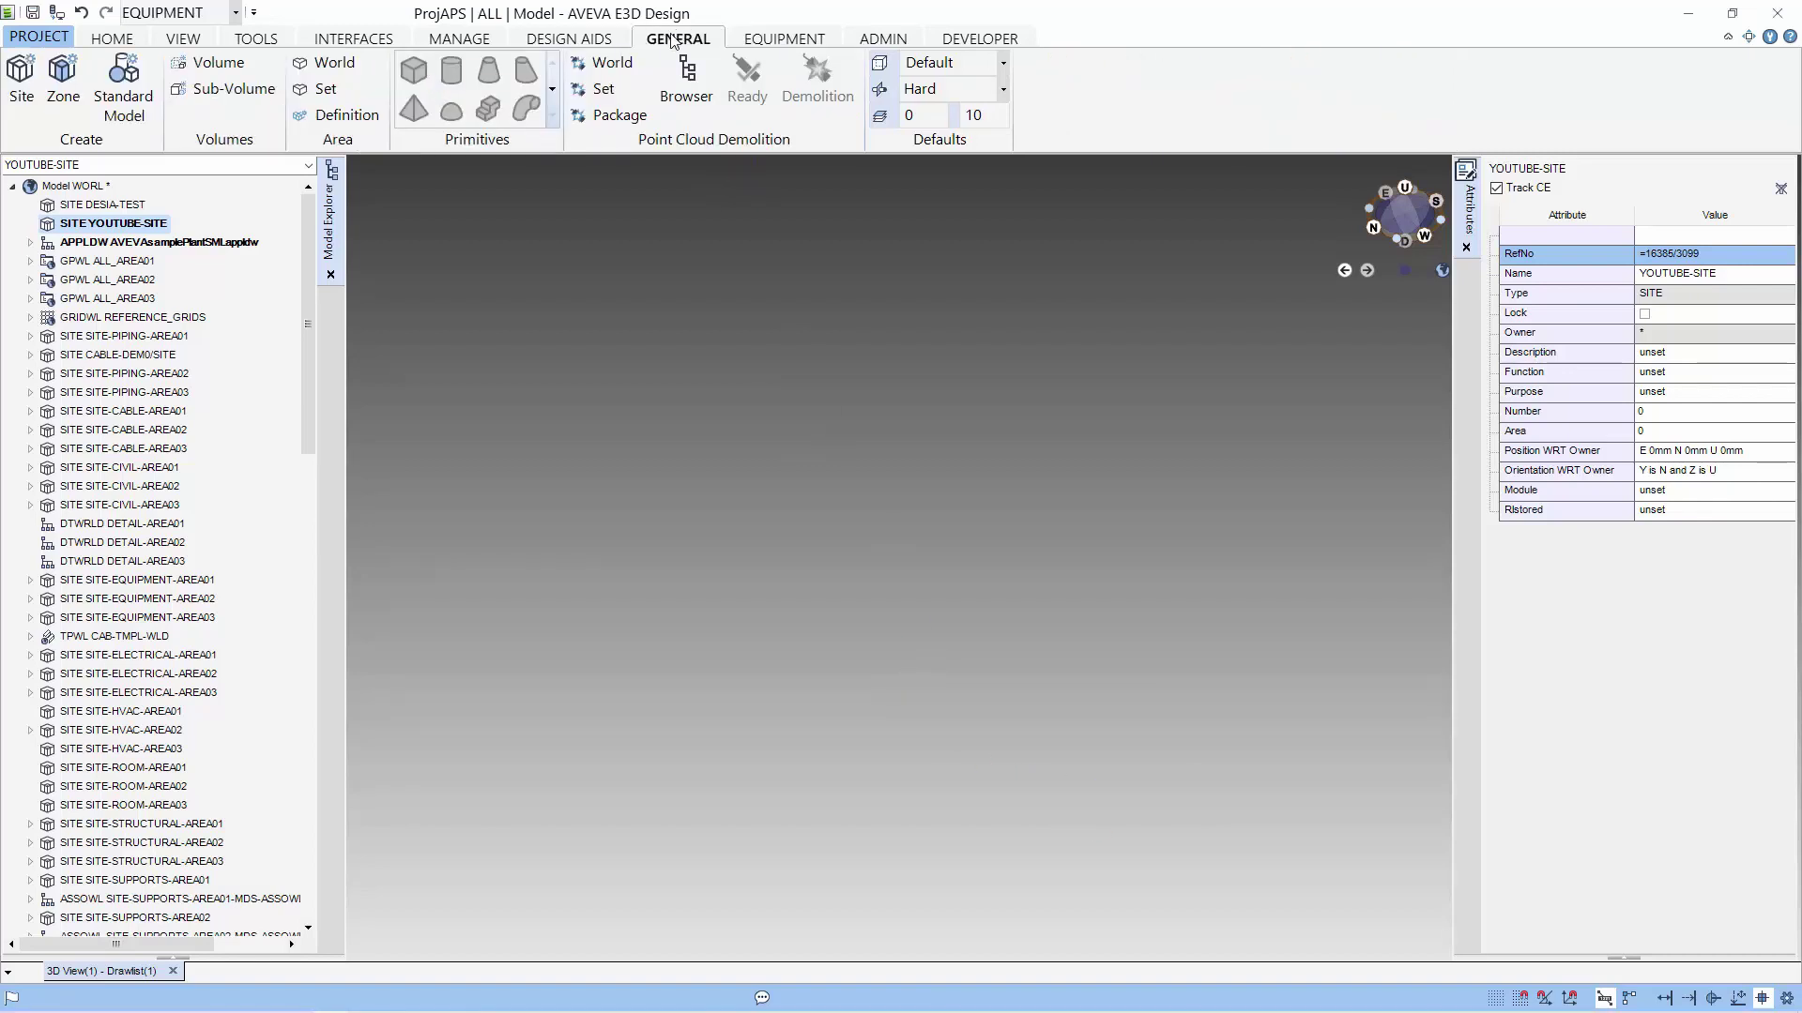
click(64, 90)
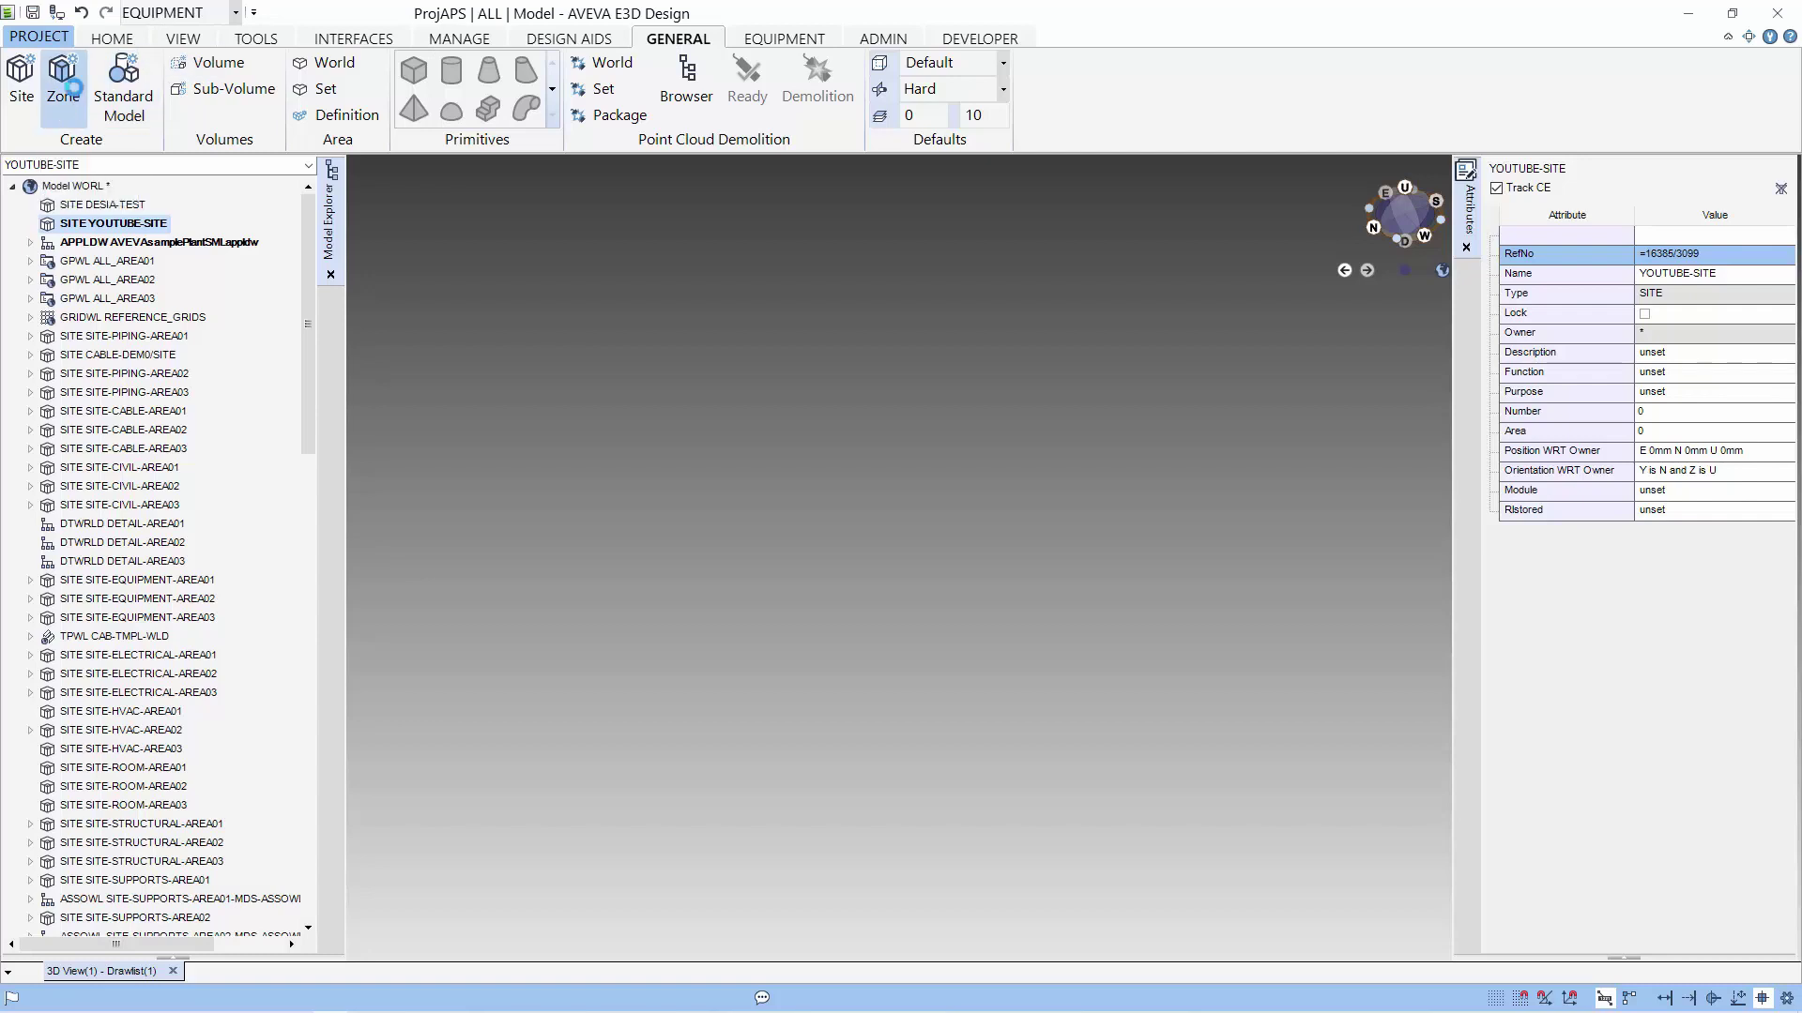
double_click(1560, 187)
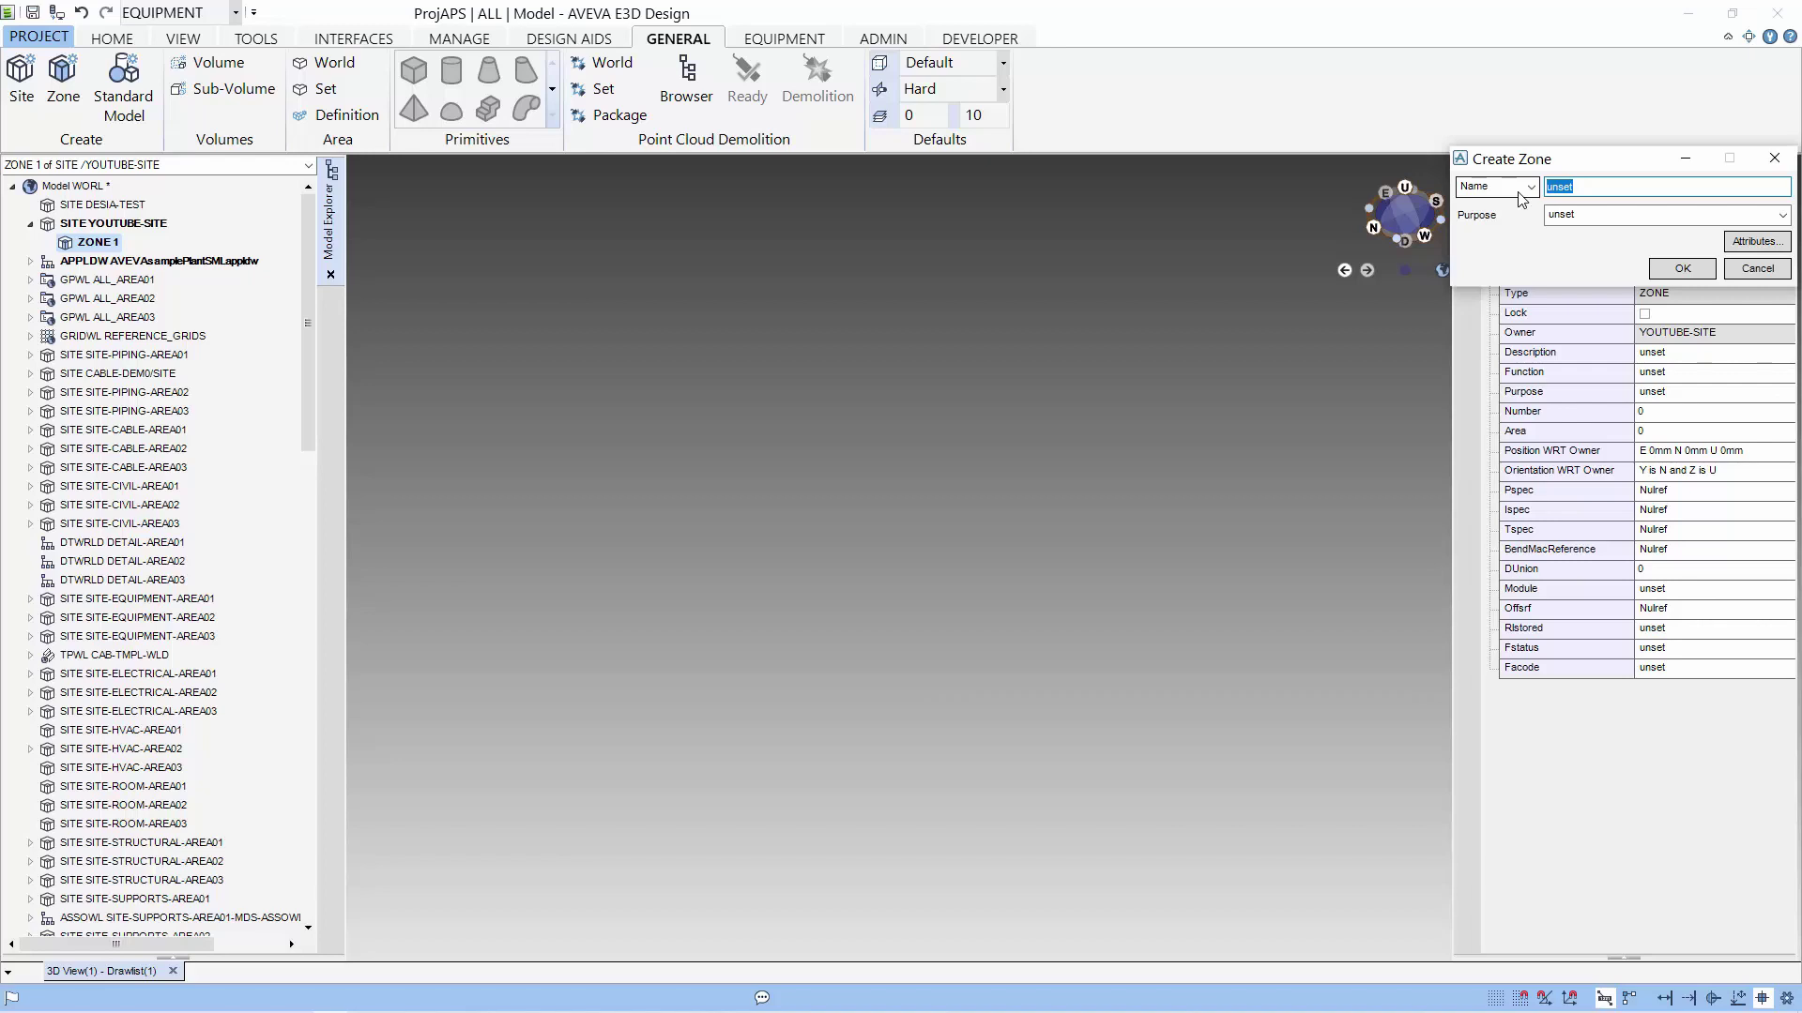
text(EQ-TUTORIAL/ZONE)
key(Home)
text(/)
click(1679, 270)
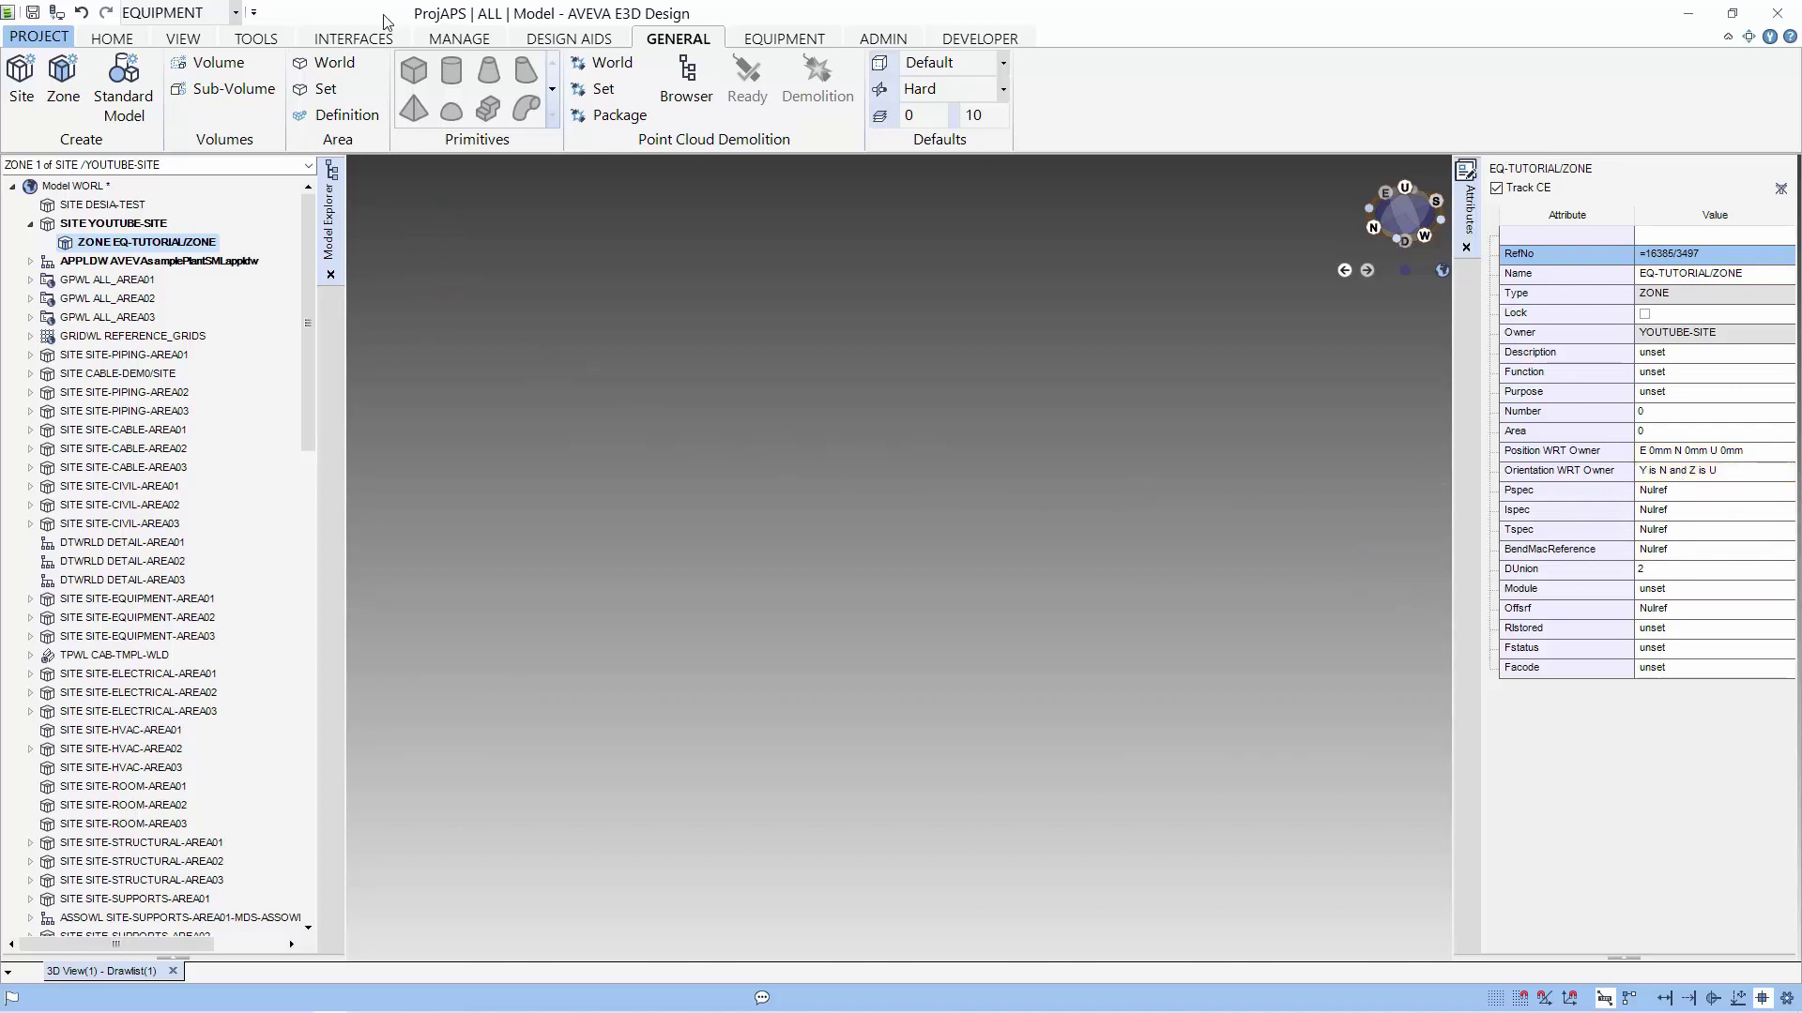
Step: Create an equipment element named TK-101 in the EQ-TUTORIAL/ZONE zone, positioned at East 0 mm, North 0 mm, Up 0 mm
click(762, 43)
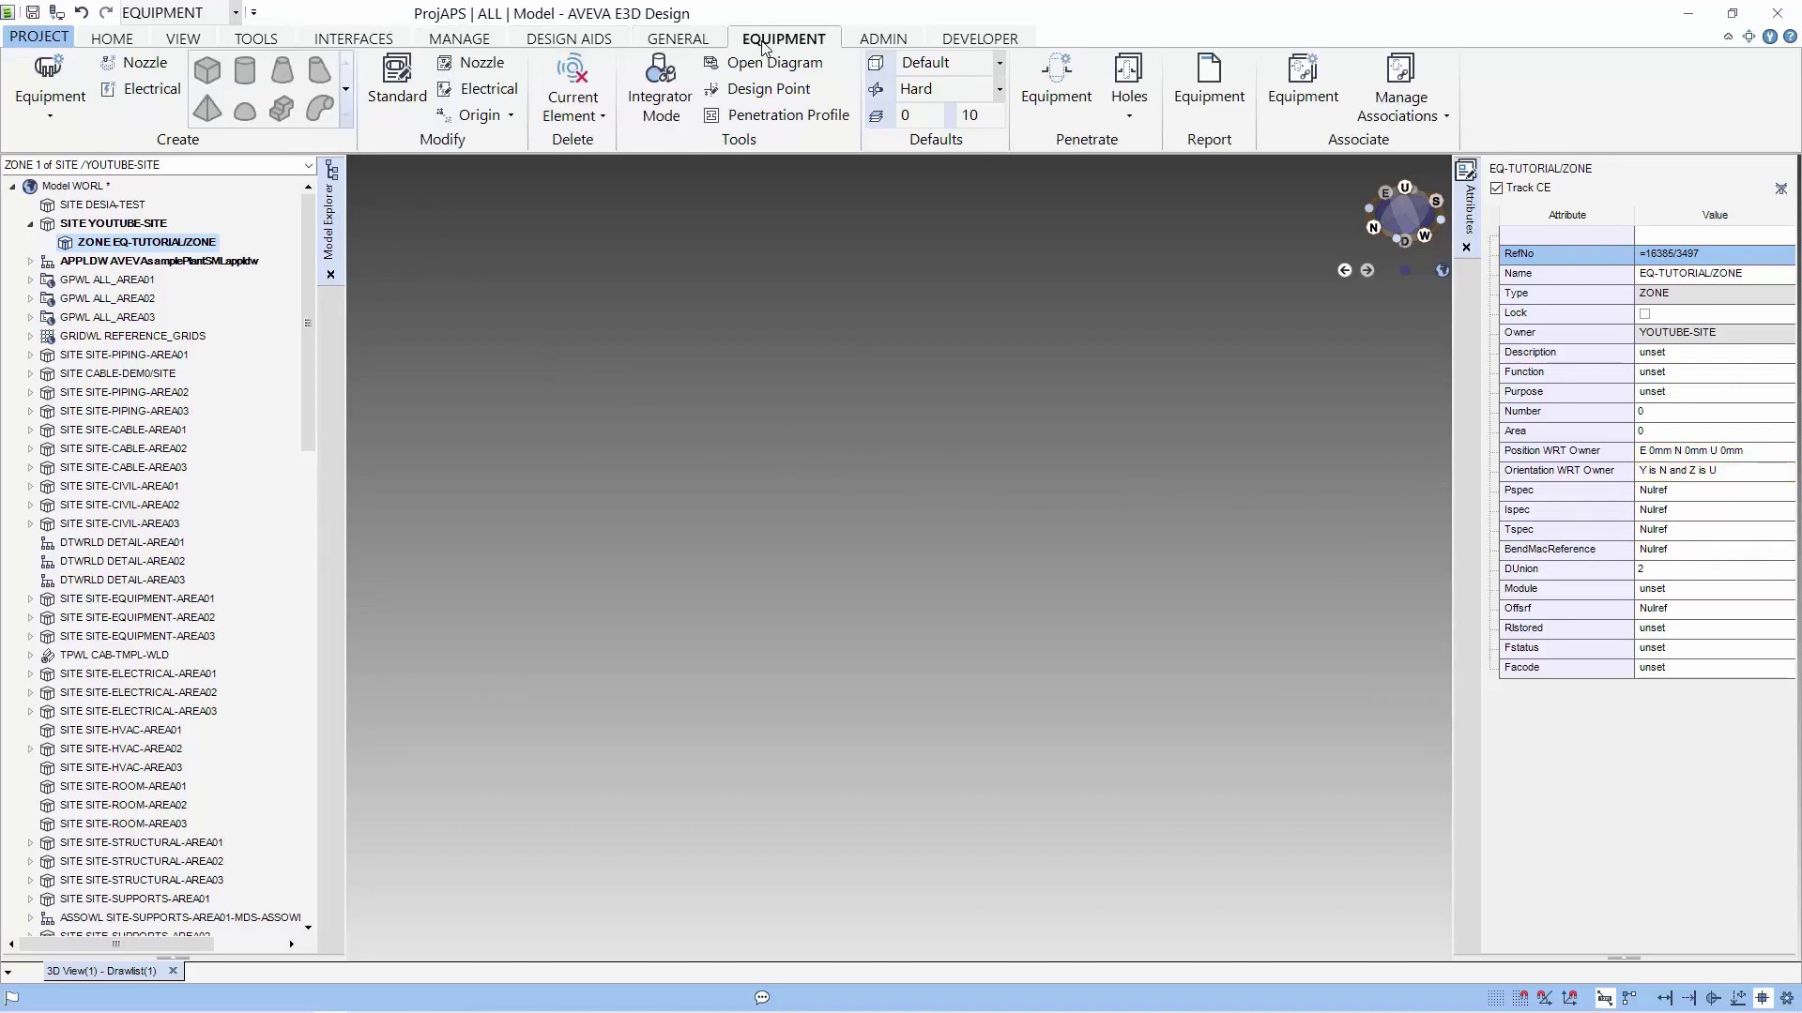
click(47, 124)
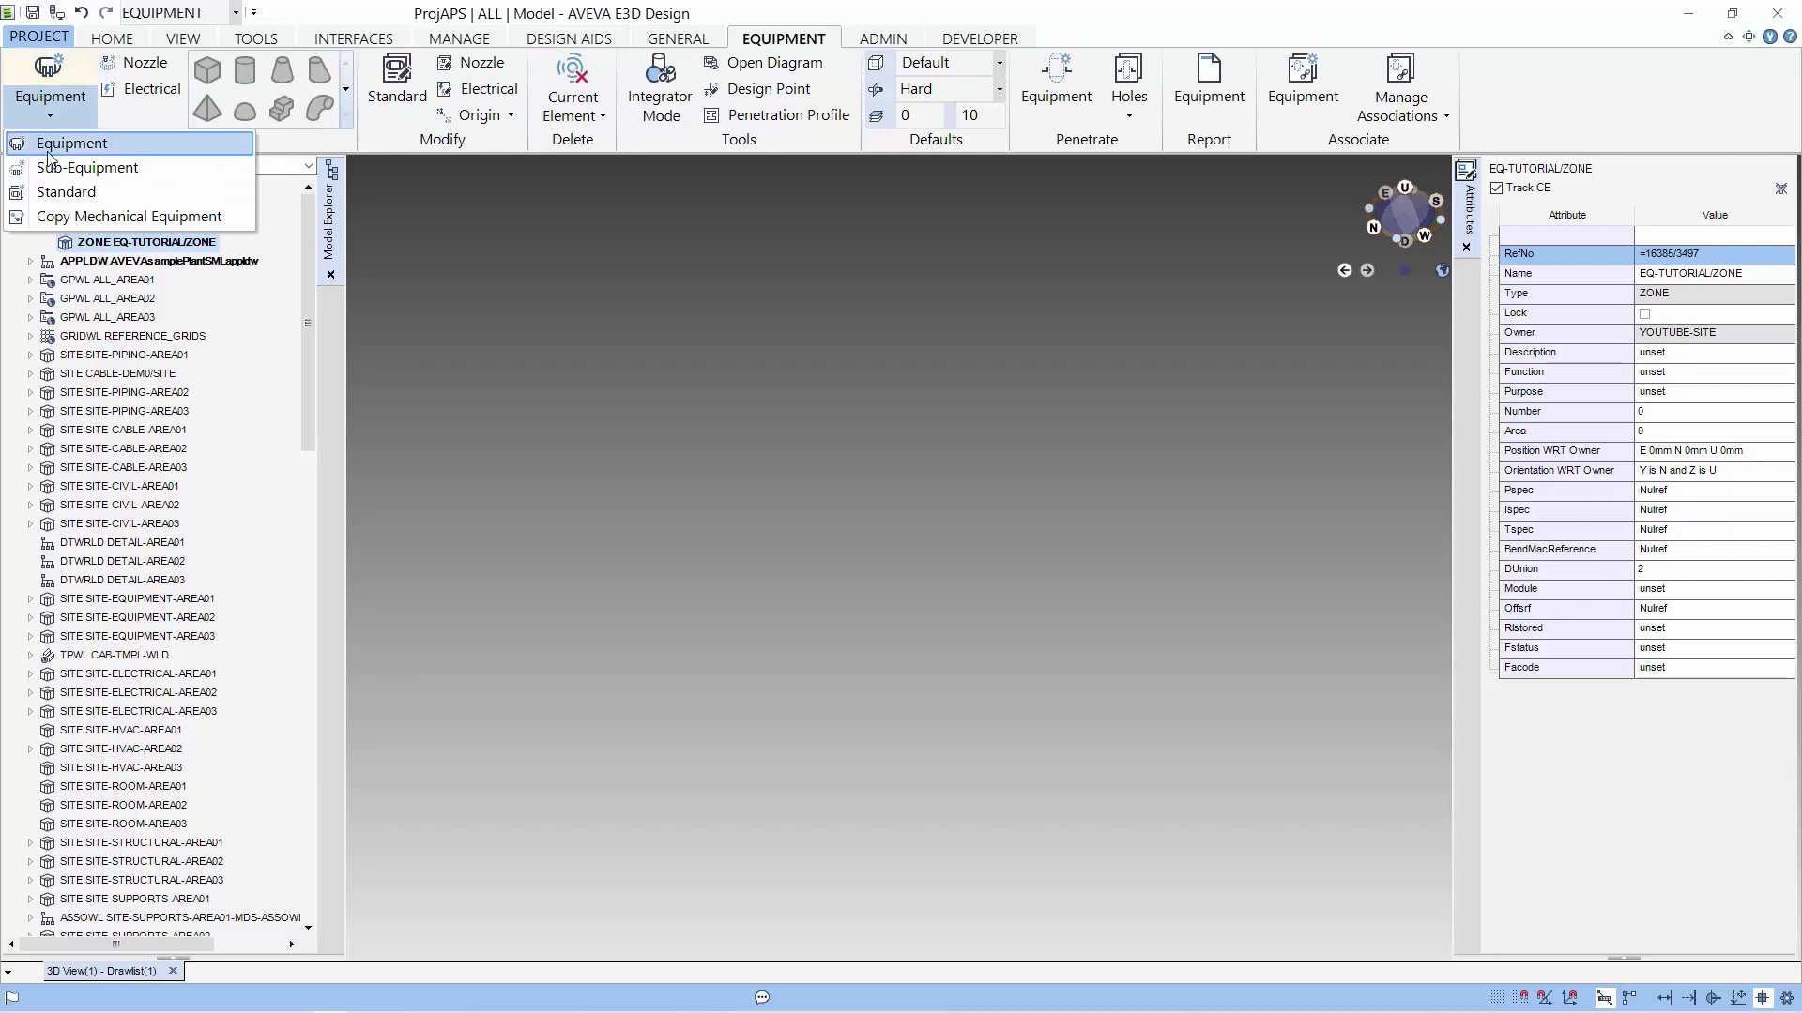
click(47, 145)
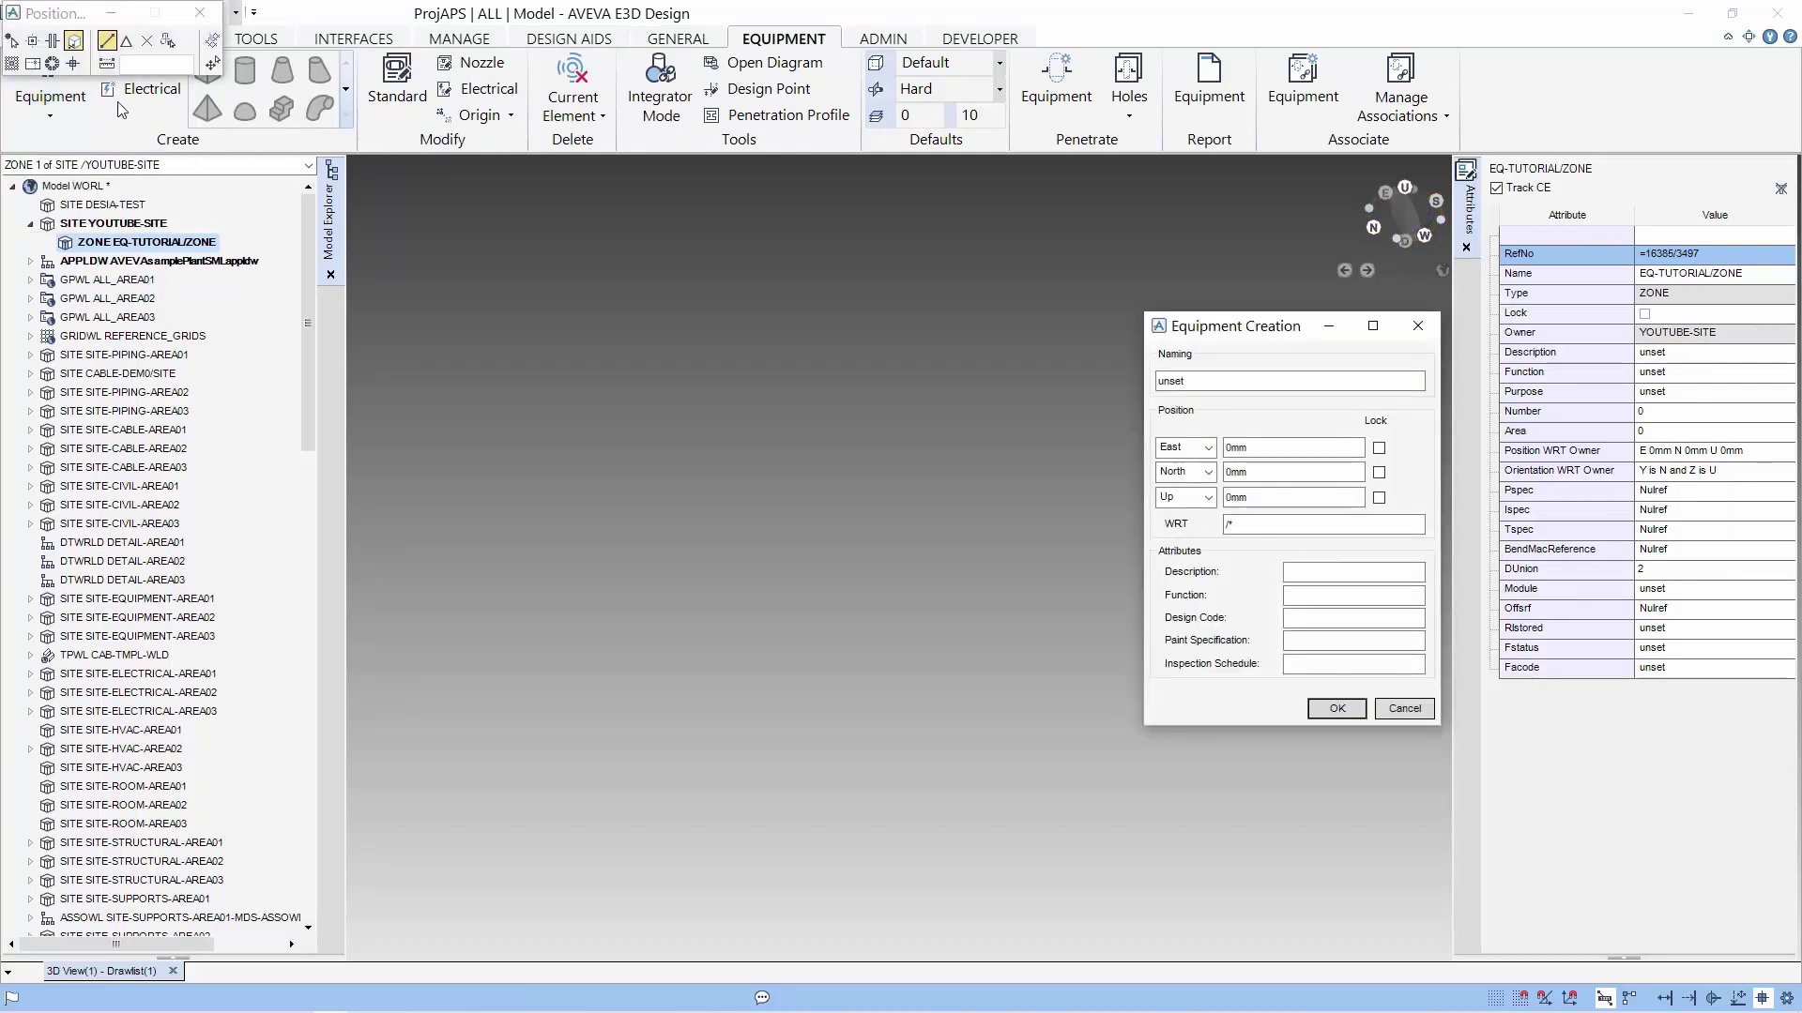
drag(50, 20, 418, 202)
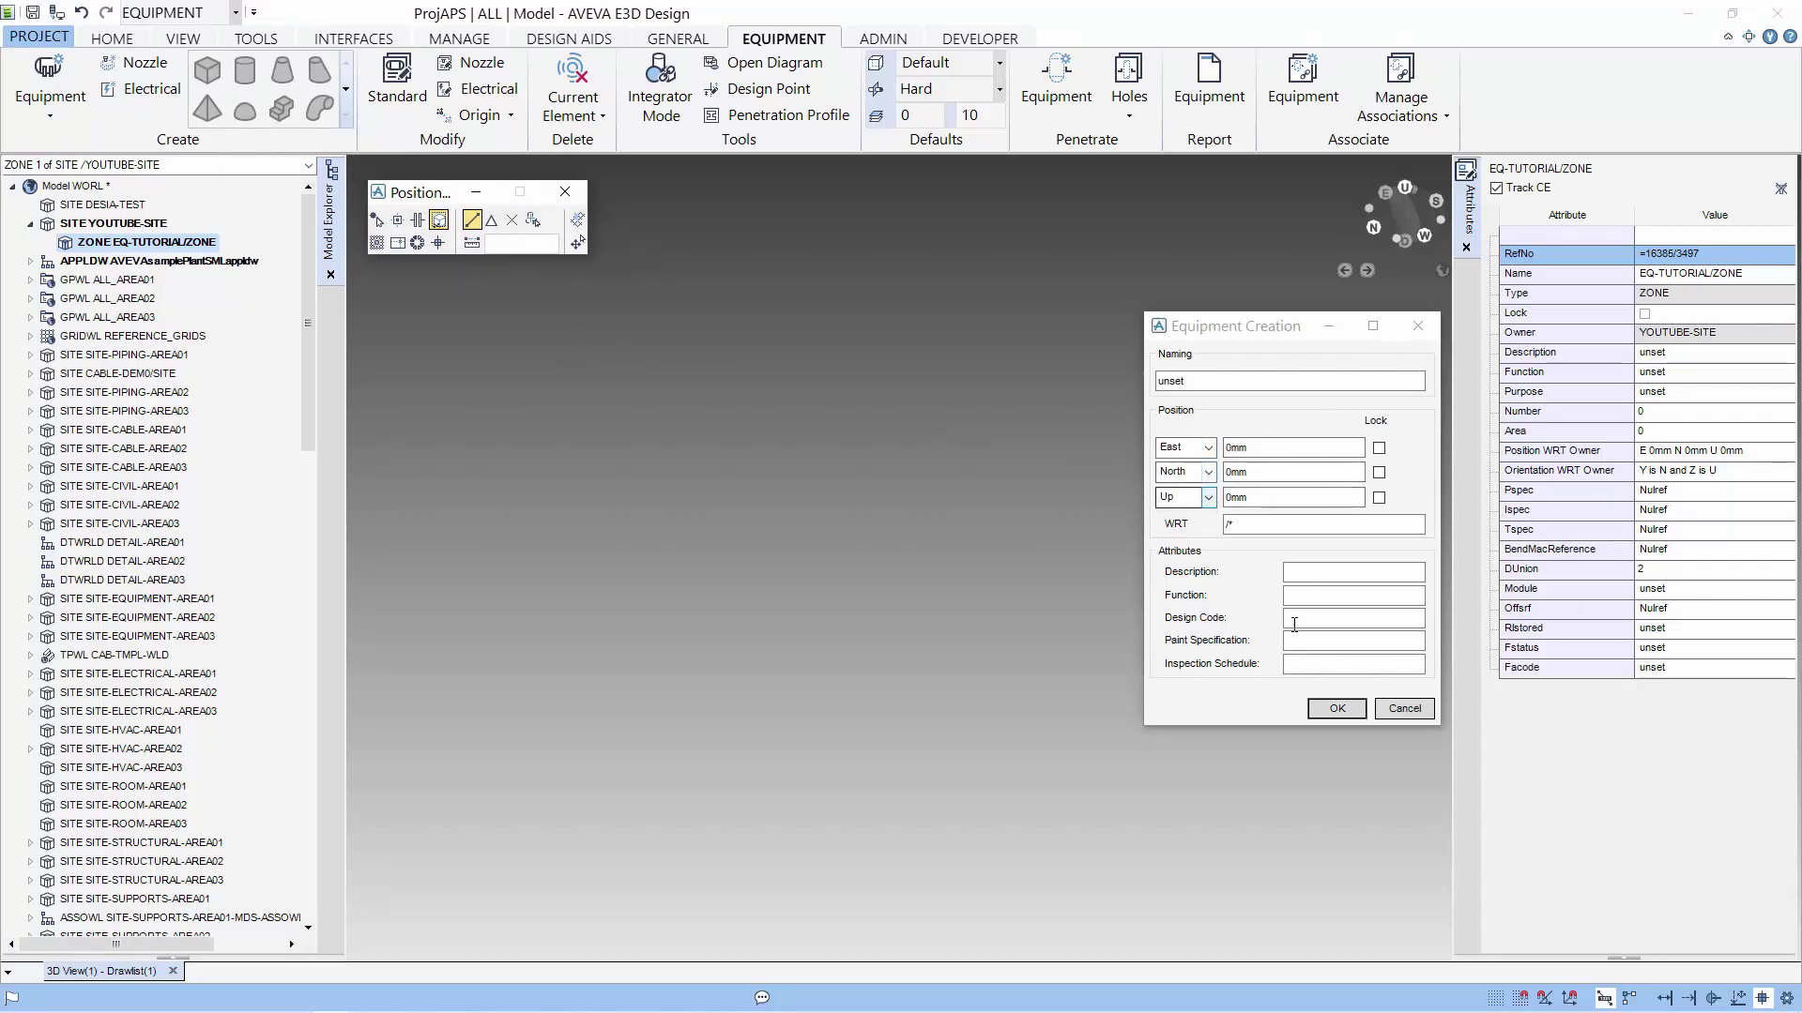
click(1212, 380)
drag(1211, 380, 1131, 380)
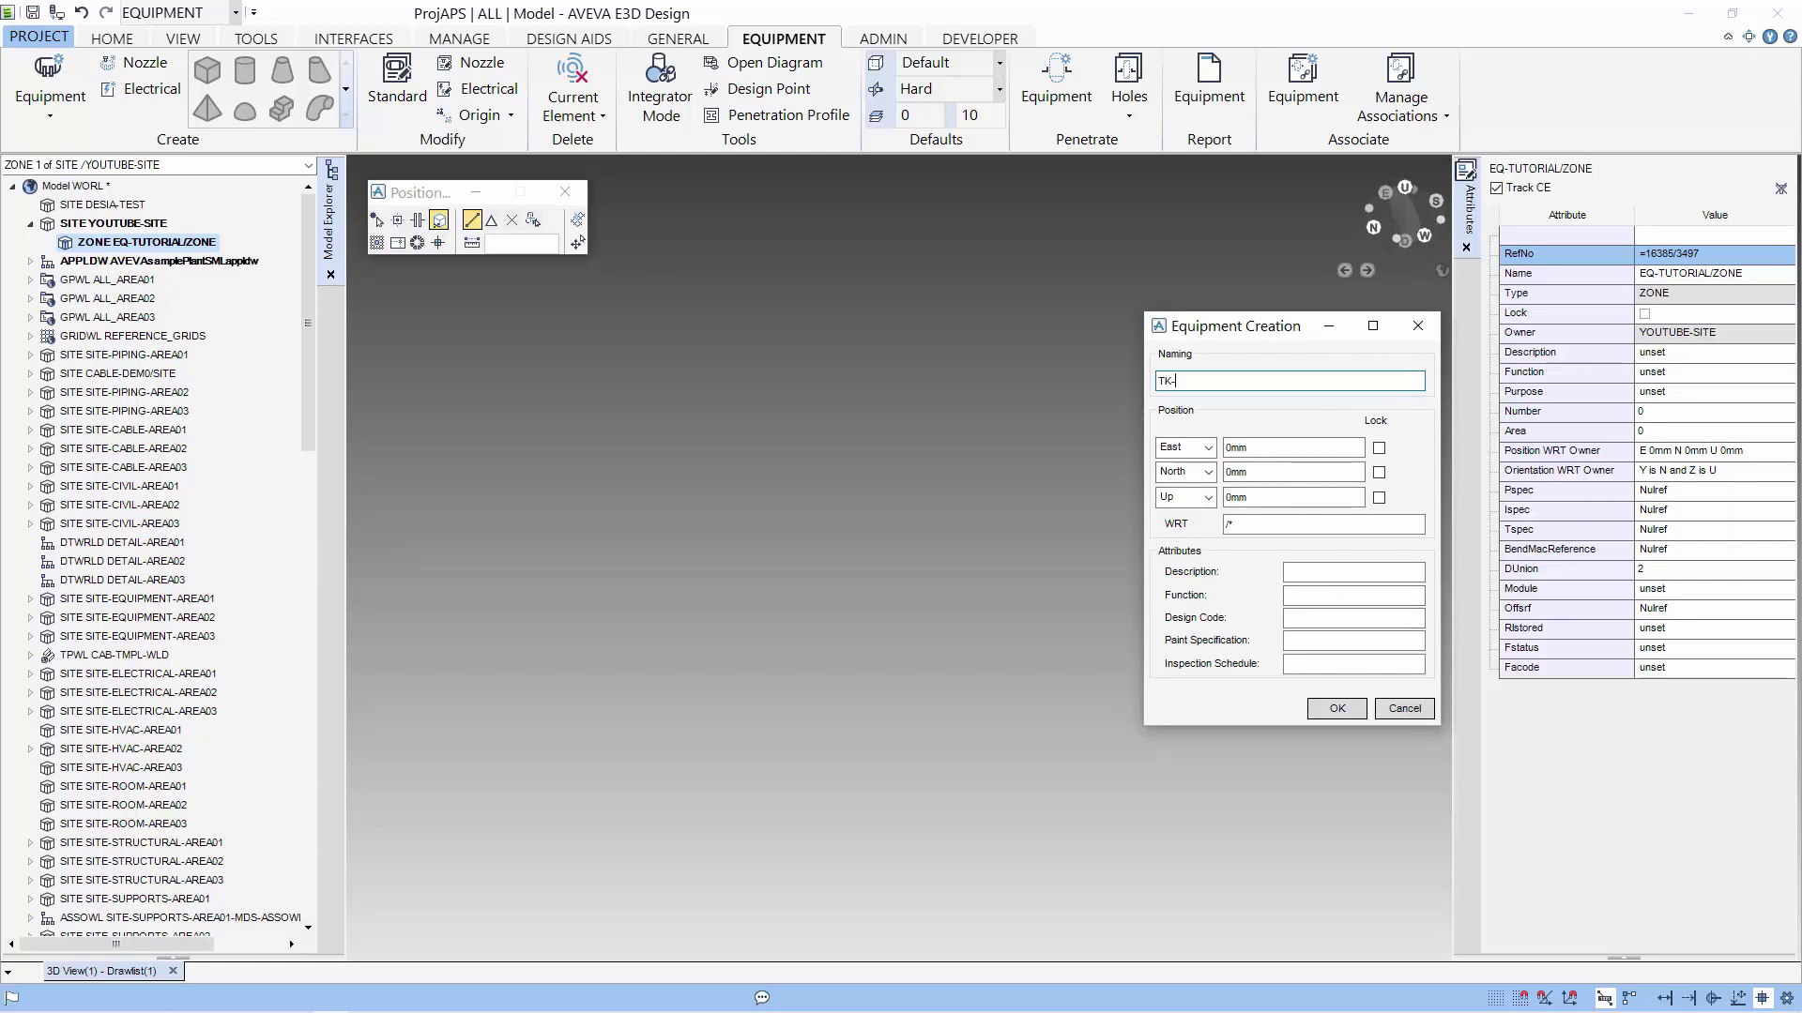
click(1339, 708)
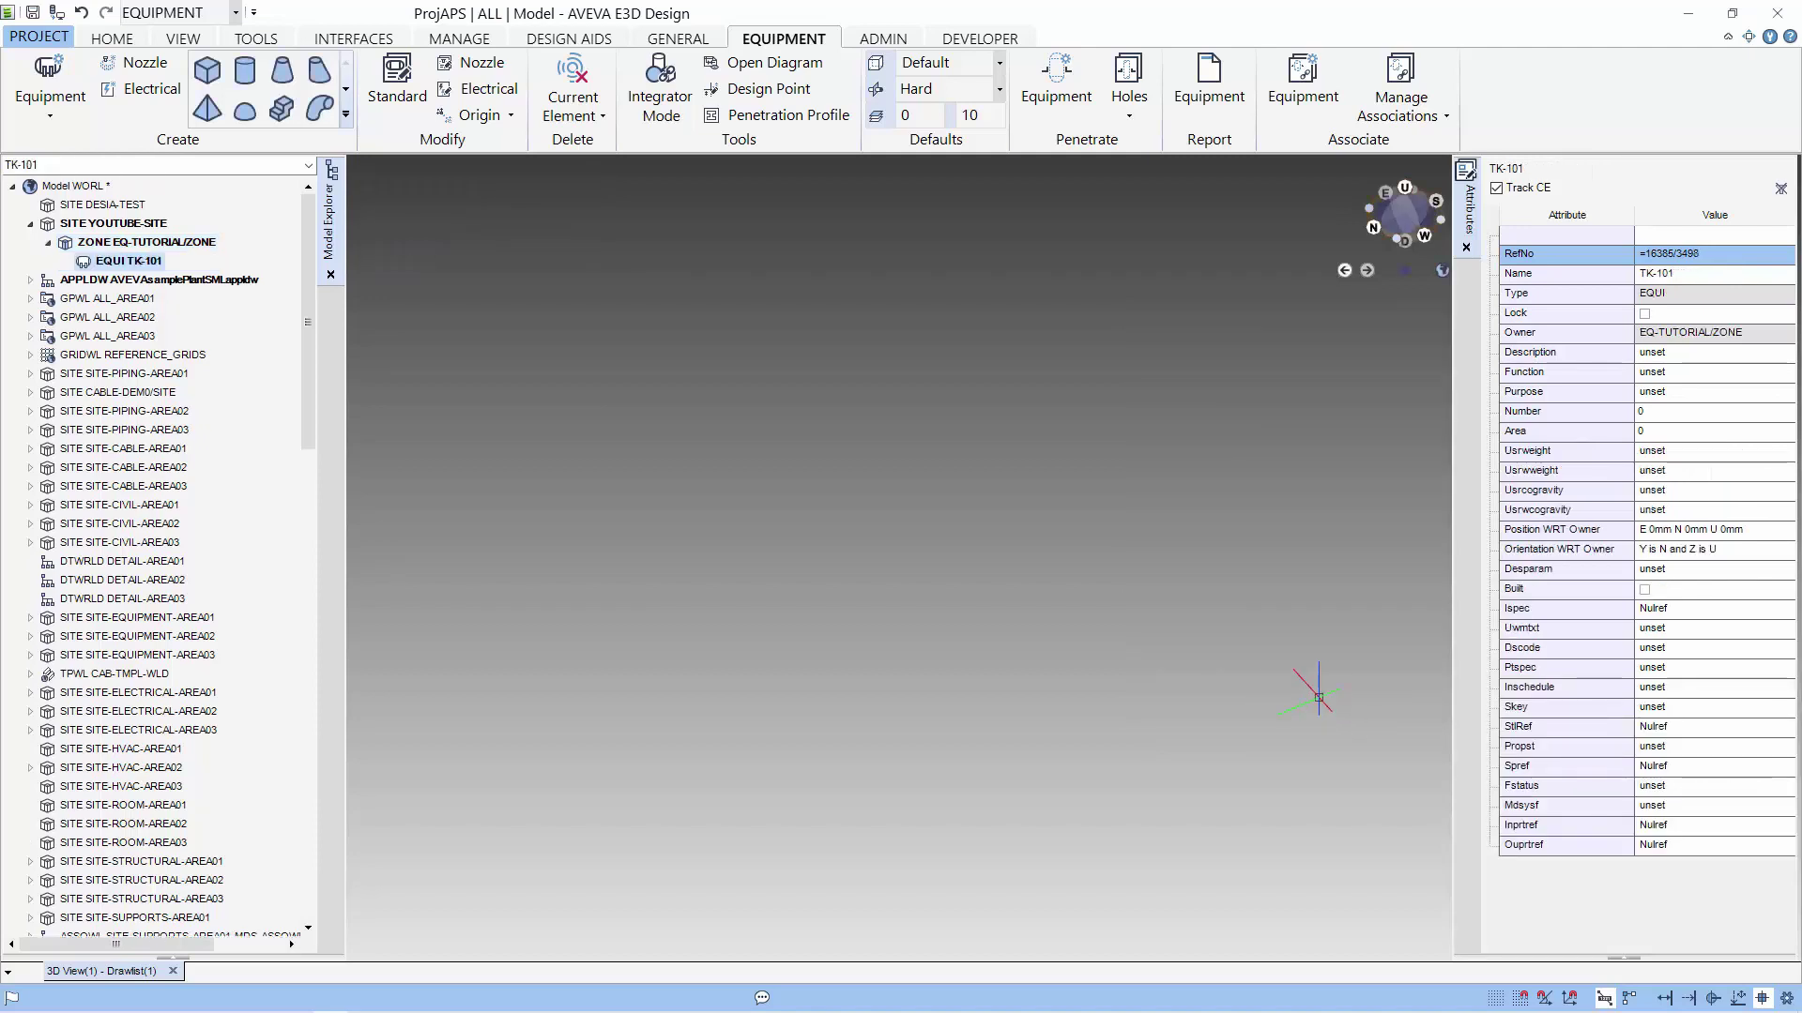
Step: Start a cylinder primitive for TK-101 with its base centre at absolute coordinates E 0, N 0, U 0 mm
click(253, 83)
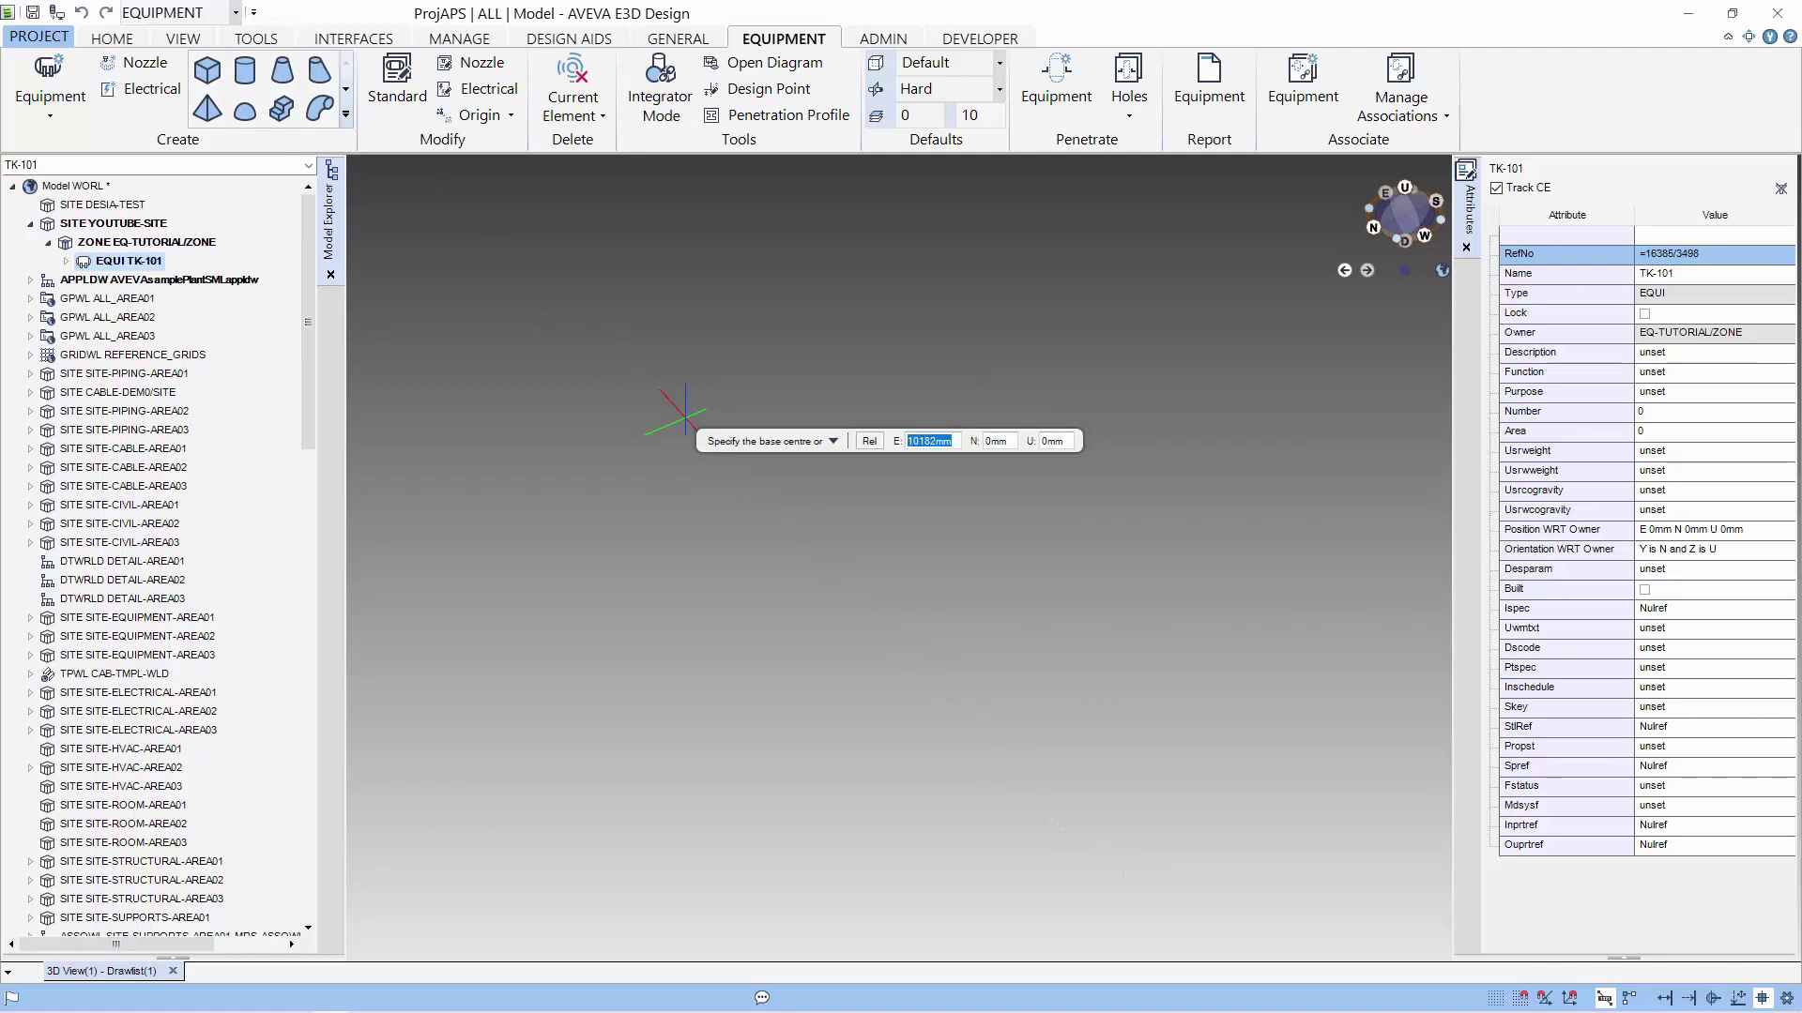
click(1005, 441)
key(Tab)
key(Tab)
text(0)
key(Tab)
text(0)
key(Tab)
text(0)
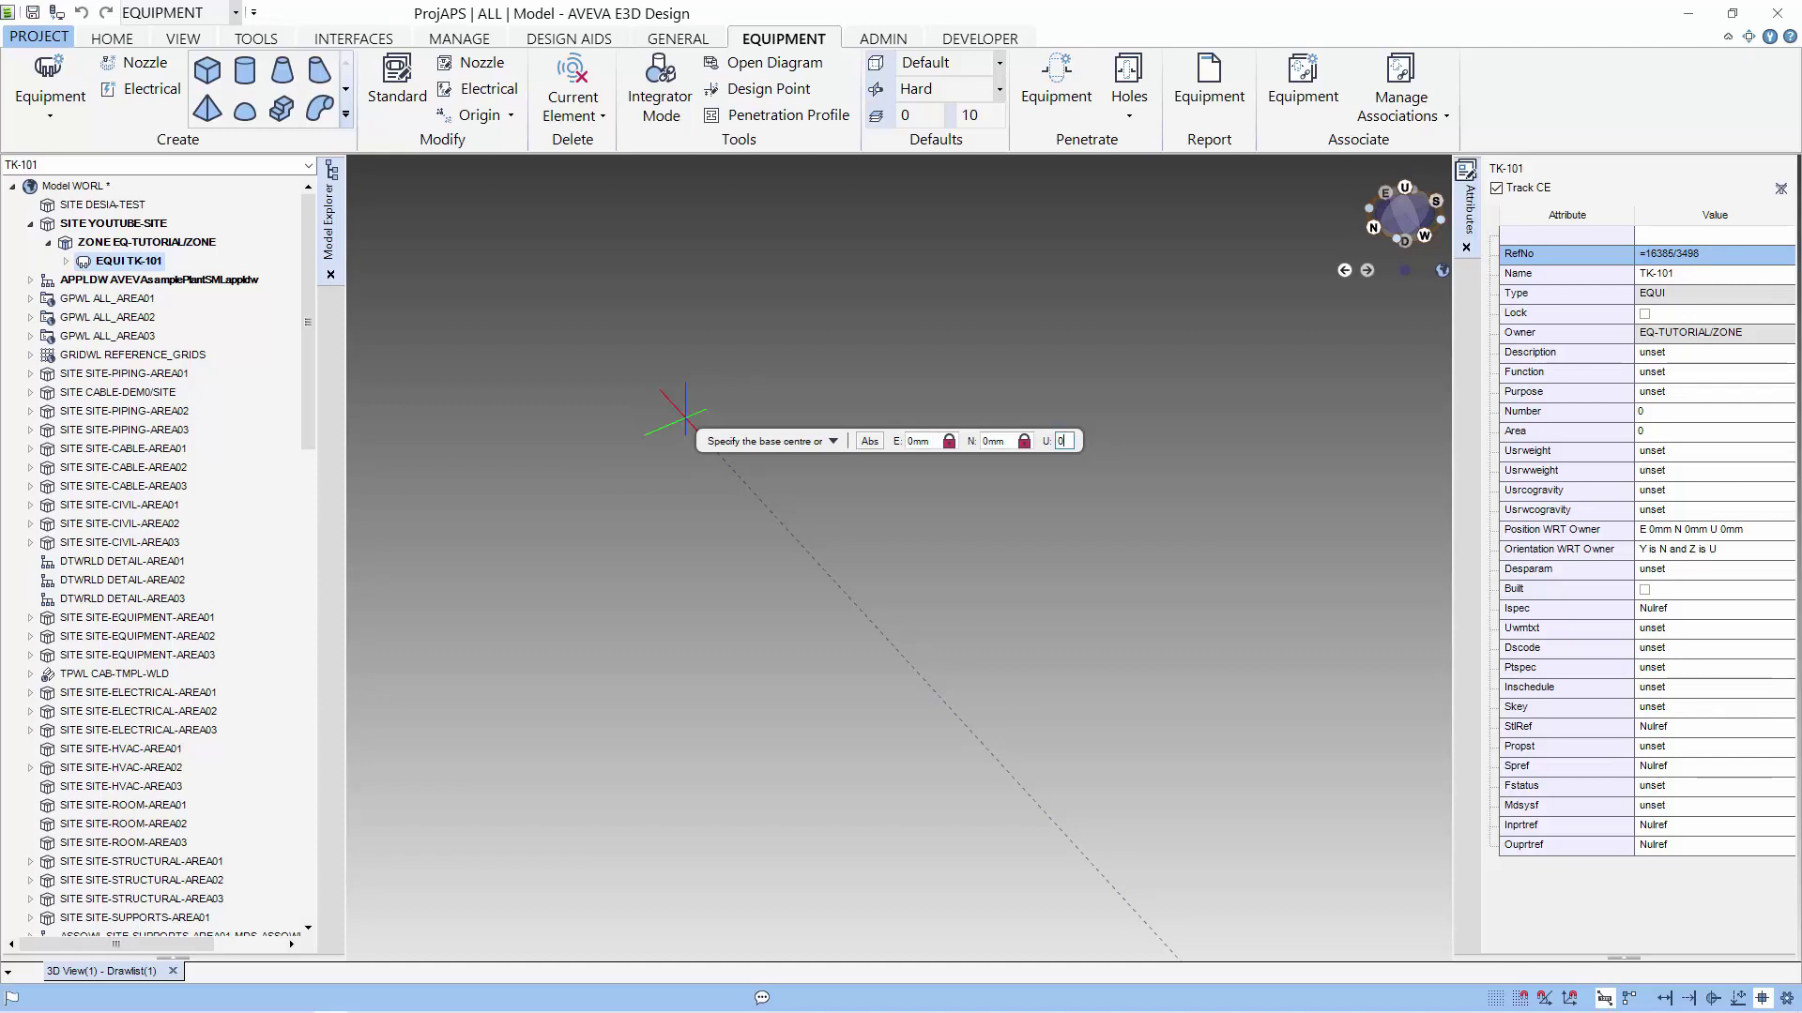
key(Return)
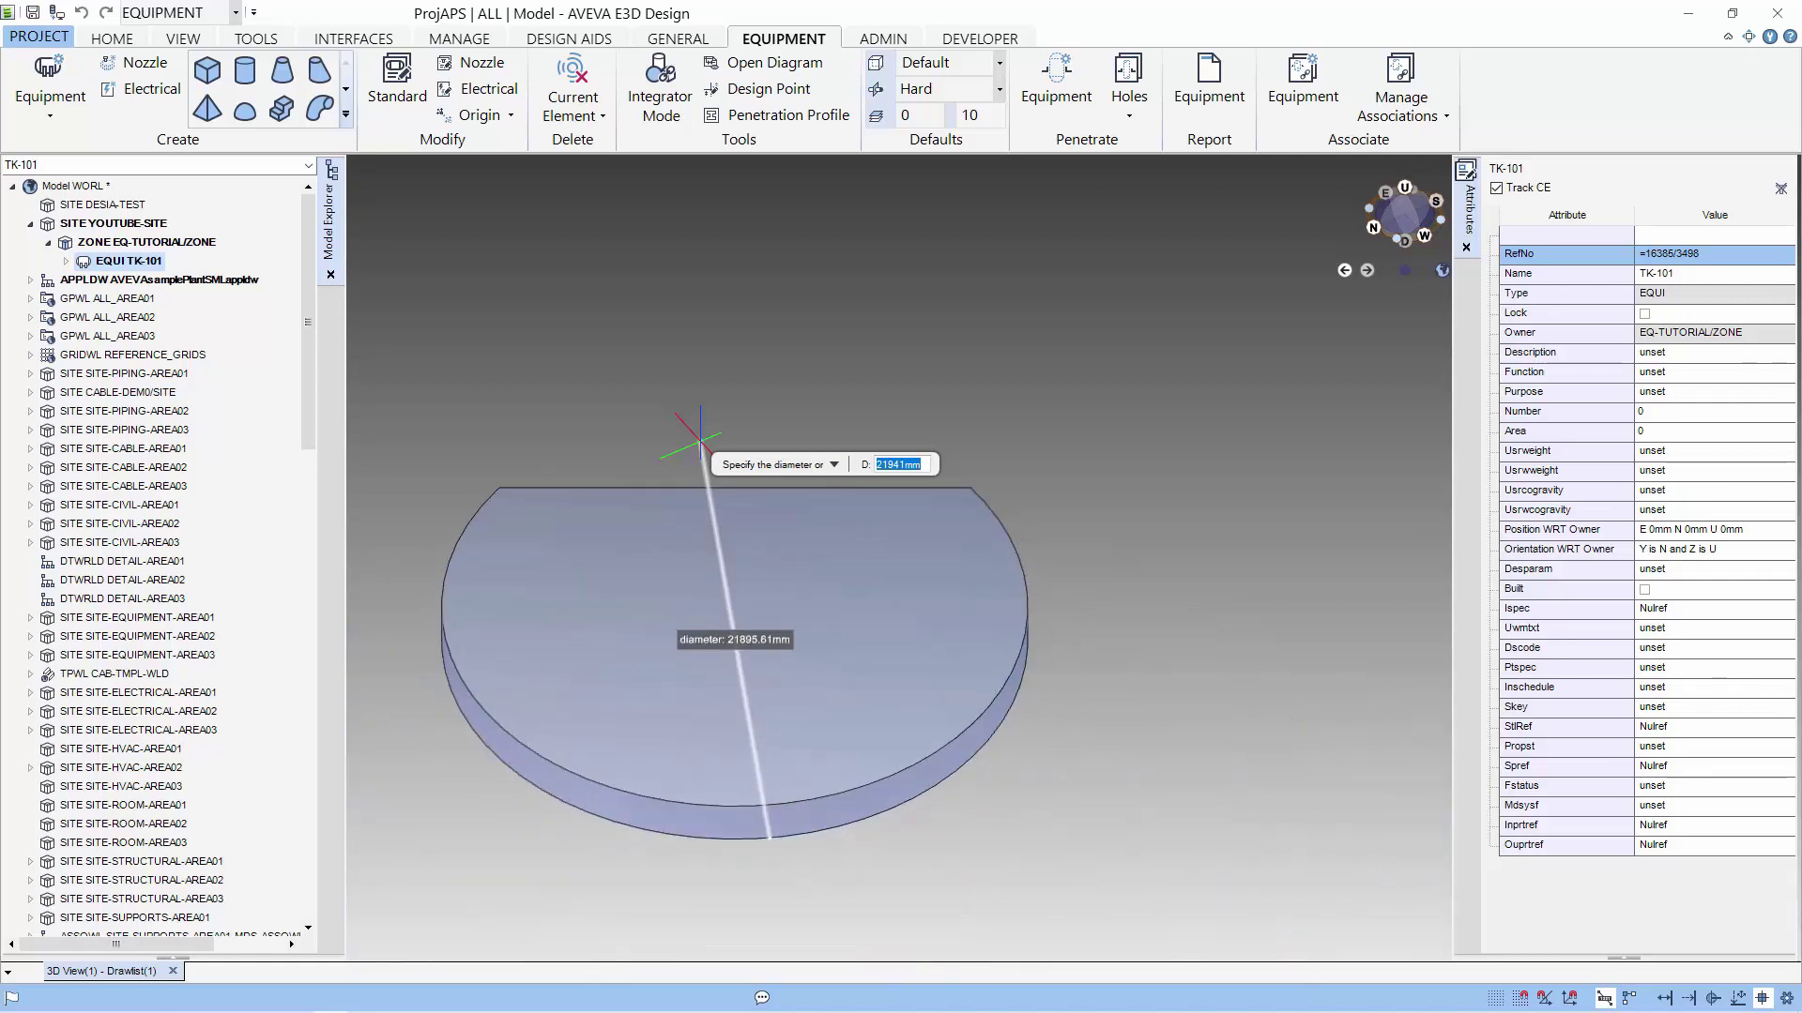
Step: Give the cylinder a diameter of 4120 mm and a height of 10000 mm
text(412)
text(0)
key(Return)
text(10000)
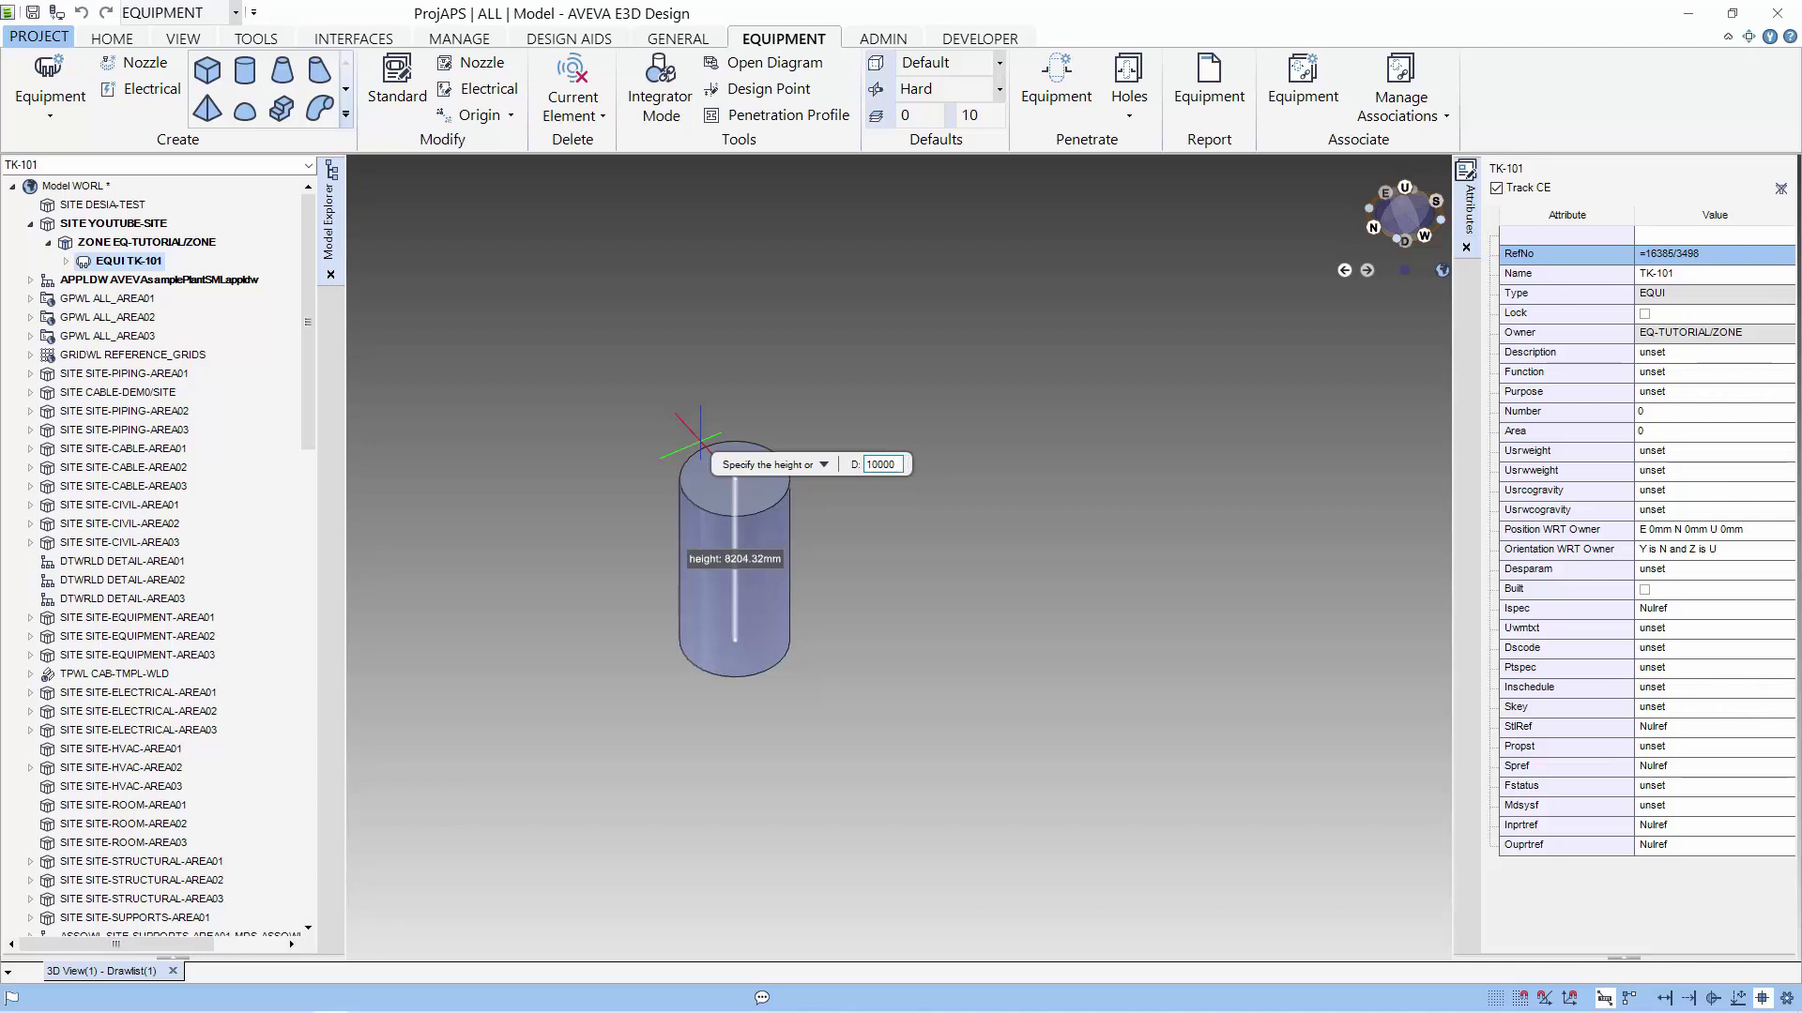
key(Return)
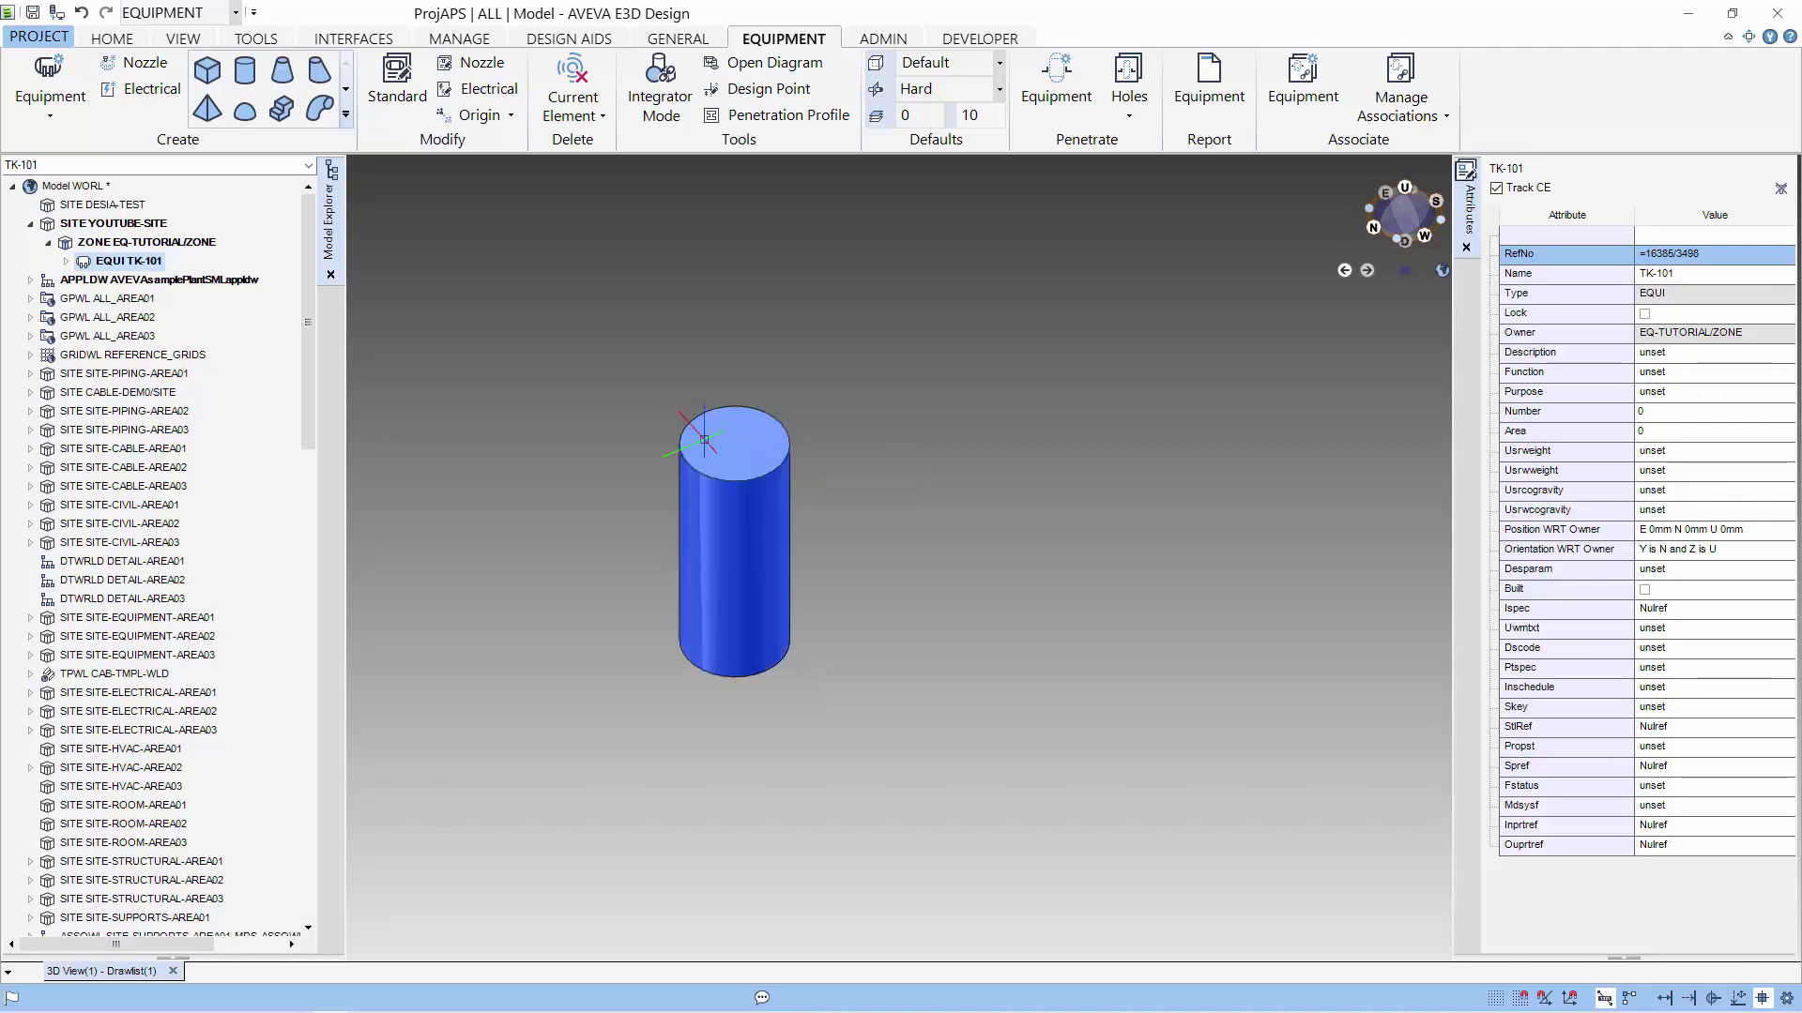
Step: Place a cone centred on the cylinder's top face, matching the cylinder's 4120 mm diameter at the base, with a height of 500 mm
scroll(692, 444, up, 4)
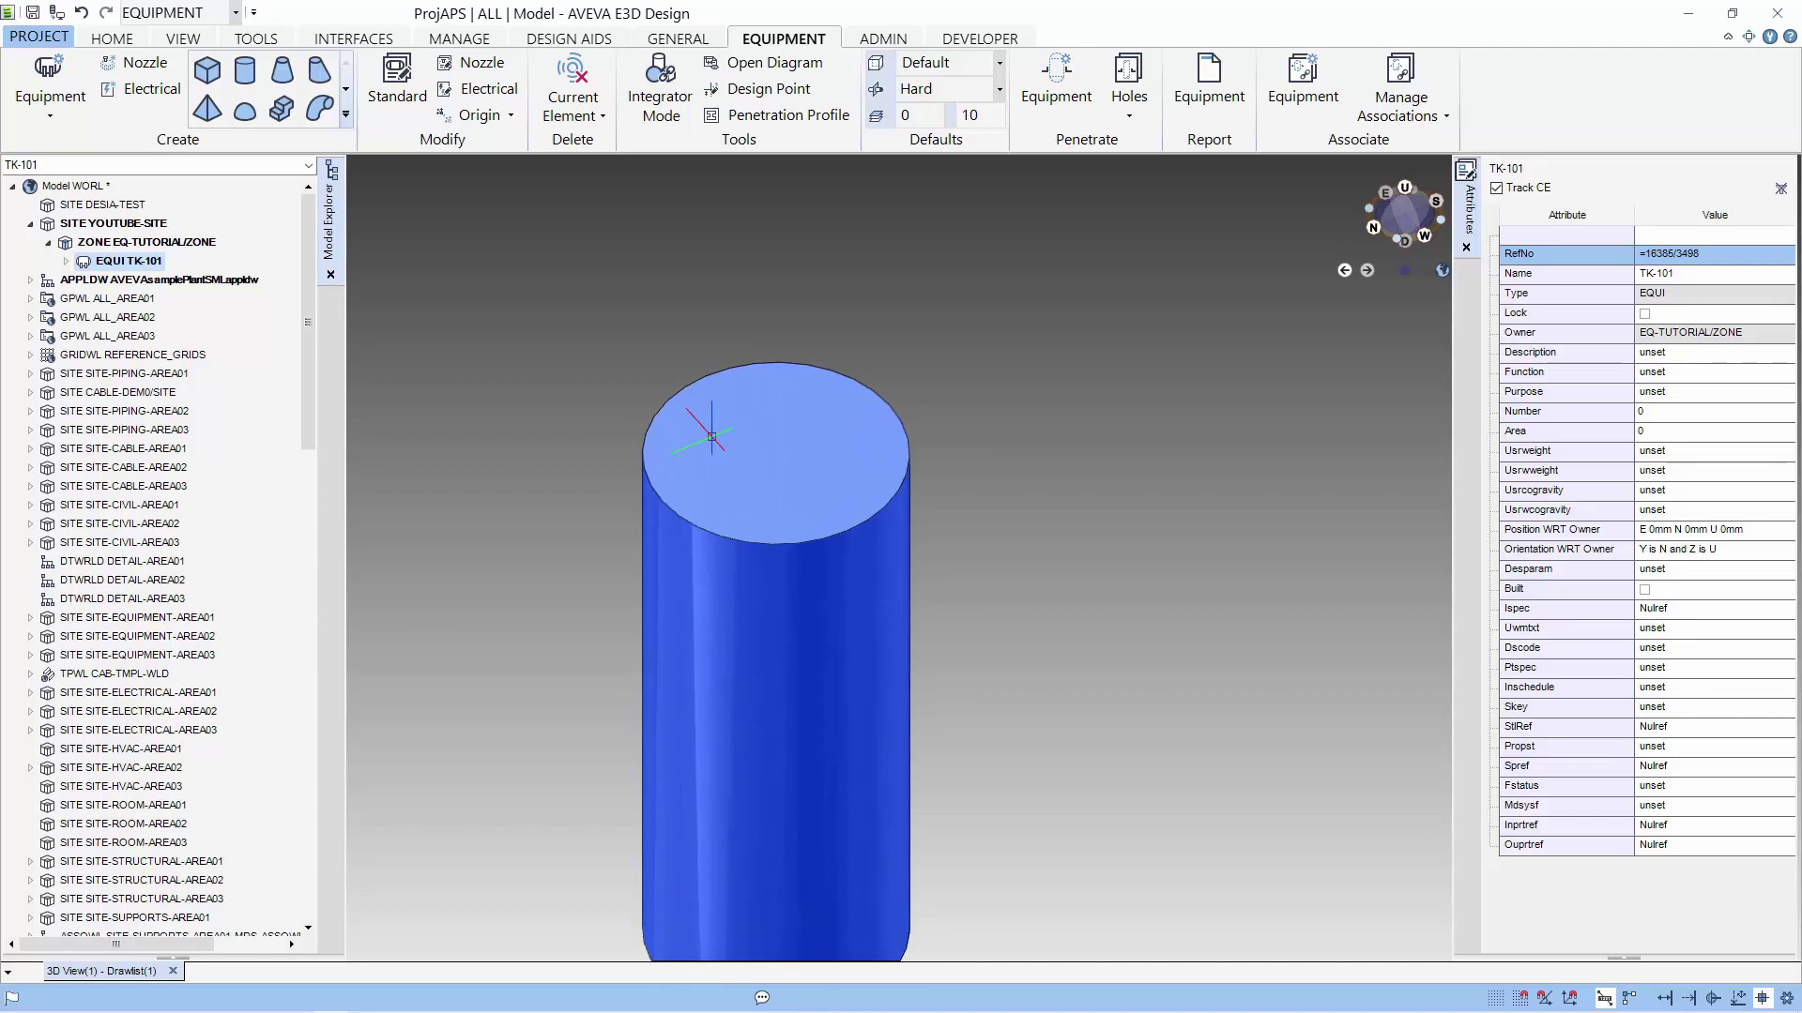
click(345, 113)
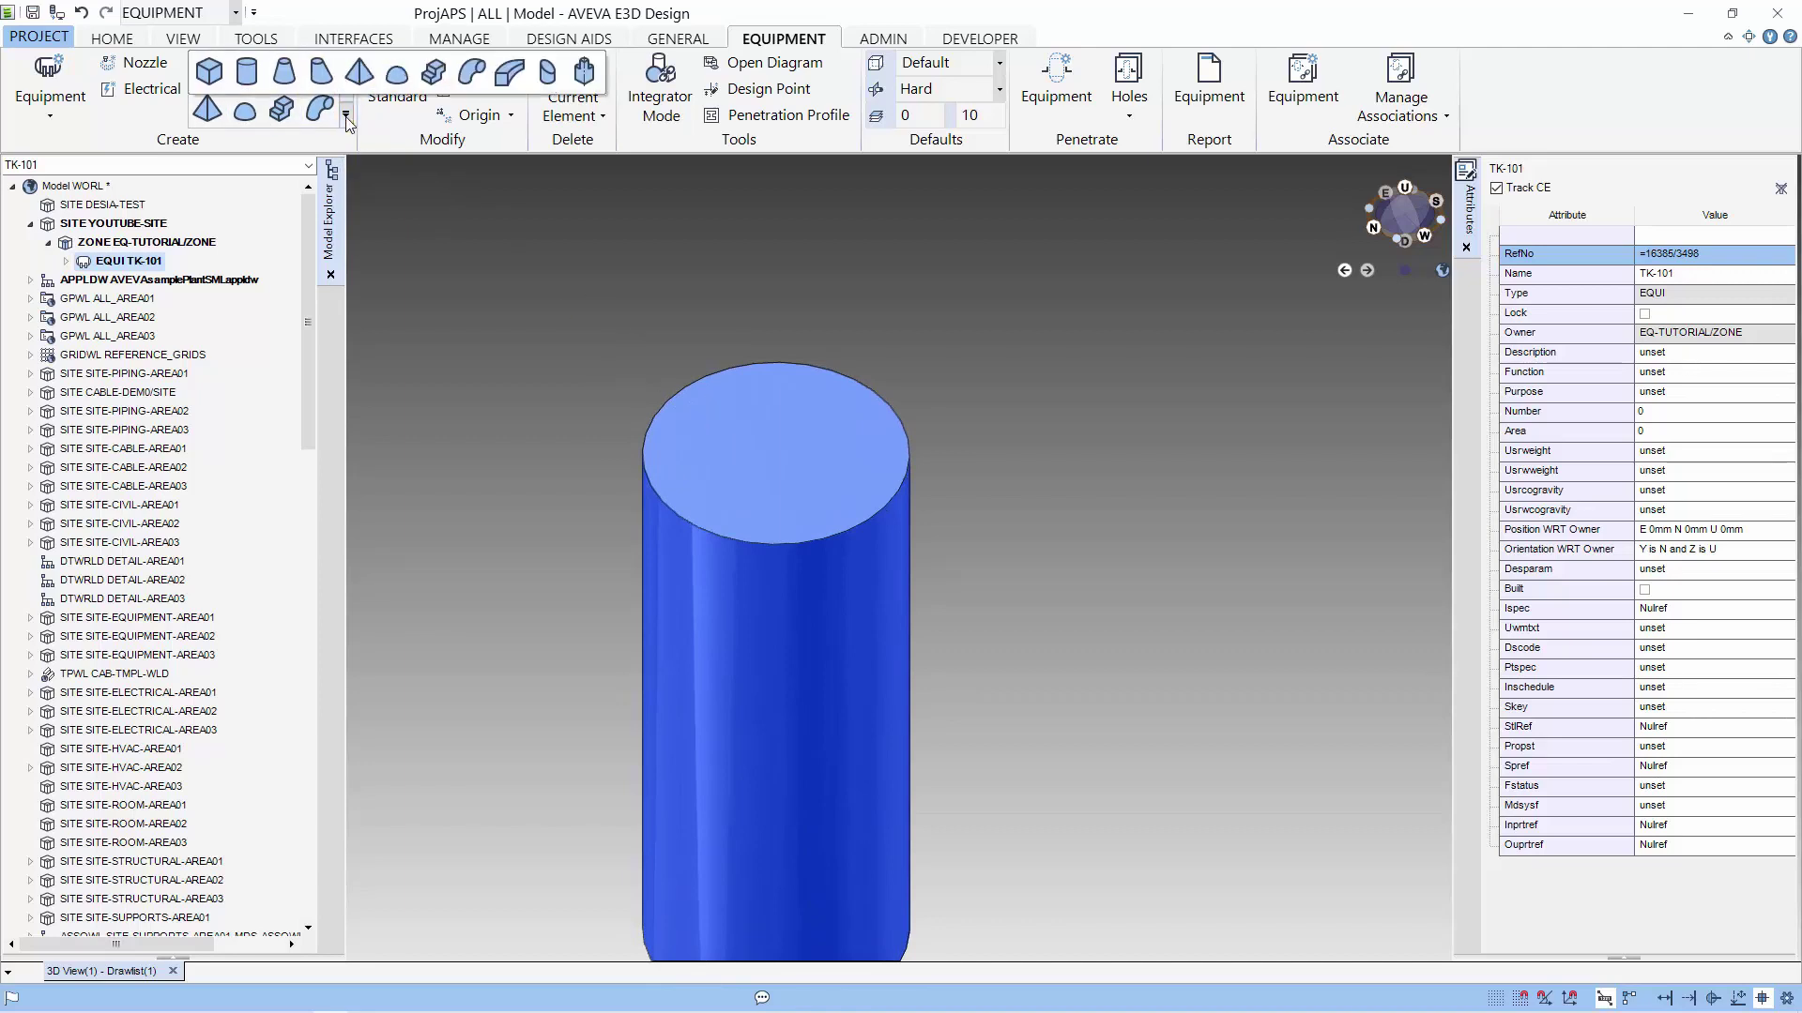
click(285, 71)
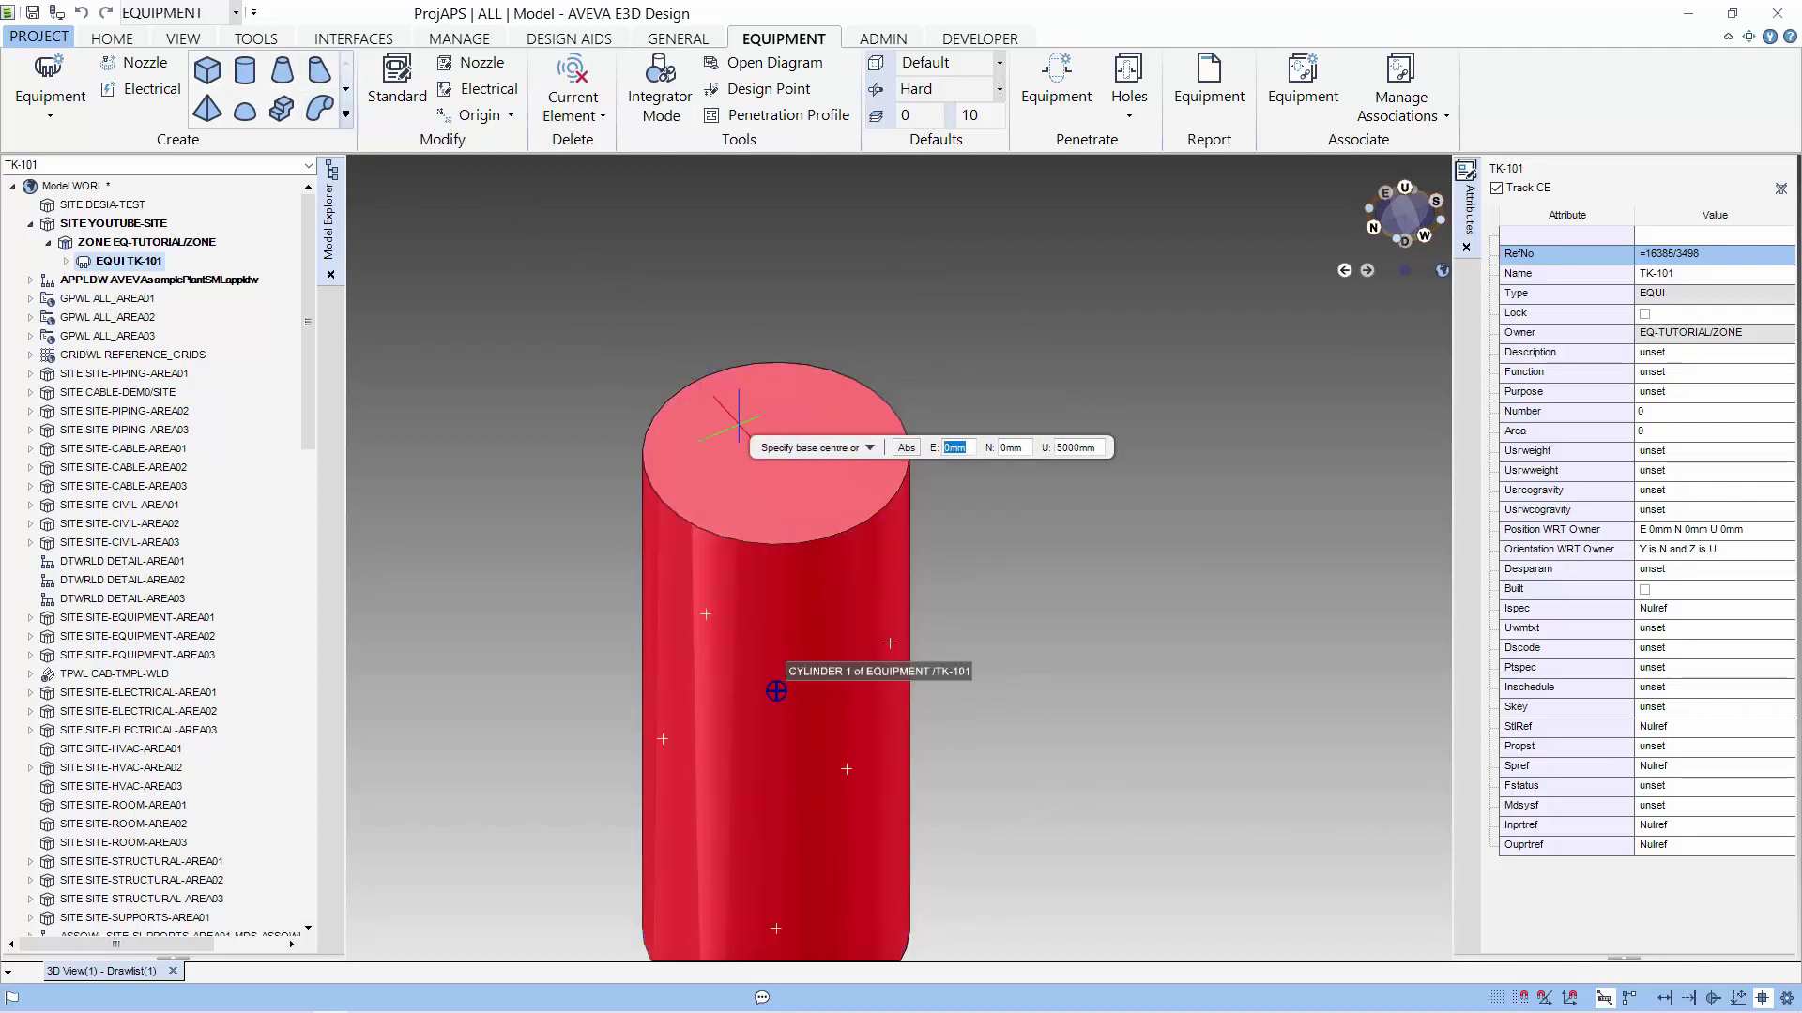
click(775, 455)
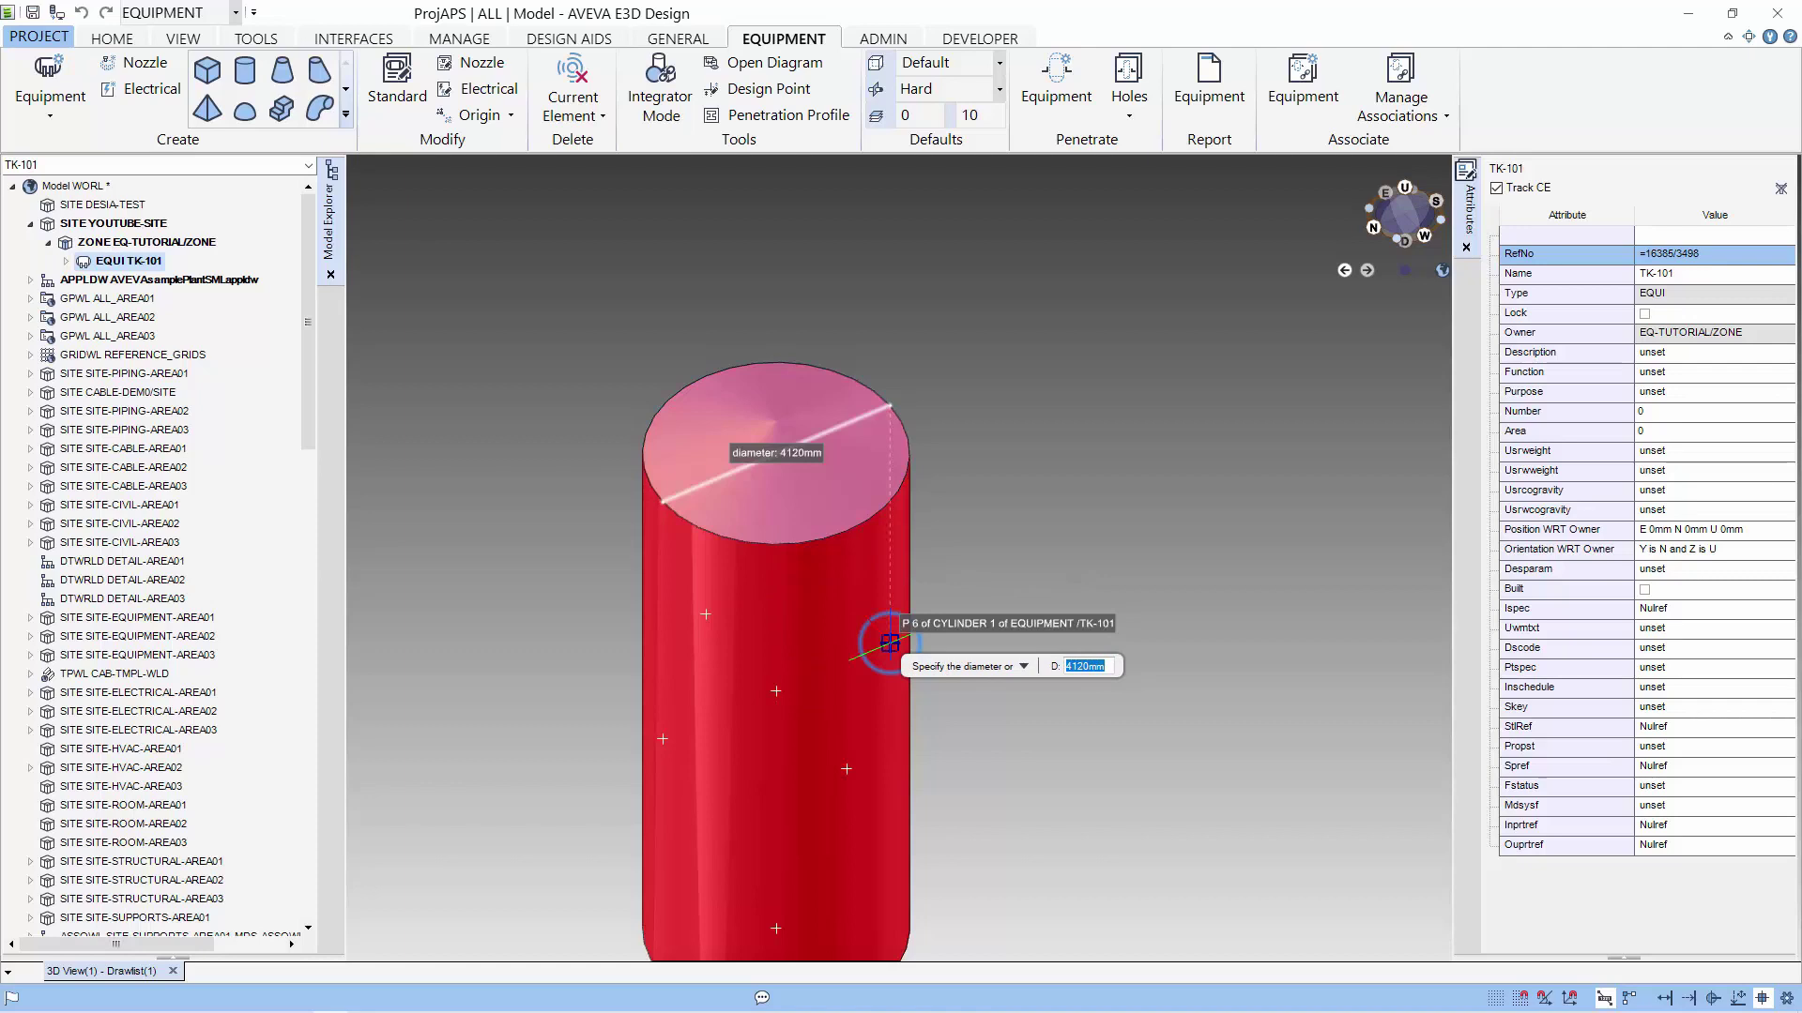
click(890, 644)
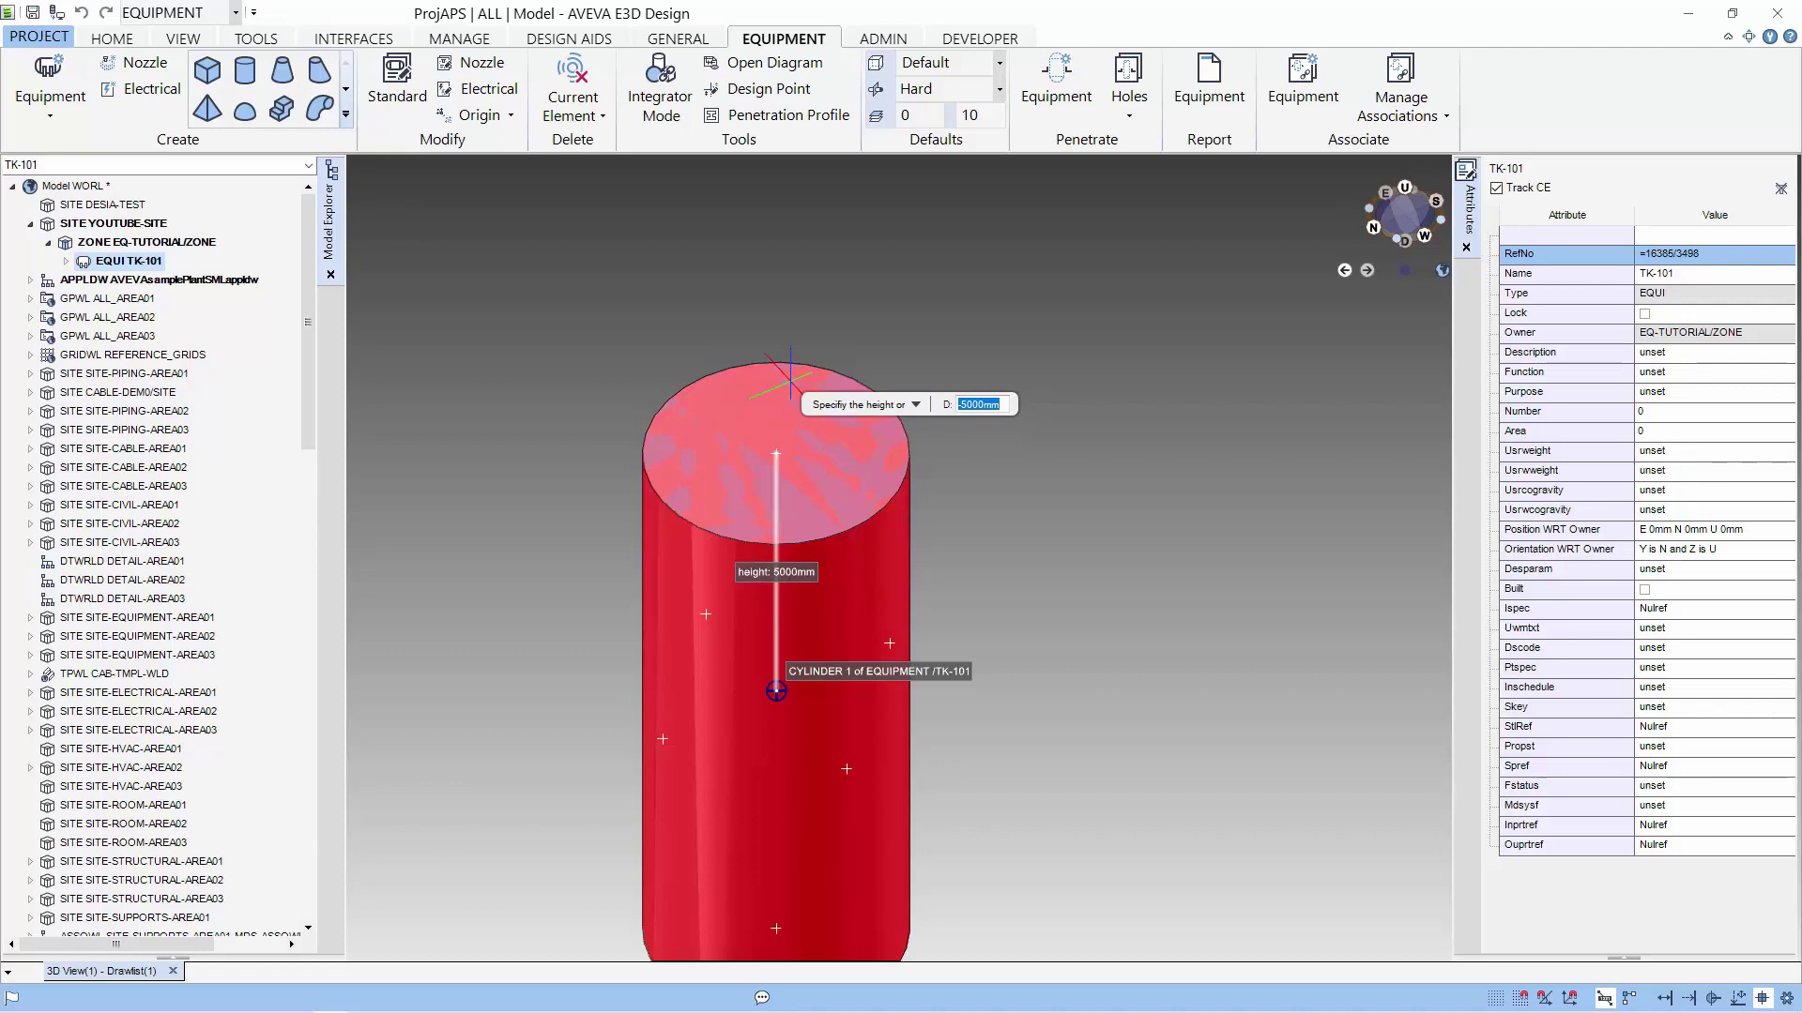
text(500)
key(Return)
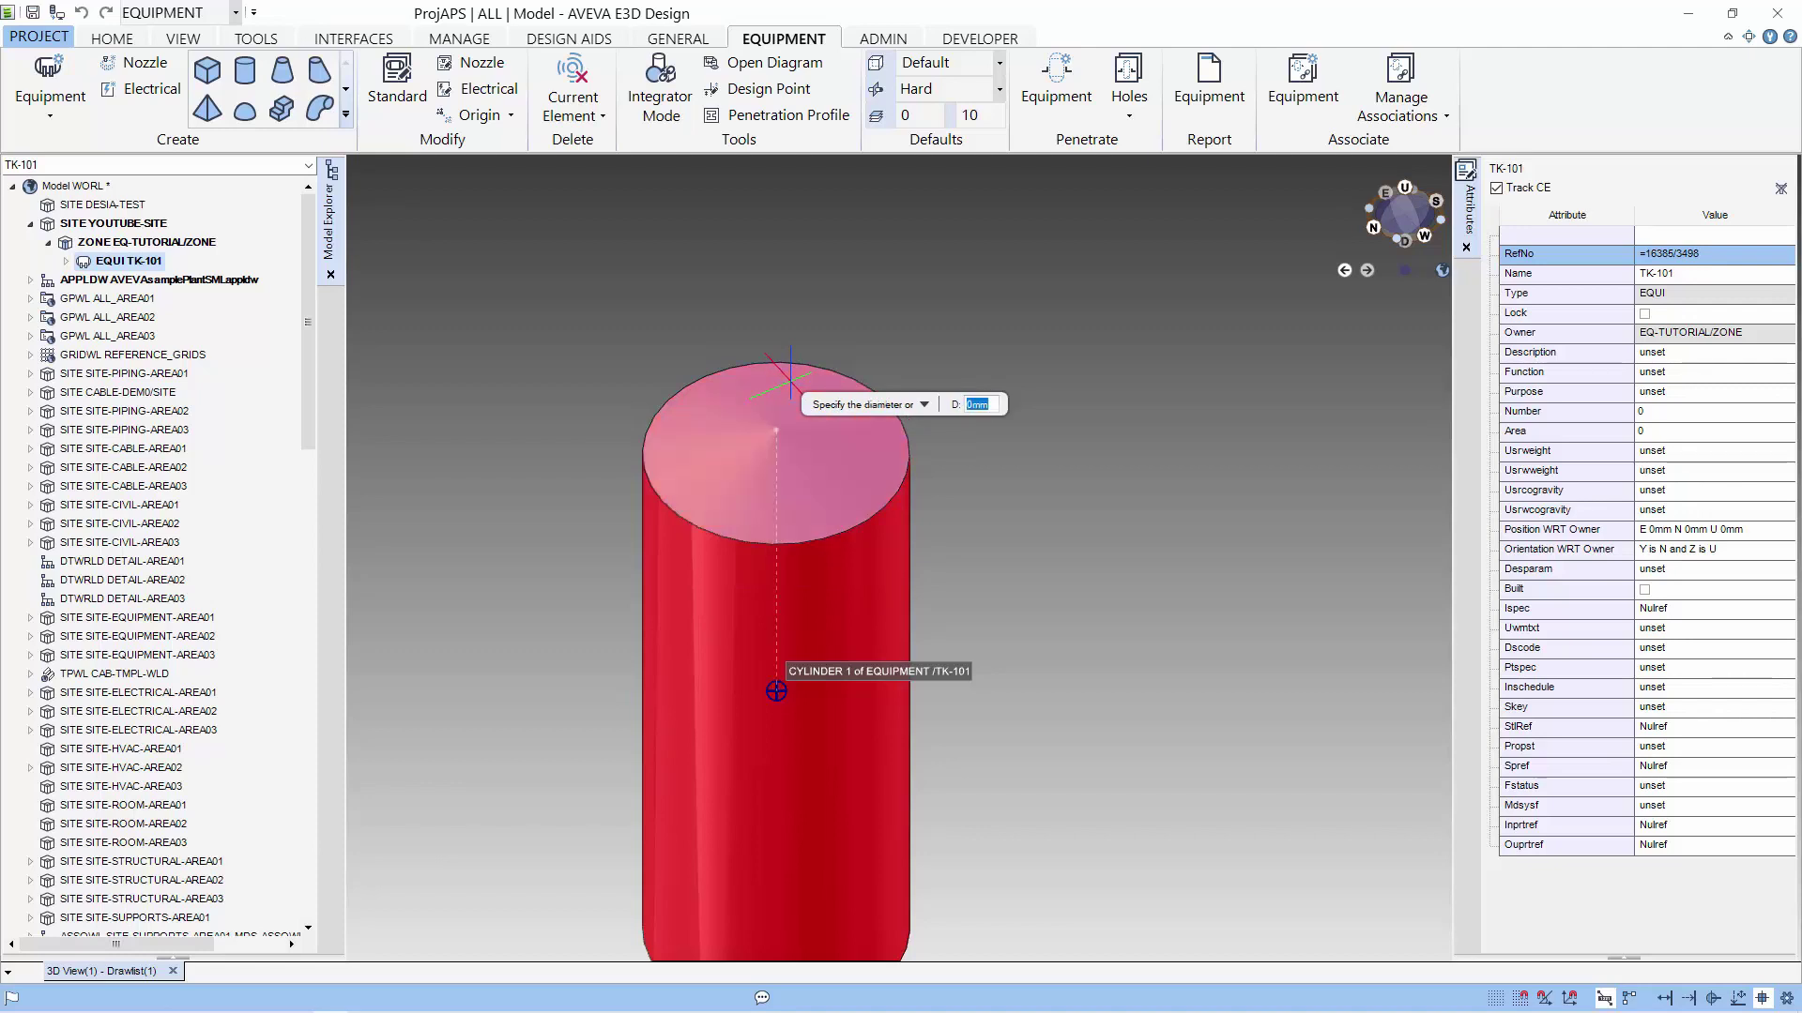
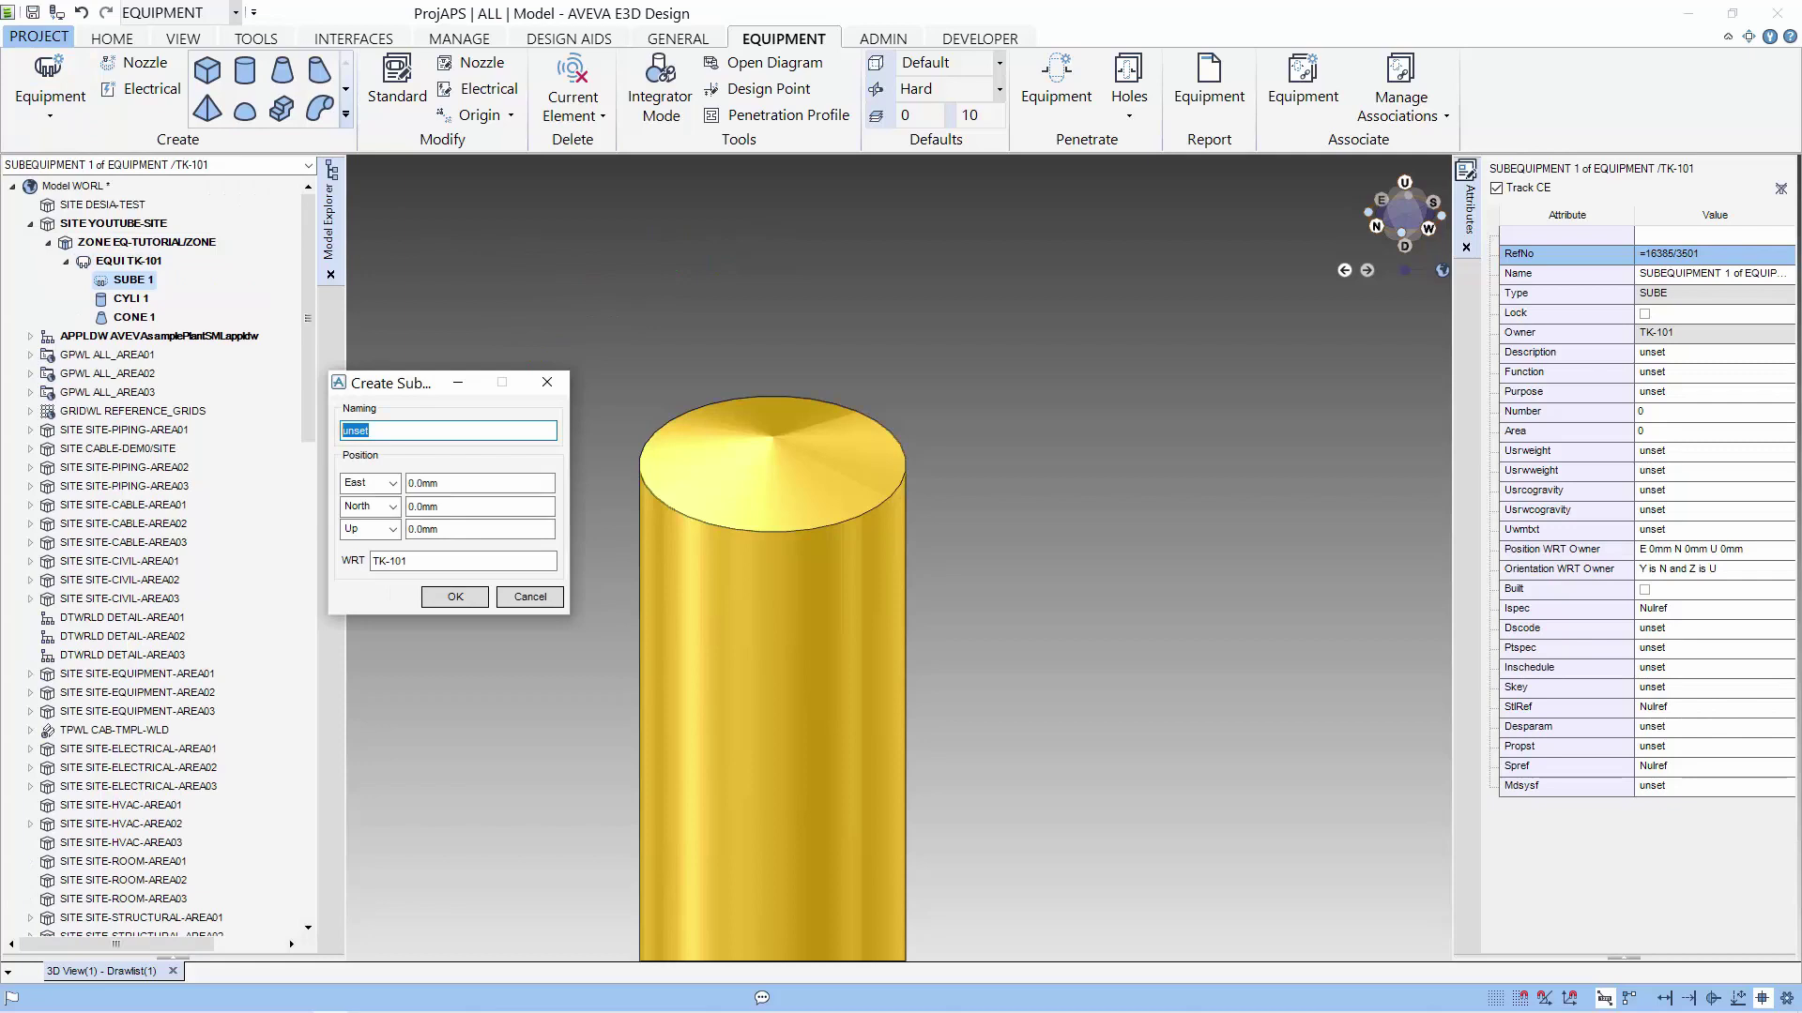
Step: Name the new sub-equipment of TK-101 /TK-101/NOZZ and create it at position 0, 0, 0 relative to TK-101
text(-101/NOZZ)
key(Tab)
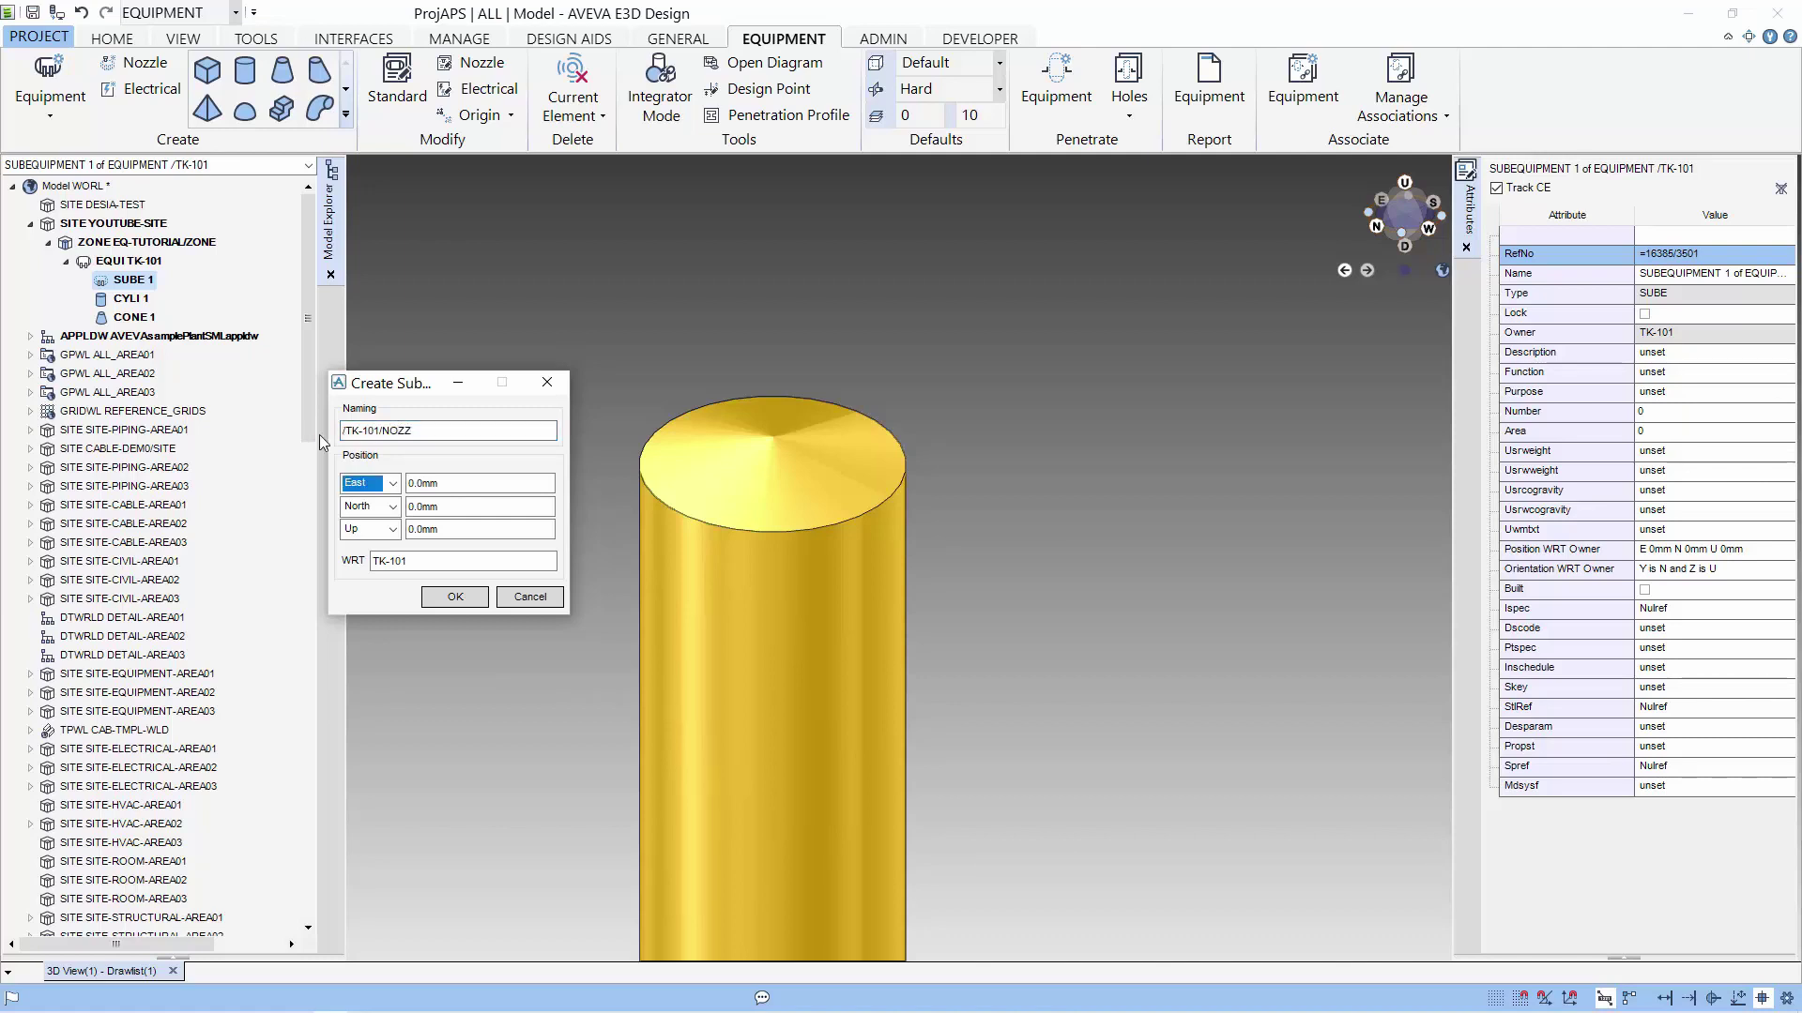
click(447, 597)
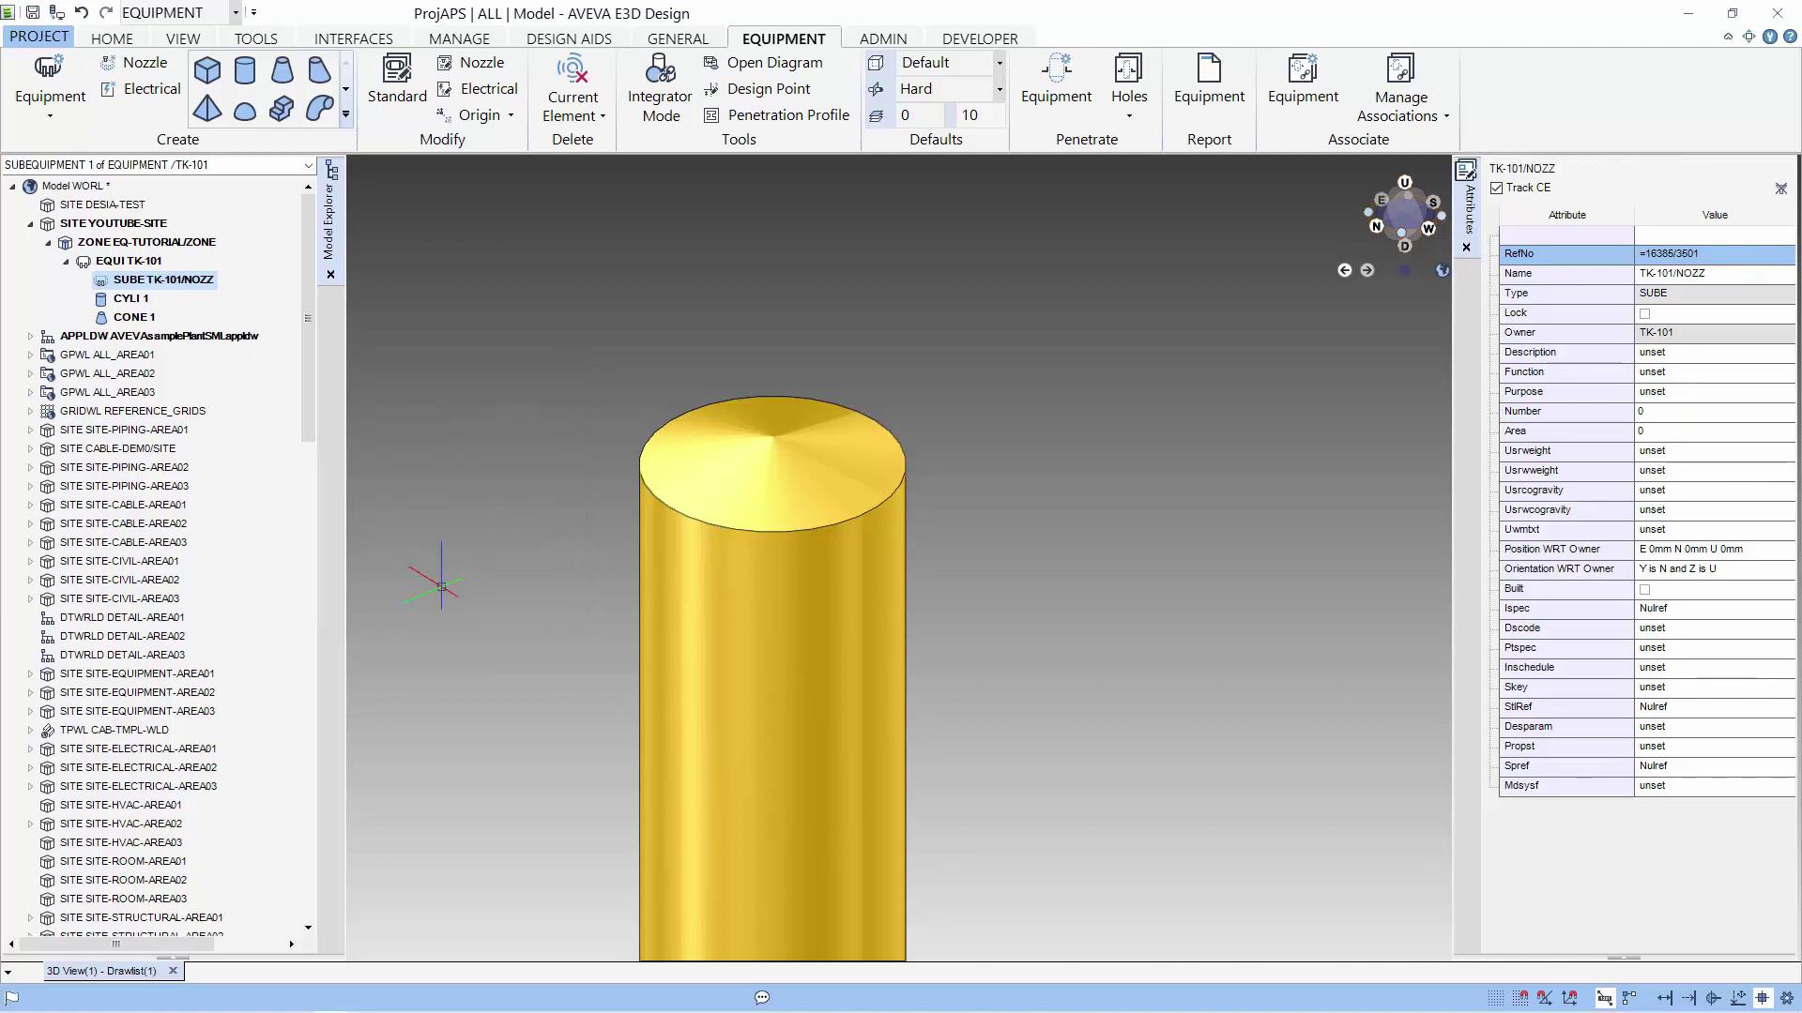
Step: Create nozzle /TK101/N2 in the sub-equipment from ANSI-NOZZLES, 300lb Ansi Flanges, with a 50 mm bore and 400 mm height
click(145, 66)
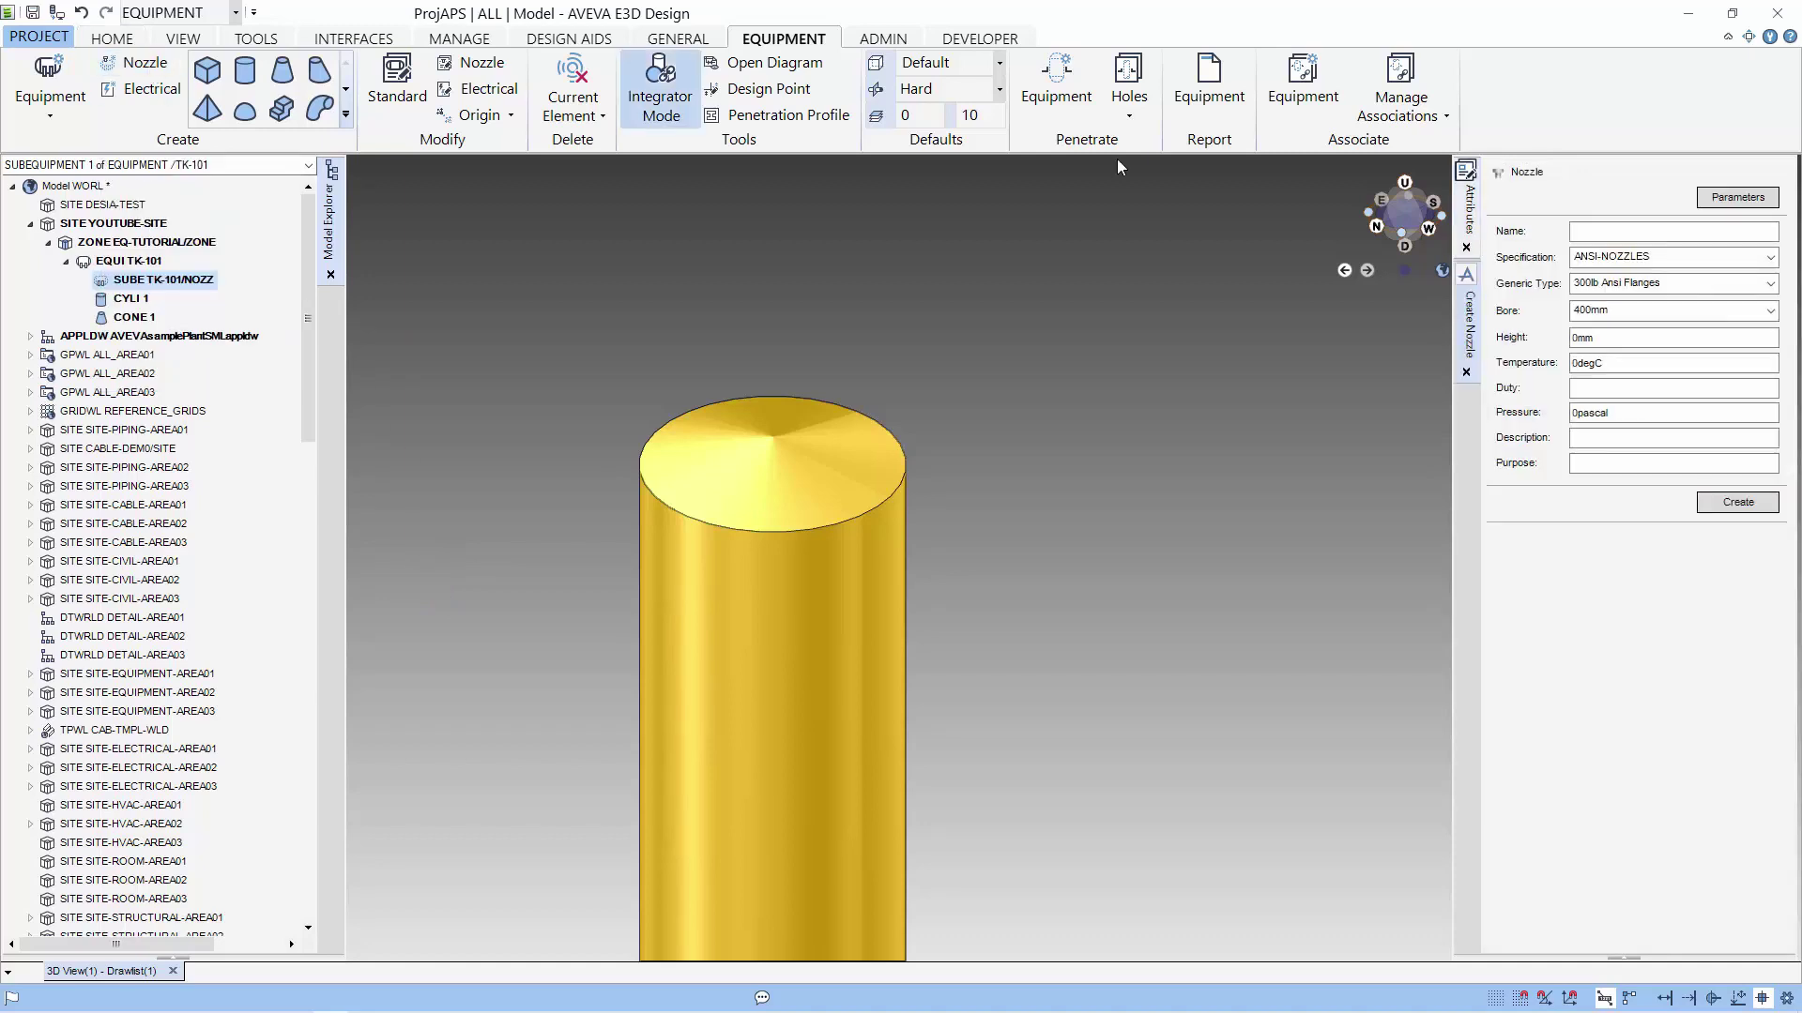
click(1612, 231)
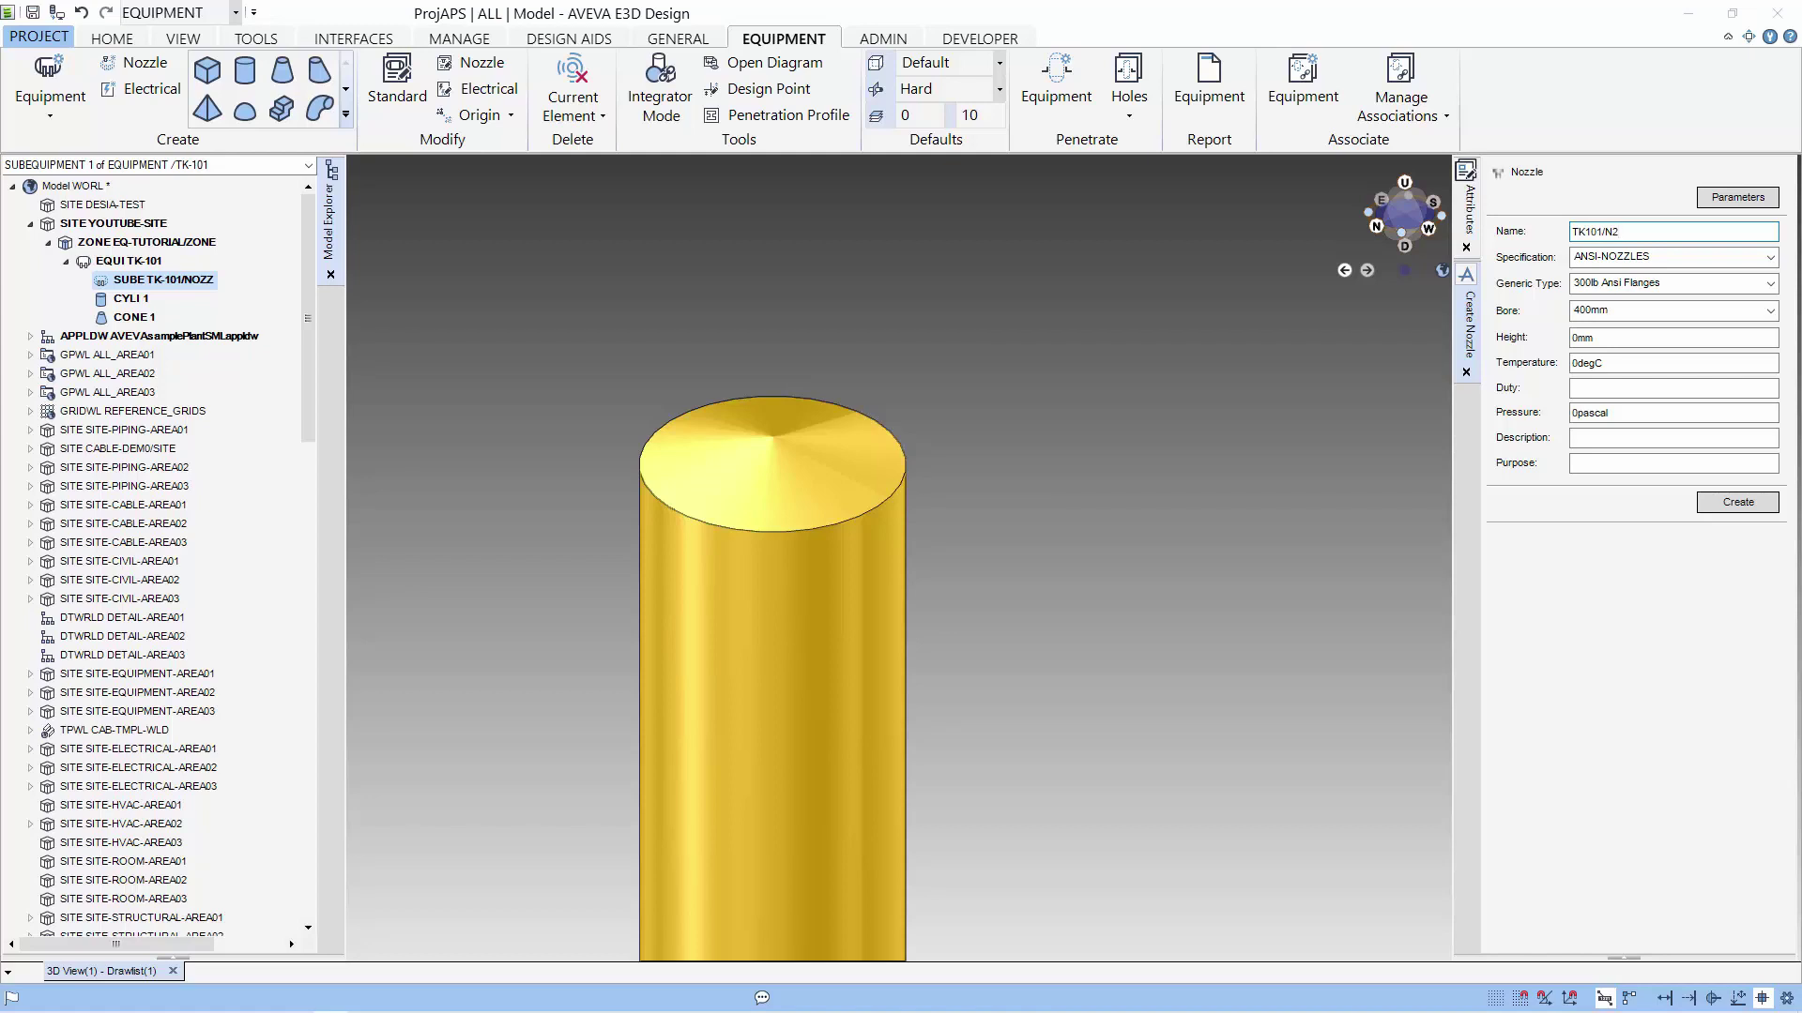
click(1637, 266)
click(1637, 275)
click(1636, 283)
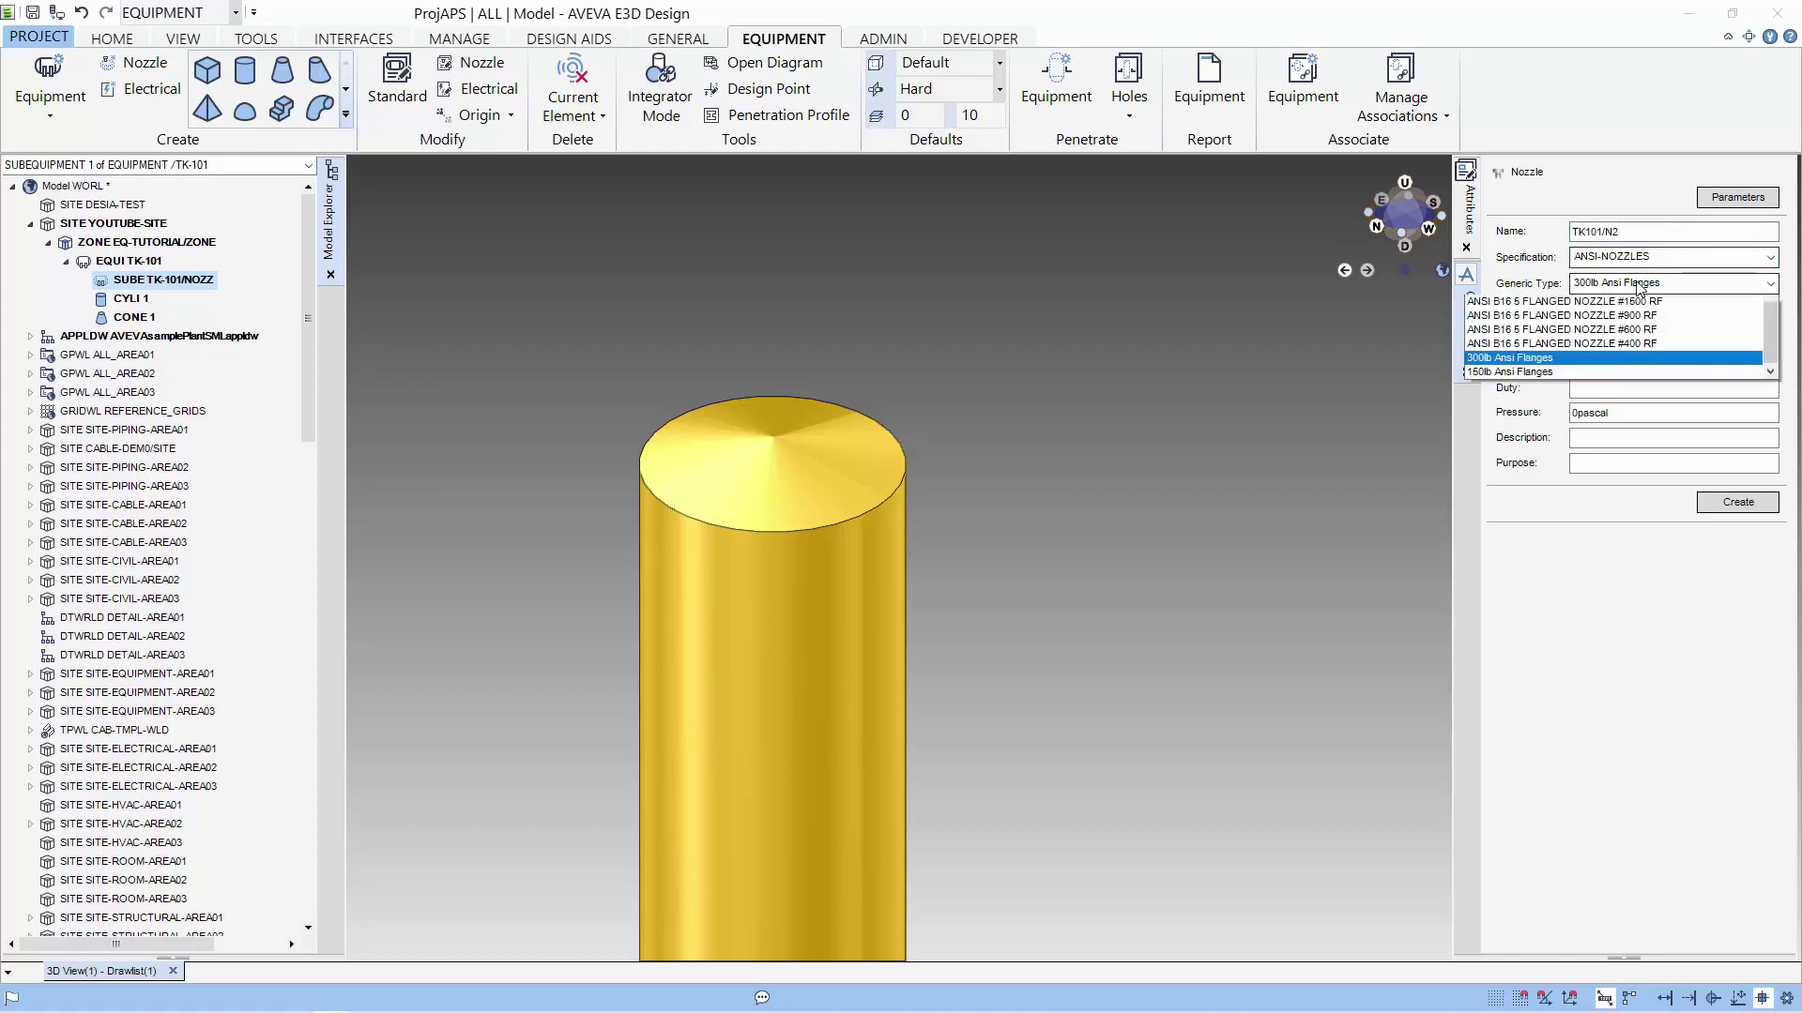
click(1640, 284)
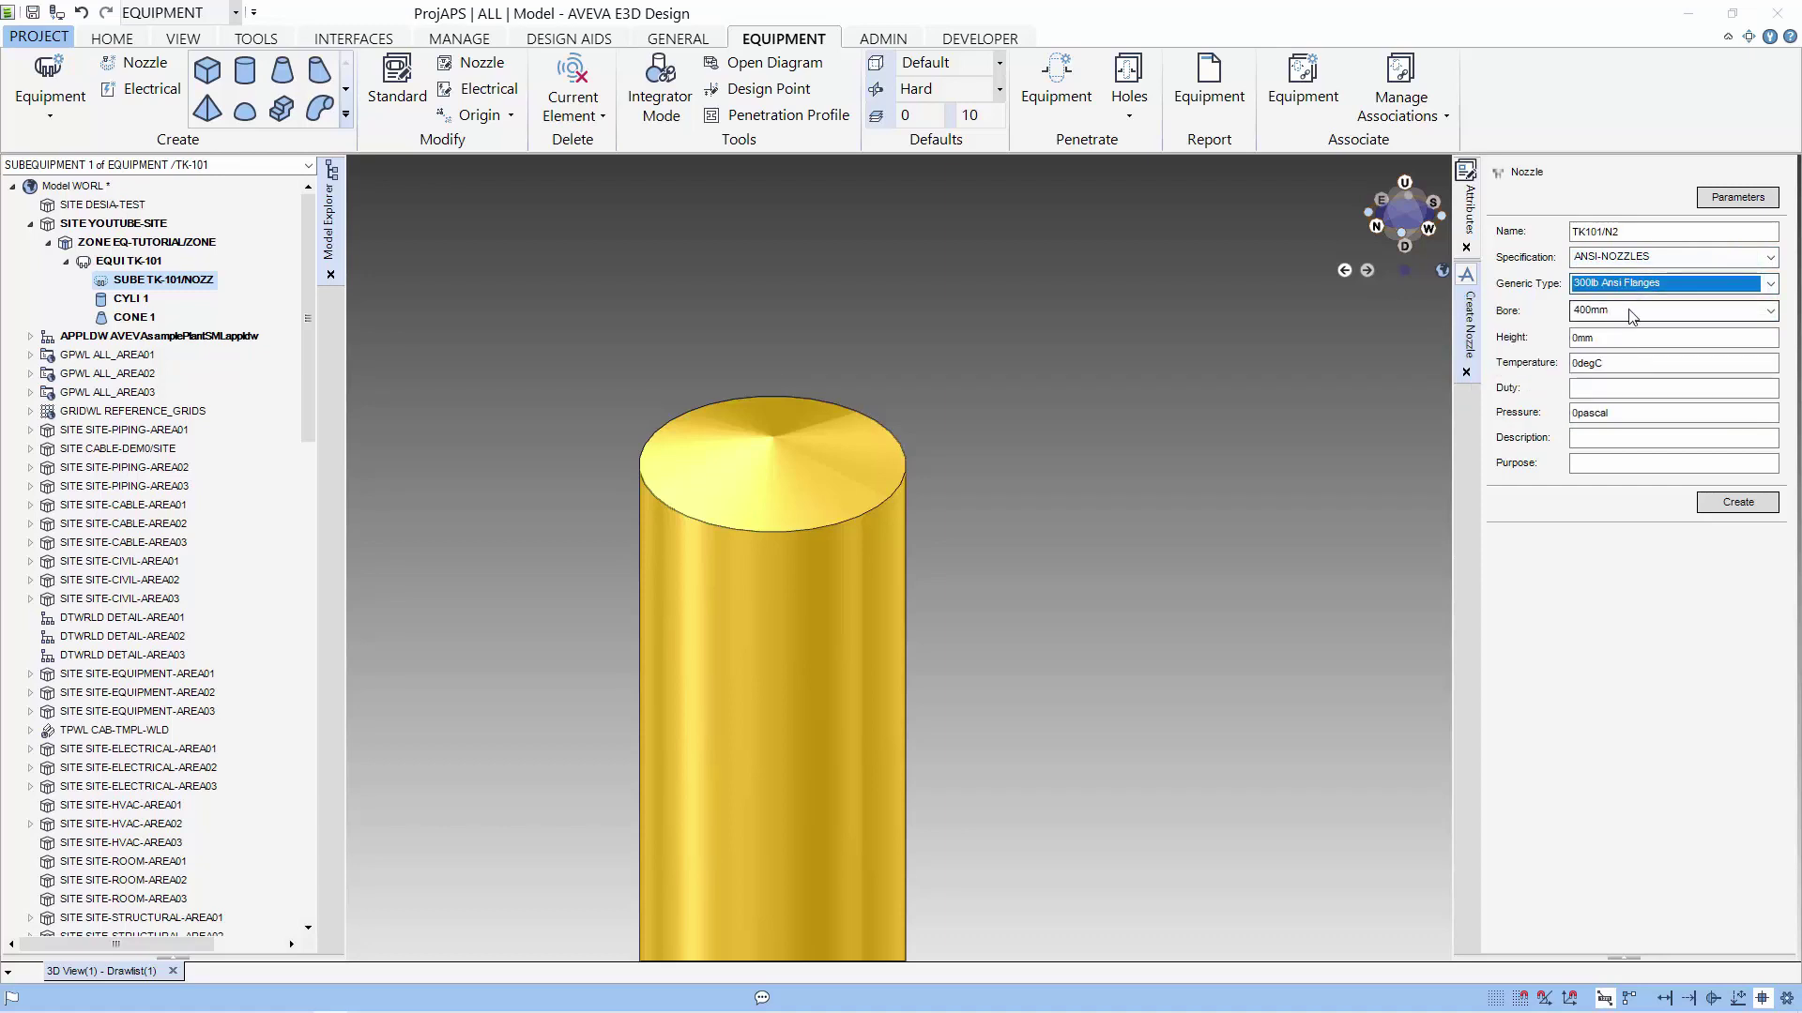
click(1632, 312)
scroll(1631, 329, up, 3)
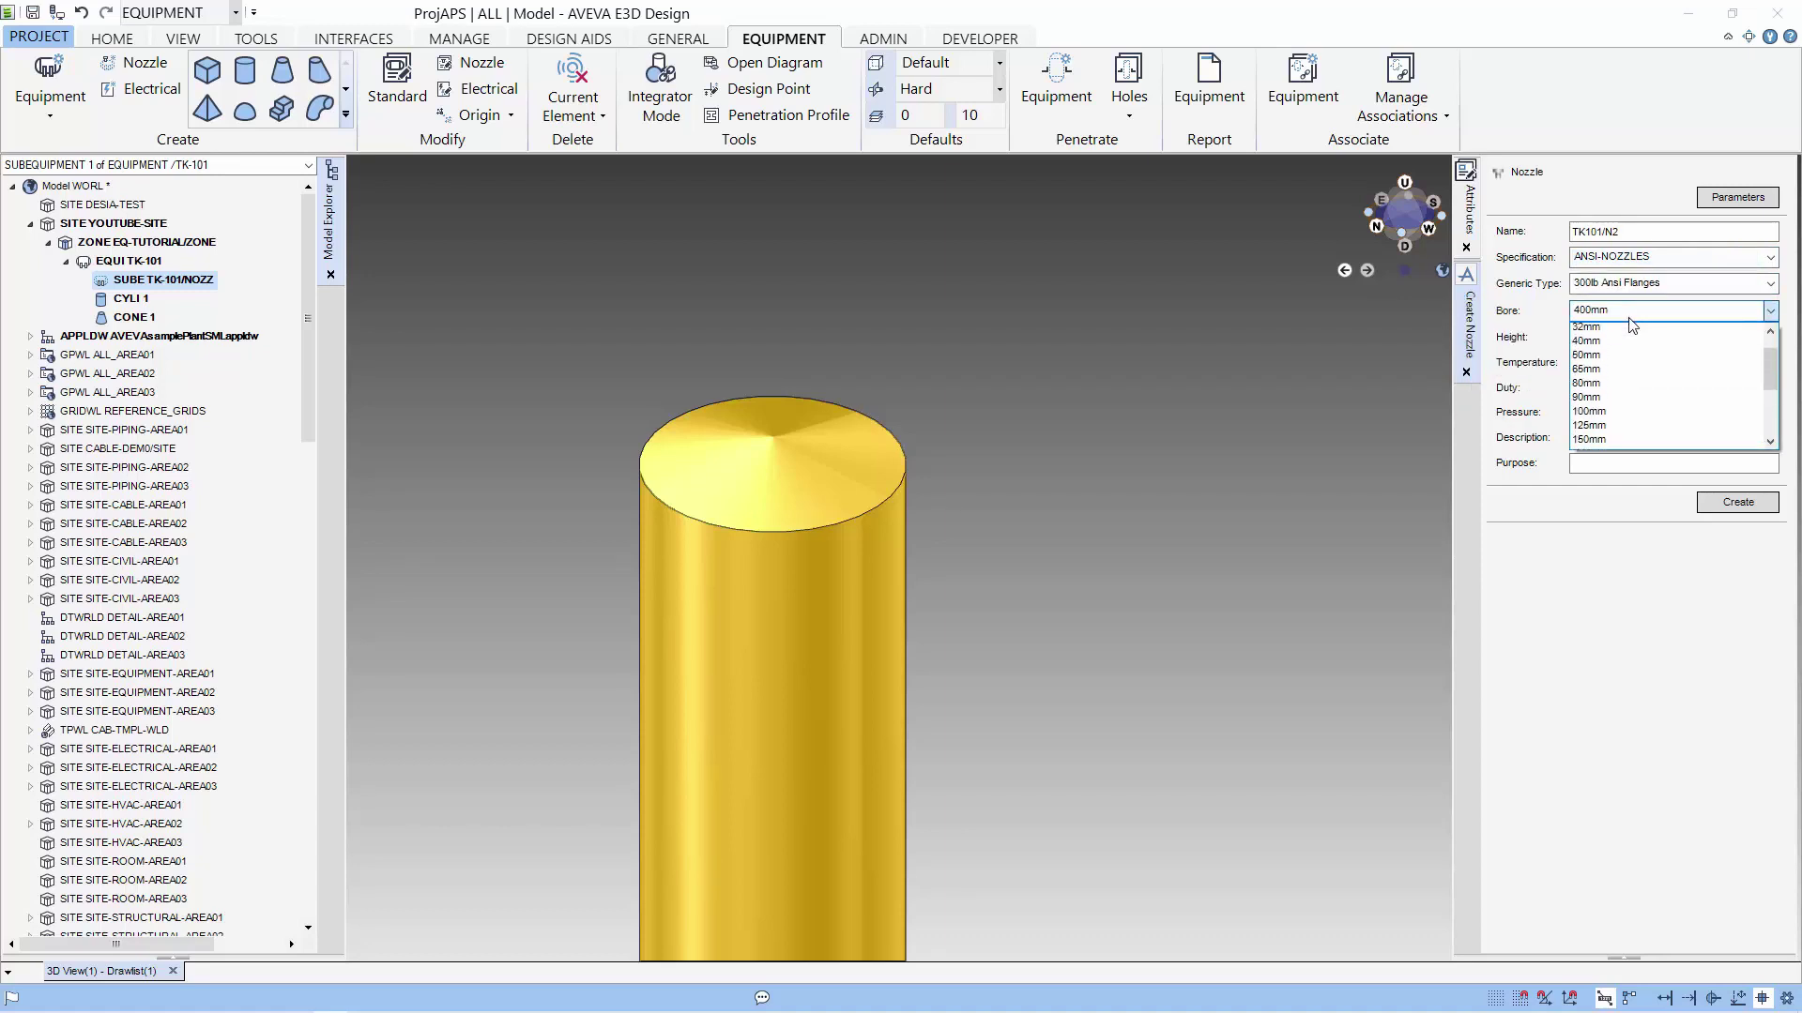
click(1603, 374)
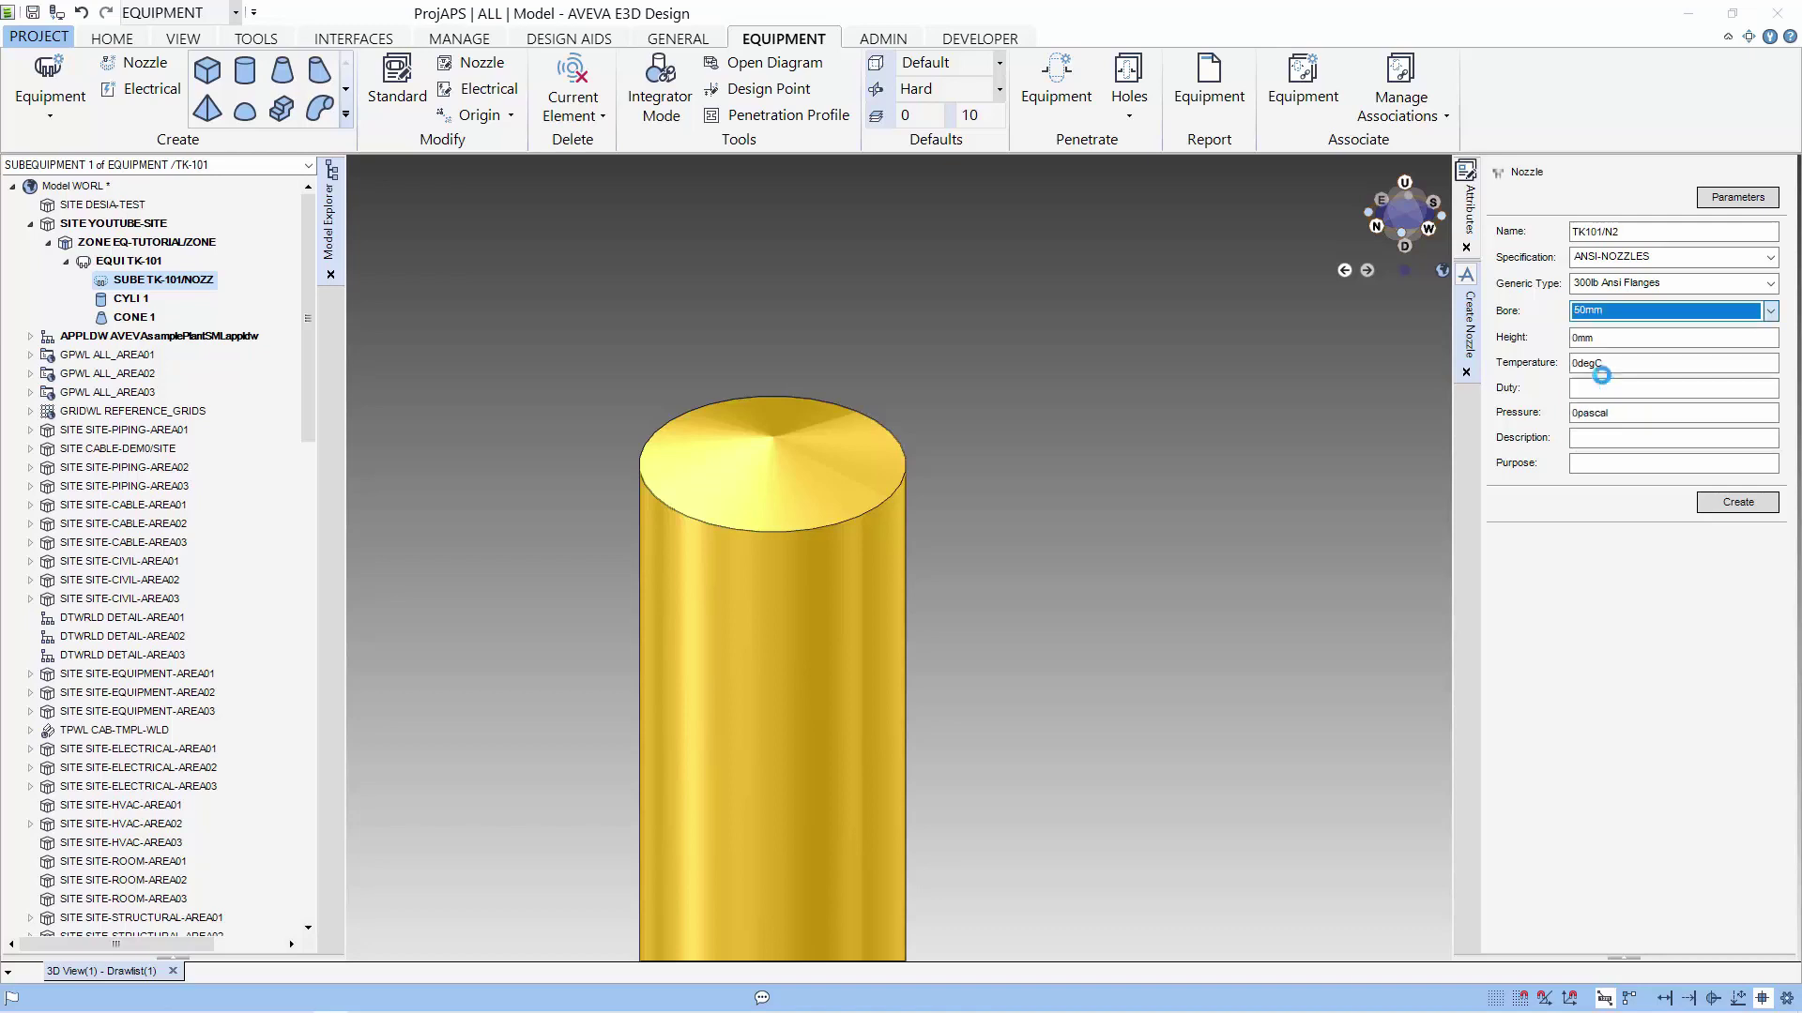
drag(1622, 340, 1569, 345)
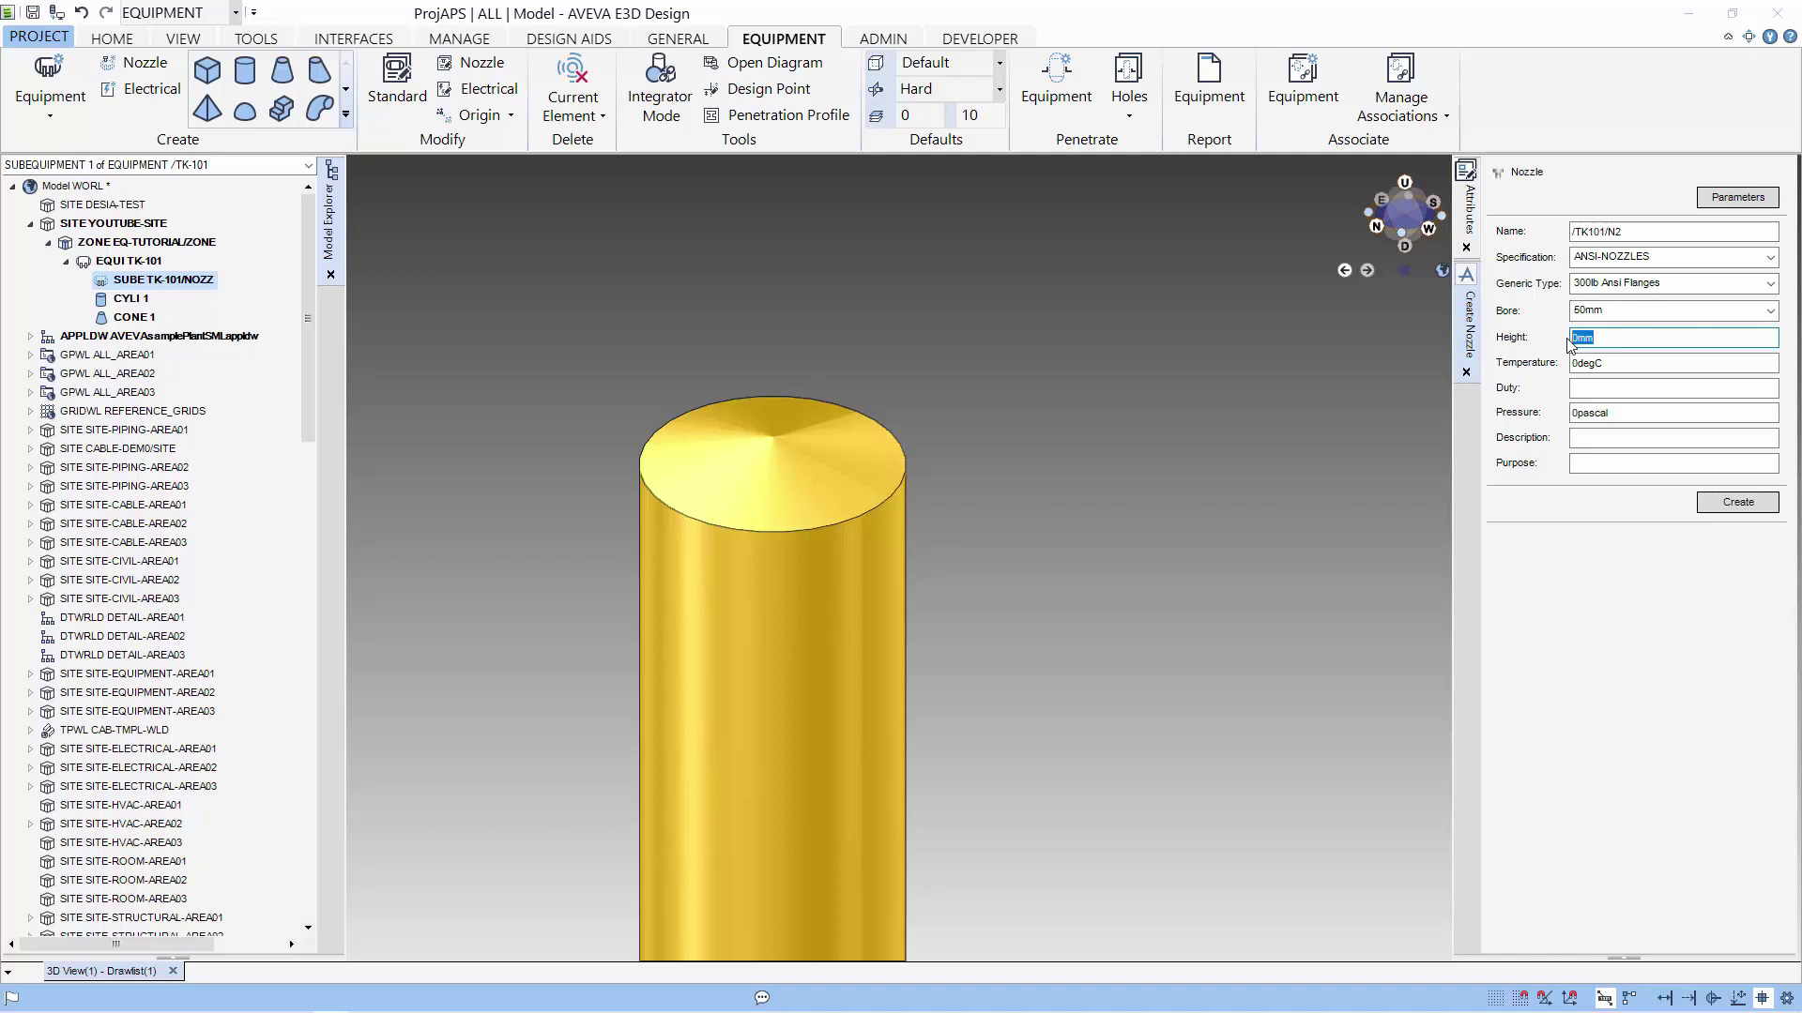
text(400)
click(1731, 502)
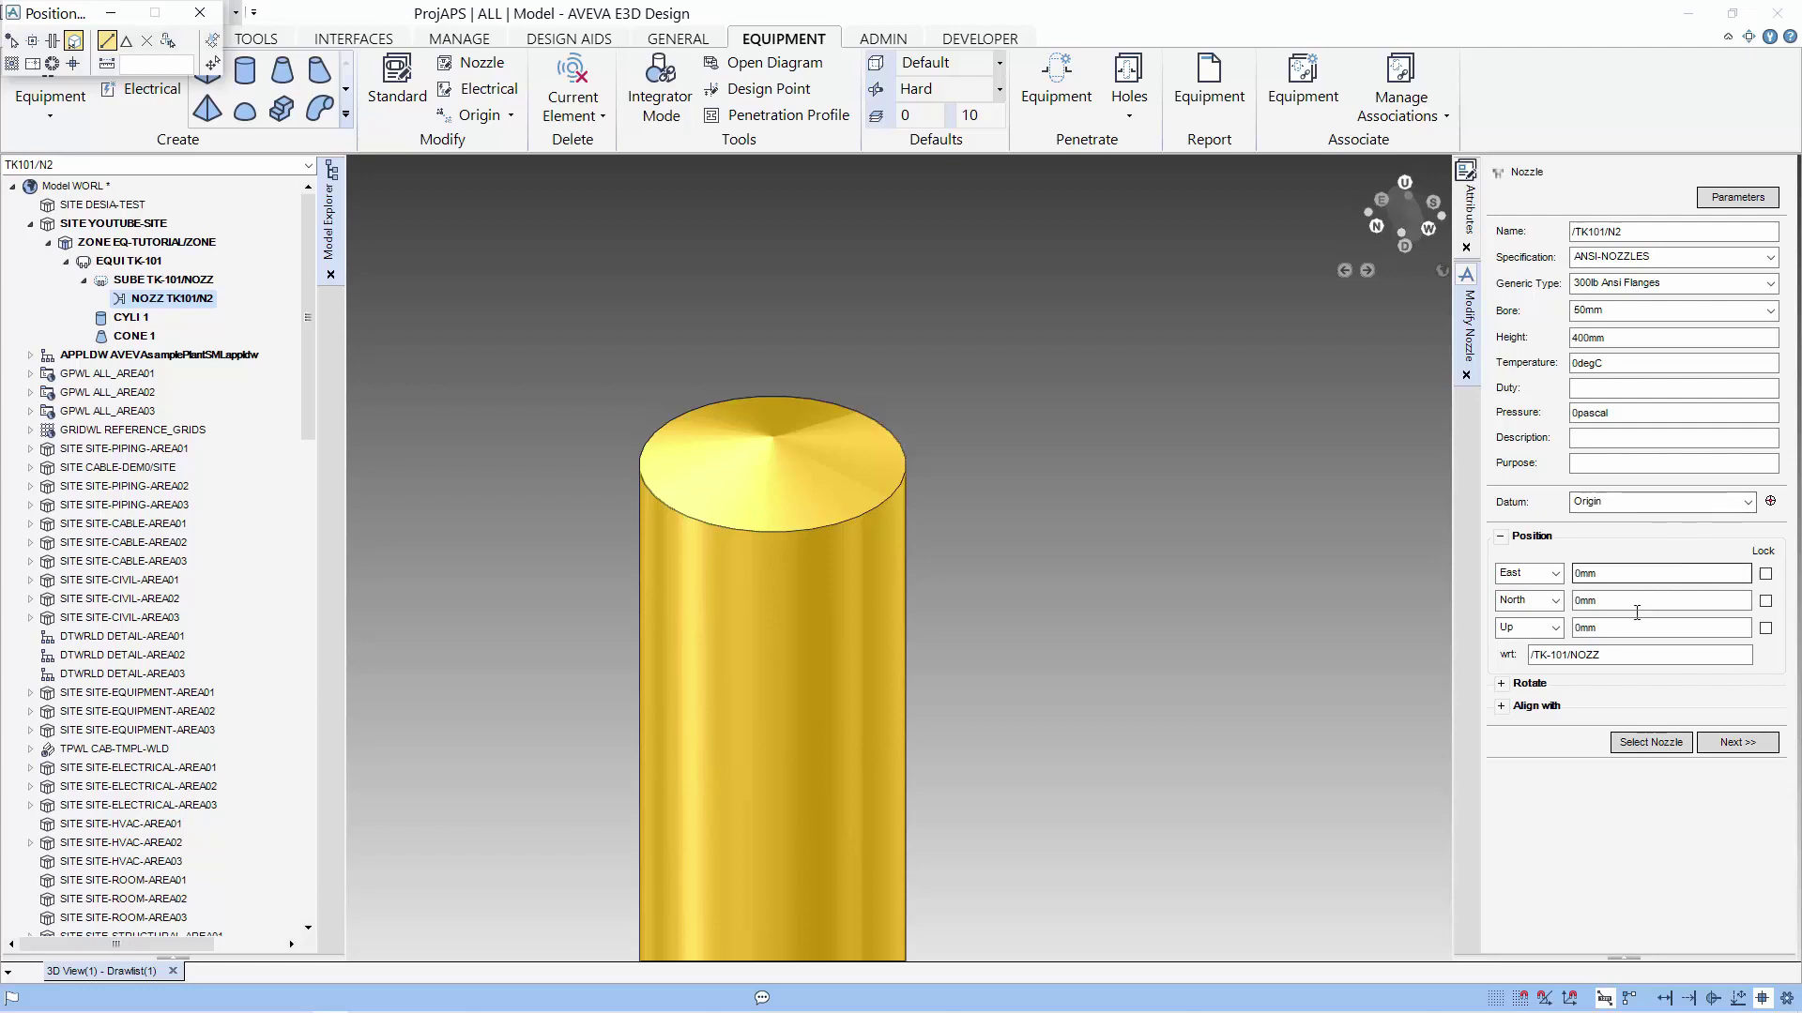
Step: Align nozzle N2 with direction U so that it faces upwards
click(1501, 706)
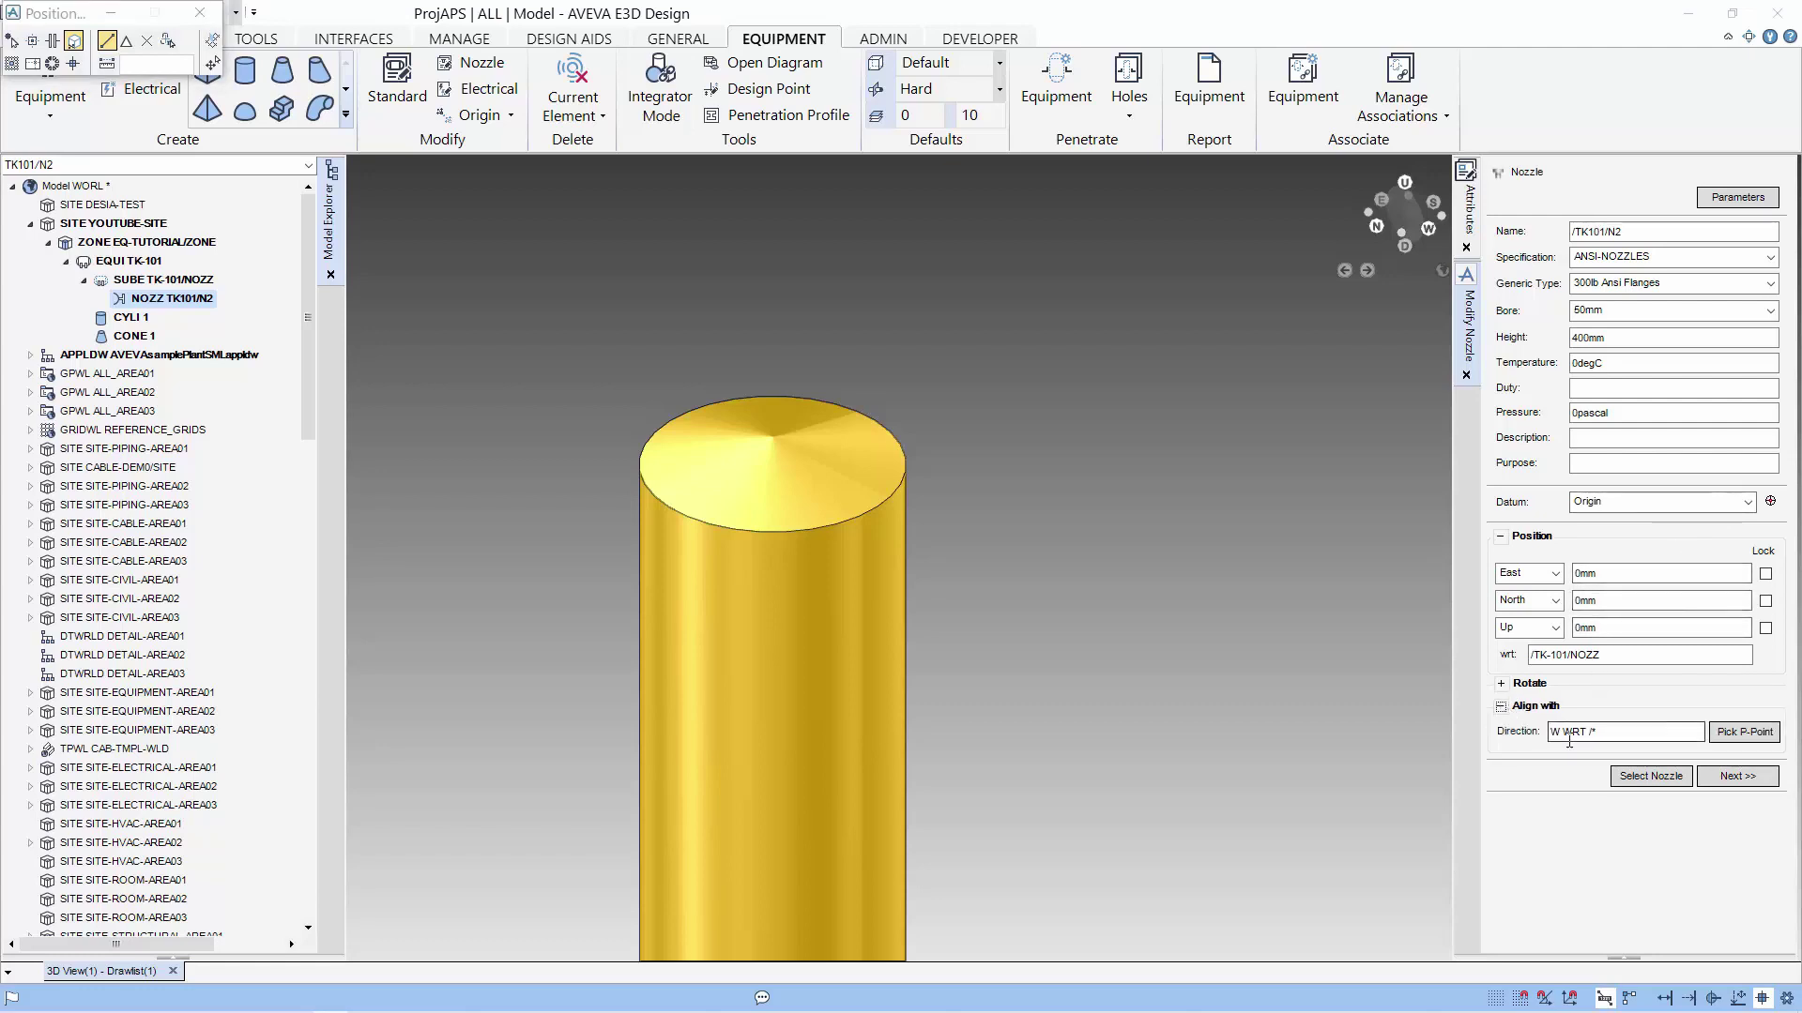
drag(1564, 739, 1537, 744)
text(U)
key(Tab)
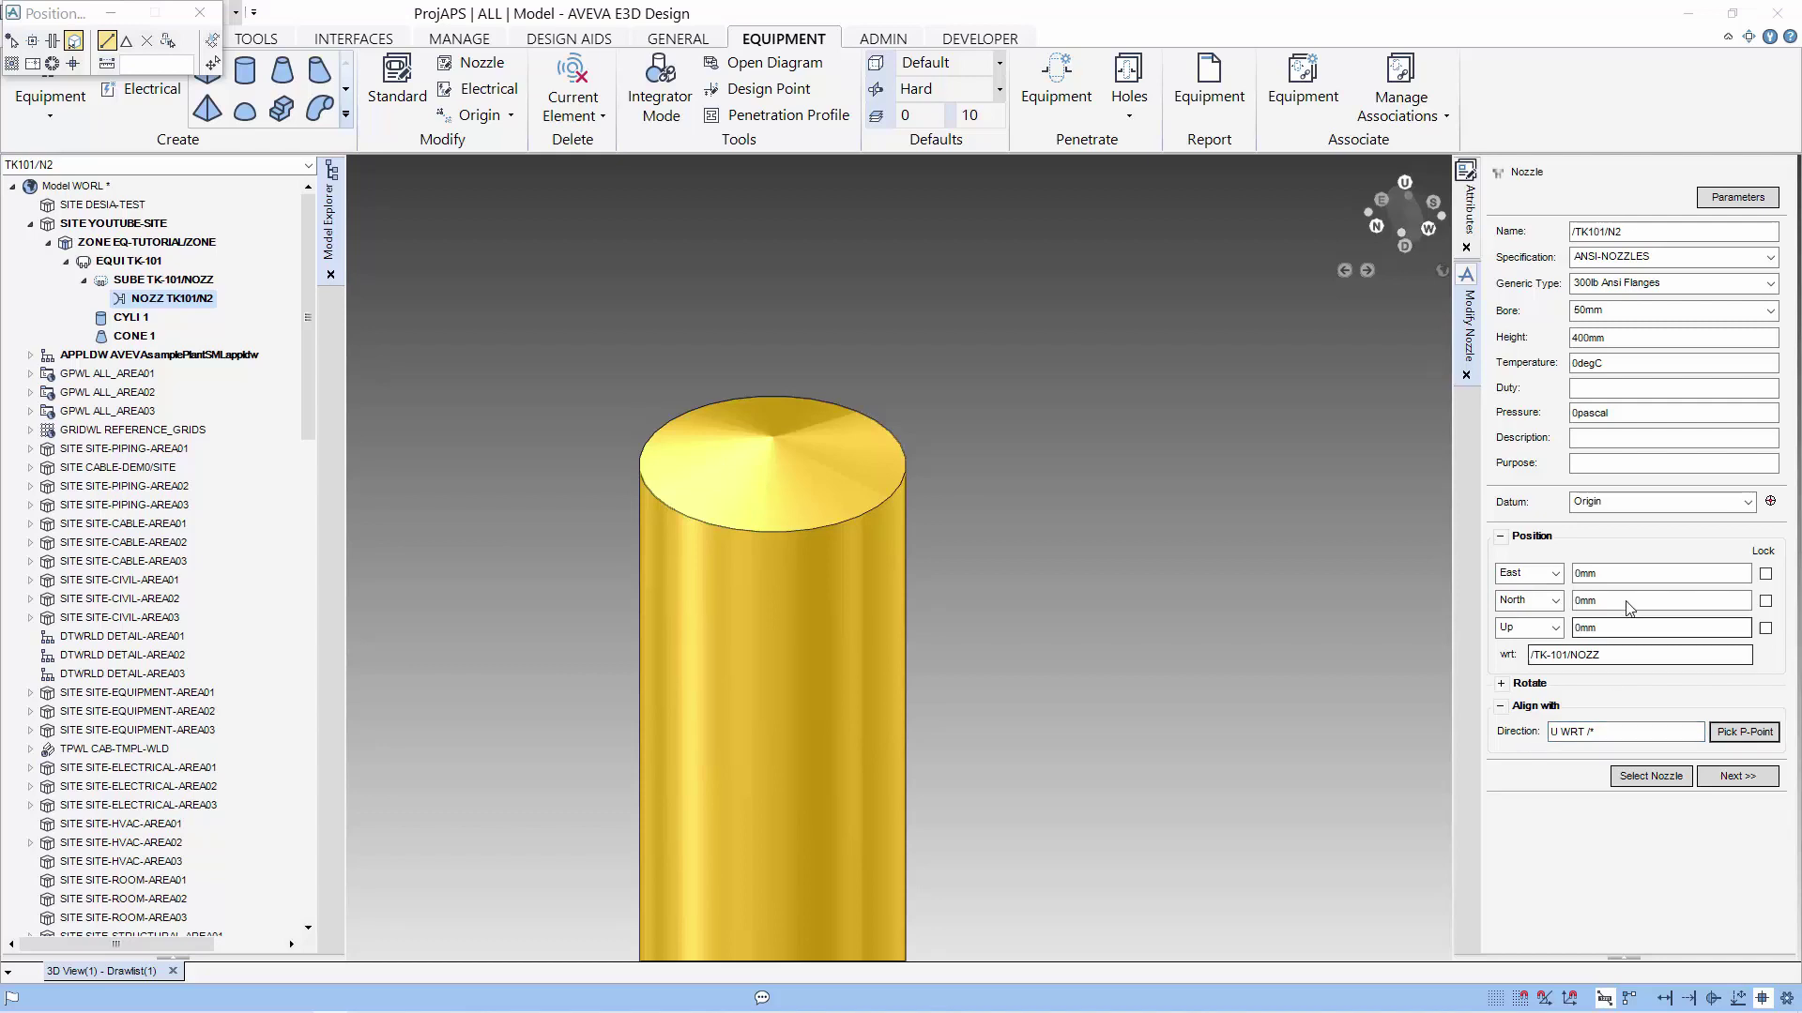
Step: Use Ppoint 2 as the positioning datum and snap nozzle N2 to the centre of the cone's base
click(1747, 504)
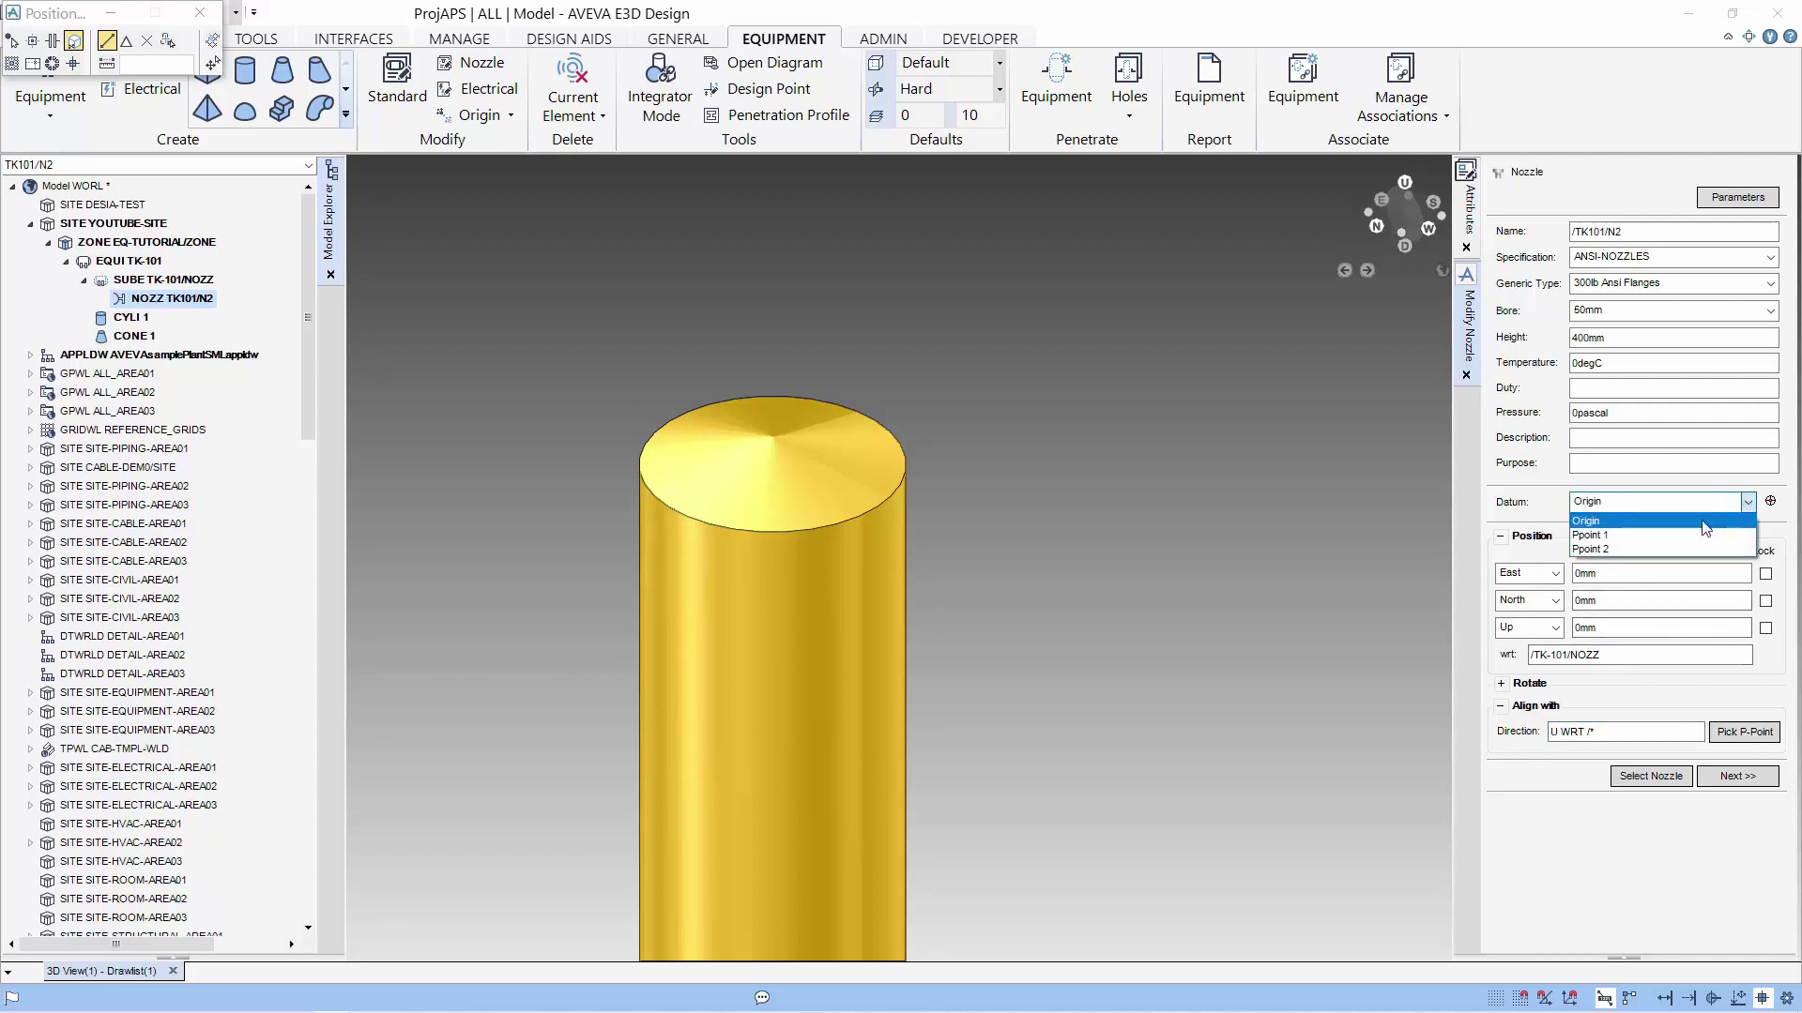
click(1652, 550)
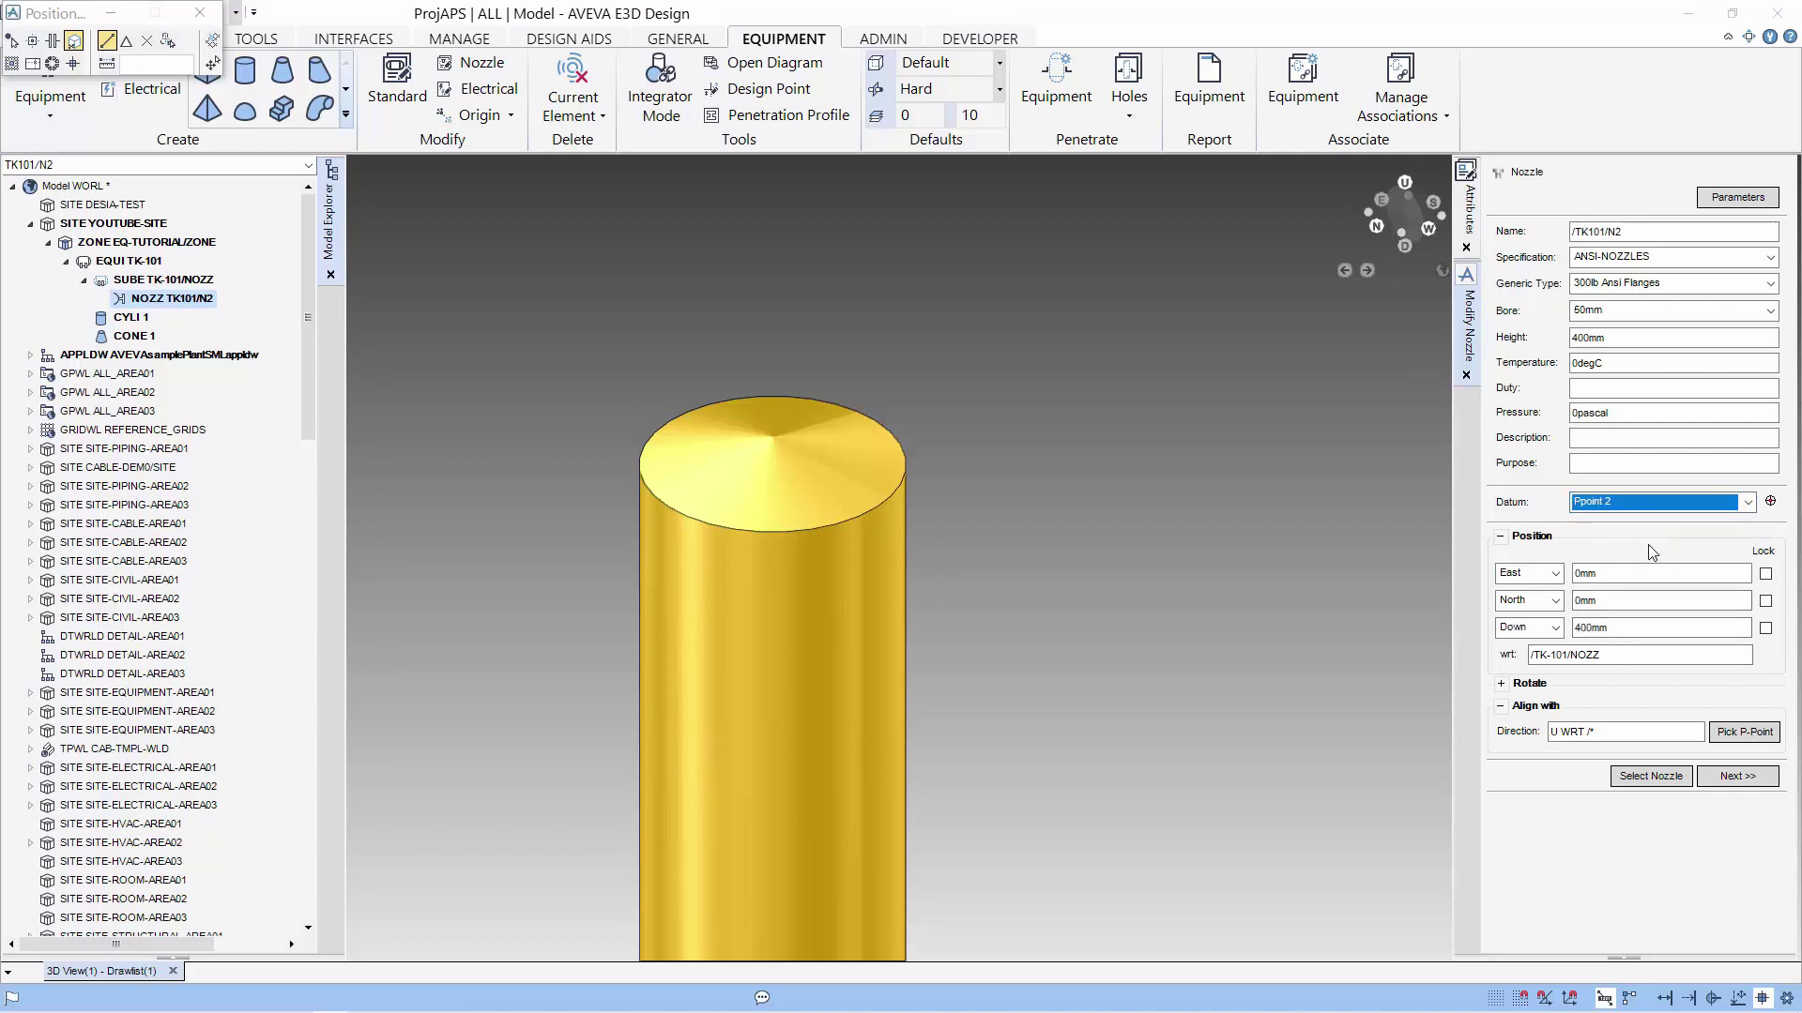
click(864, 469)
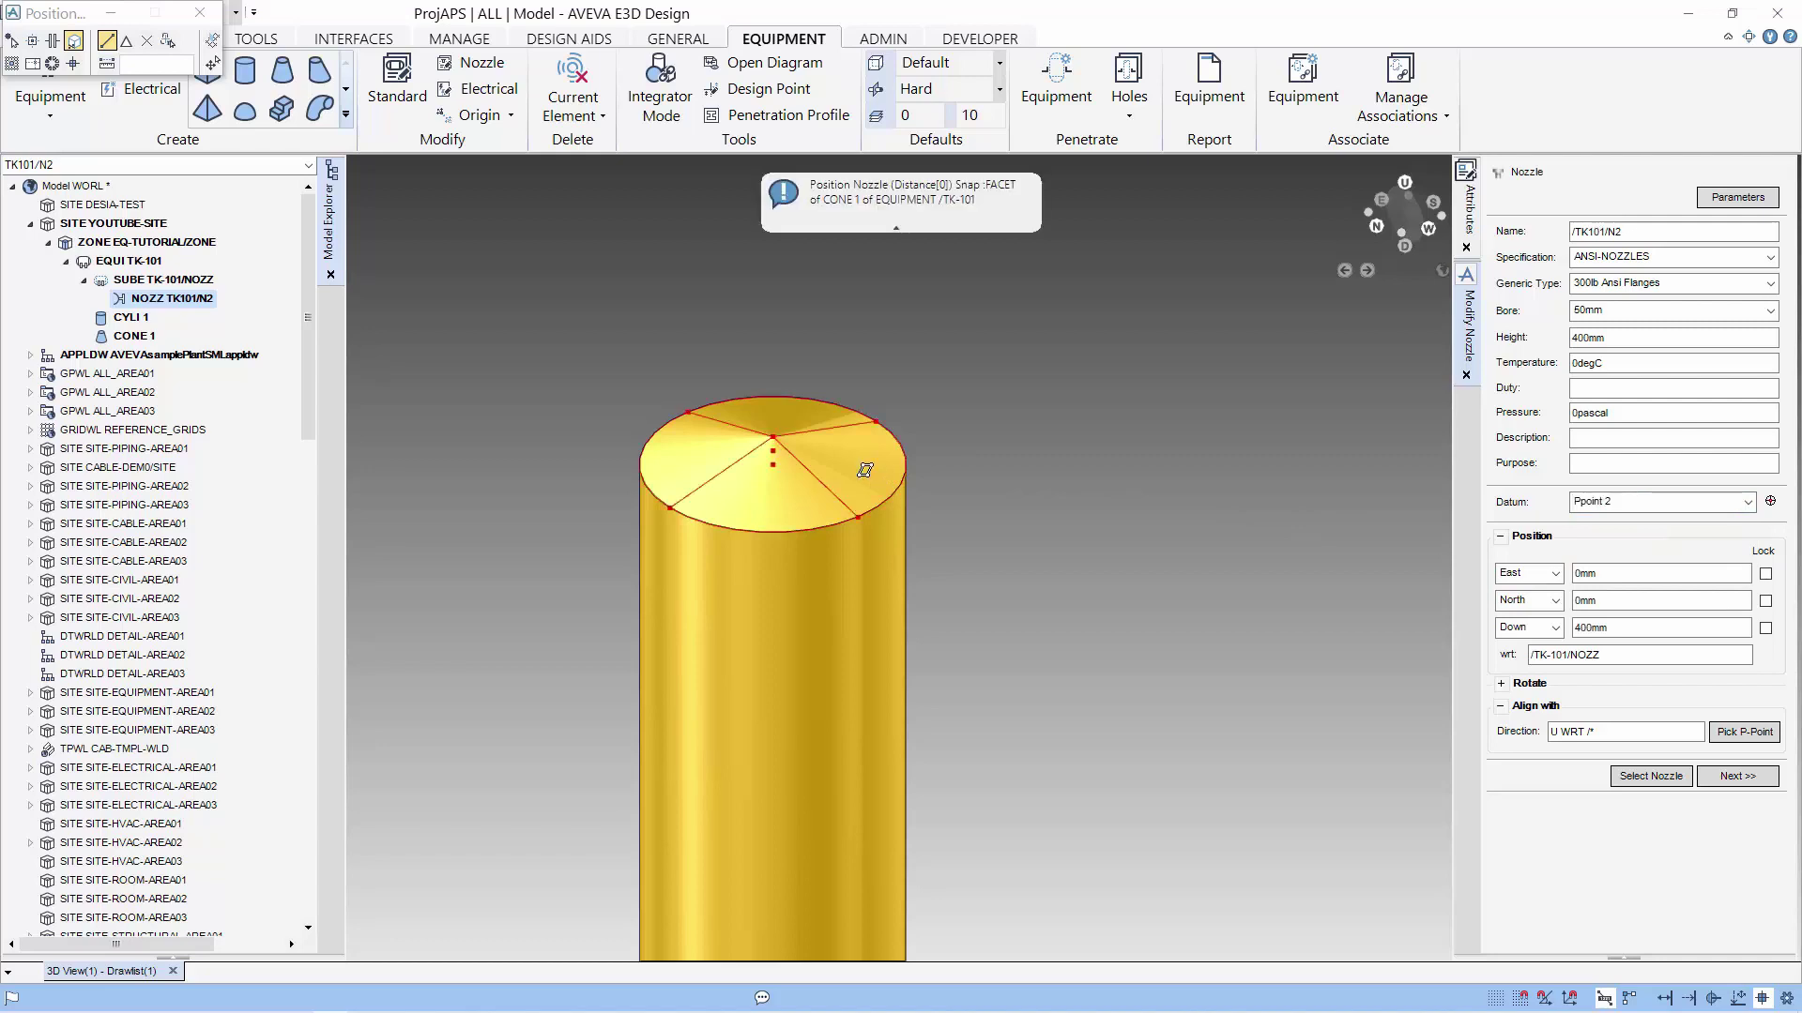
click(774, 467)
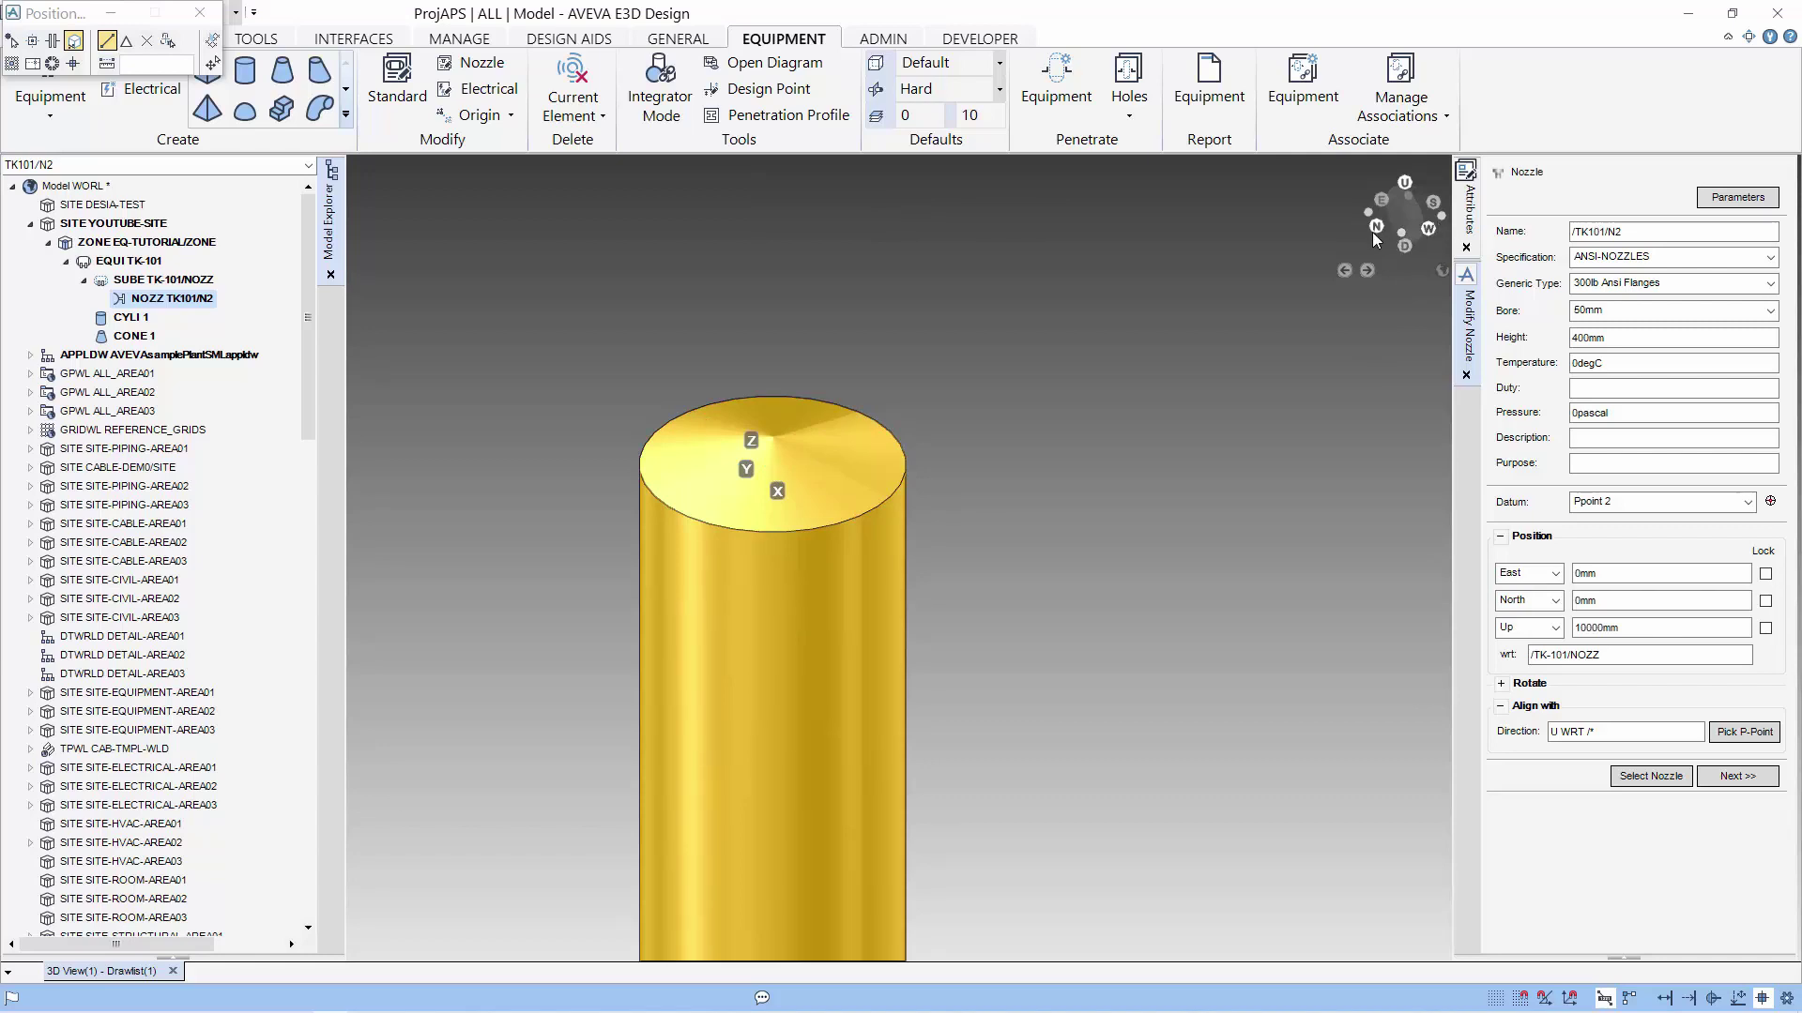
Step: Set nozzle N2's North position to 1000 mm and finish its placement
click(1623, 601)
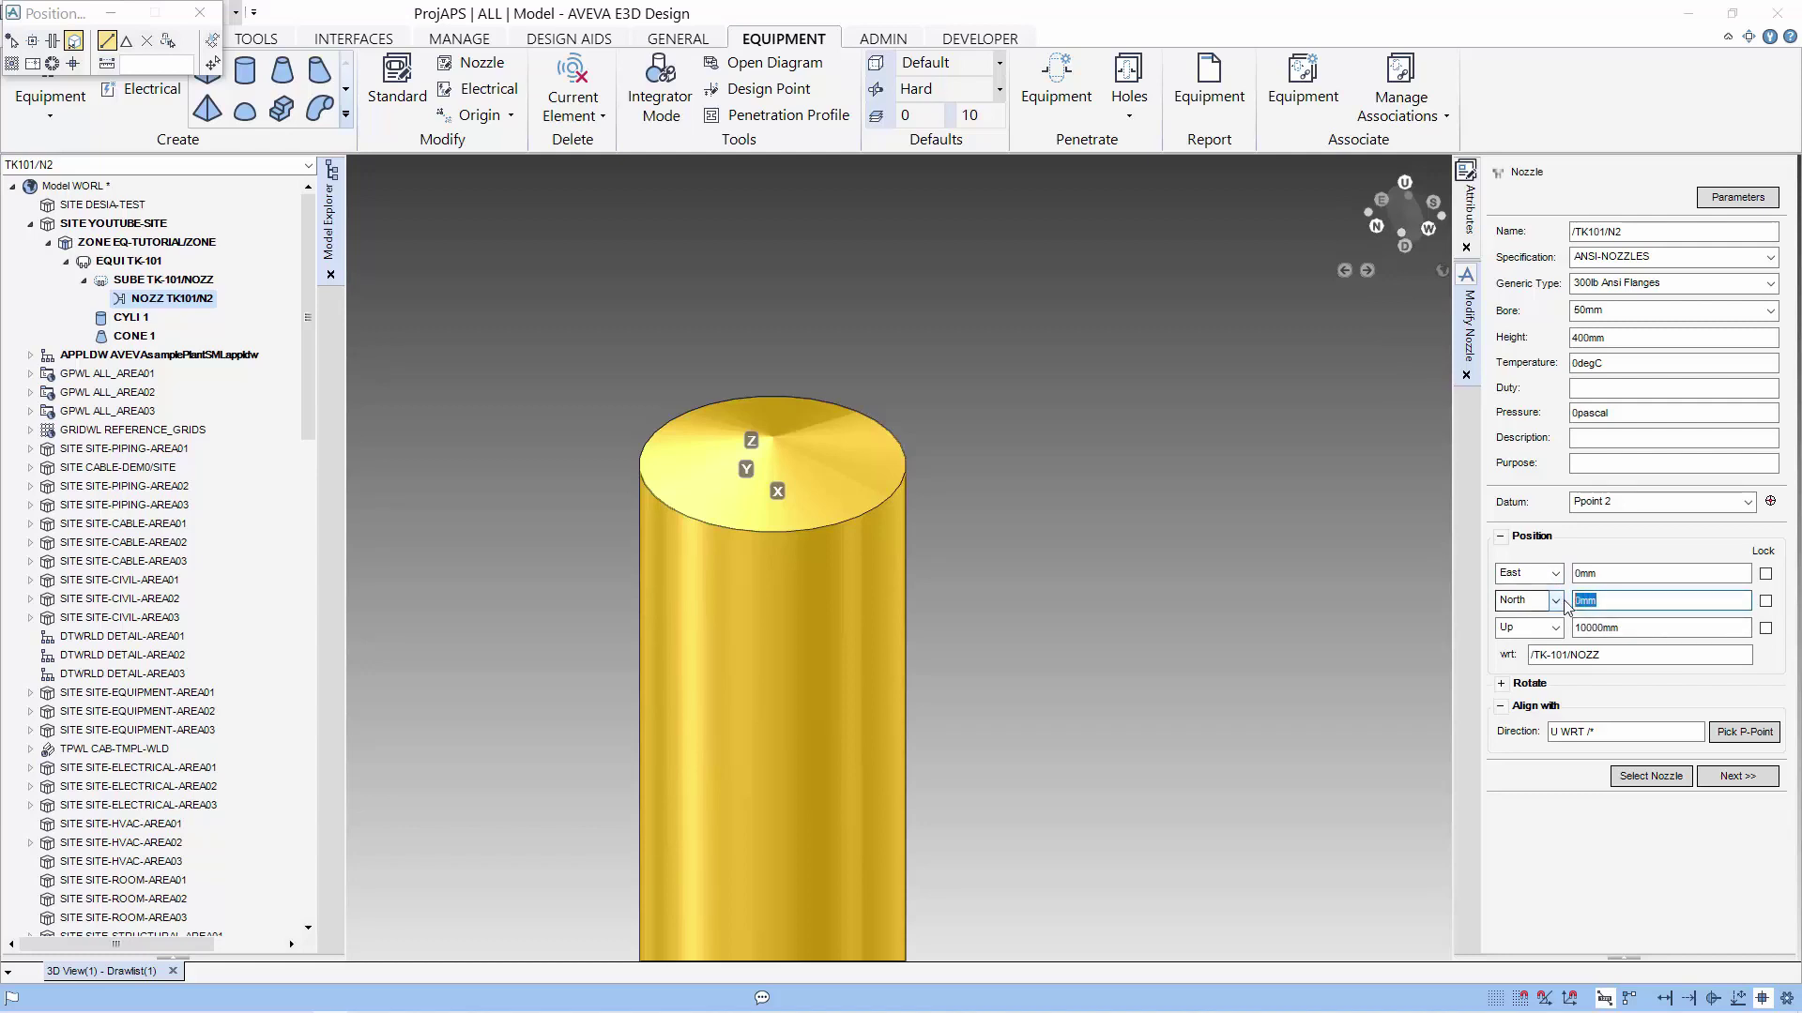
text(1000)
key(Return)
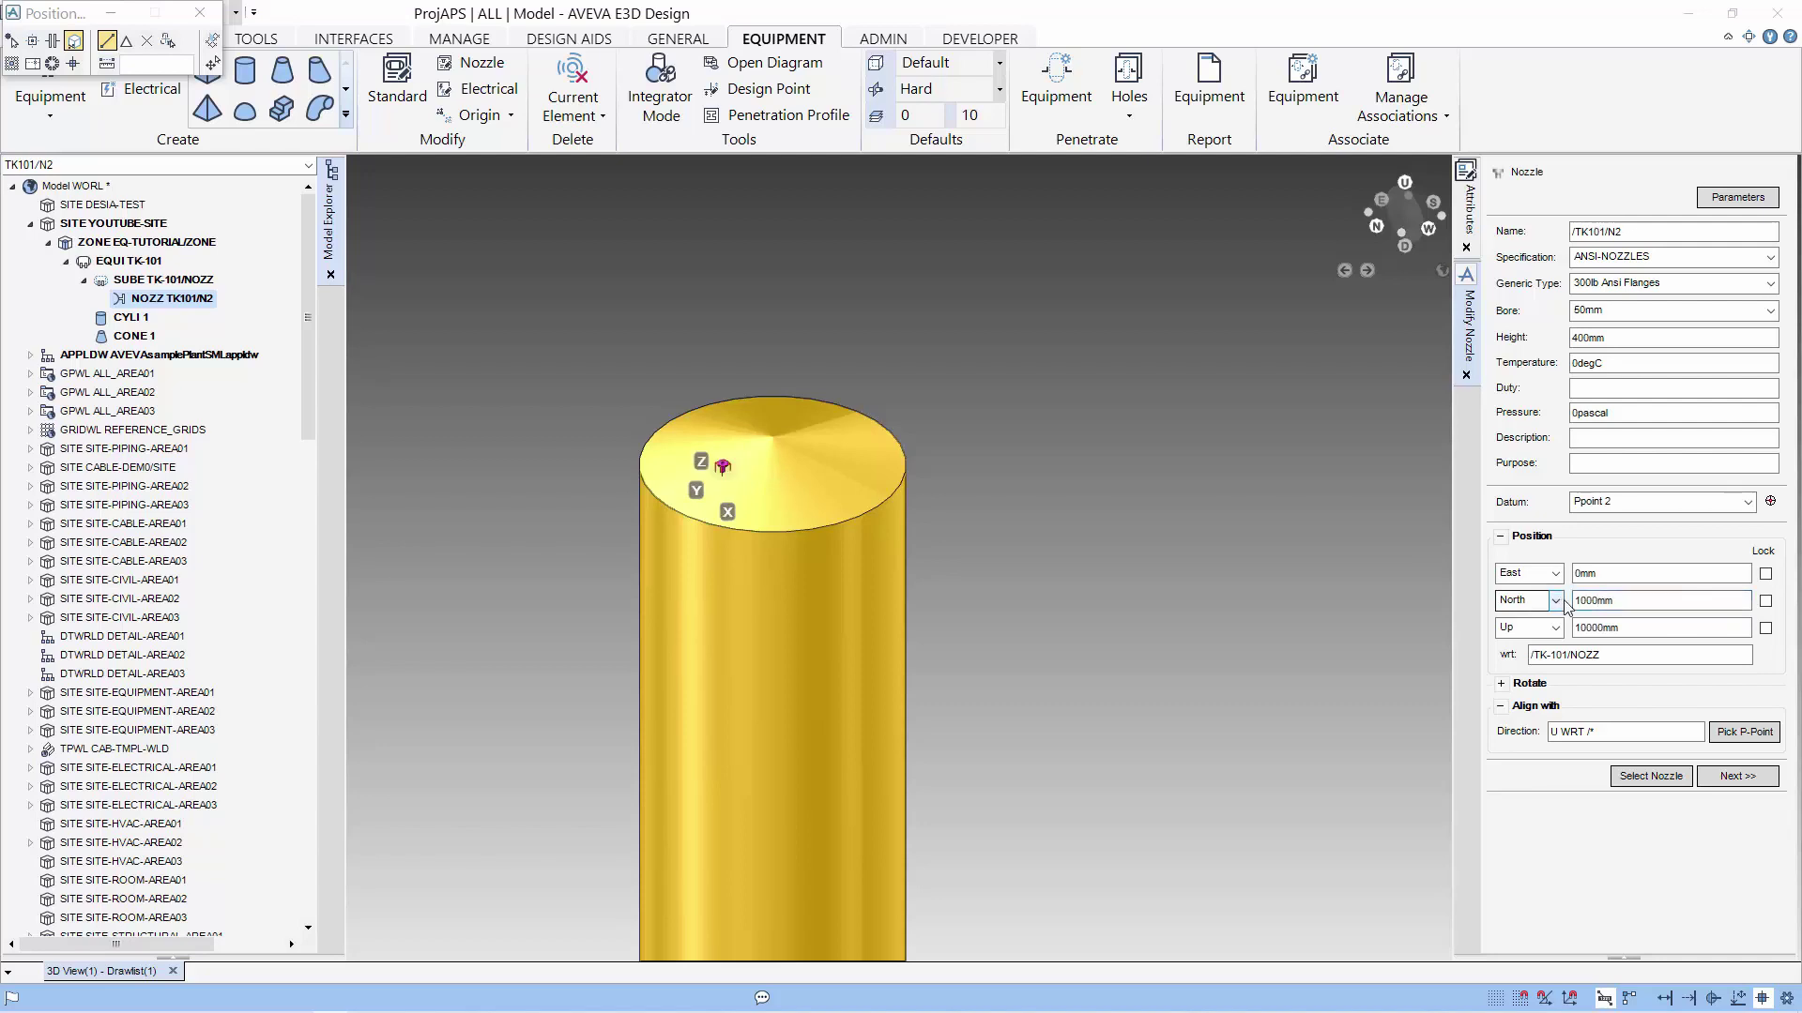
click(1736, 776)
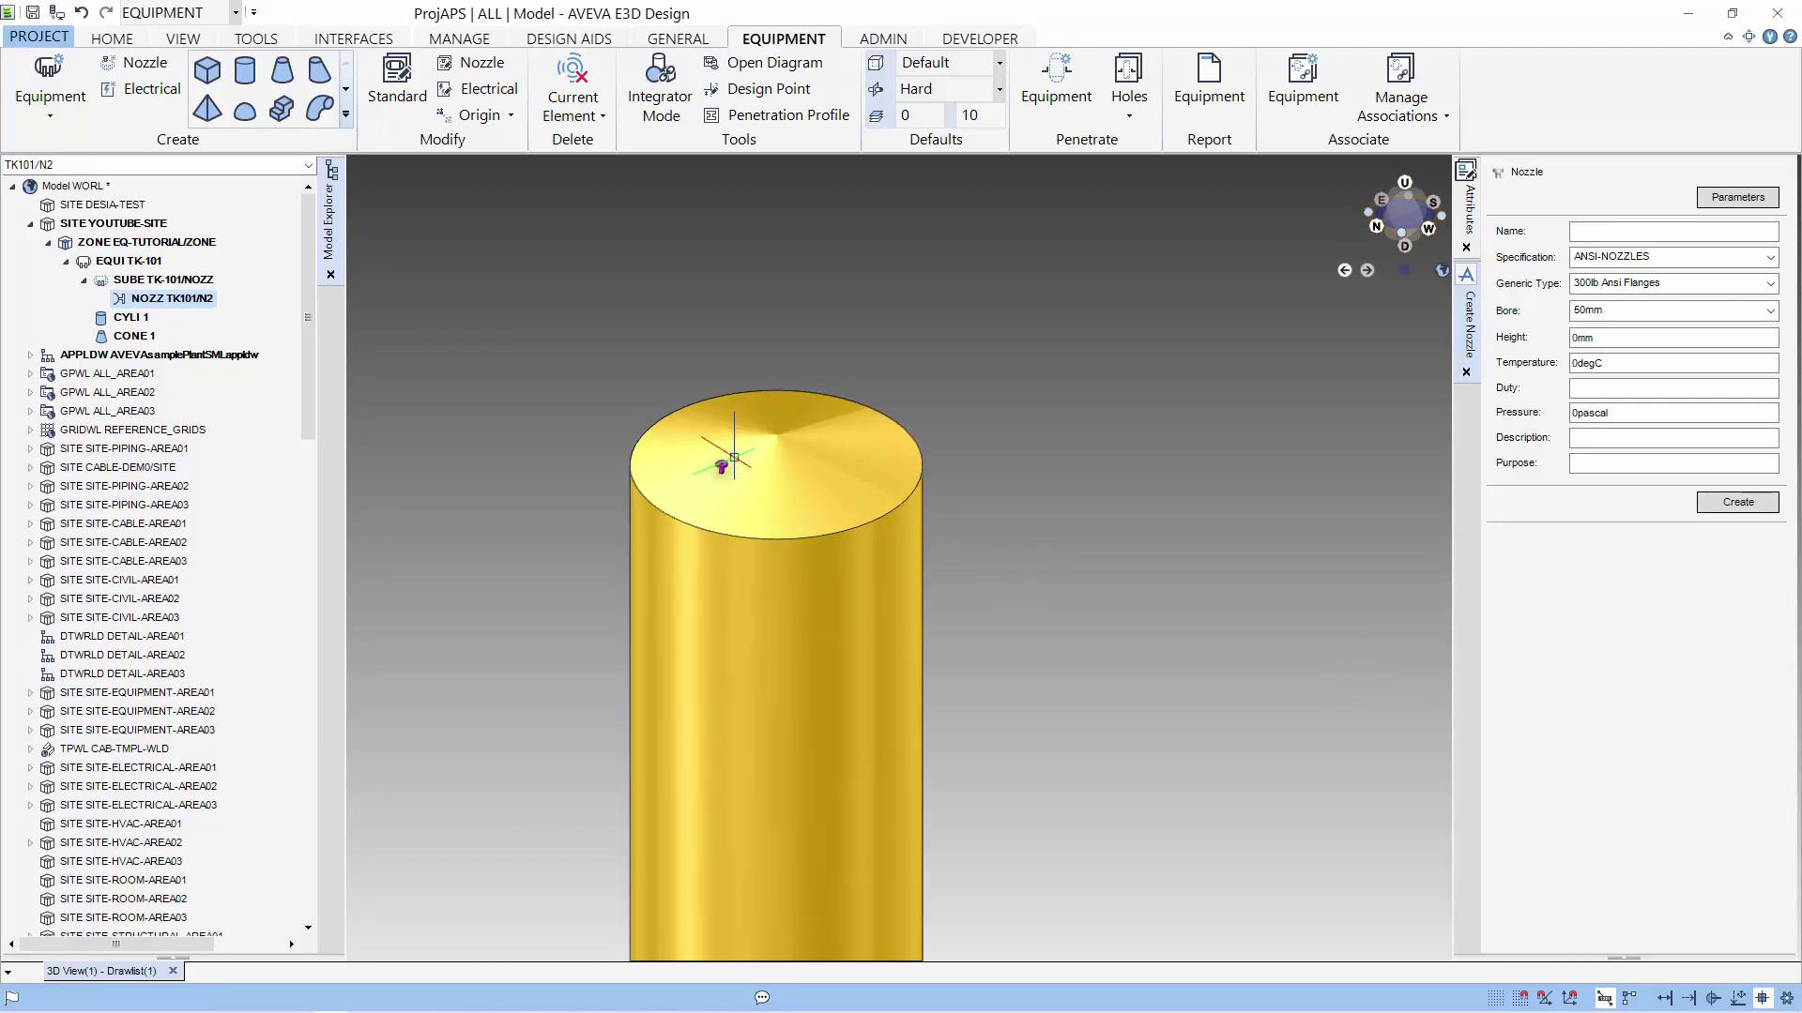
Step: Copy nozzle N2 and paste the duplicate into the same sub-equipment
scroll(734, 457, up, 3)
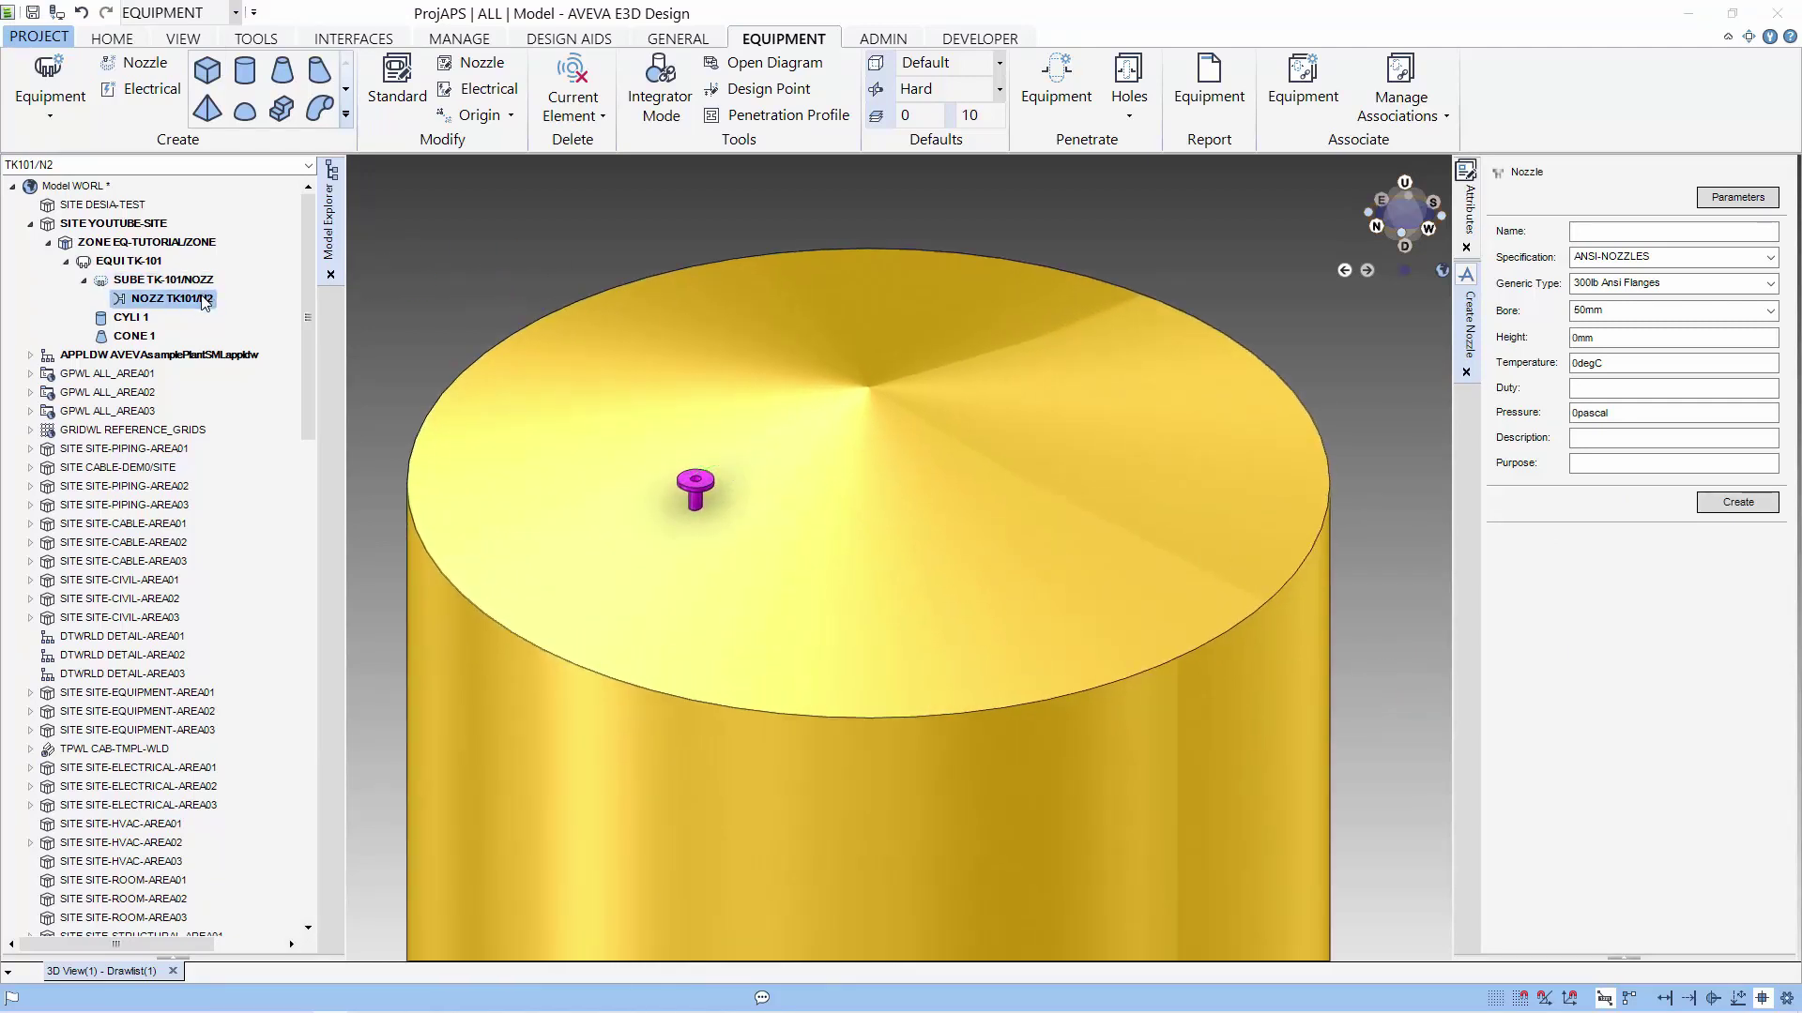
right_click(203, 302)
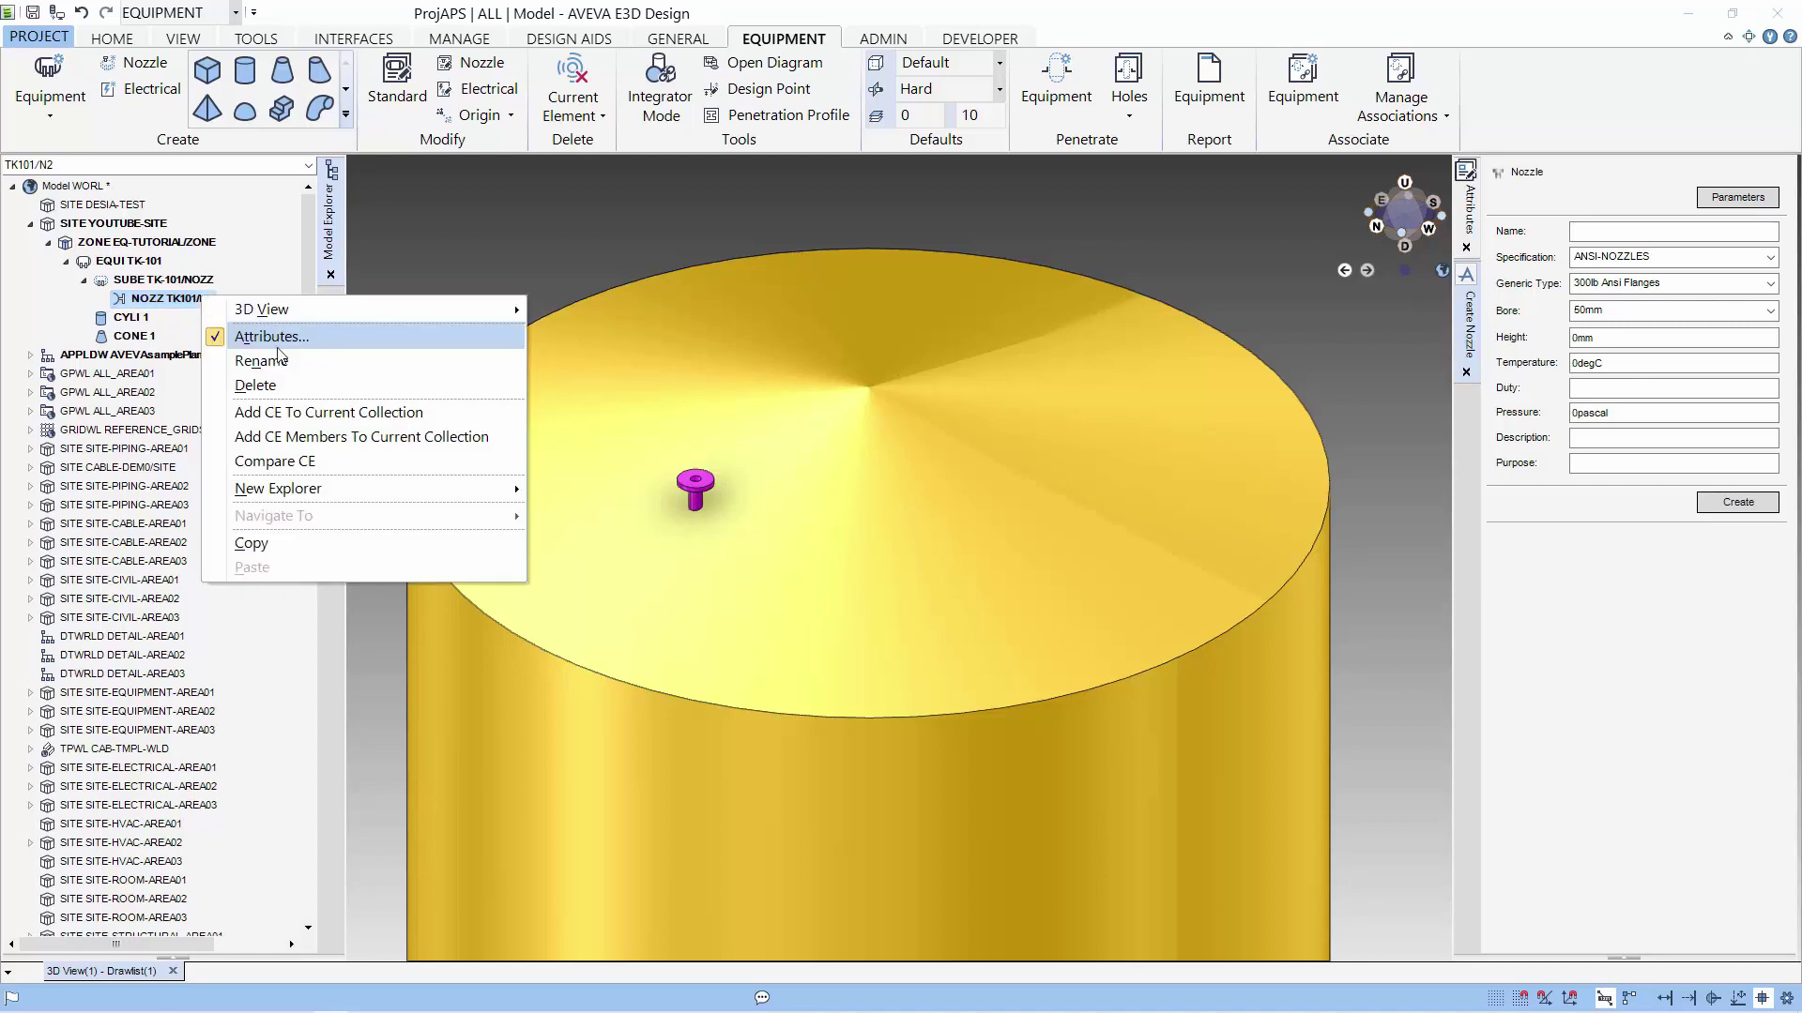
click(293, 544)
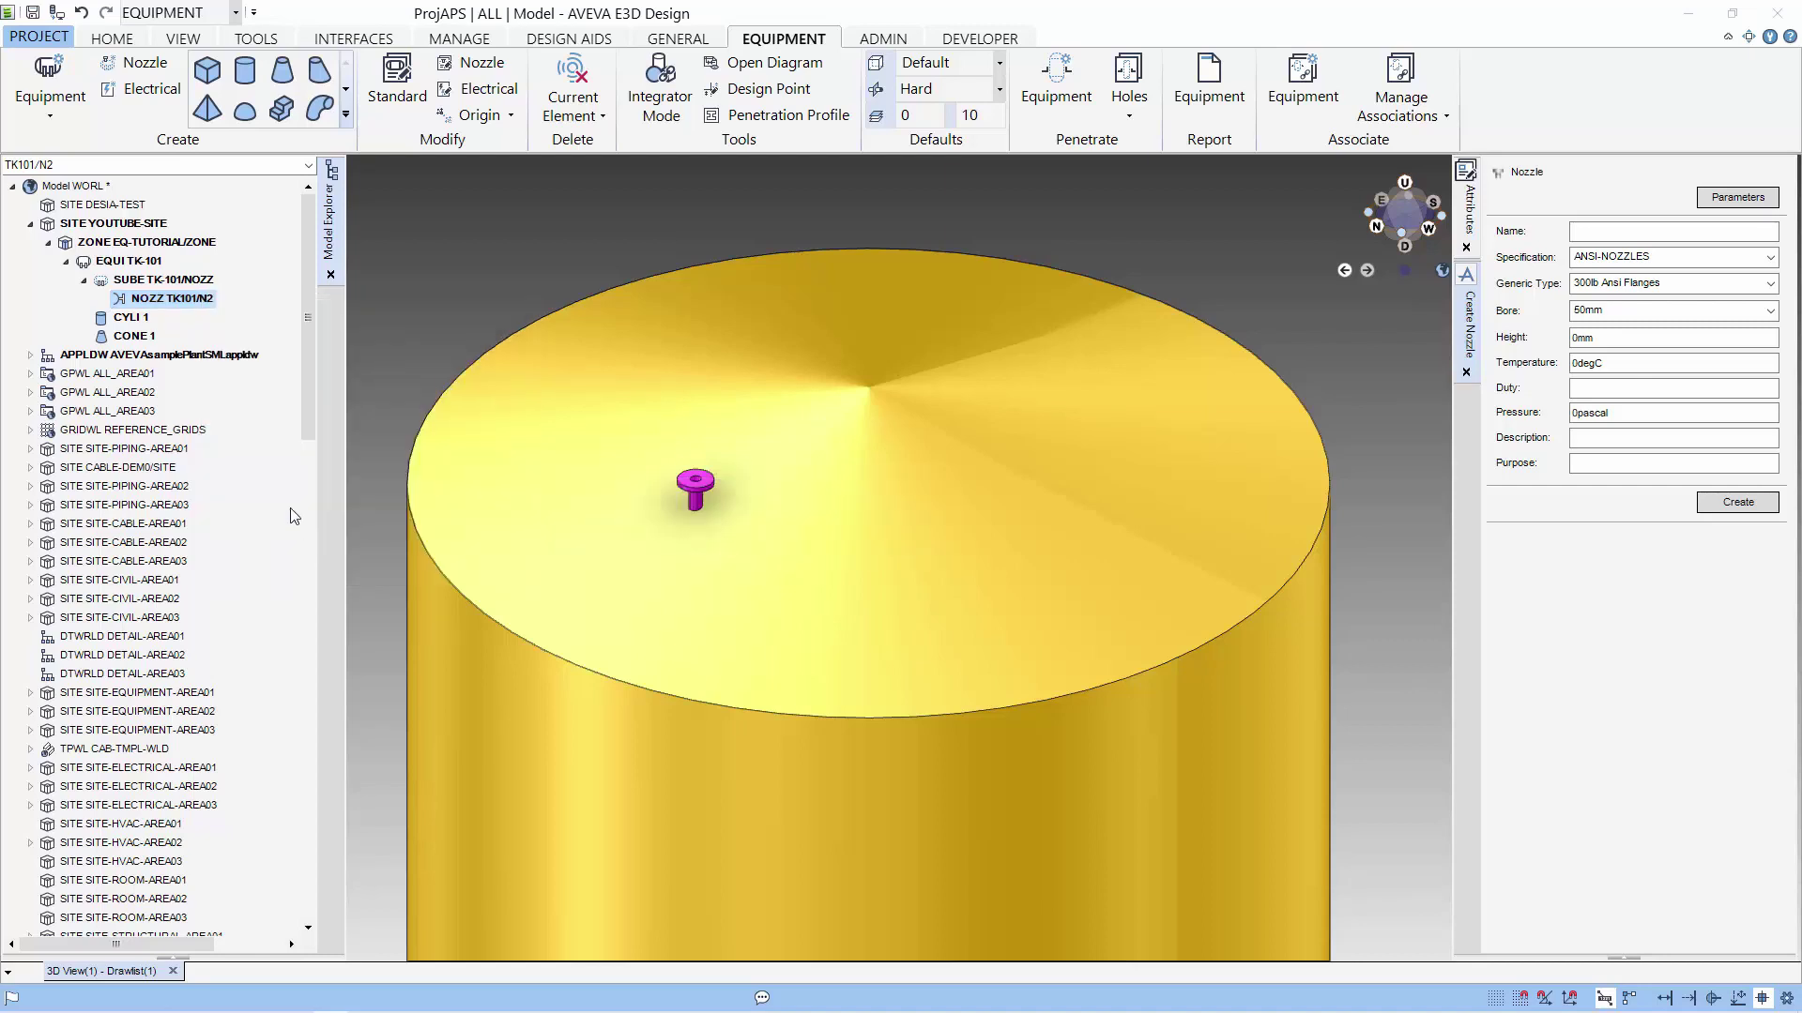
right_click(182, 299)
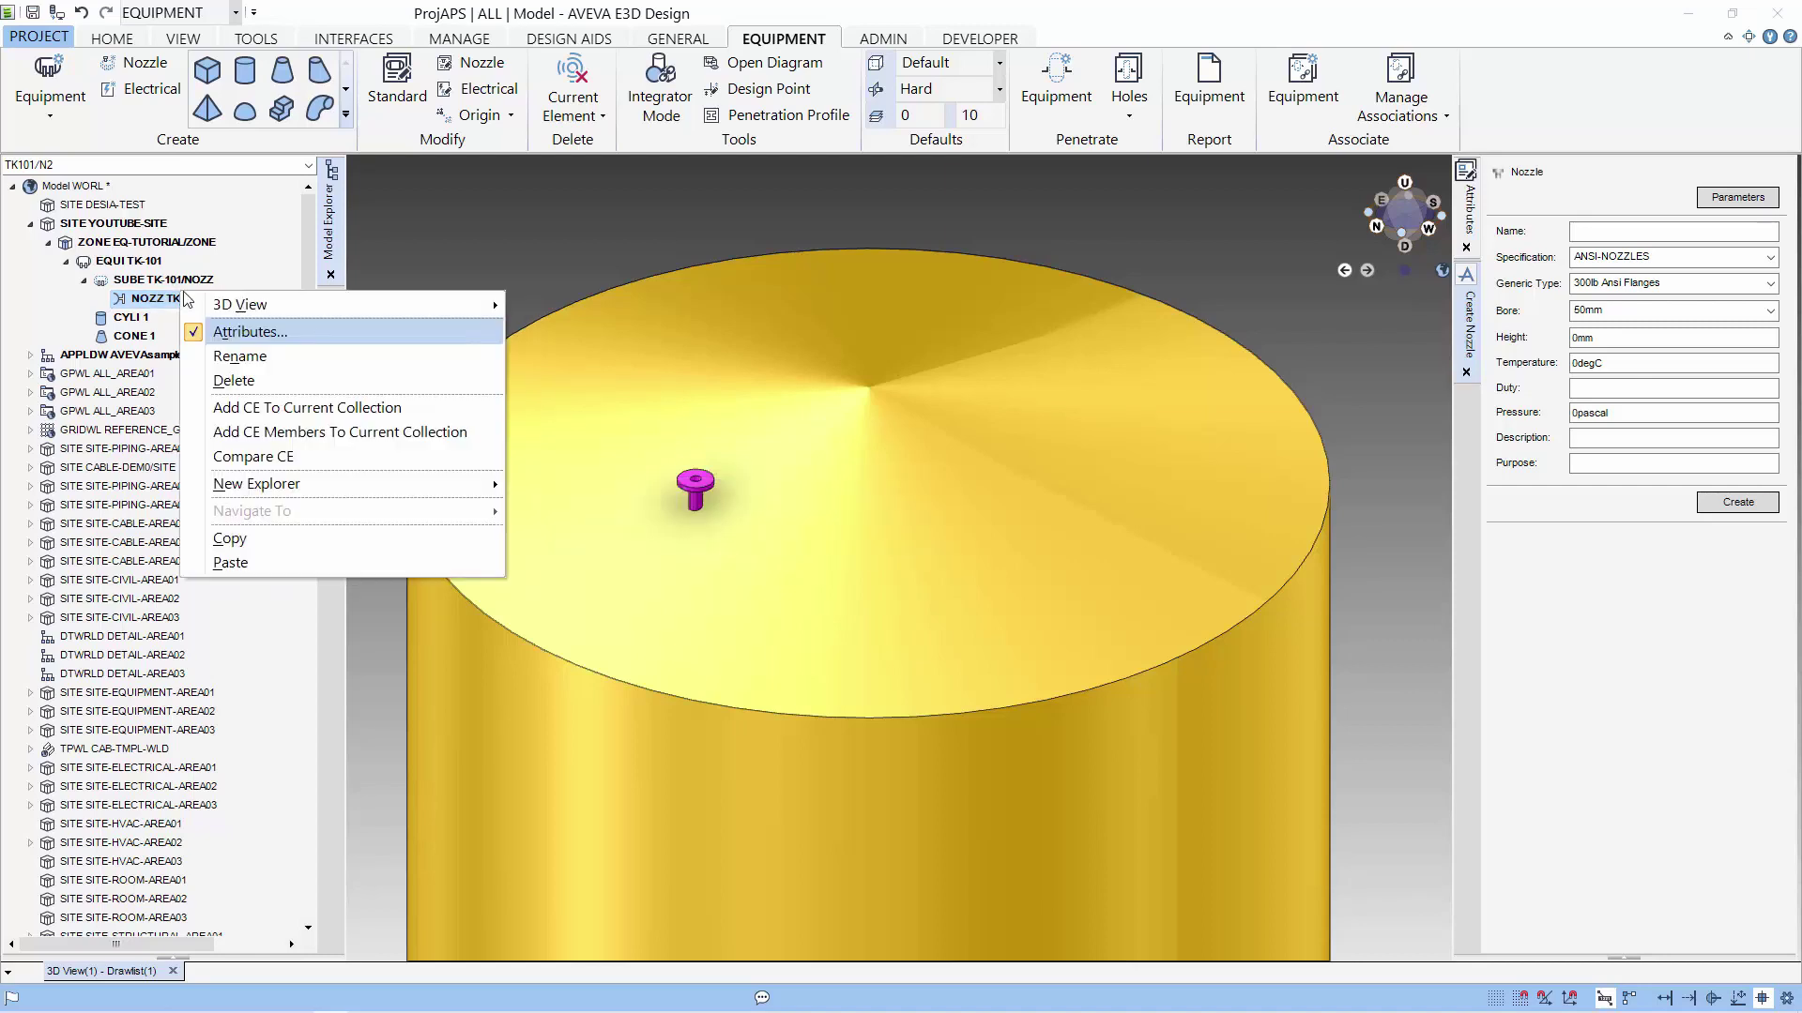
click(263, 555)
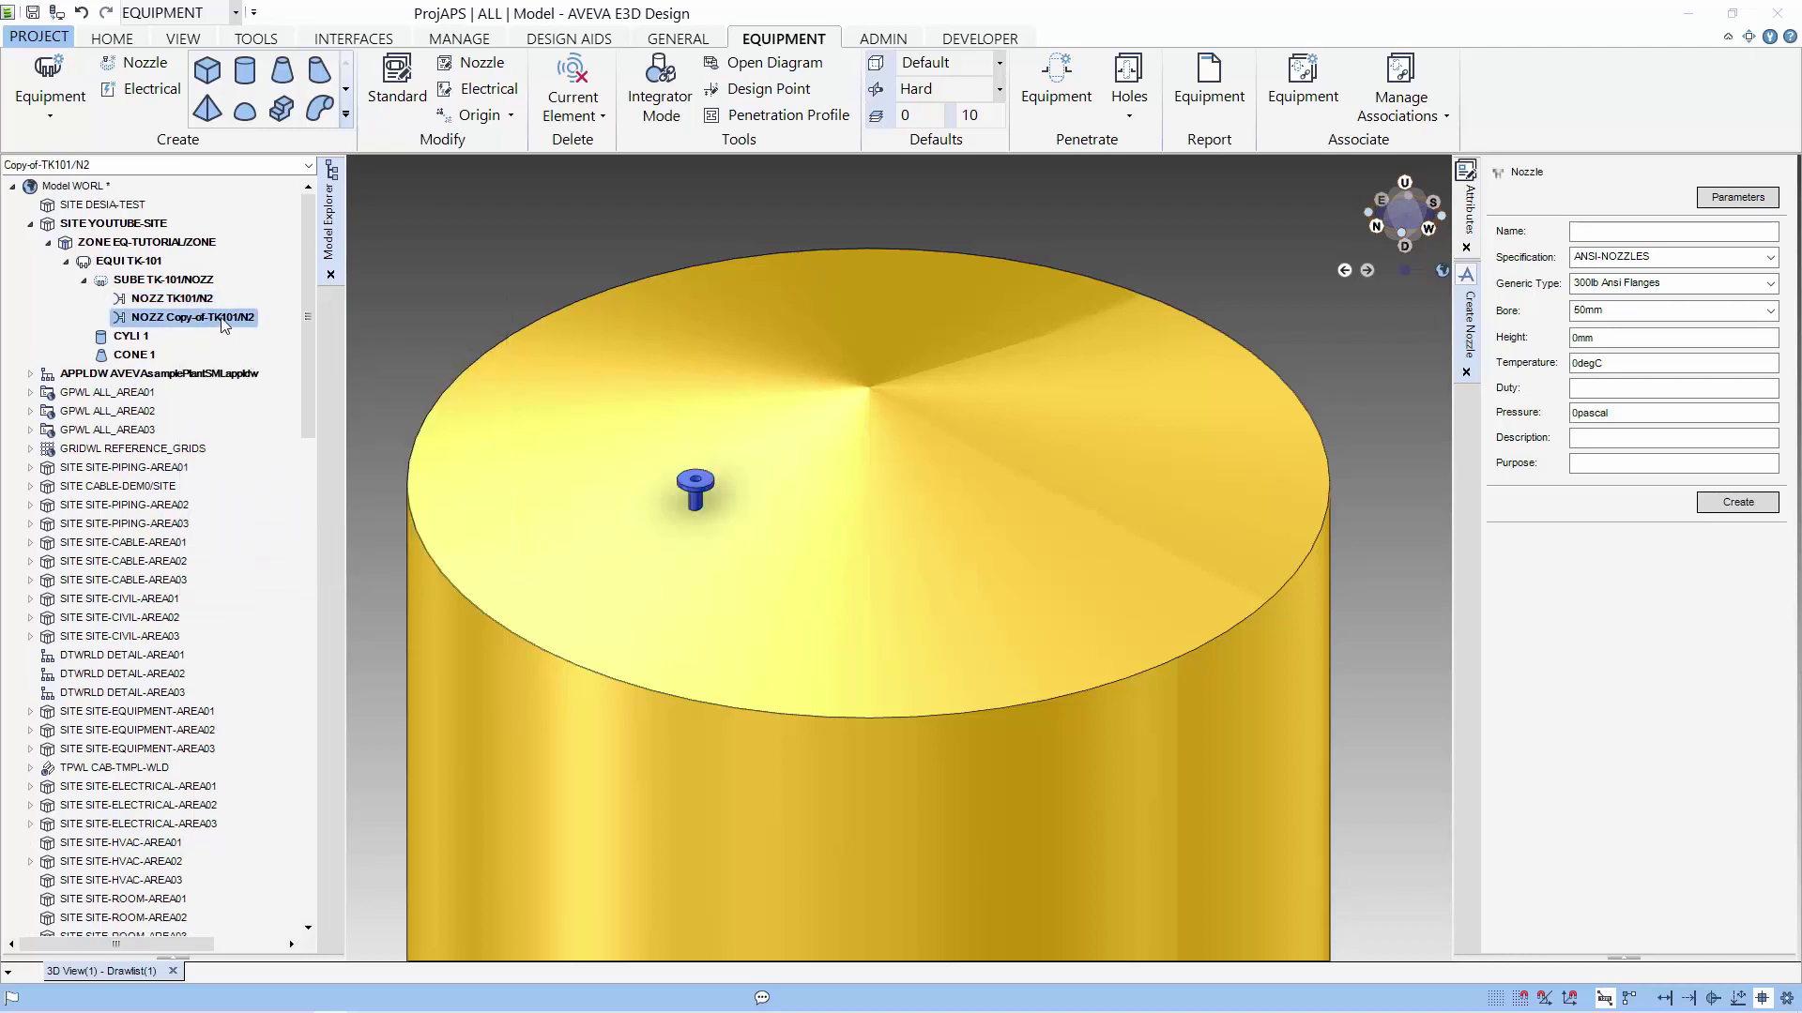
Step: Open the pasted nozzle for modification and rename it /TK101/N1
click(482, 64)
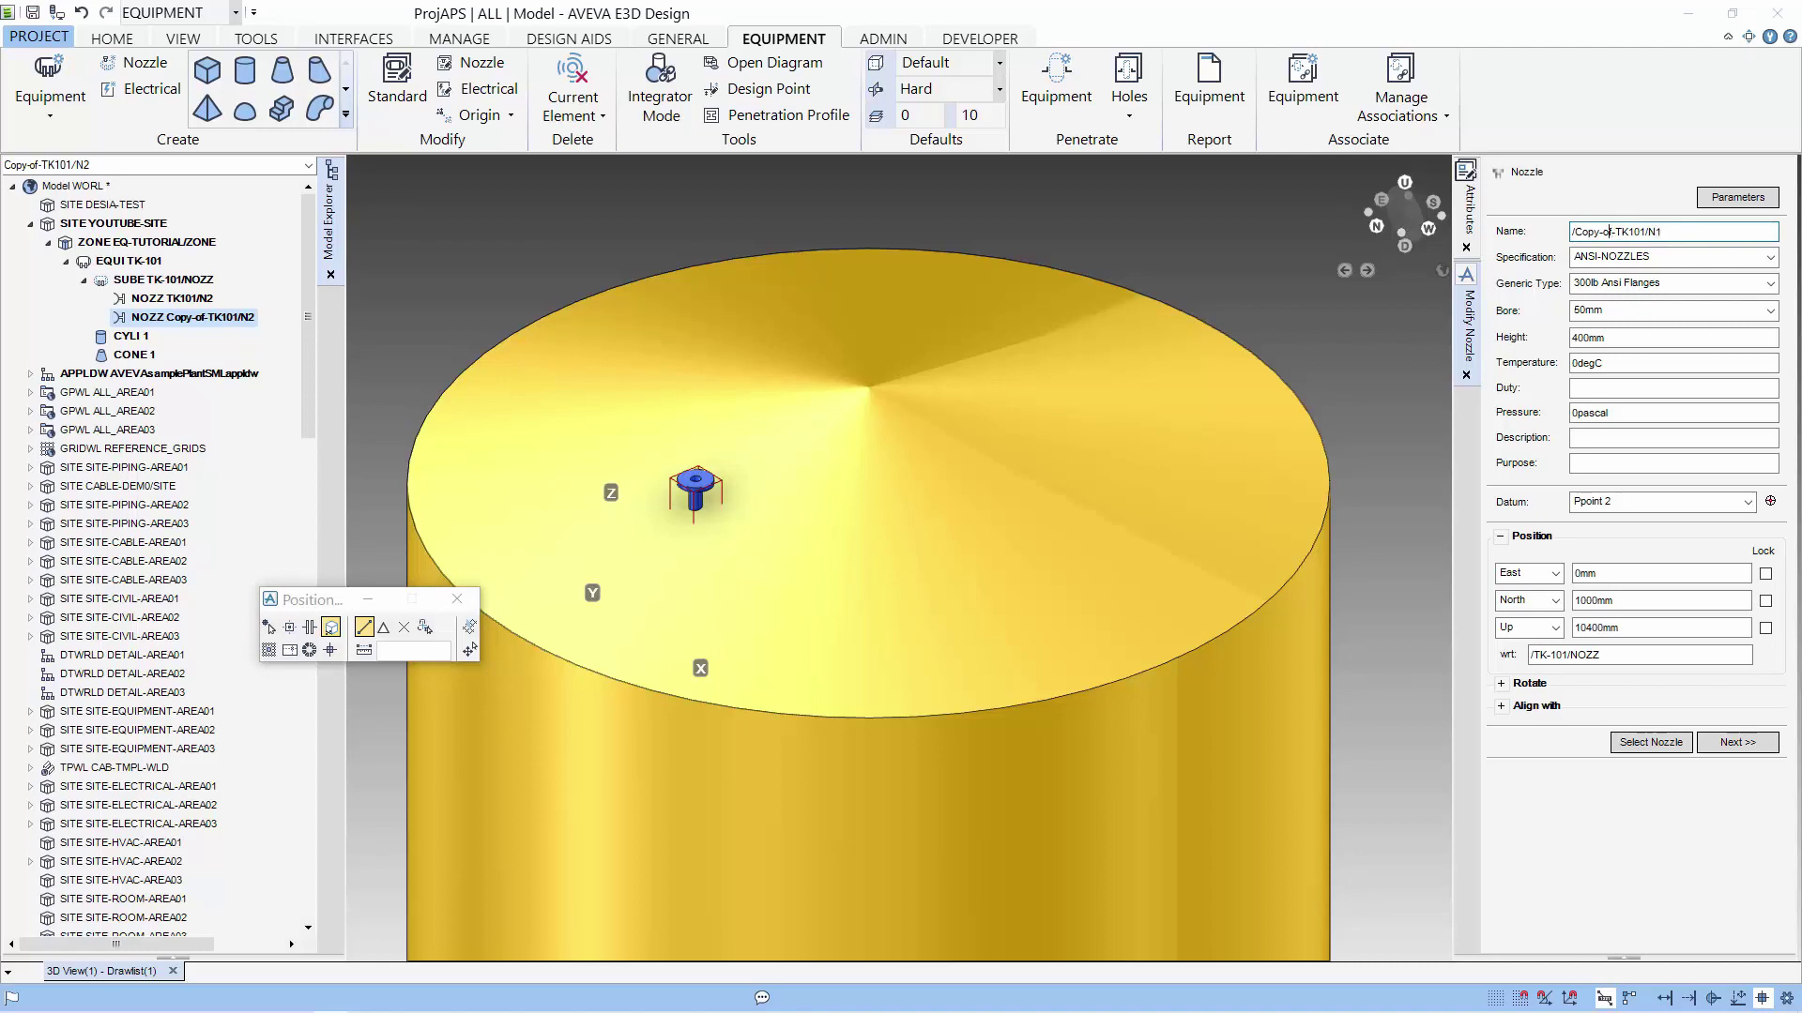
key(BackSpace)
key(BackSpace)
key(BackSpace)
key(BackSpace)
key(BackSpace)
key(BackSpace)
key(BackSpace)
key(BackSpace)
key(Tab)
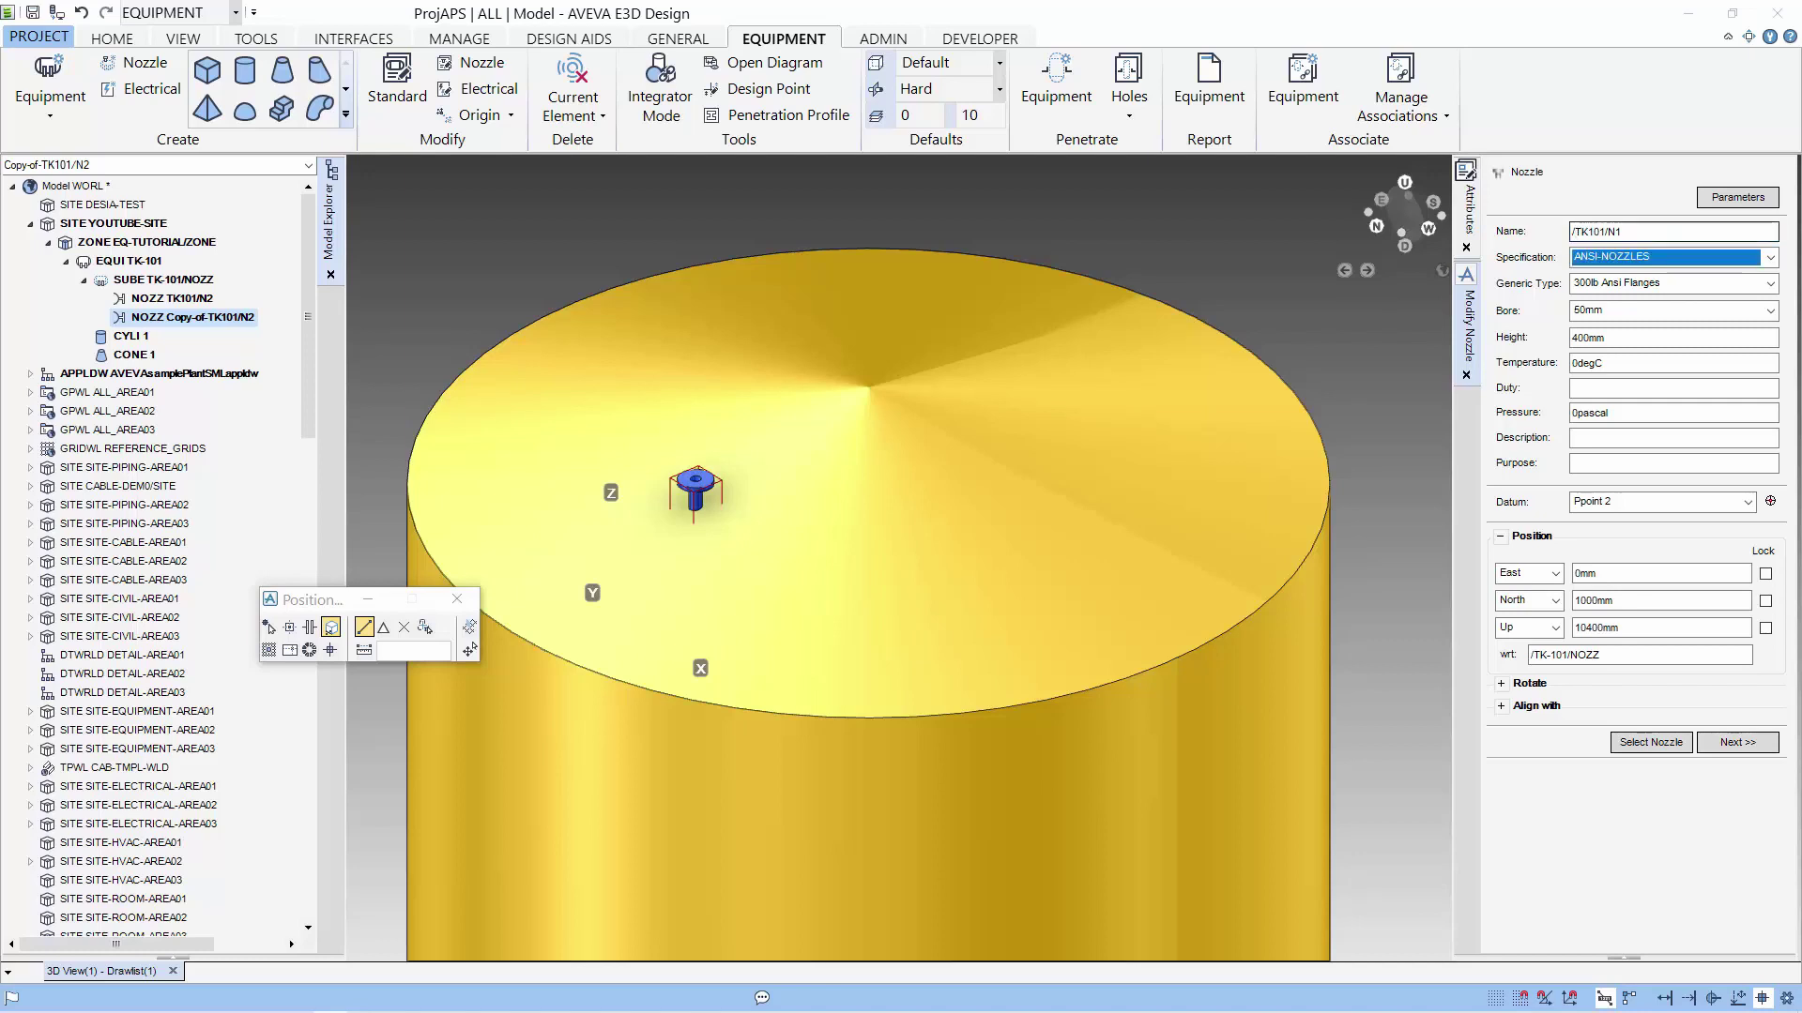
Step: Give nozzle N1 a 150 mm bore and an East position of 400 mm, and finish modifying it
click(1770, 310)
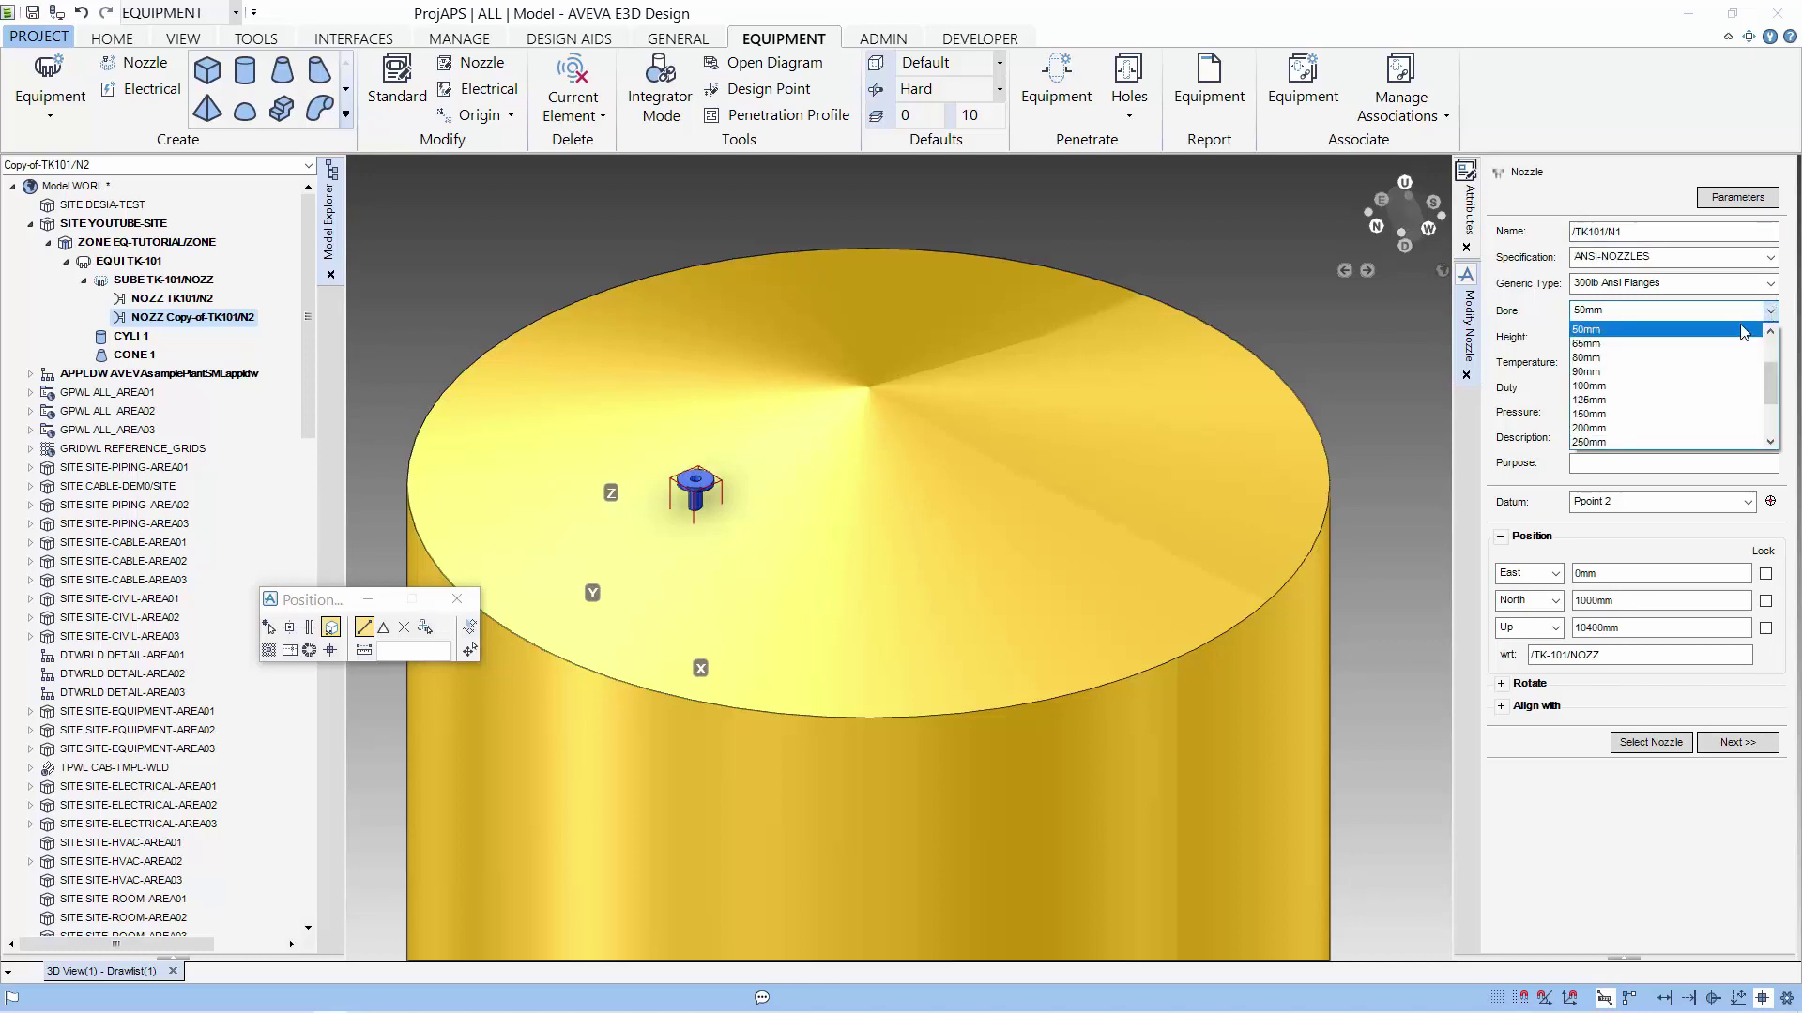
click(1666, 414)
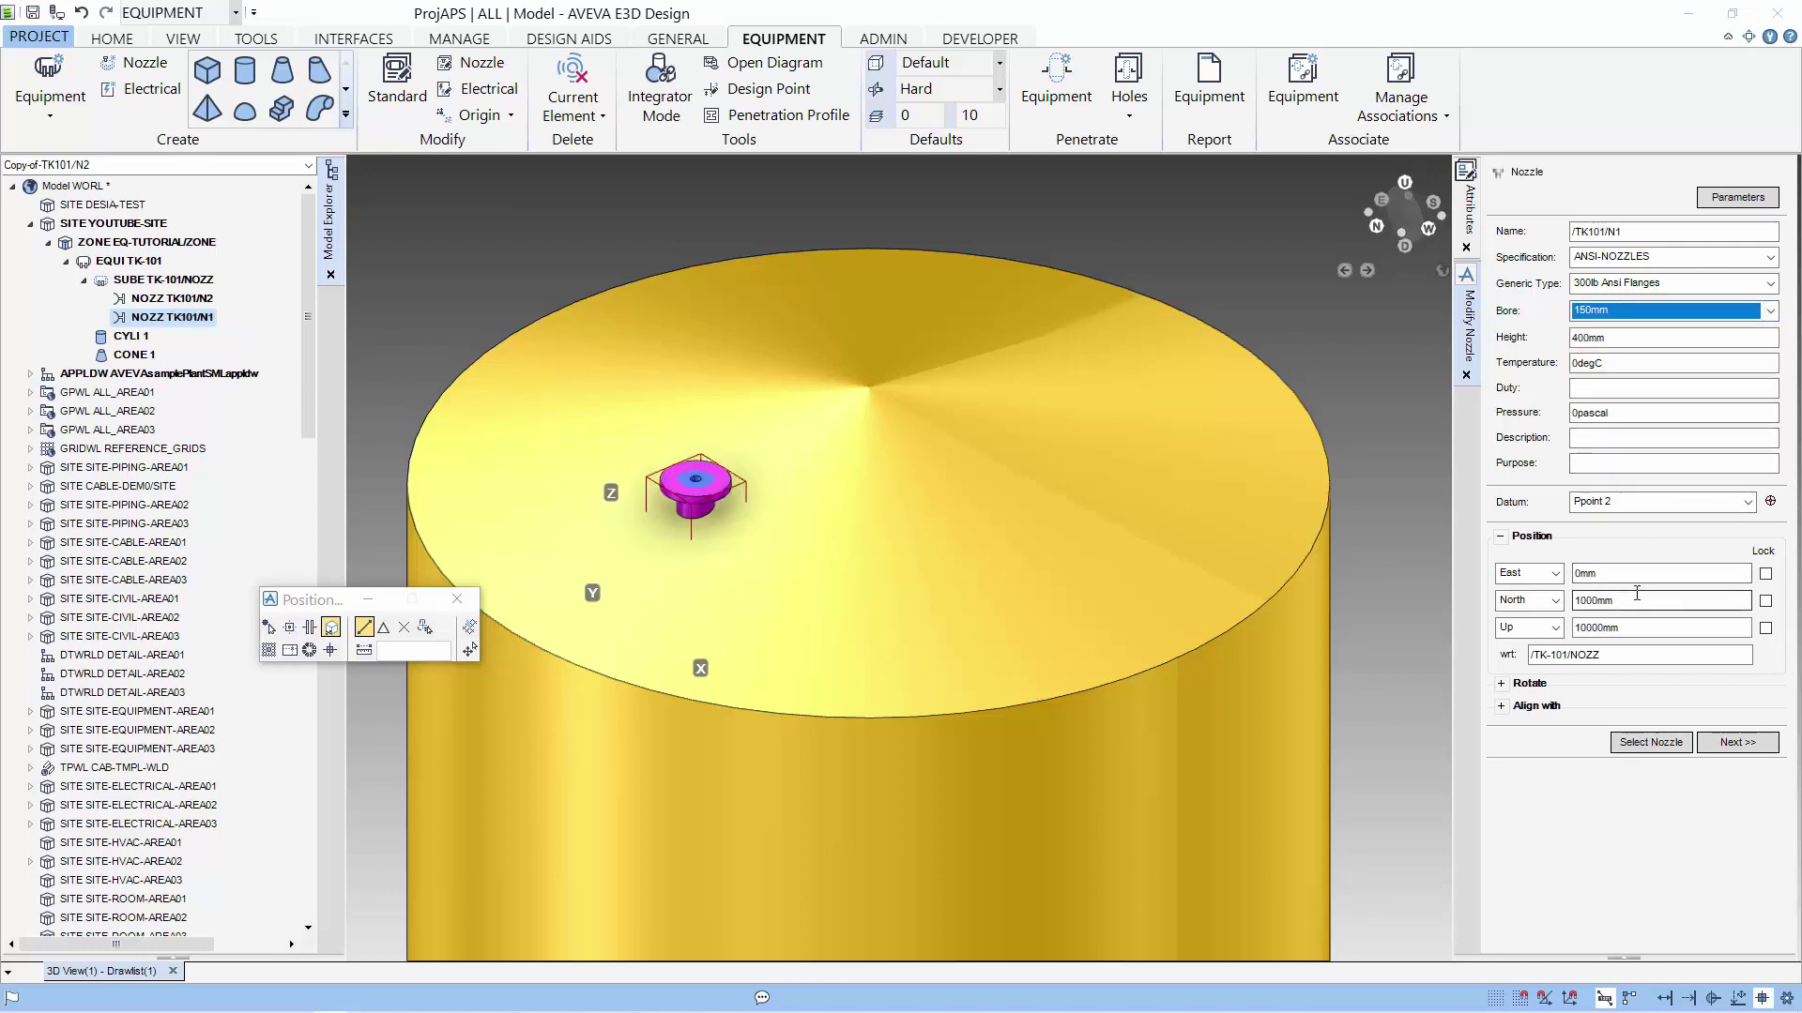
double_click(1576, 573)
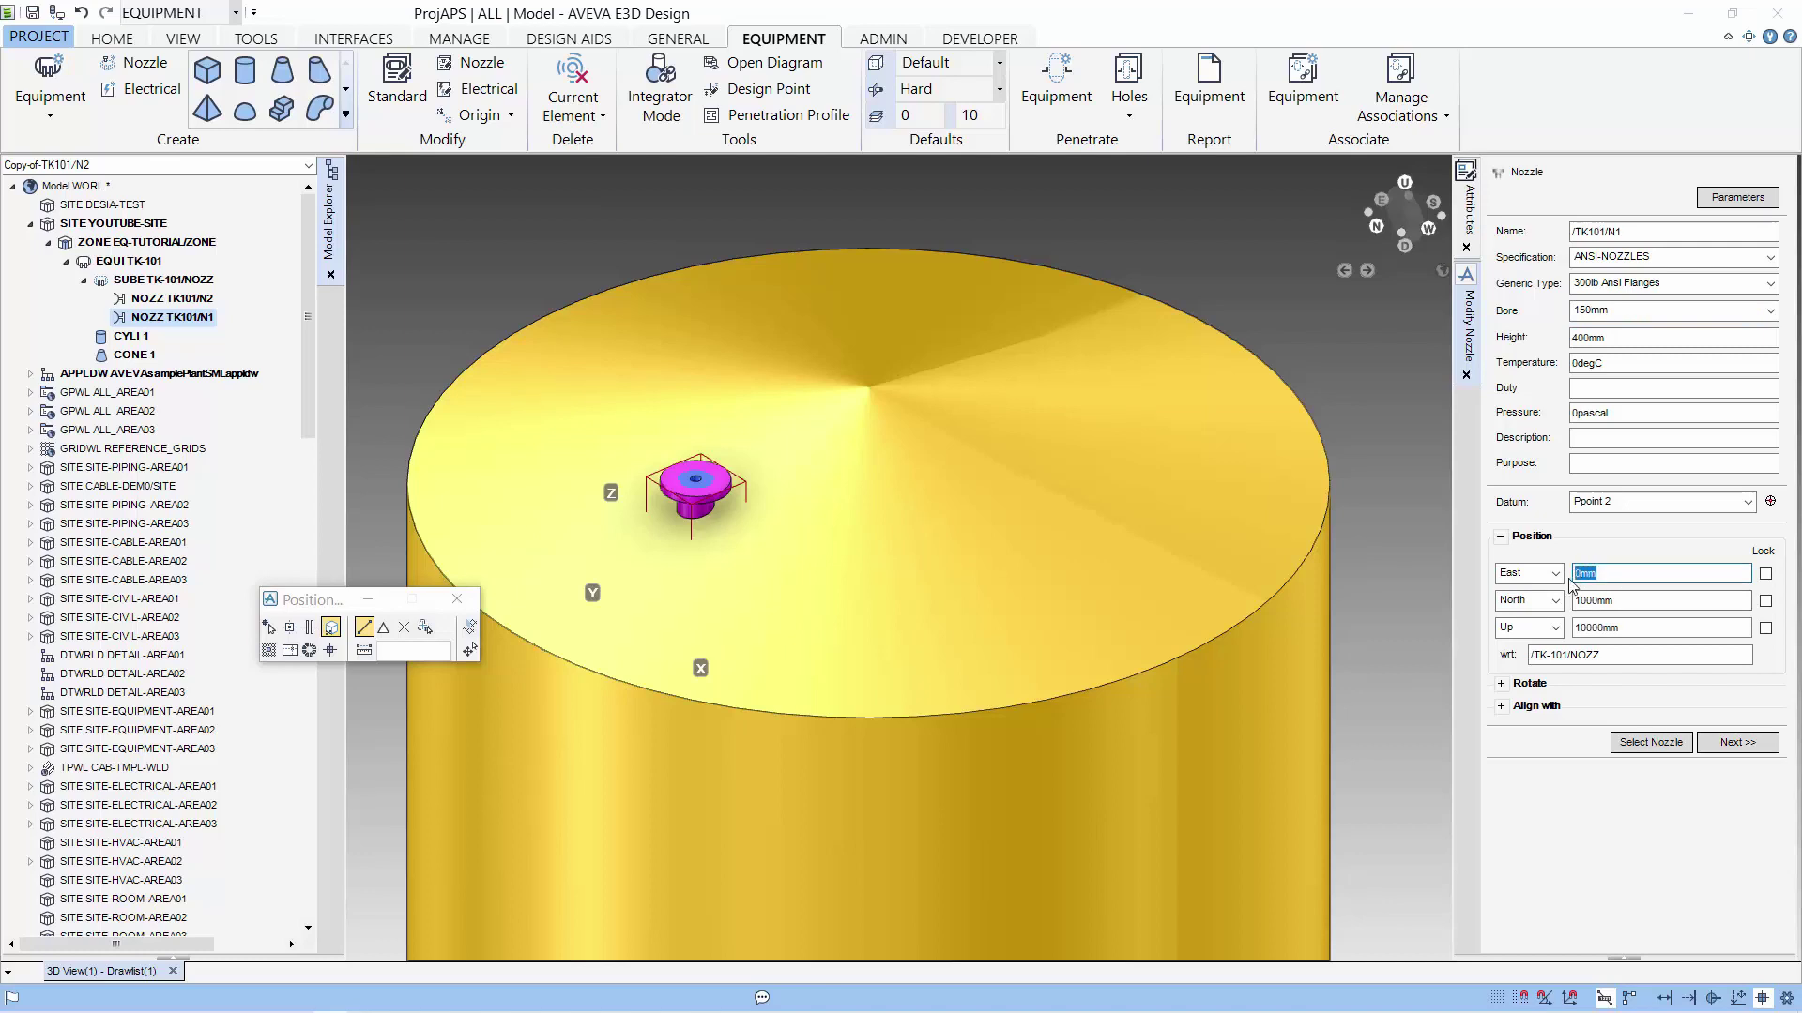
text(400)
key(Return)
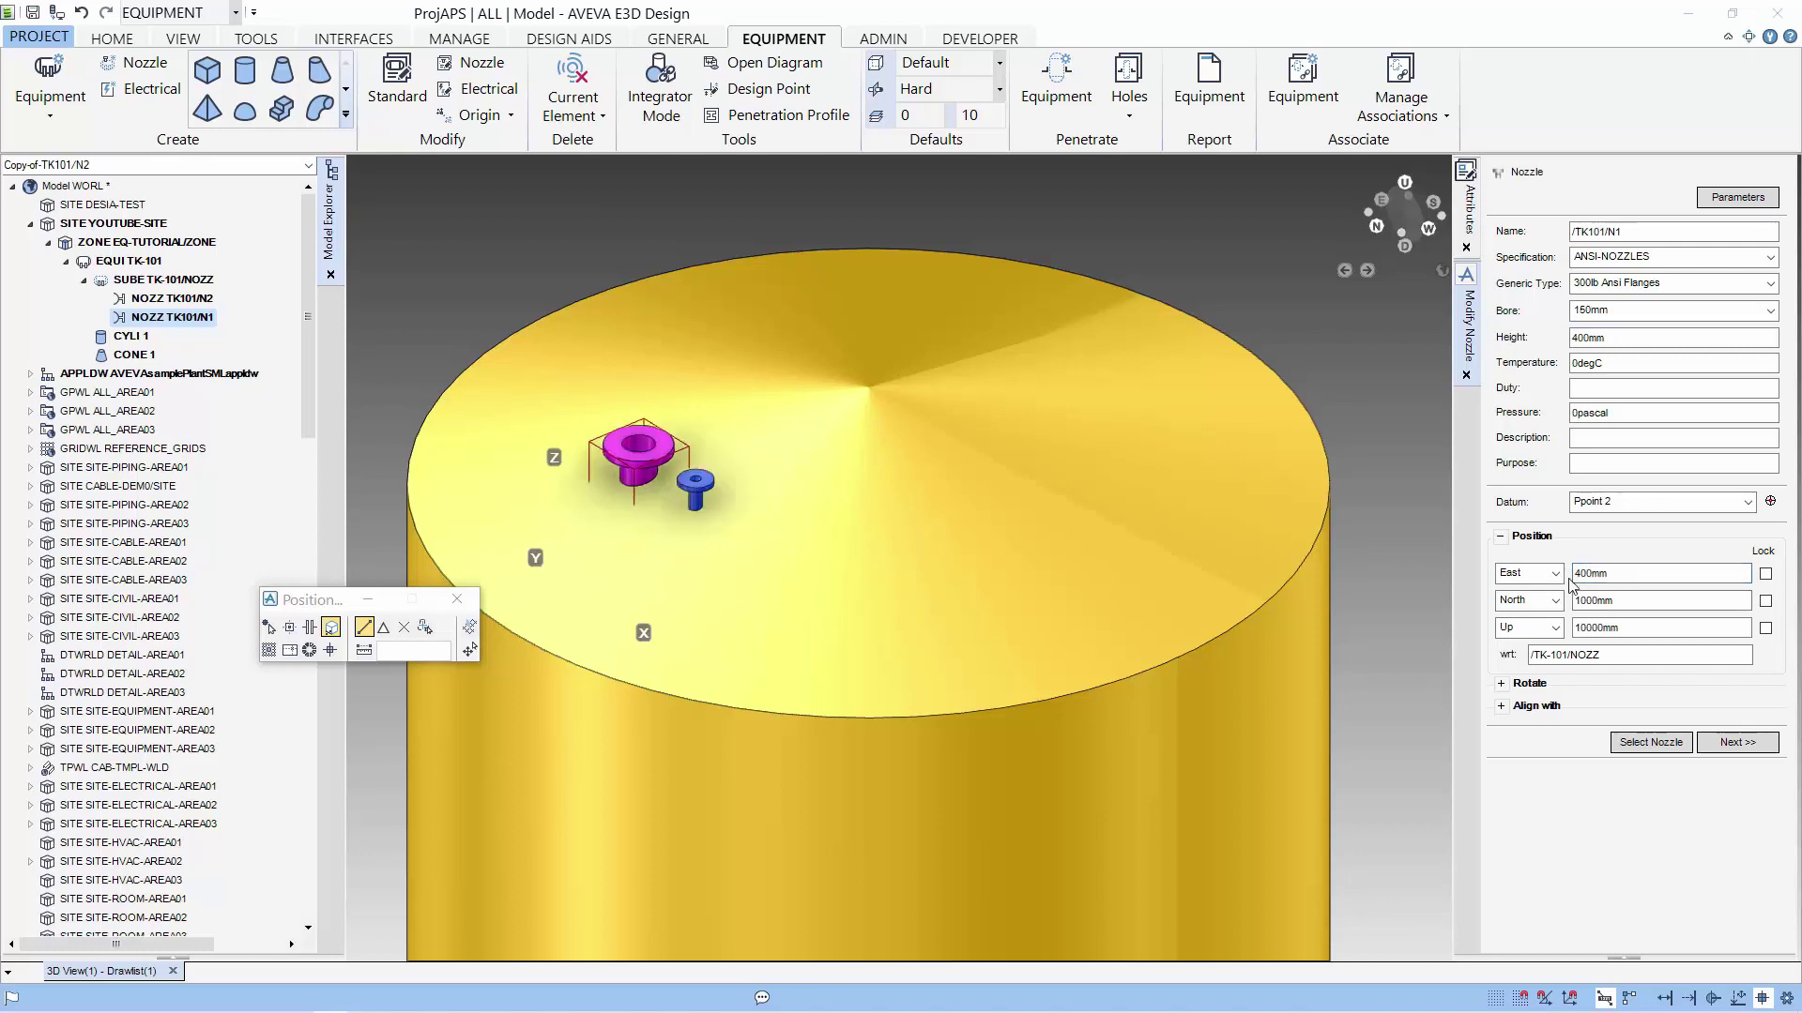
click(1727, 743)
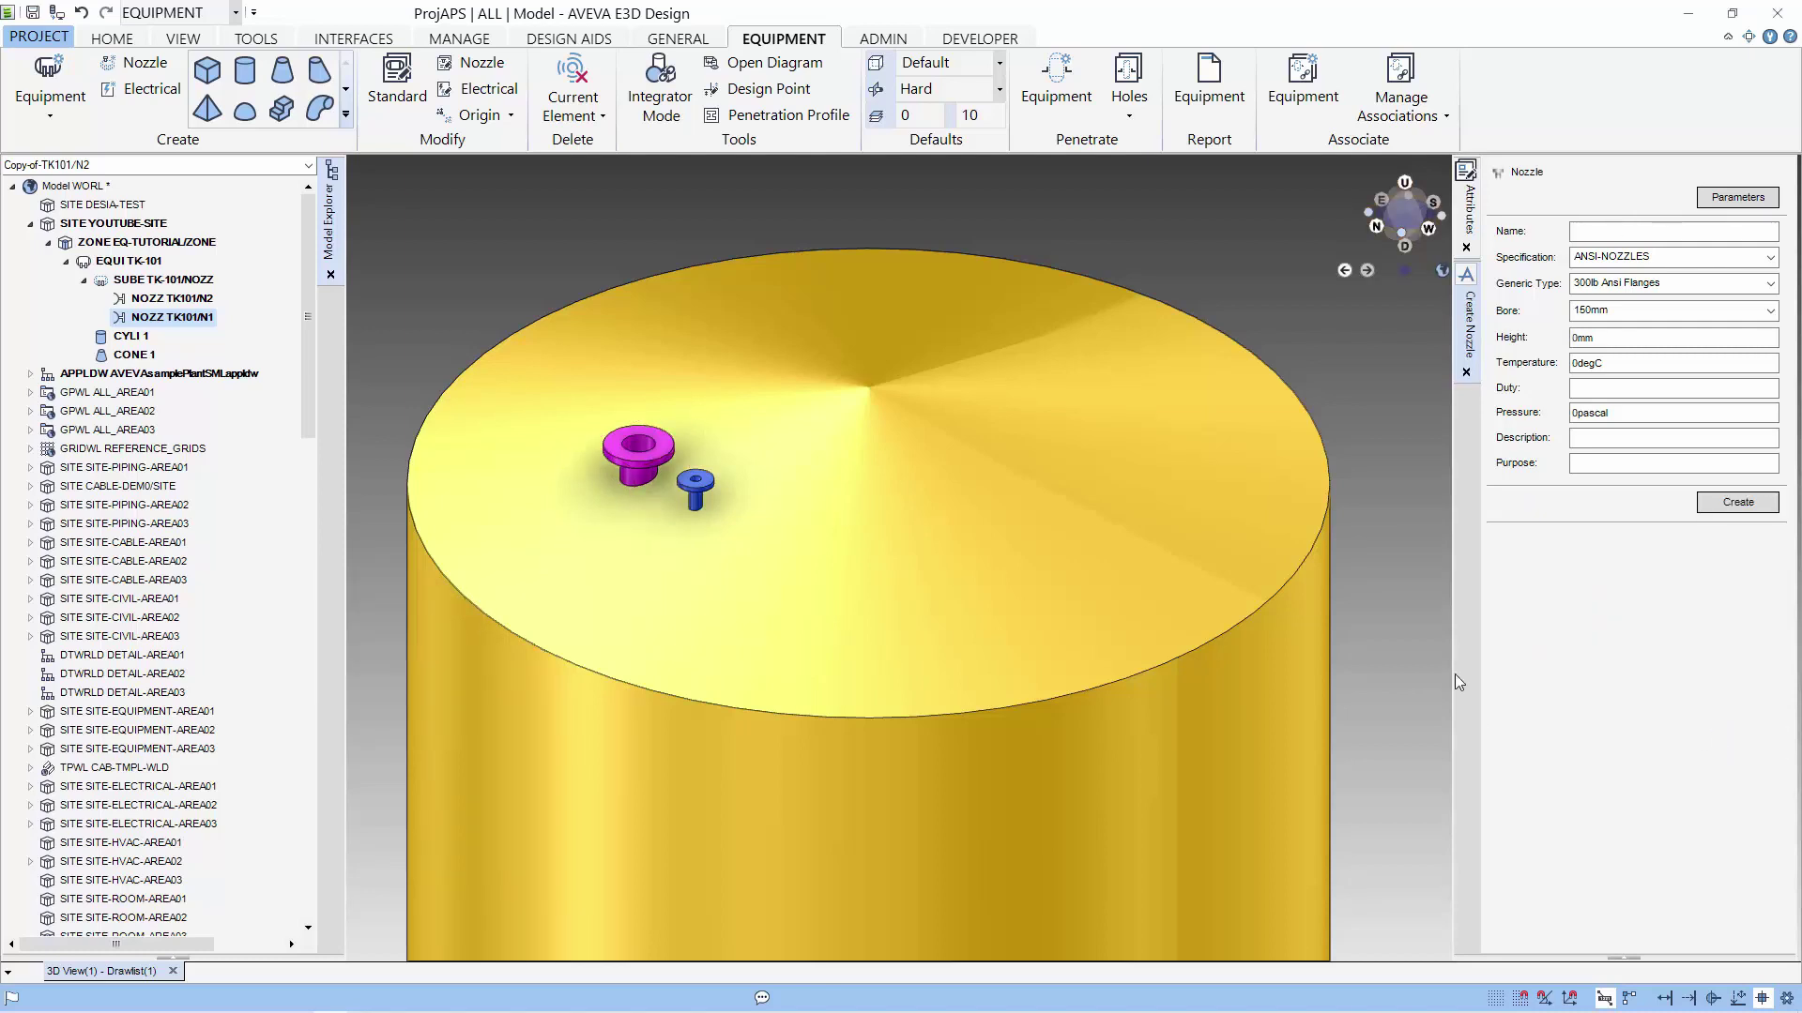
Step: Create nozzle /TK-101/N3 with 300lb Ansi Flanges, a 400 mm bore and a height of 2200 mm
scroll(1023, 558, down, 5)
scroll(1014, 564, down, 1)
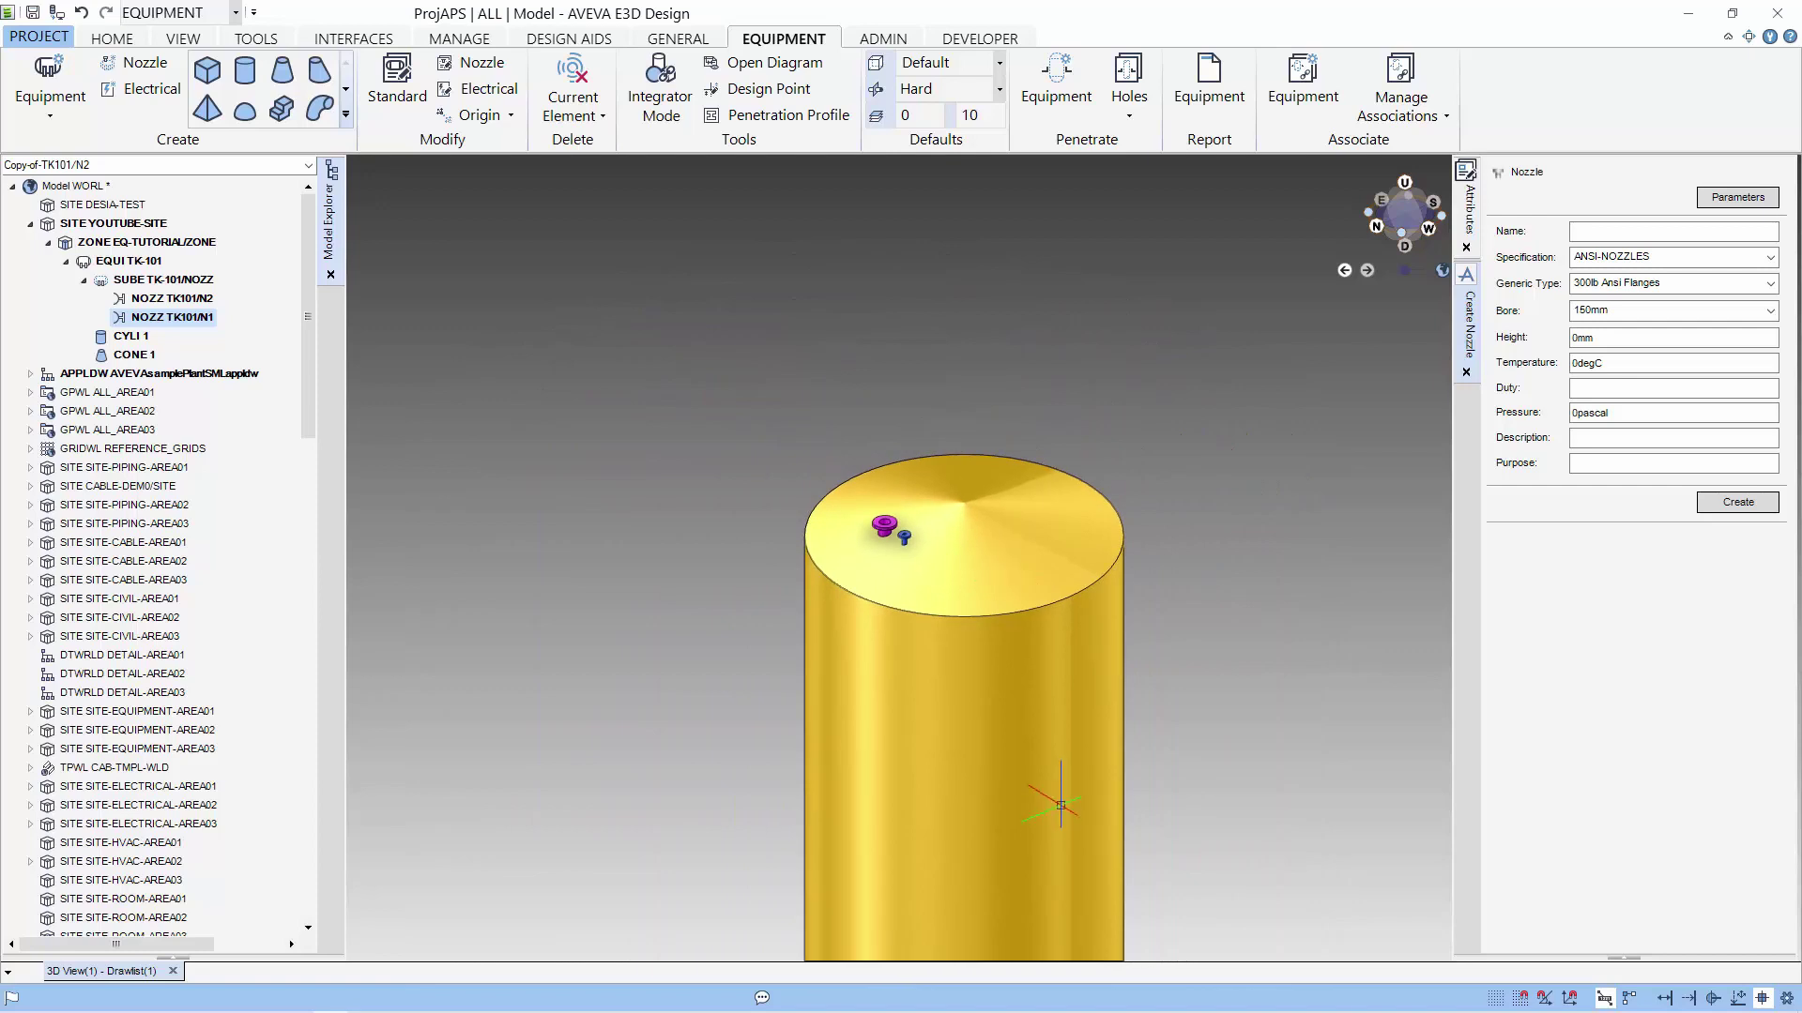
scroll(1068, 826, up, 3)
scroll(1068, 826, down, 4)
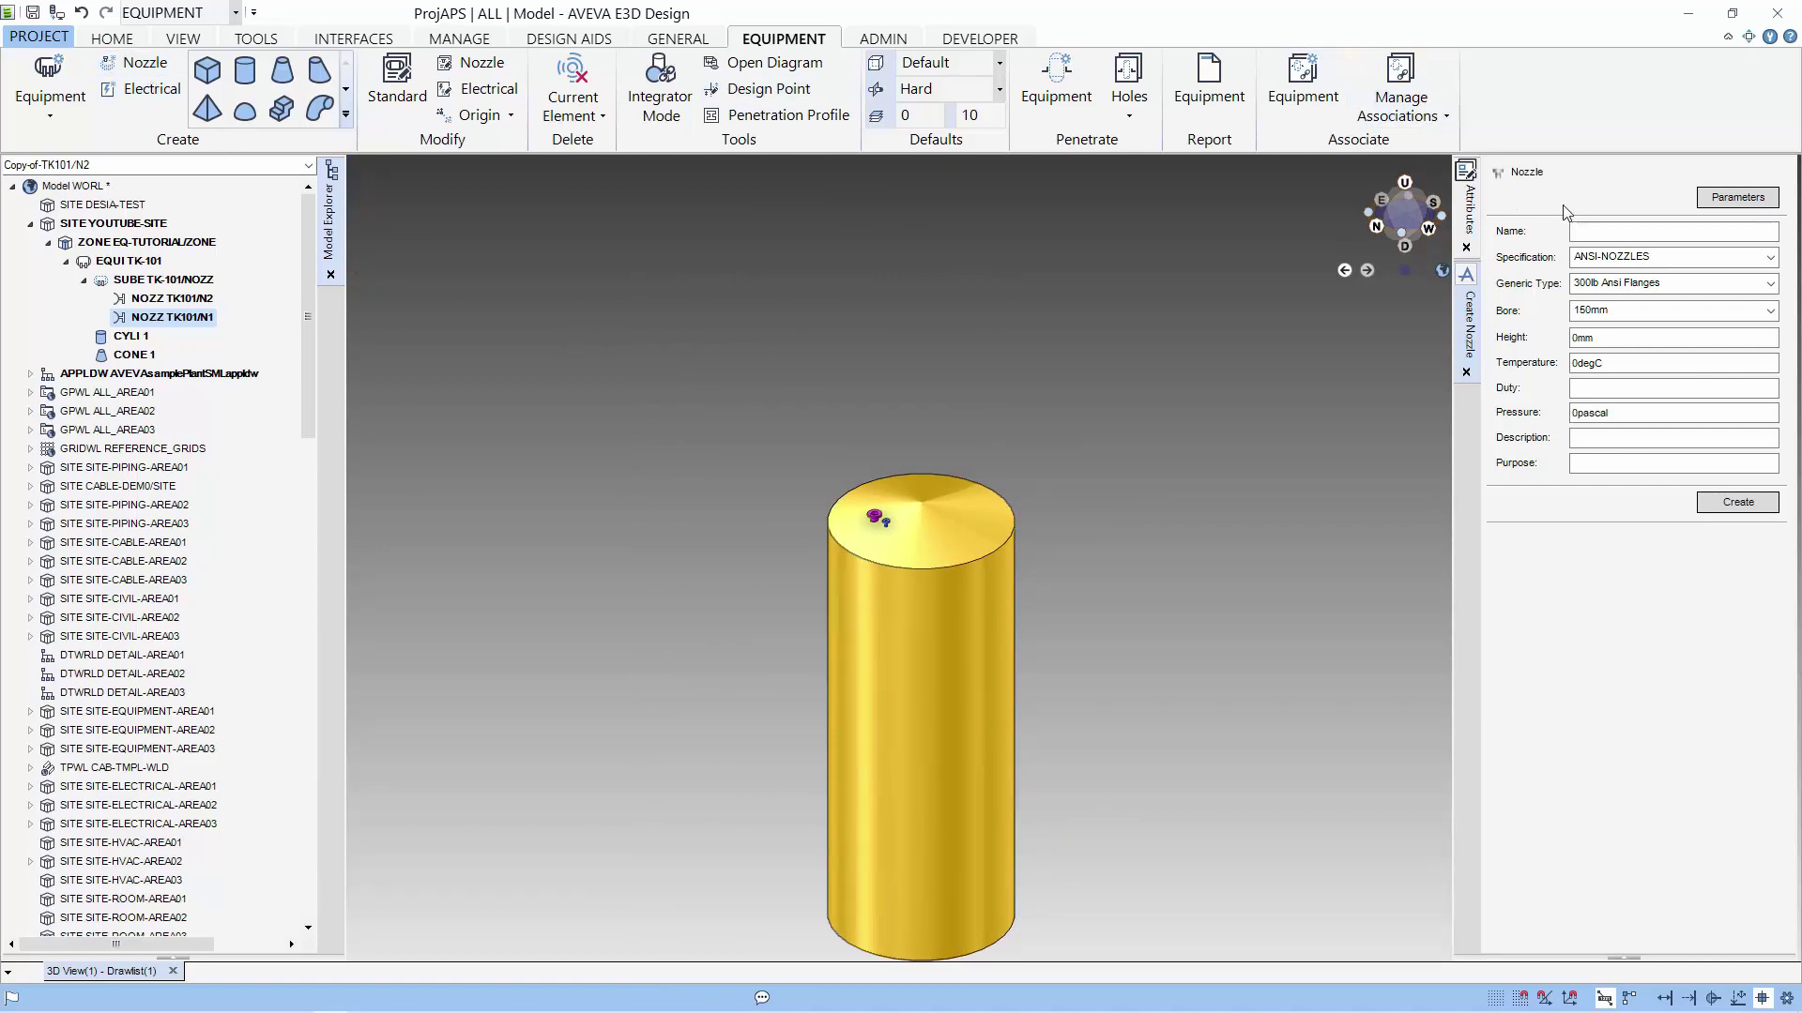
click(1602, 234)
click(1615, 317)
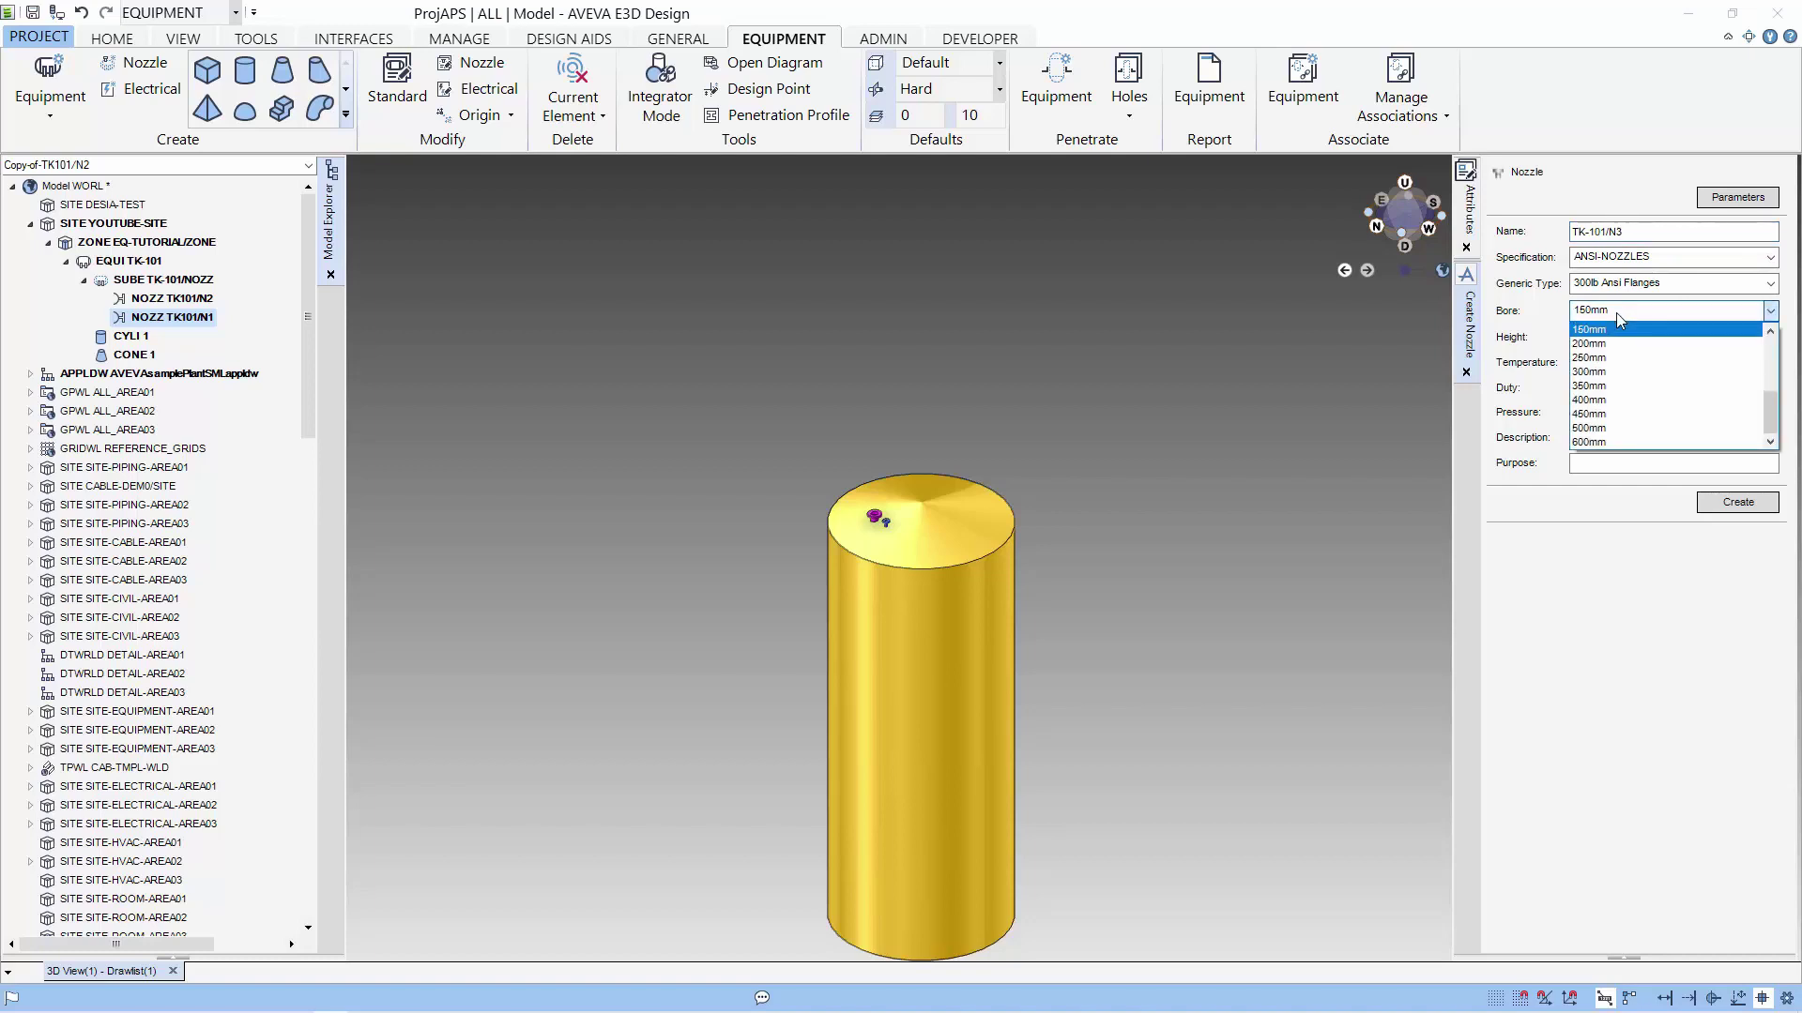
click(1634, 399)
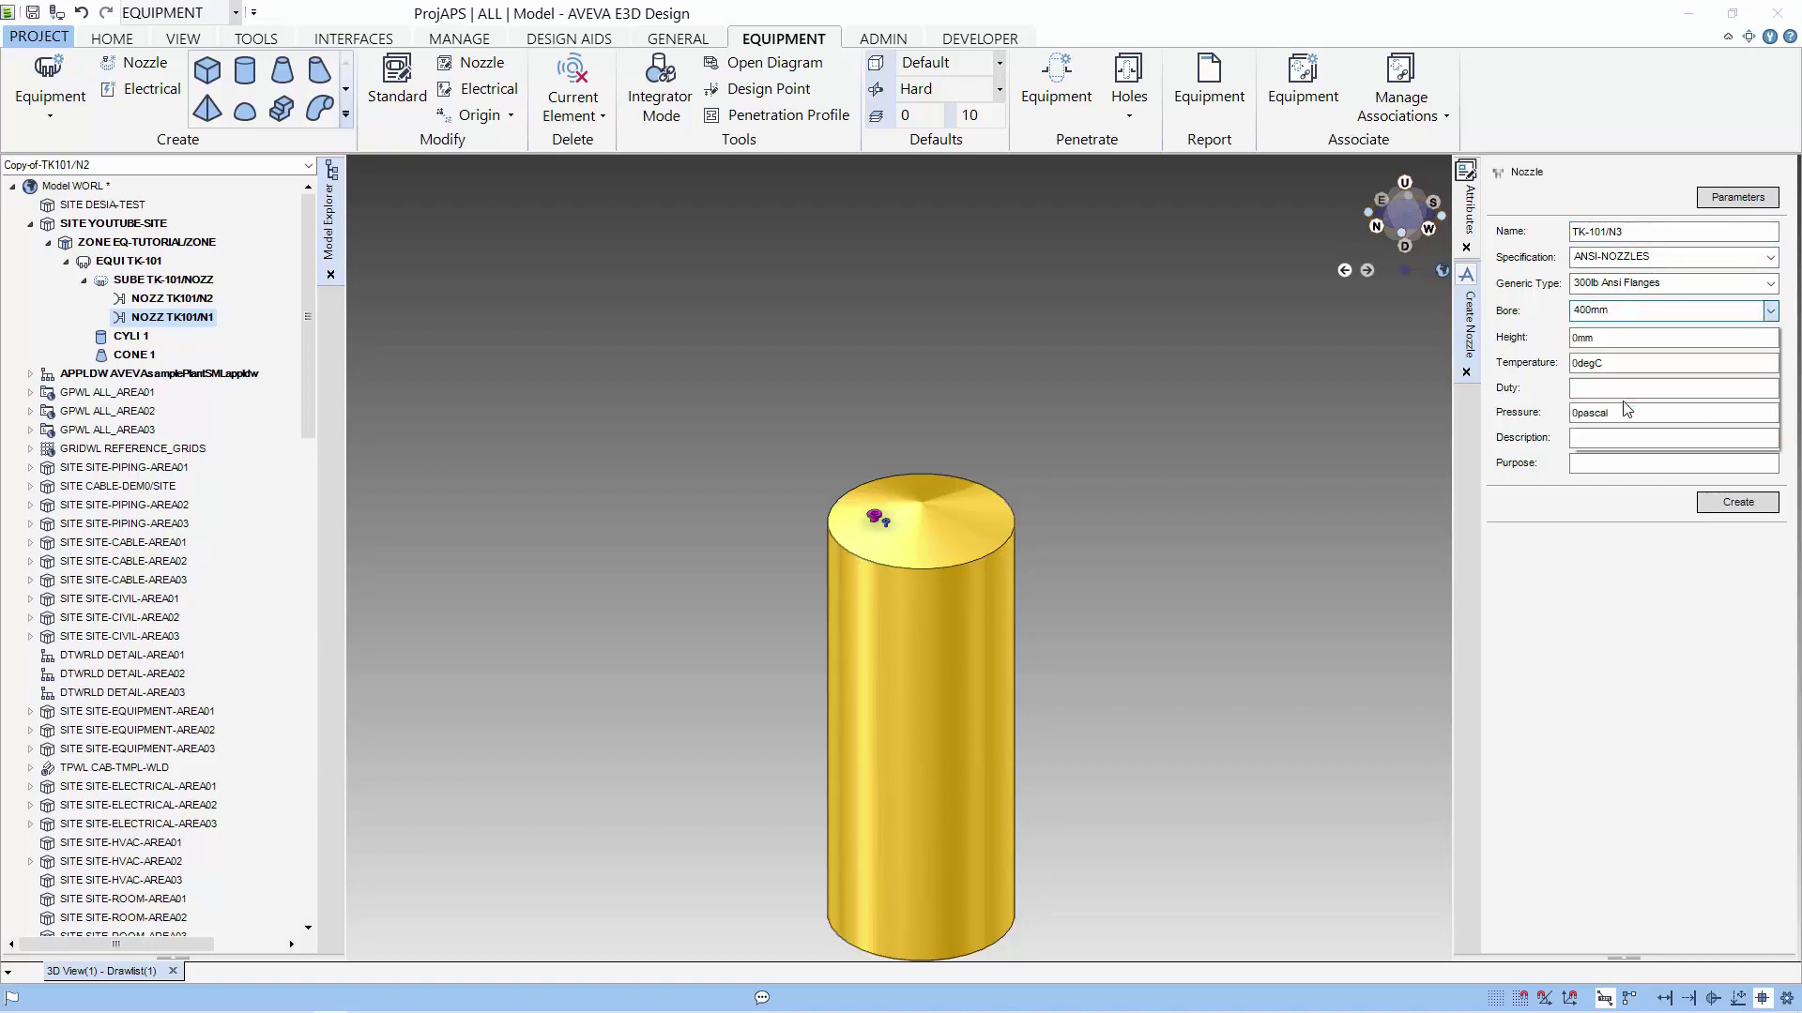
click(1613, 338)
drag(1613, 339, 1571, 343)
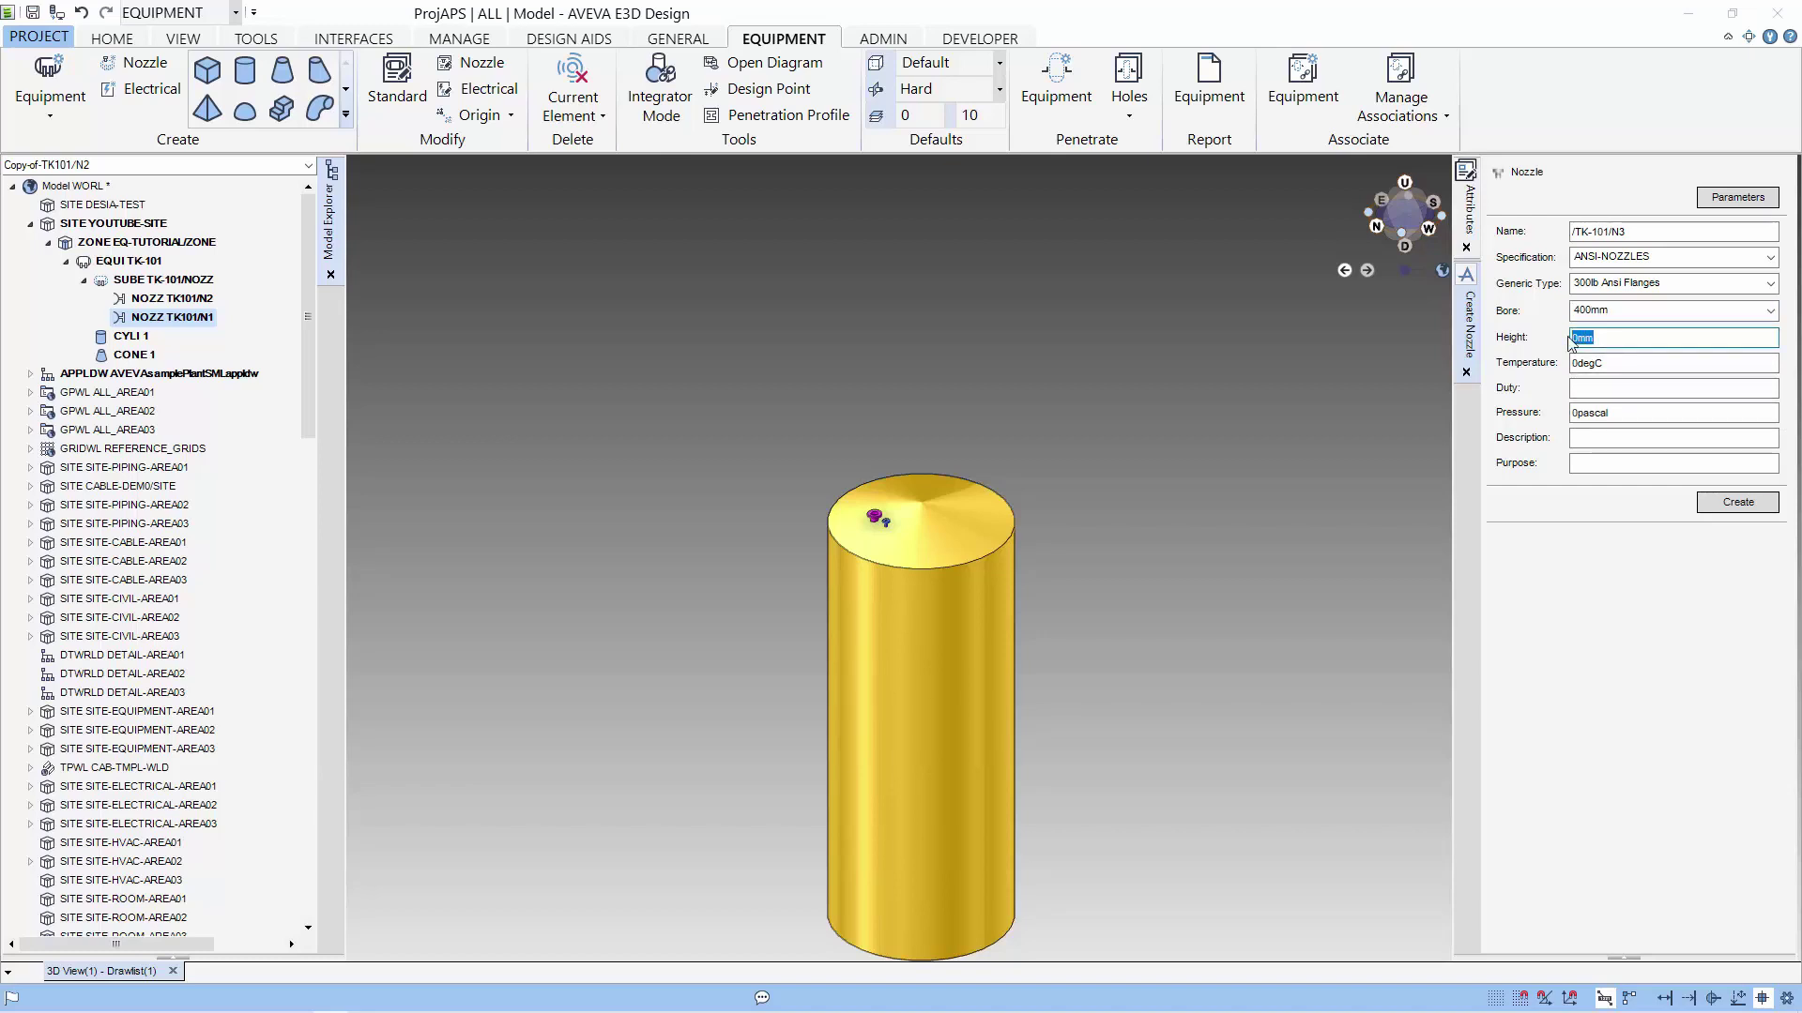
text(2200)
click(1738, 503)
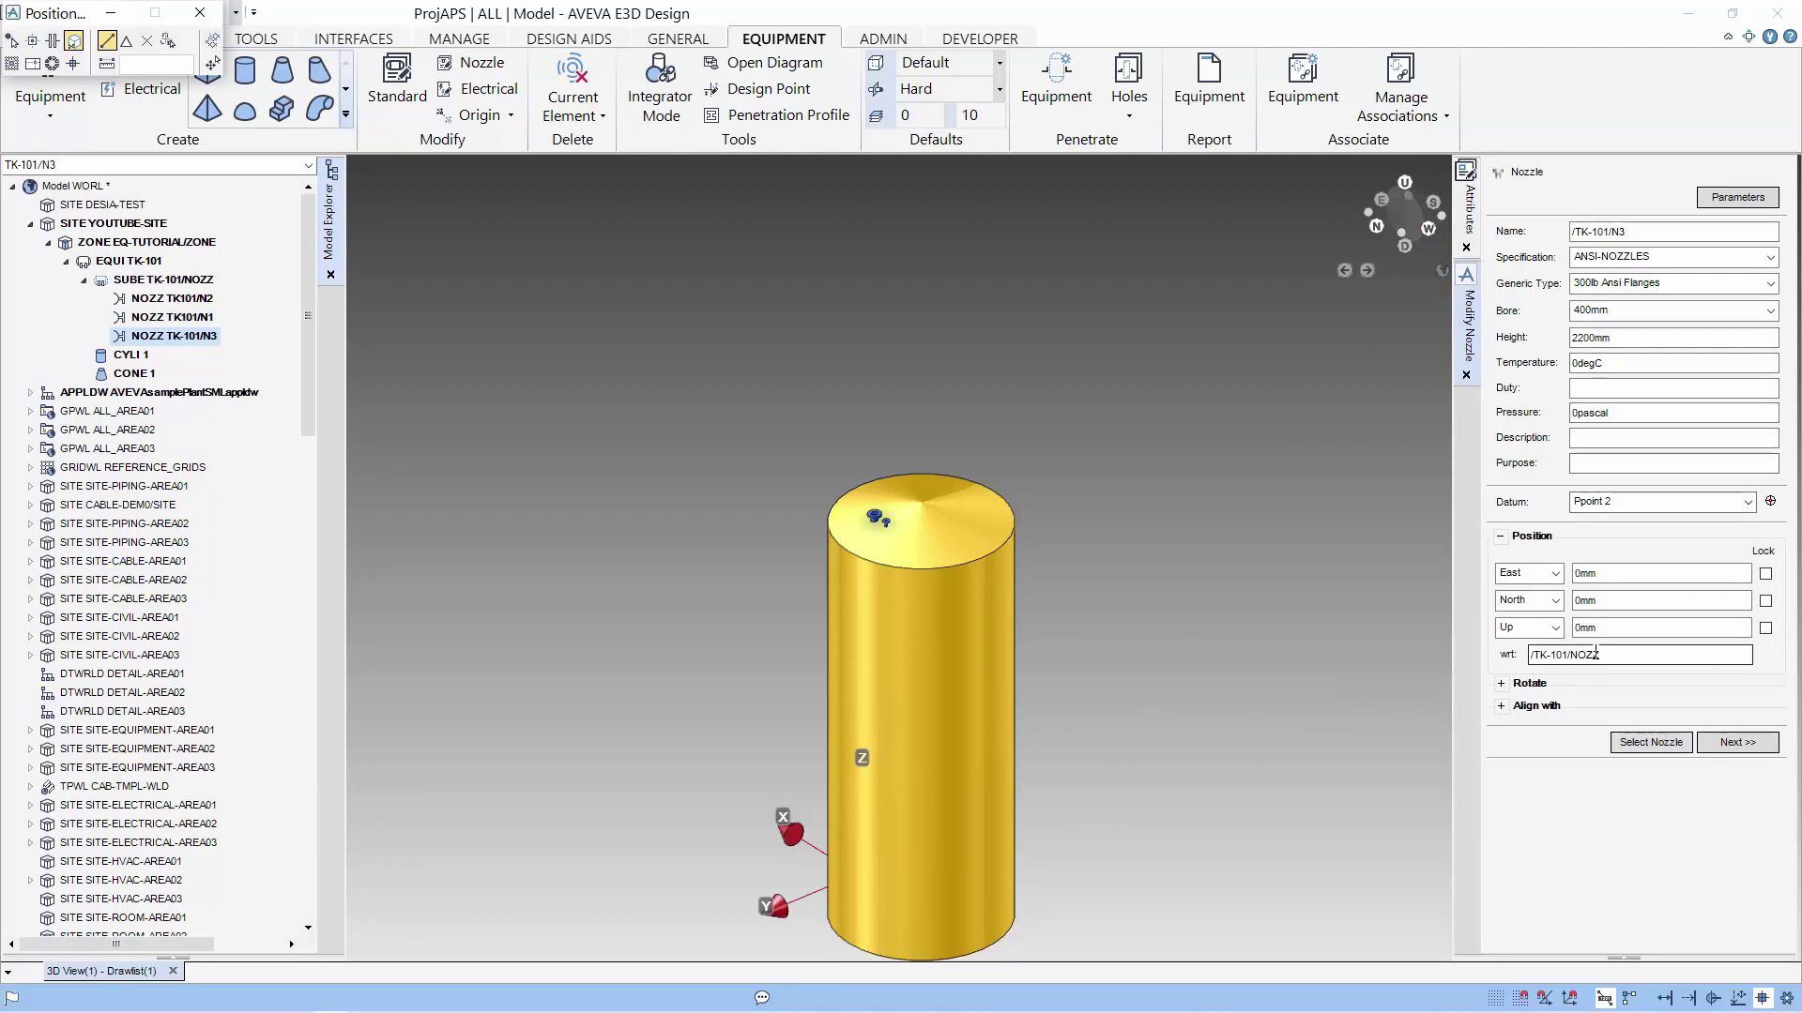
Step: Examine nozzle N3's alignment direction and its location on the tank in a north-oriented plan view
click(1511, 710)
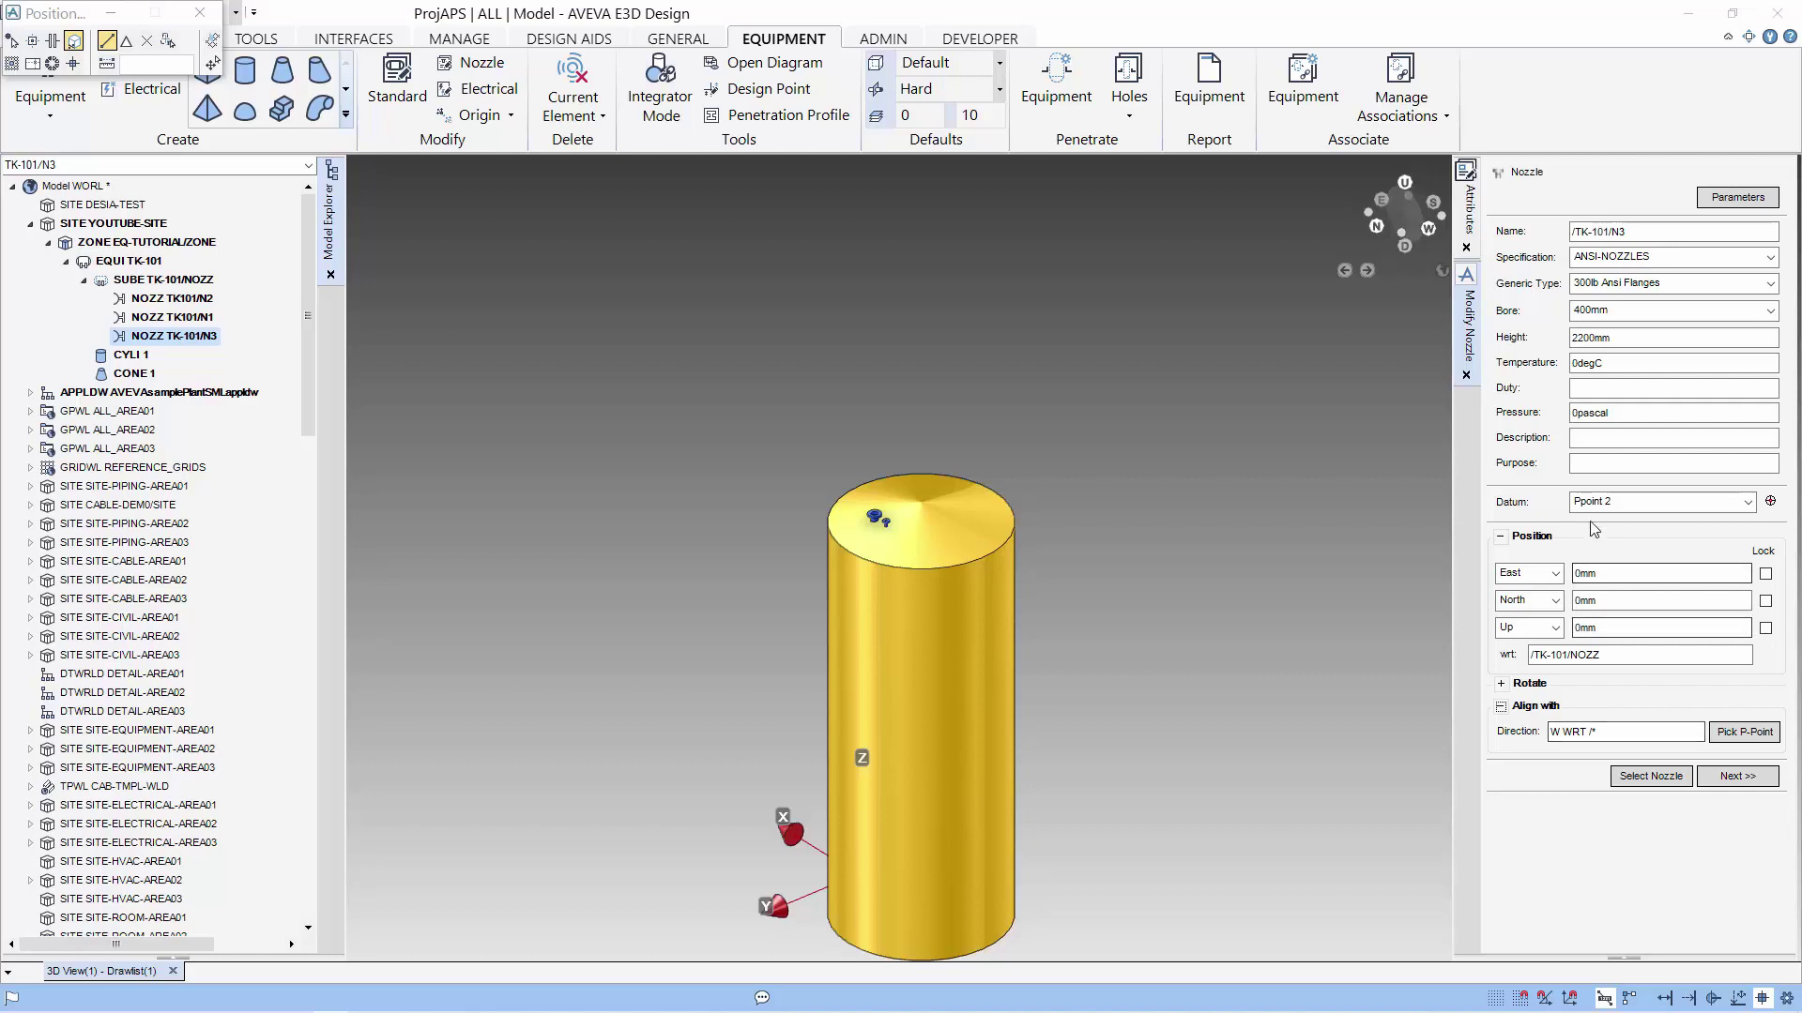
middle_drag(1179, 435, 904, 584)
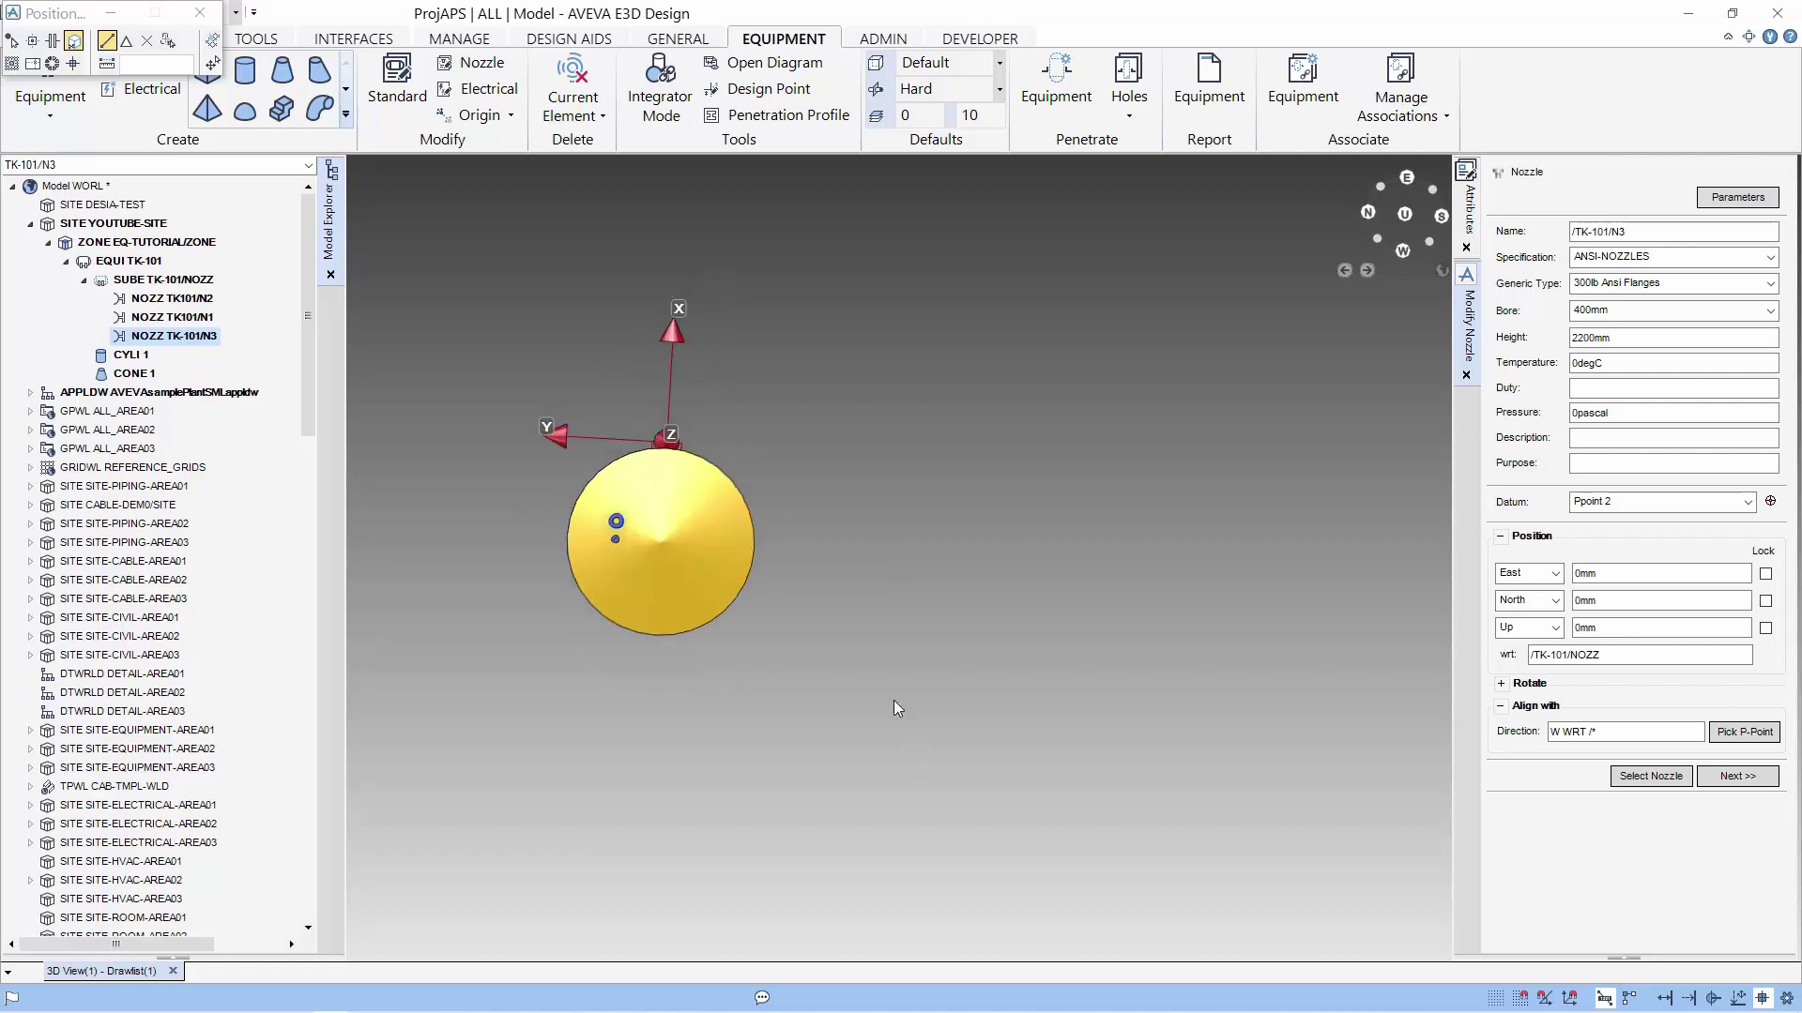
right_click(864, 420)
mouse_move(976, 509)
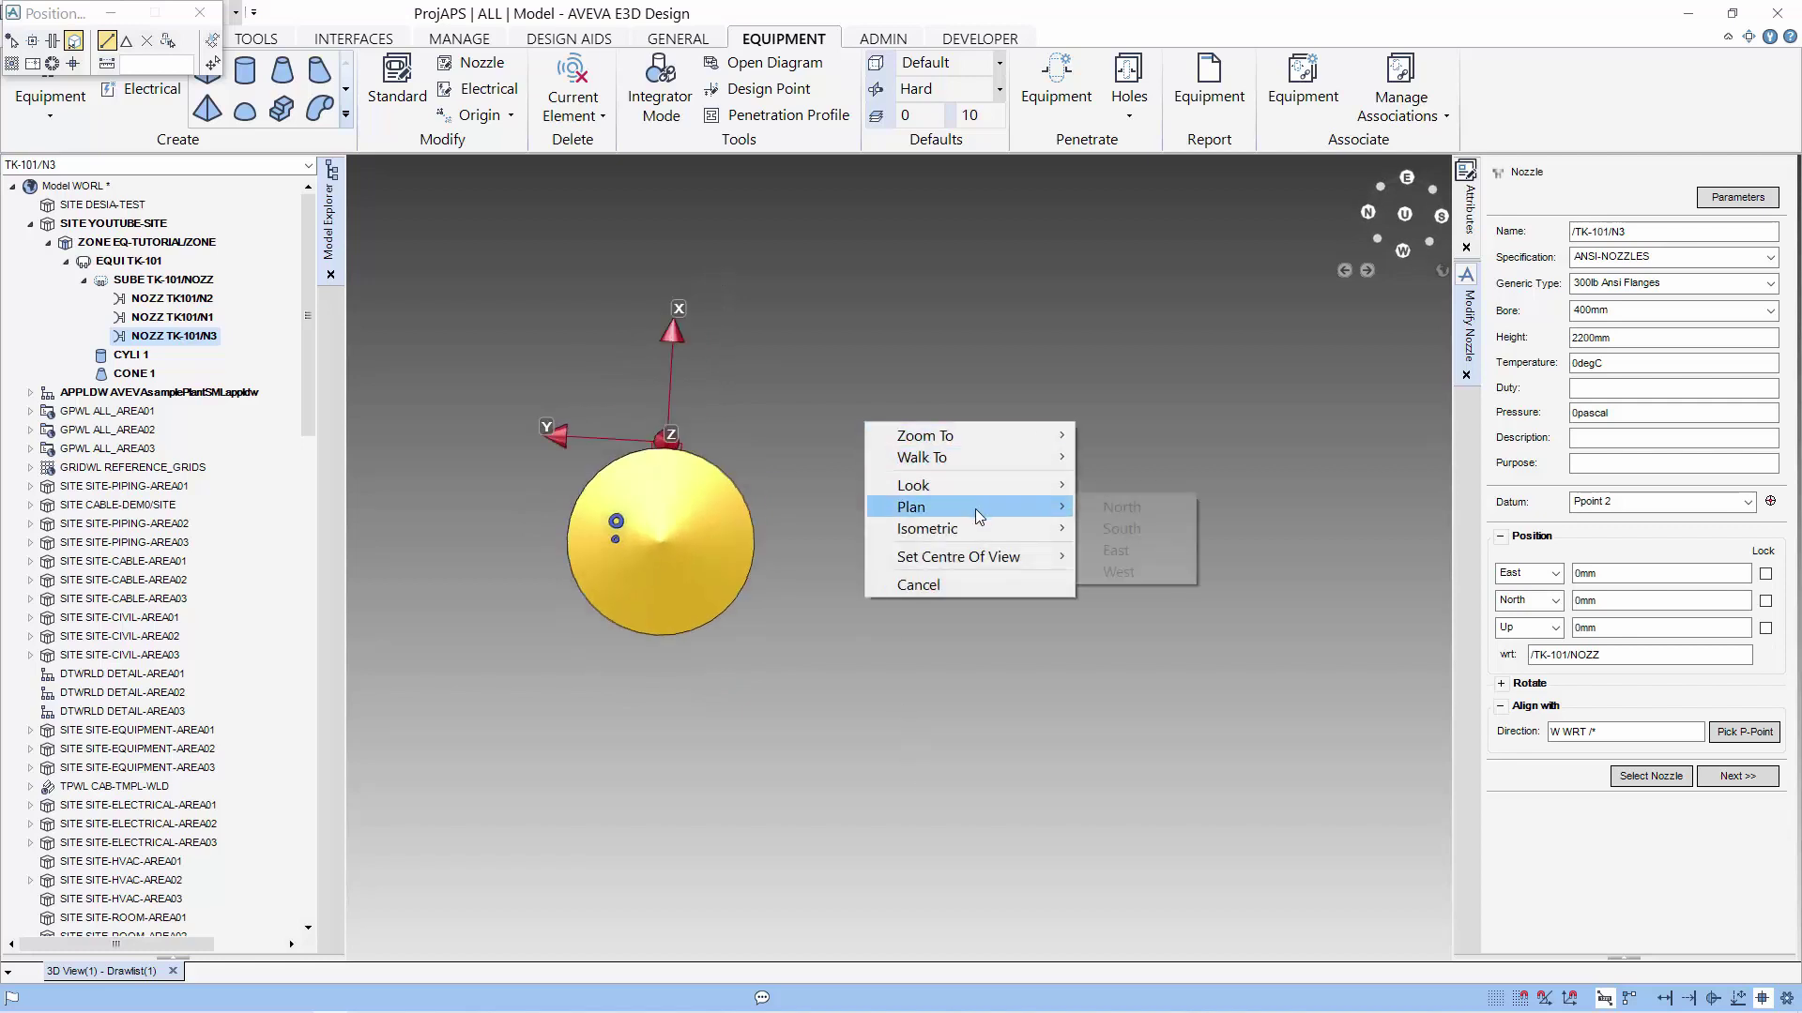
click(1088, 506)
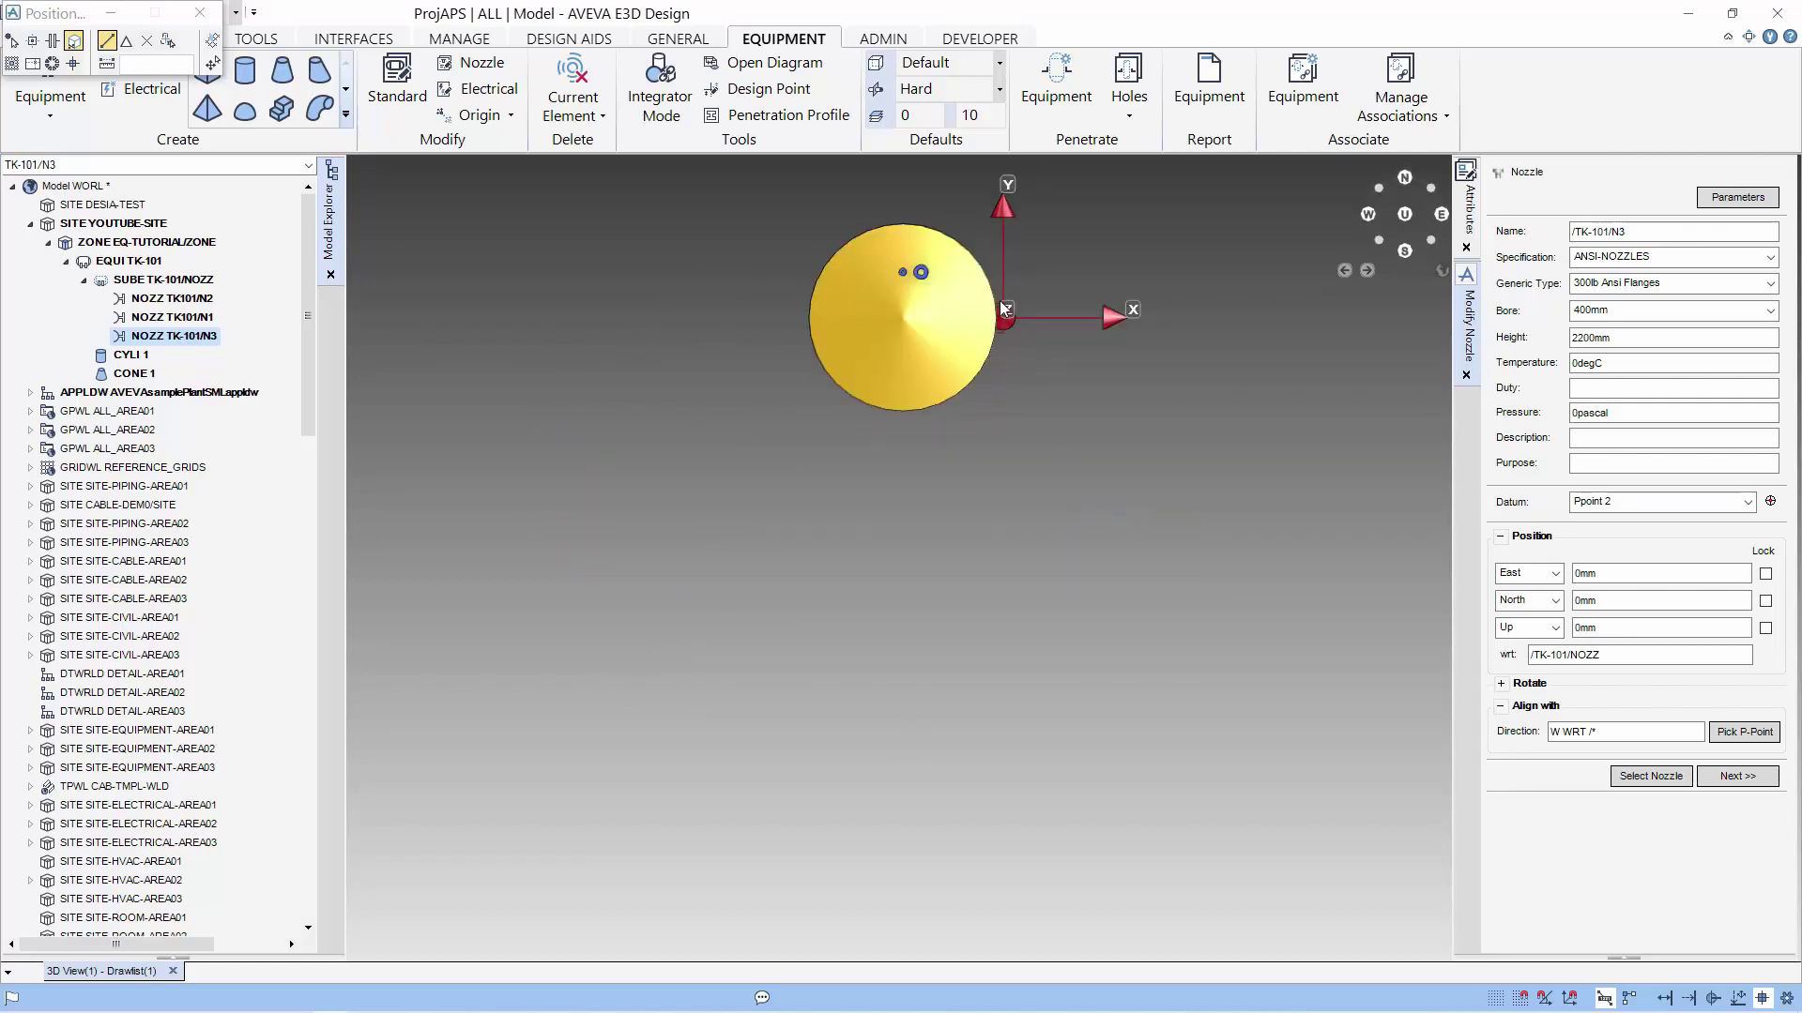
scroll(1000, 301, up, 5)
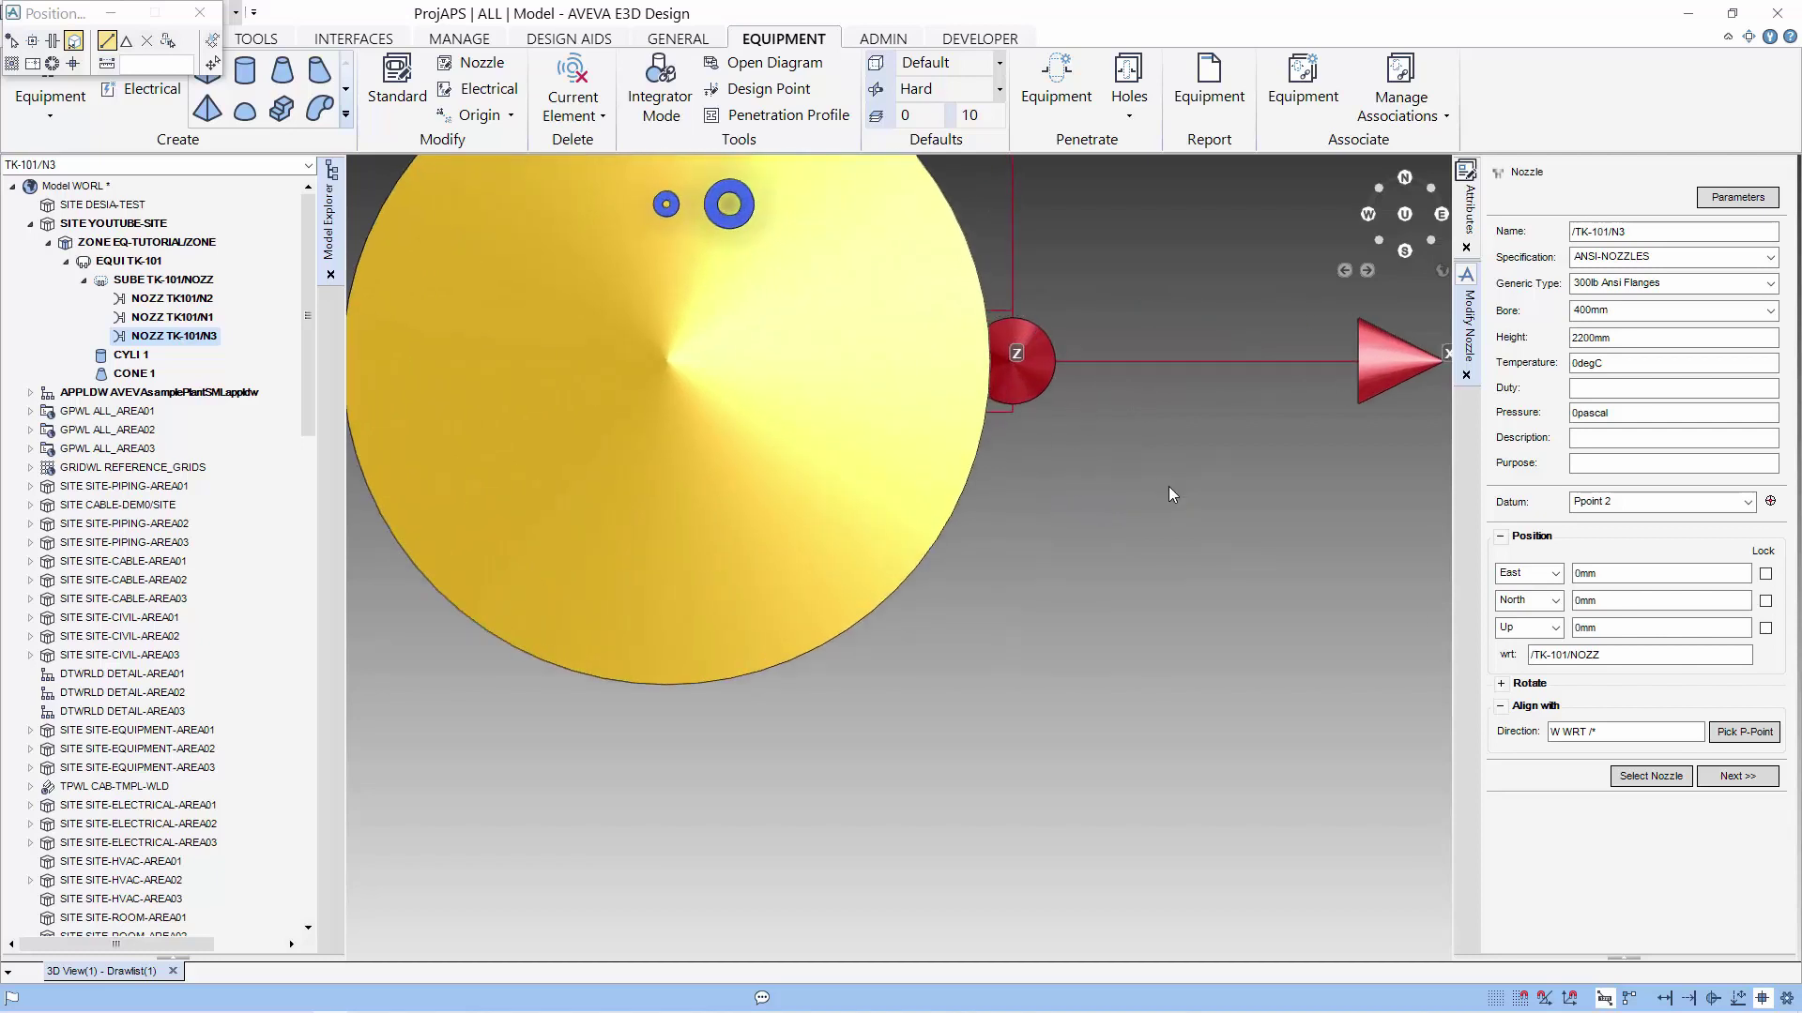
scroll(1233, 505, down, 2)
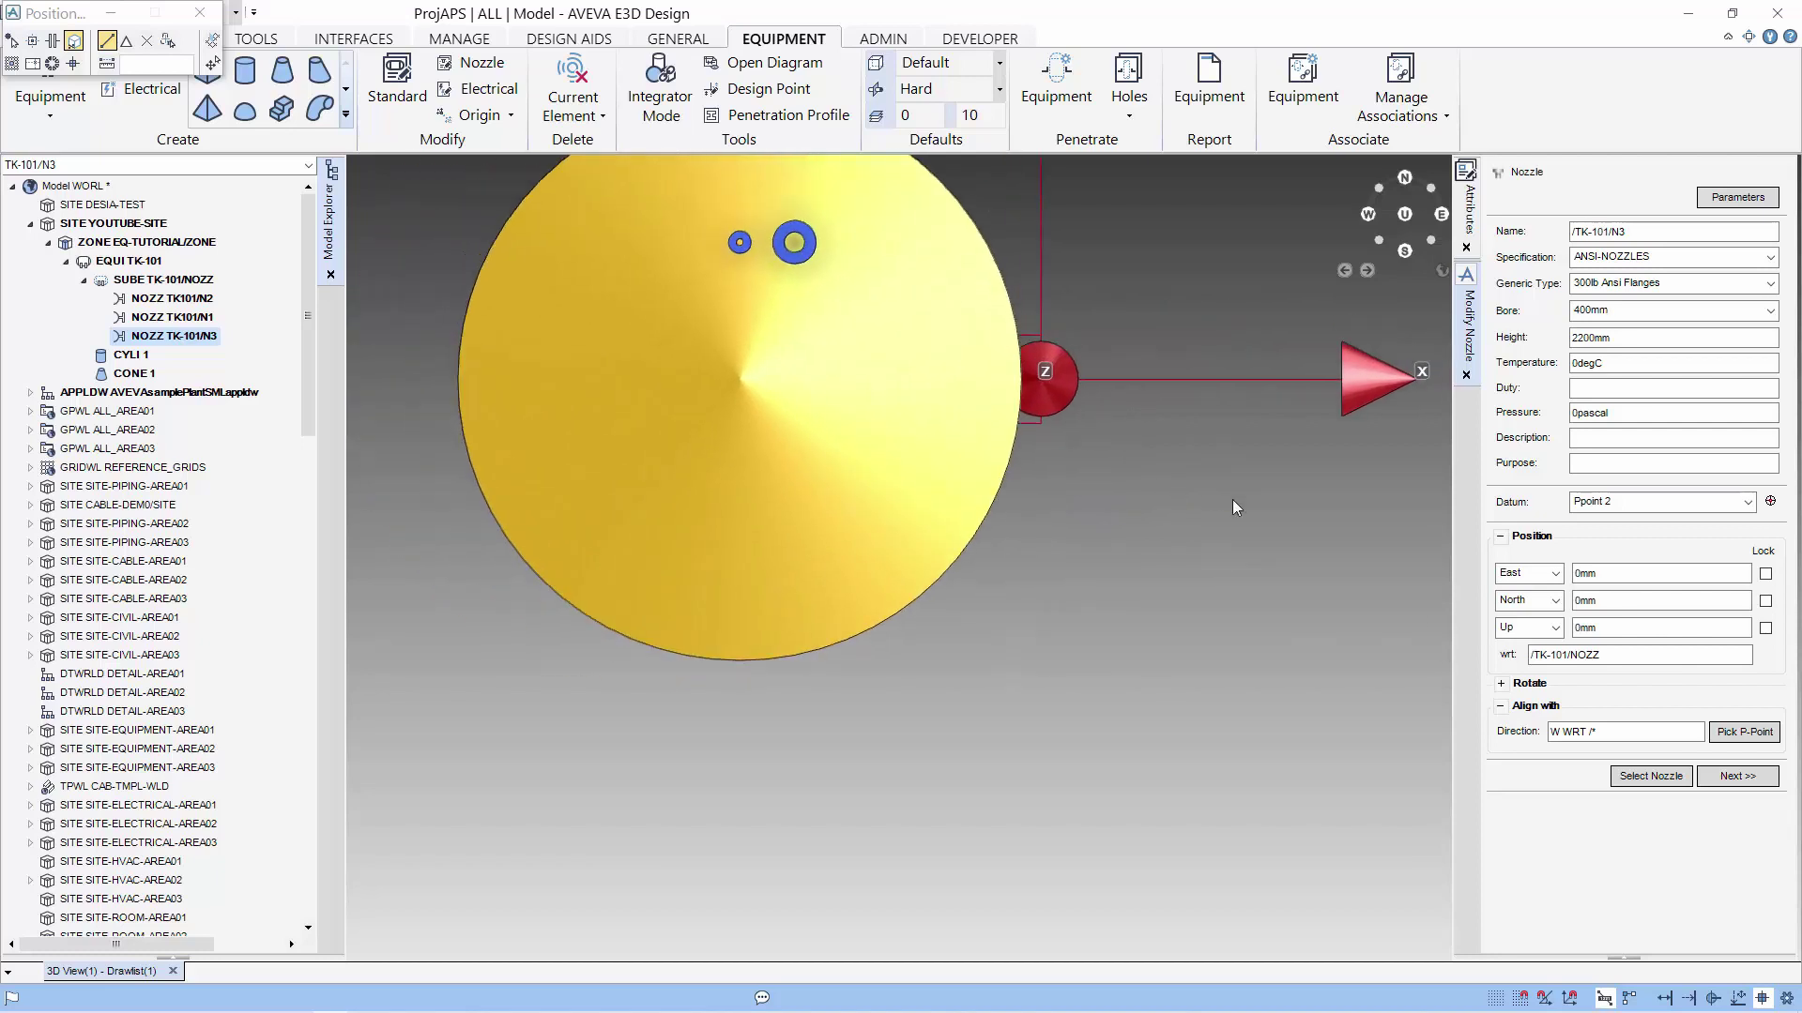
scroll(1233, 503, down, 1)
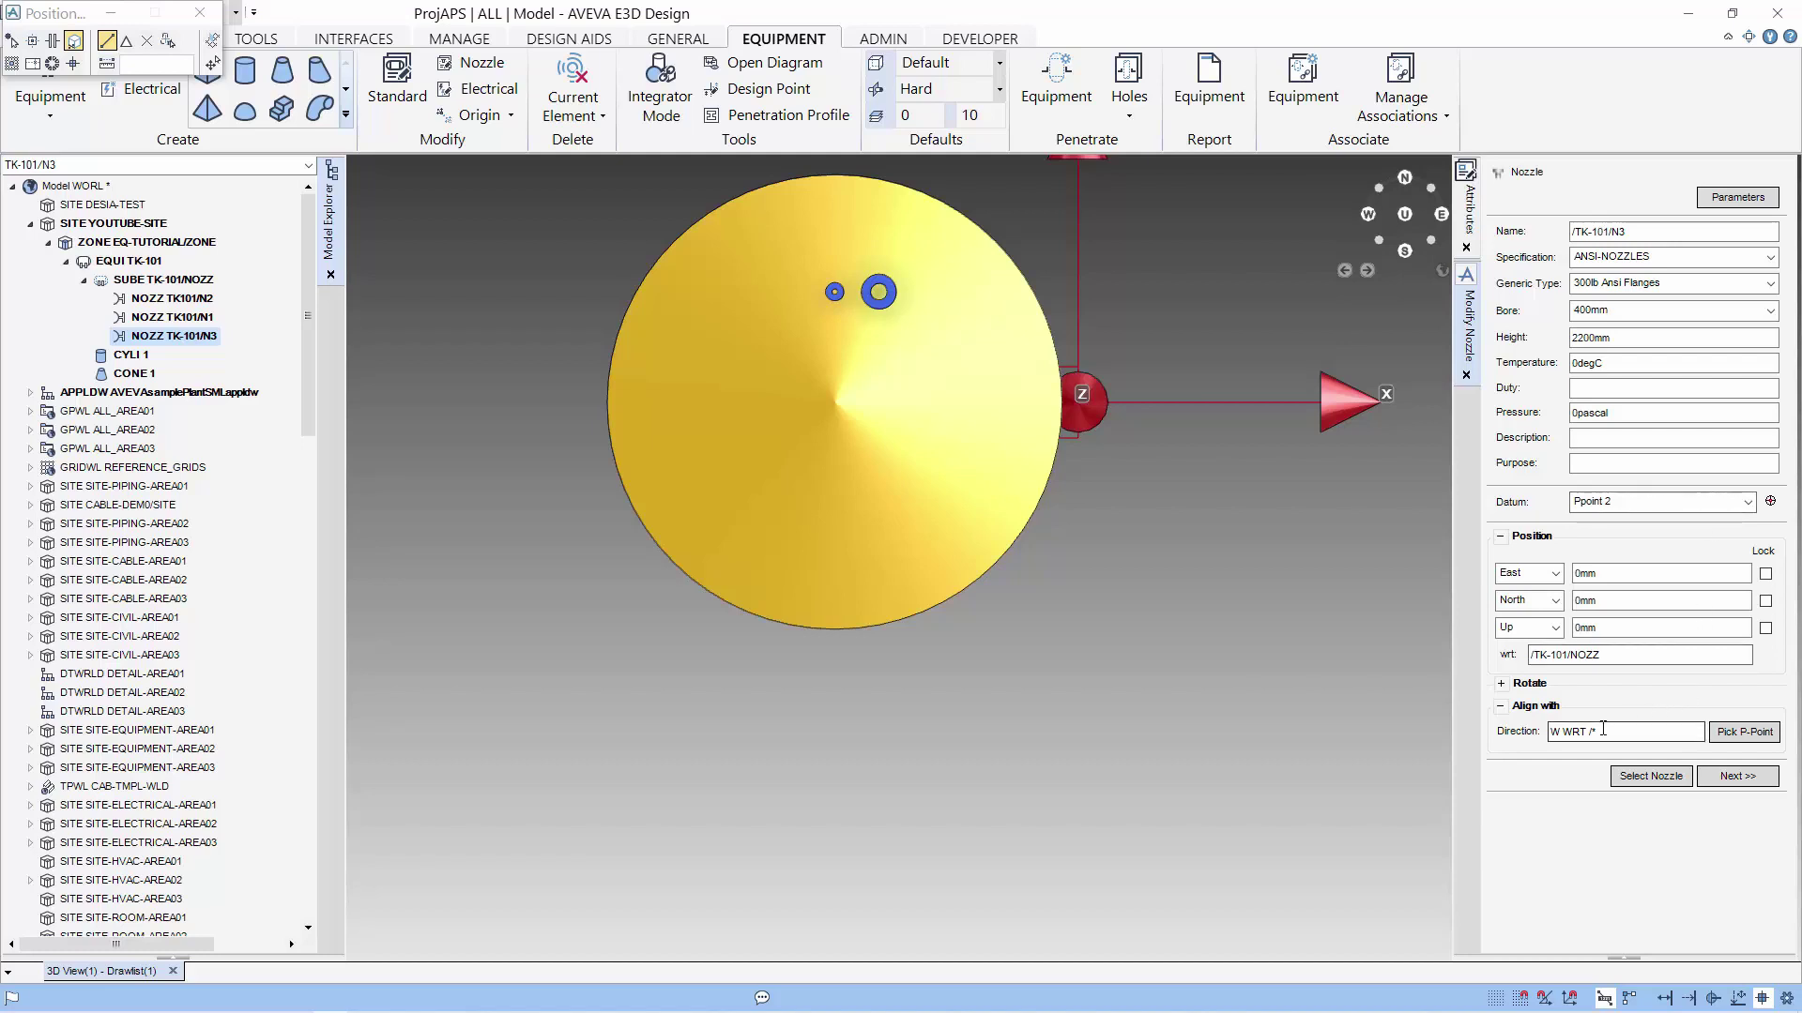
Step: Switch nozzle N3's datum to Ppoint 1 and back to Ppoint 2, and finish modifying the nozzle
click(1652, 505)
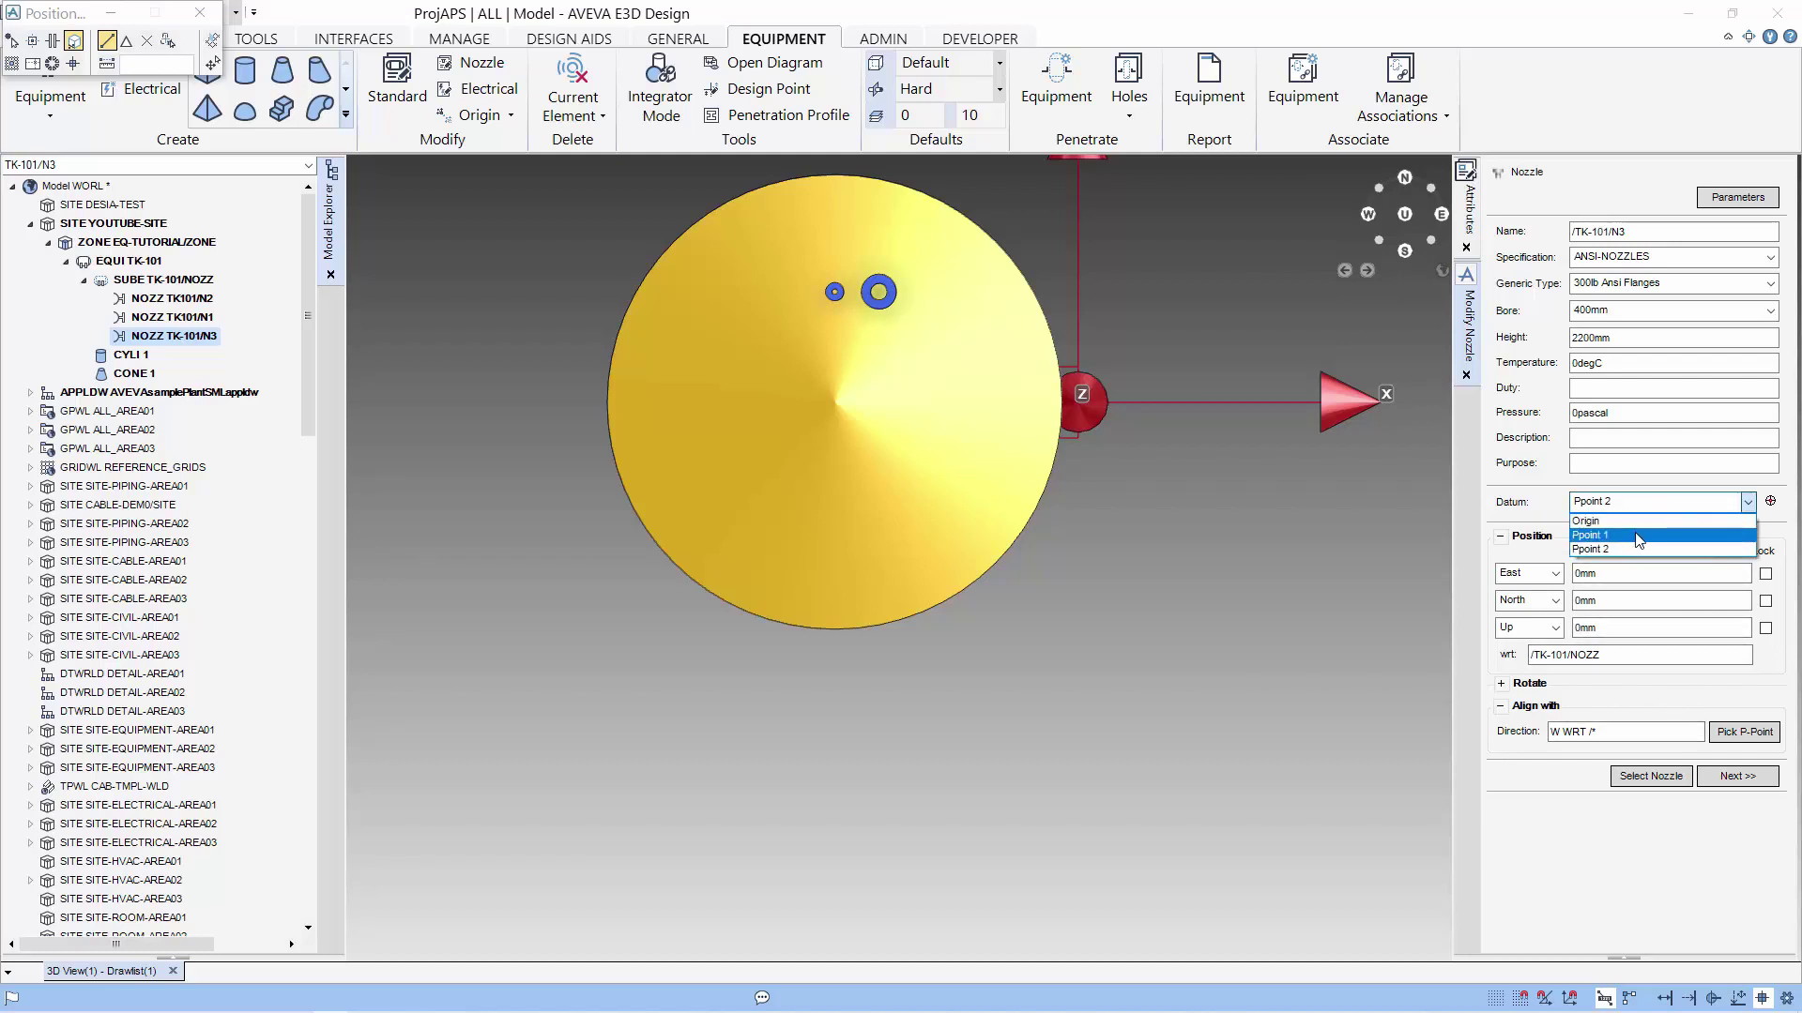
click(1637, 536)
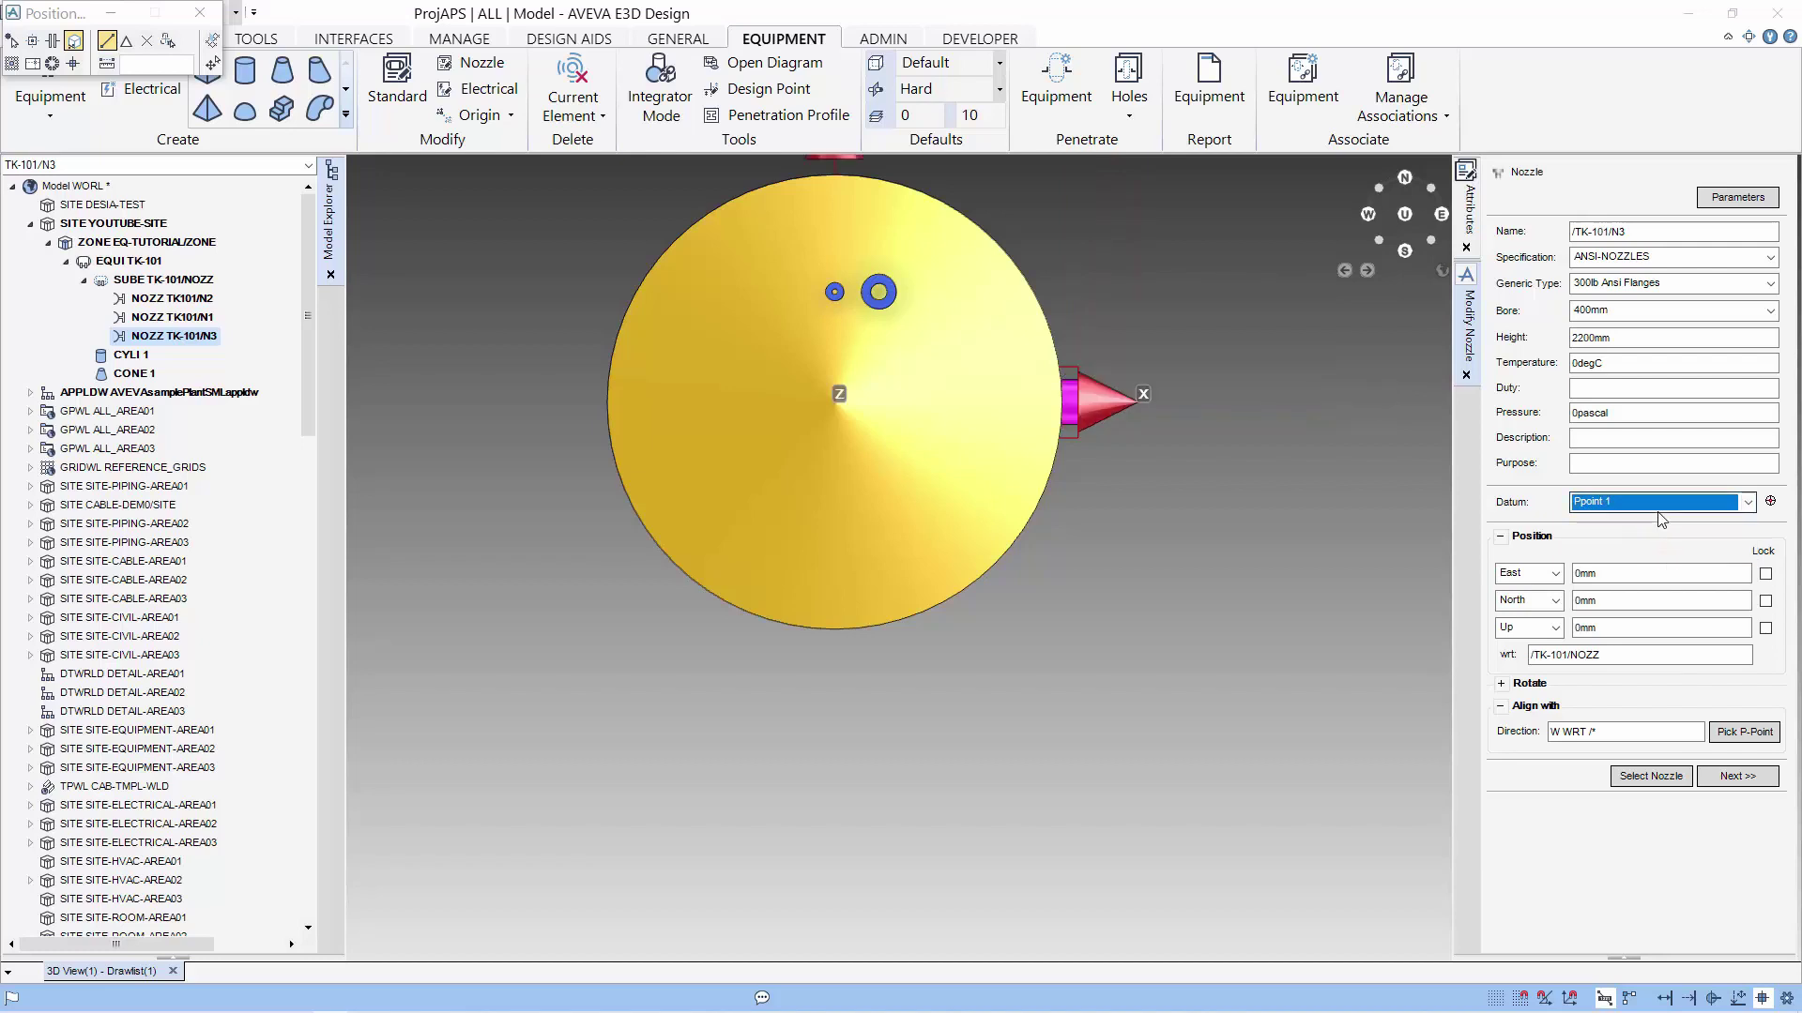
click(1650, 503)
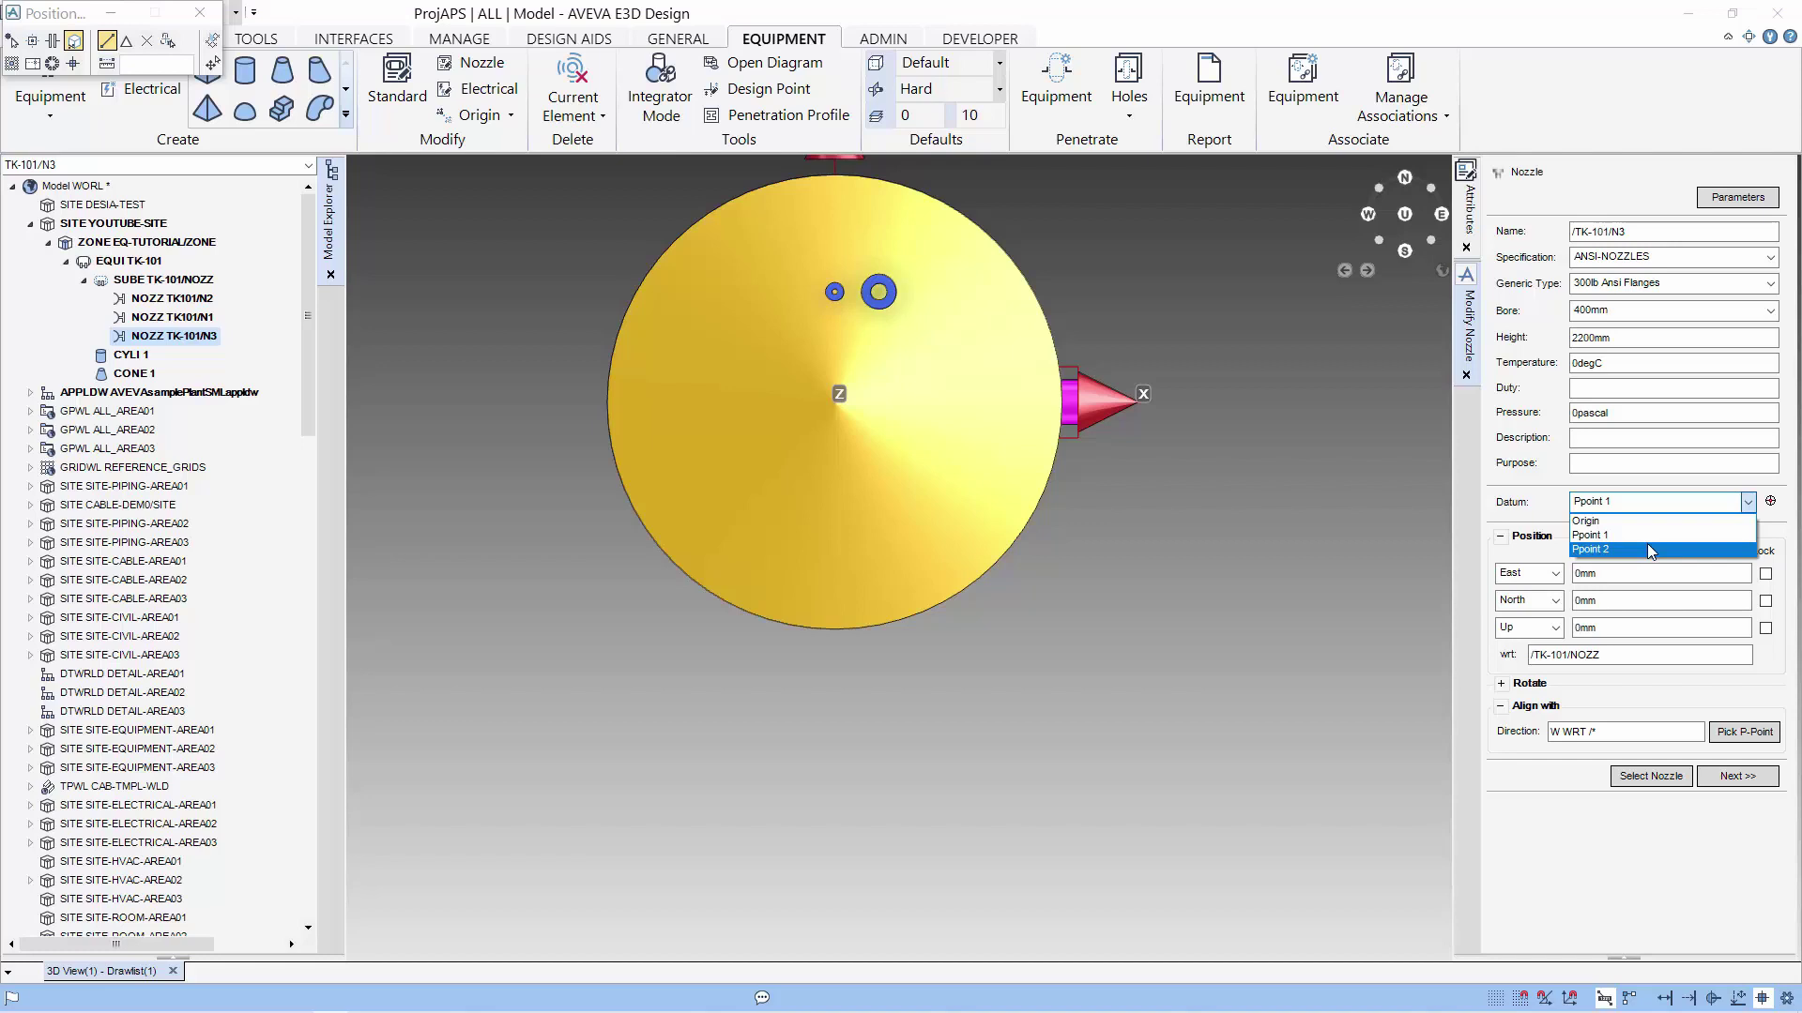
click(1648, 548)
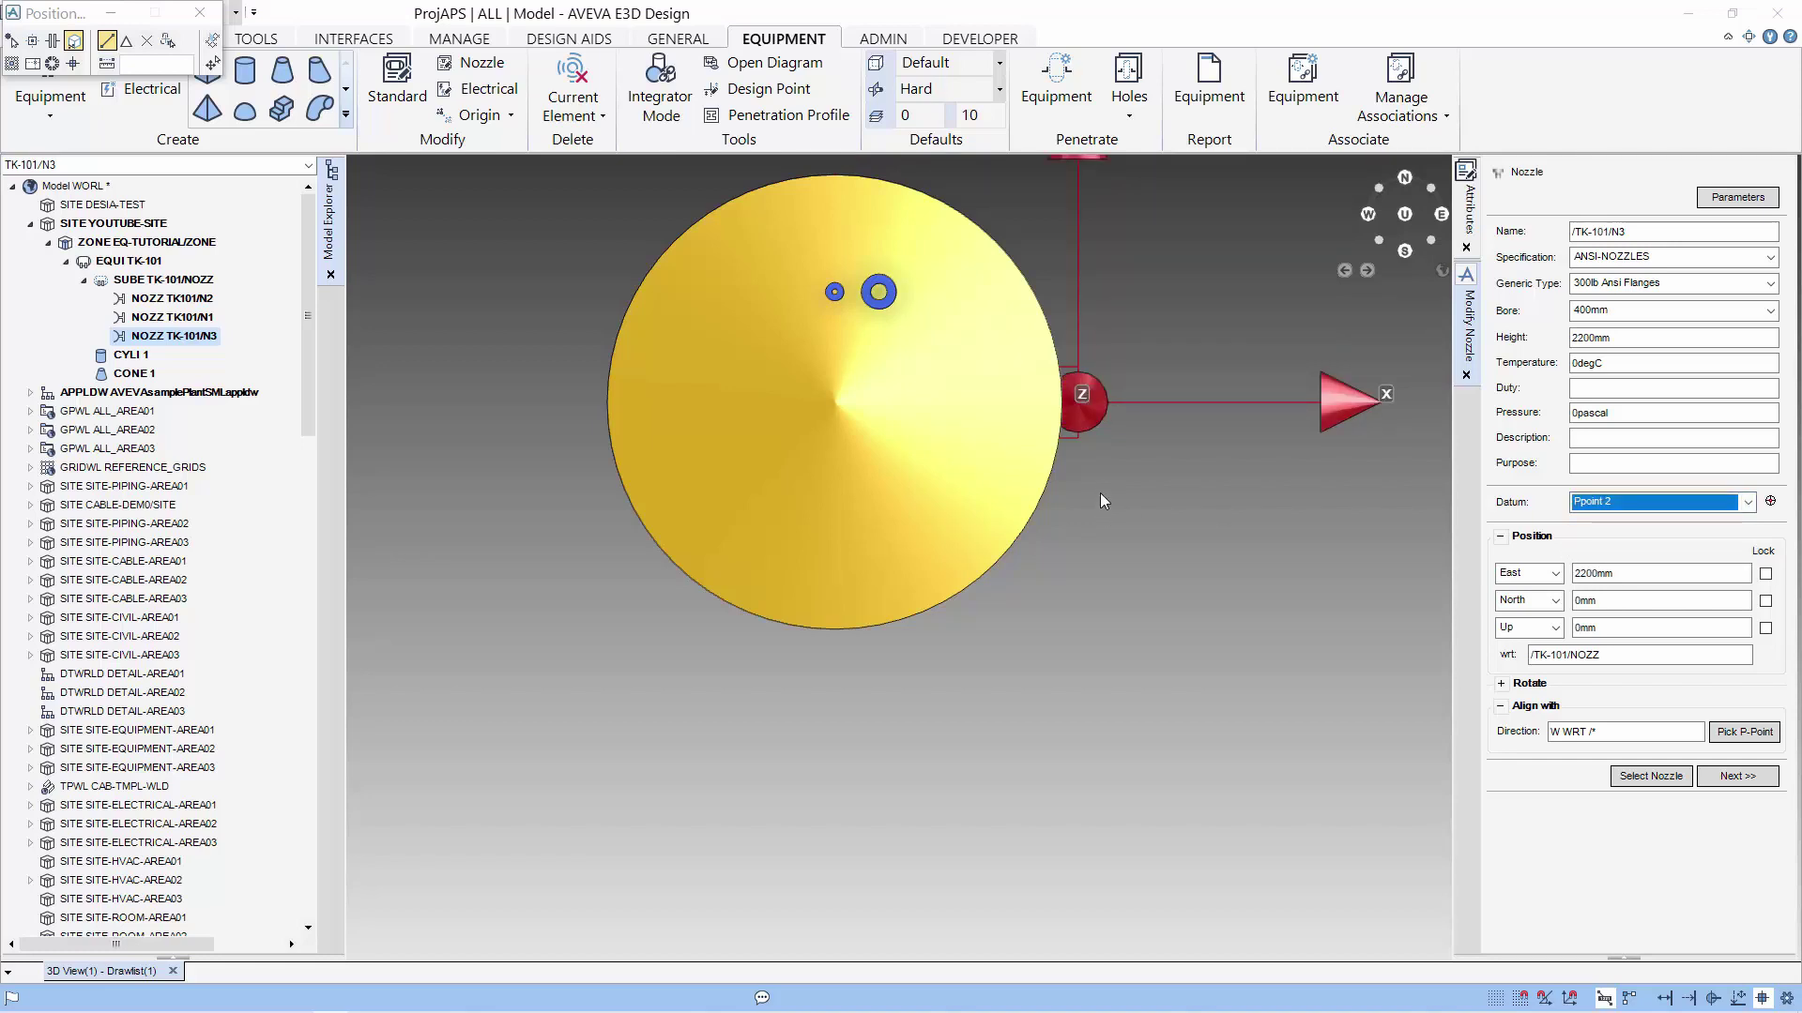
scroll(1094, 425, up, 2)
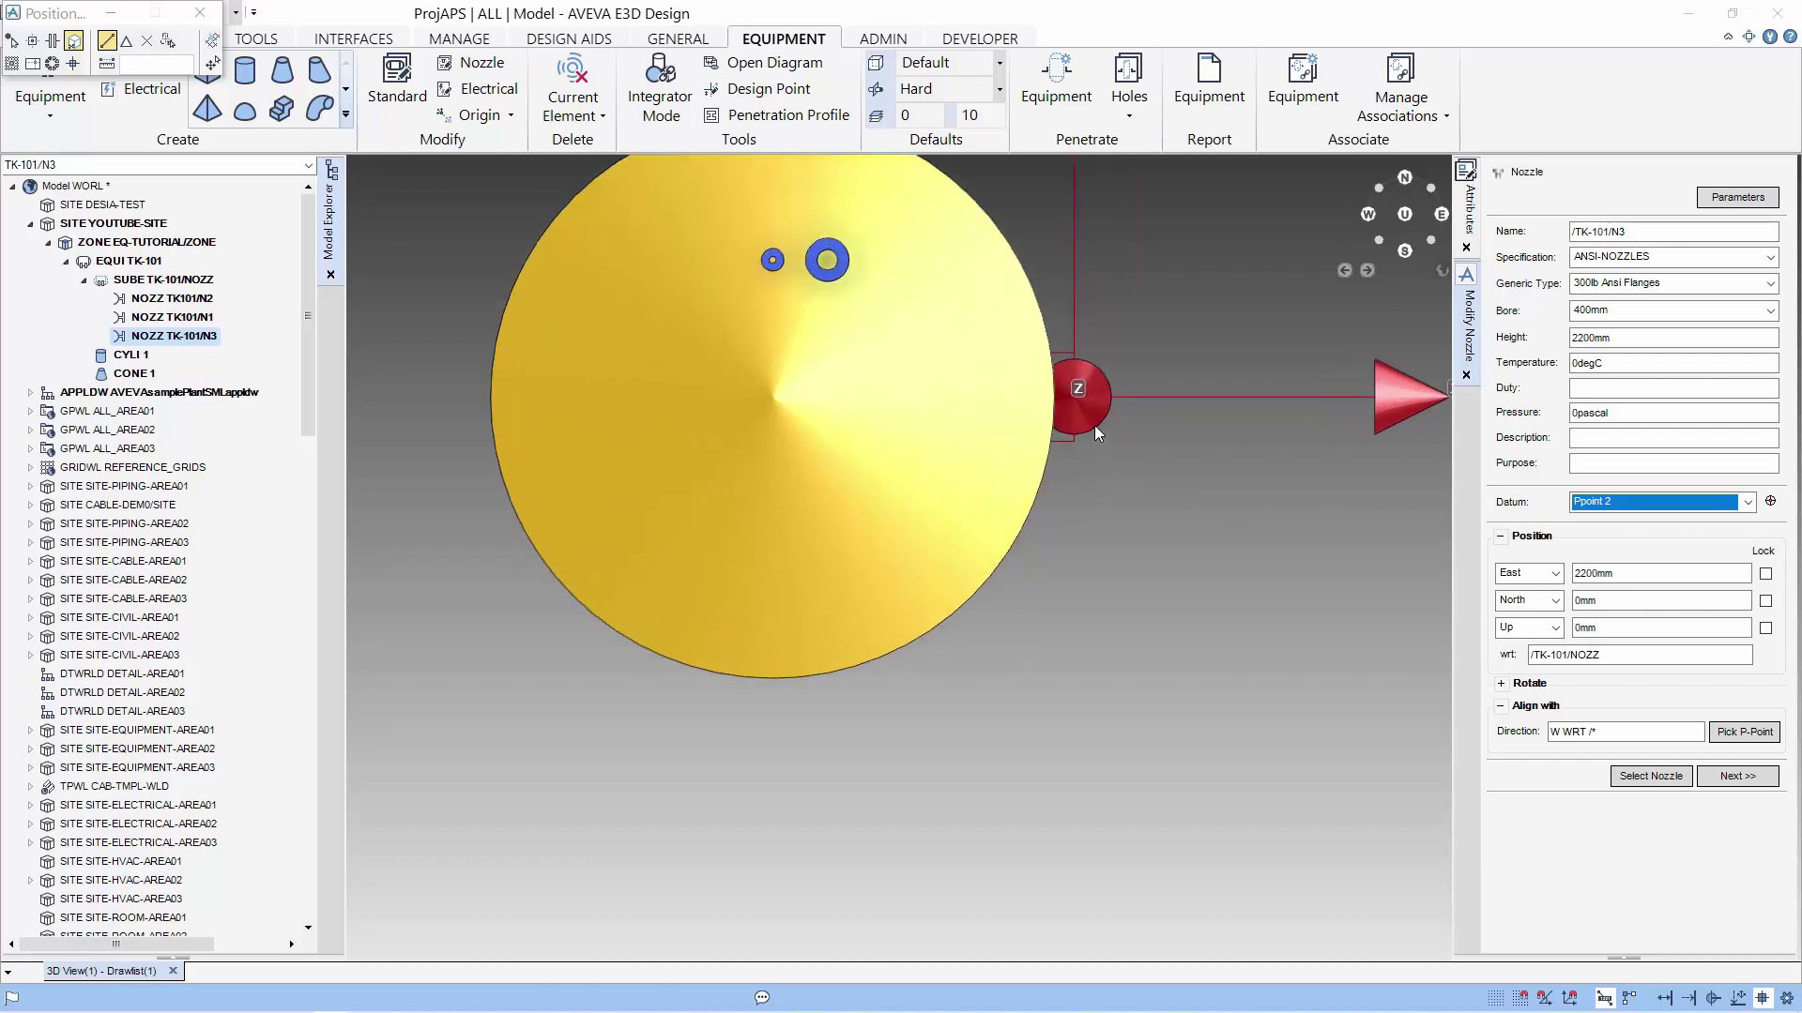
click(1736, 775)
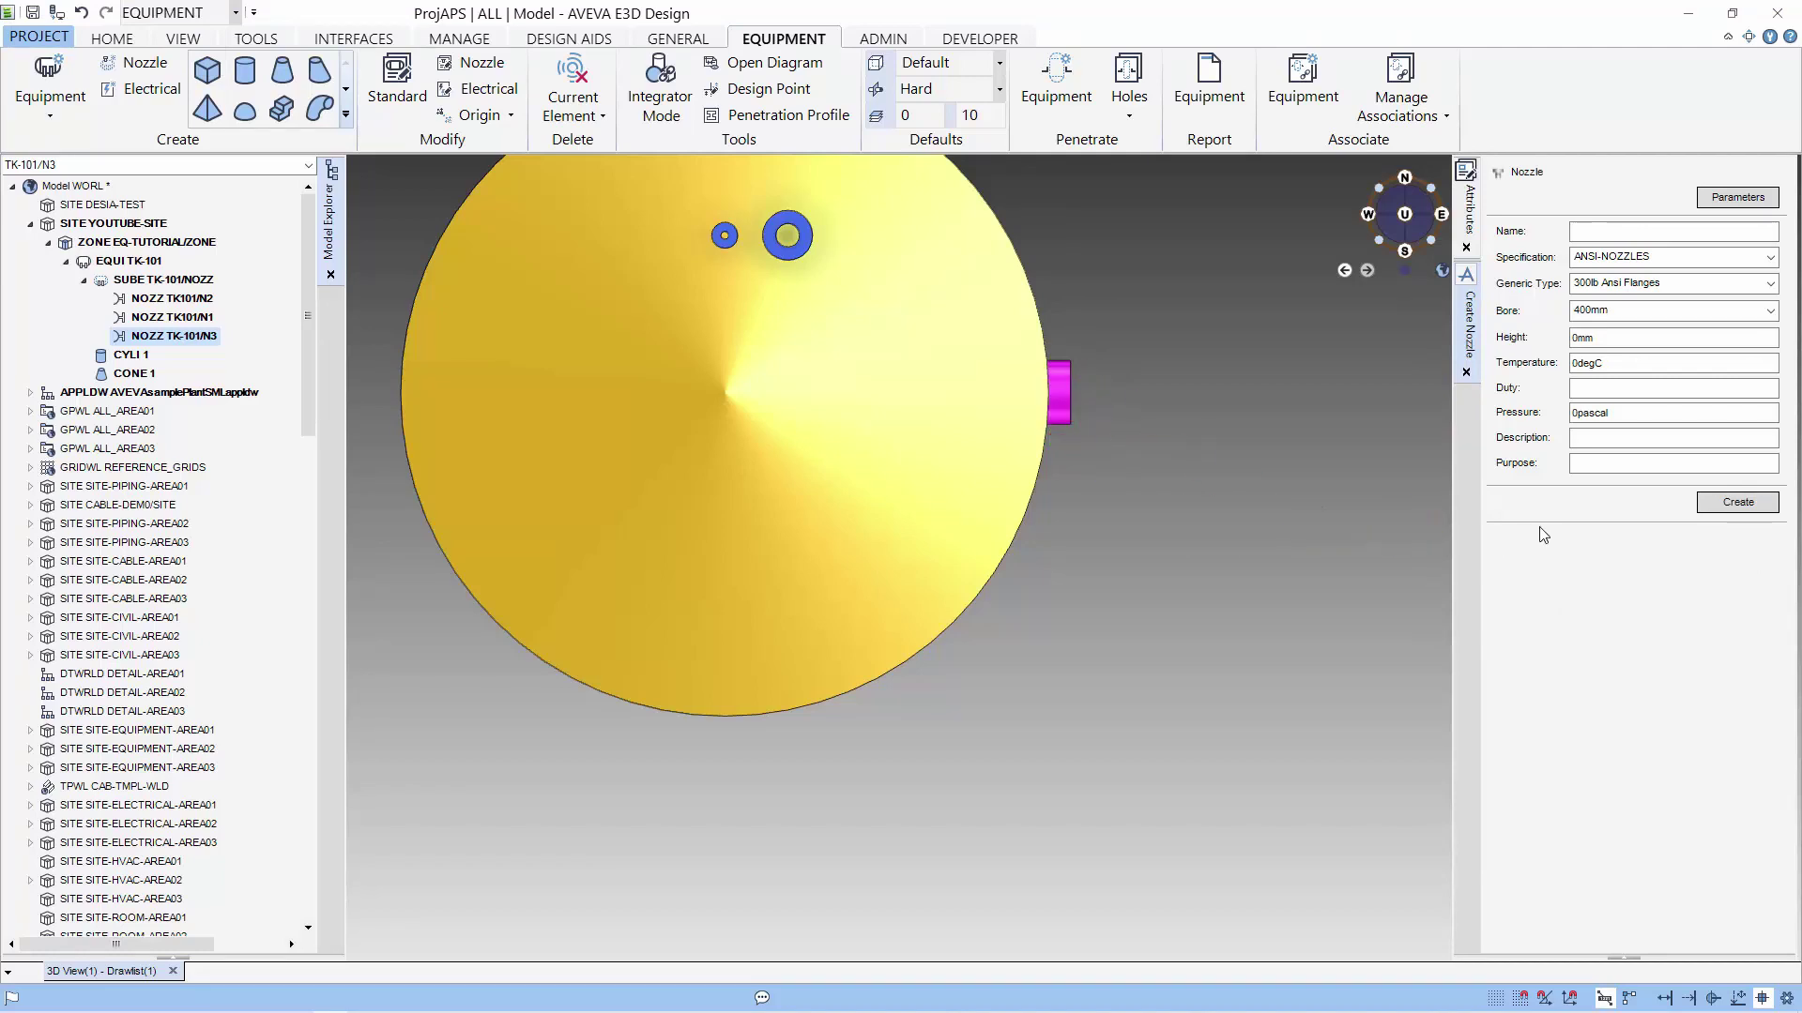
Step: Reopen nozzle N3 for modification, lock its North and Up coordinates, and position it at the centre of the tank's cone
click(474, 62)
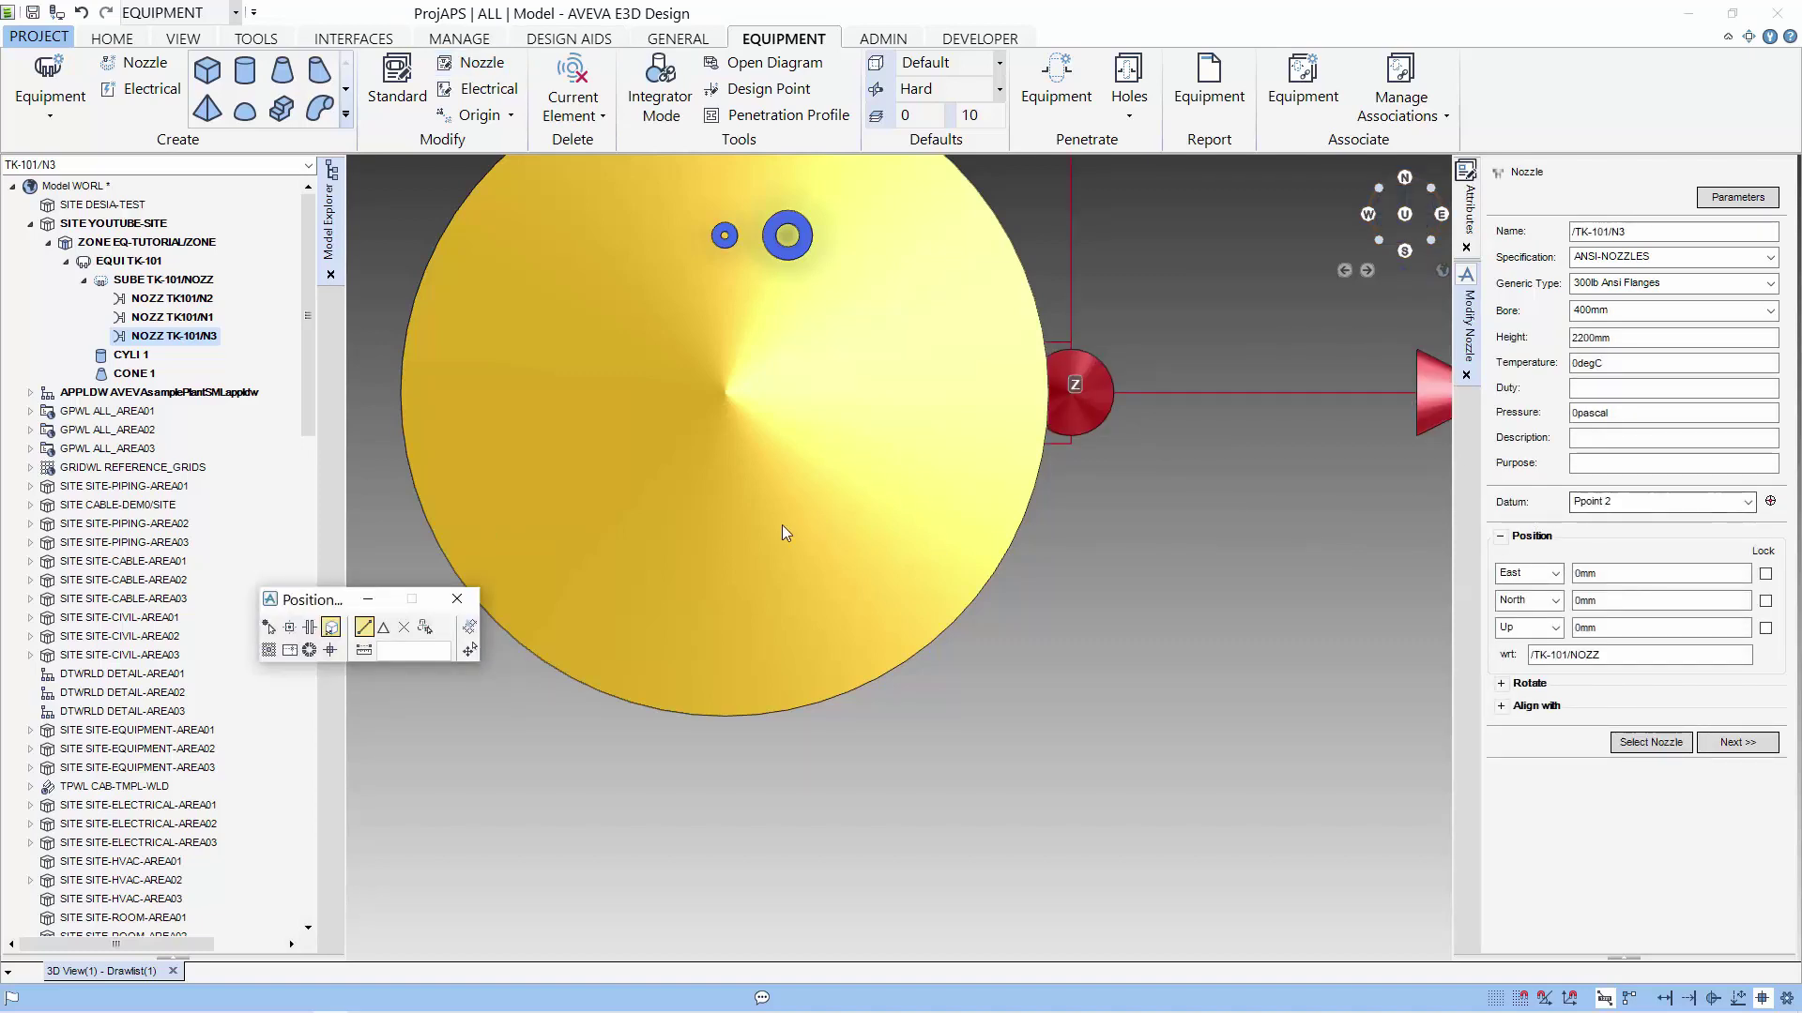
click(1765, 600)
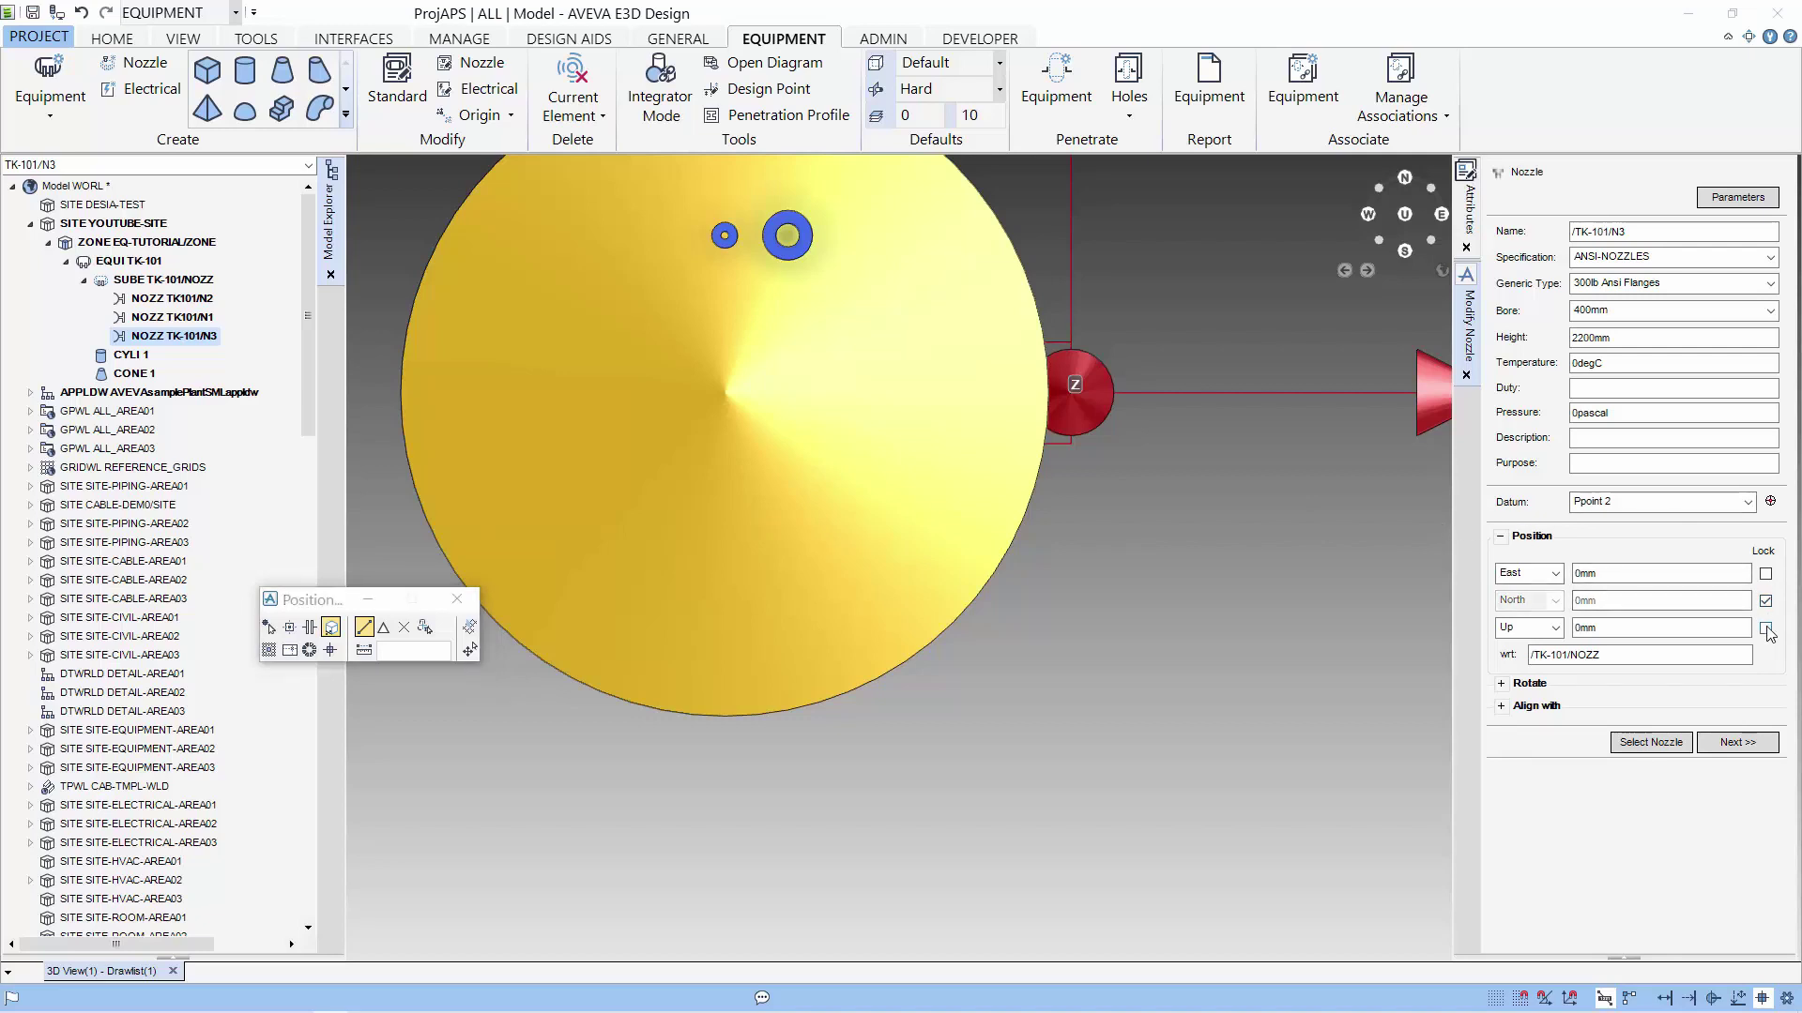
click(1765, 628)
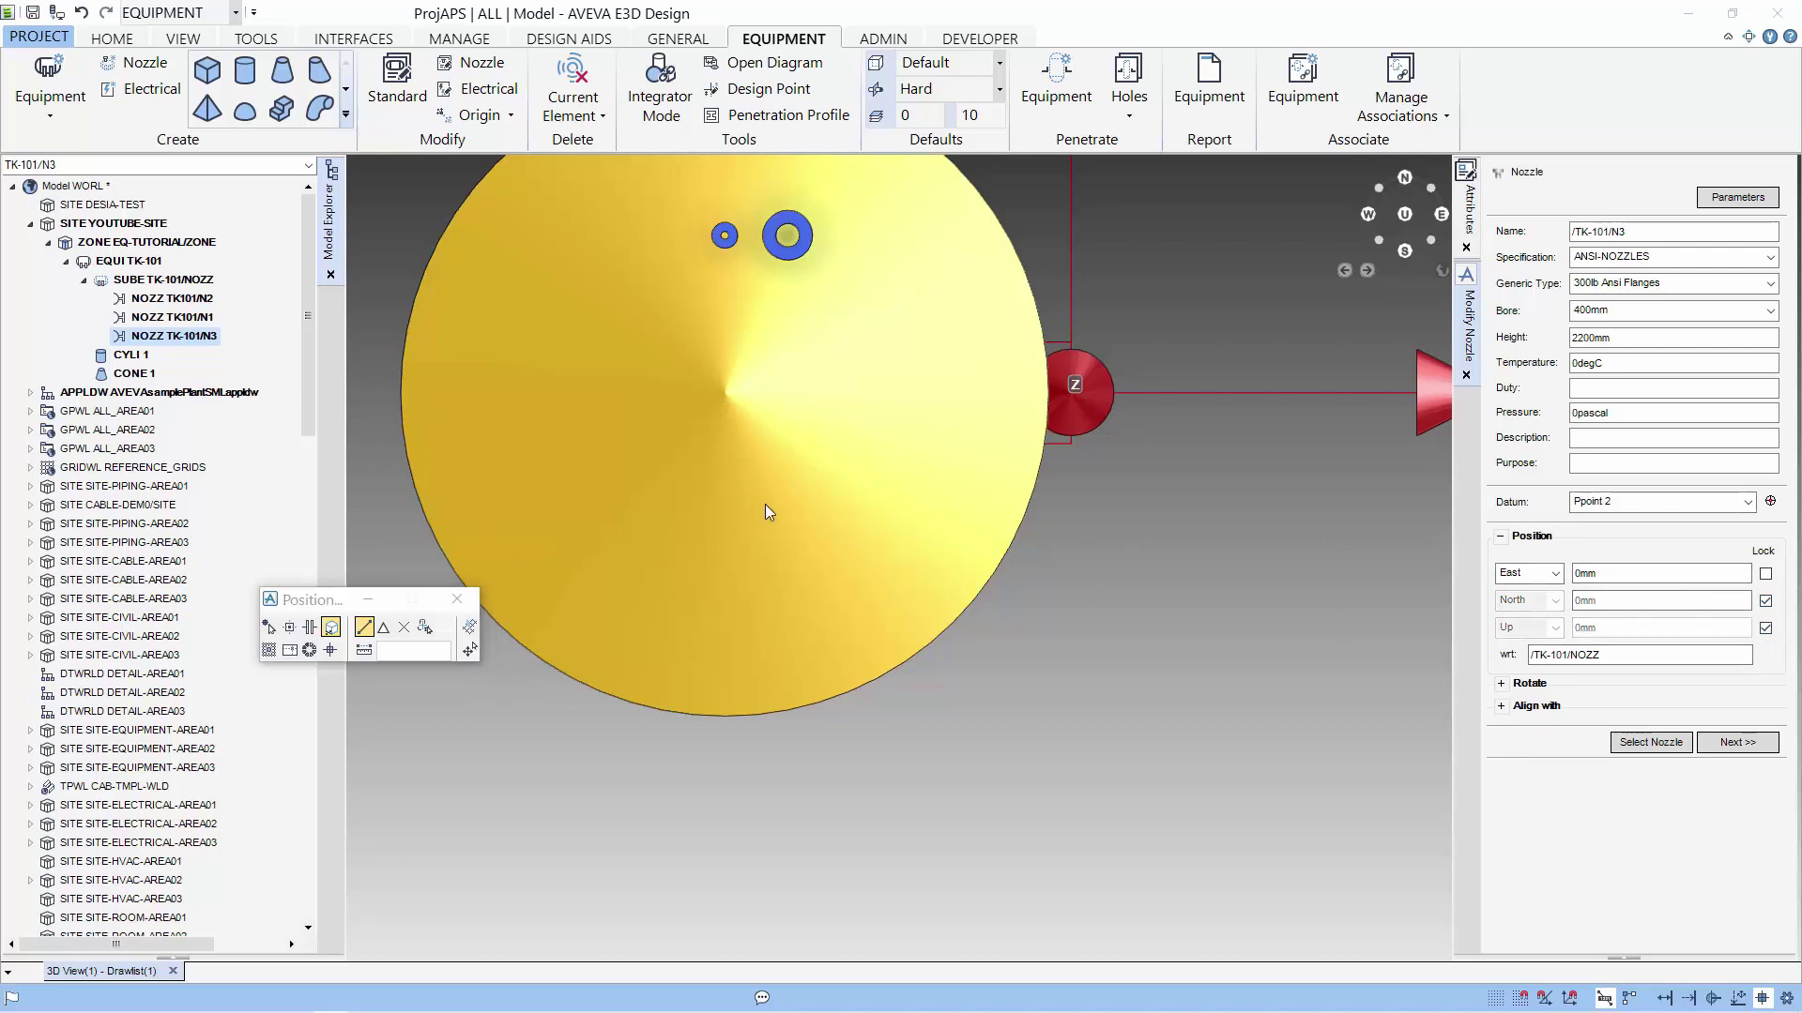
click(728, 395)
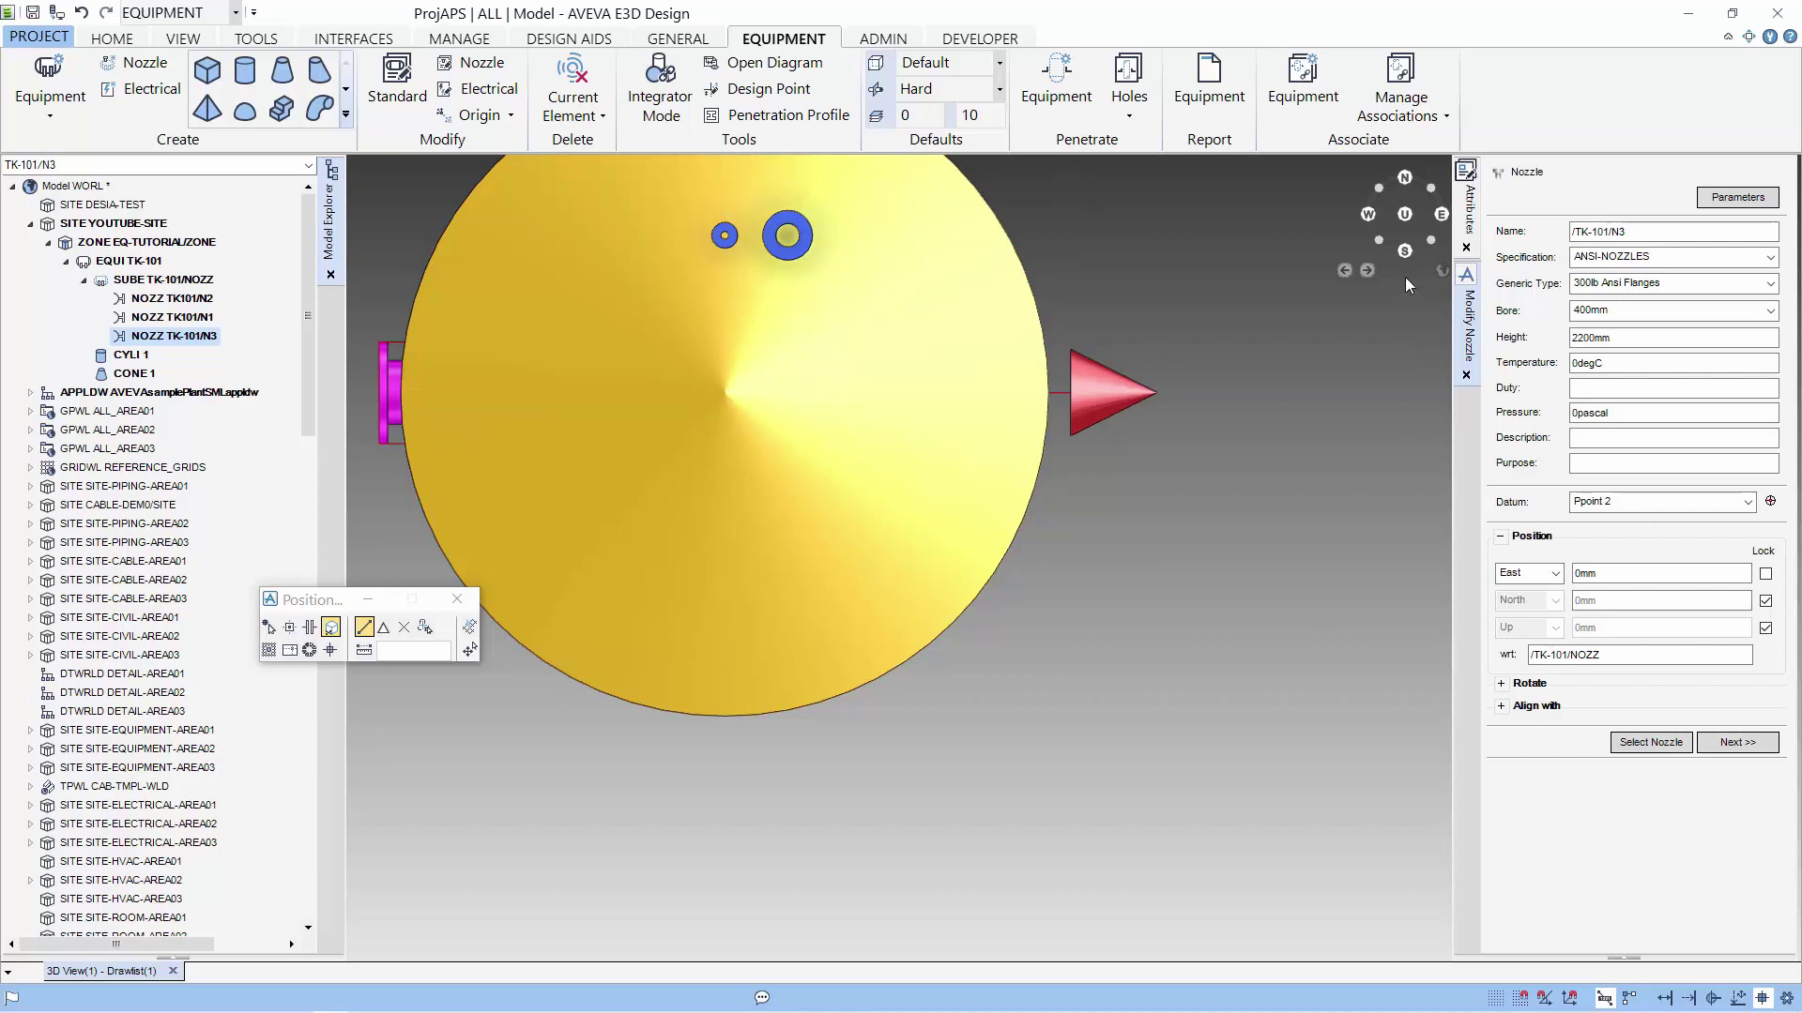
Step: Unlock nozzle N3's Up coordinate and set its Up position to 400 mm
right_click(1241, 432)
mouse_move(1323, 507)
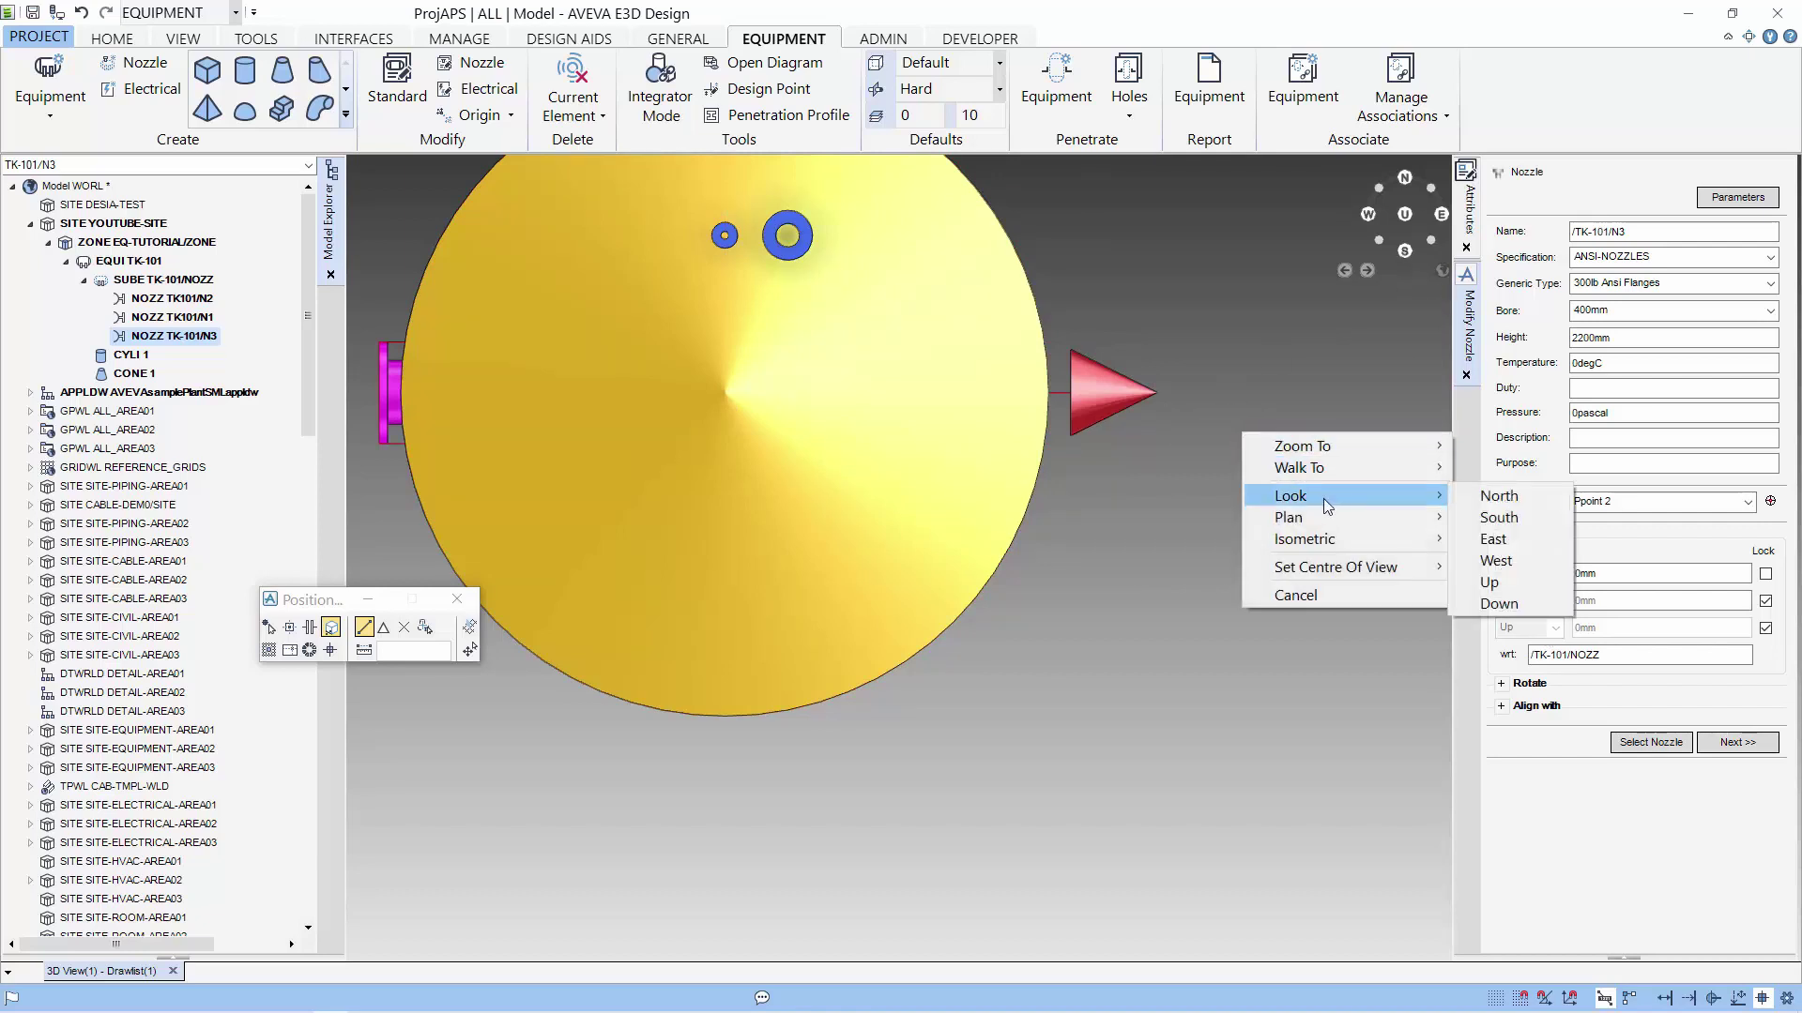
click(1463, 495)
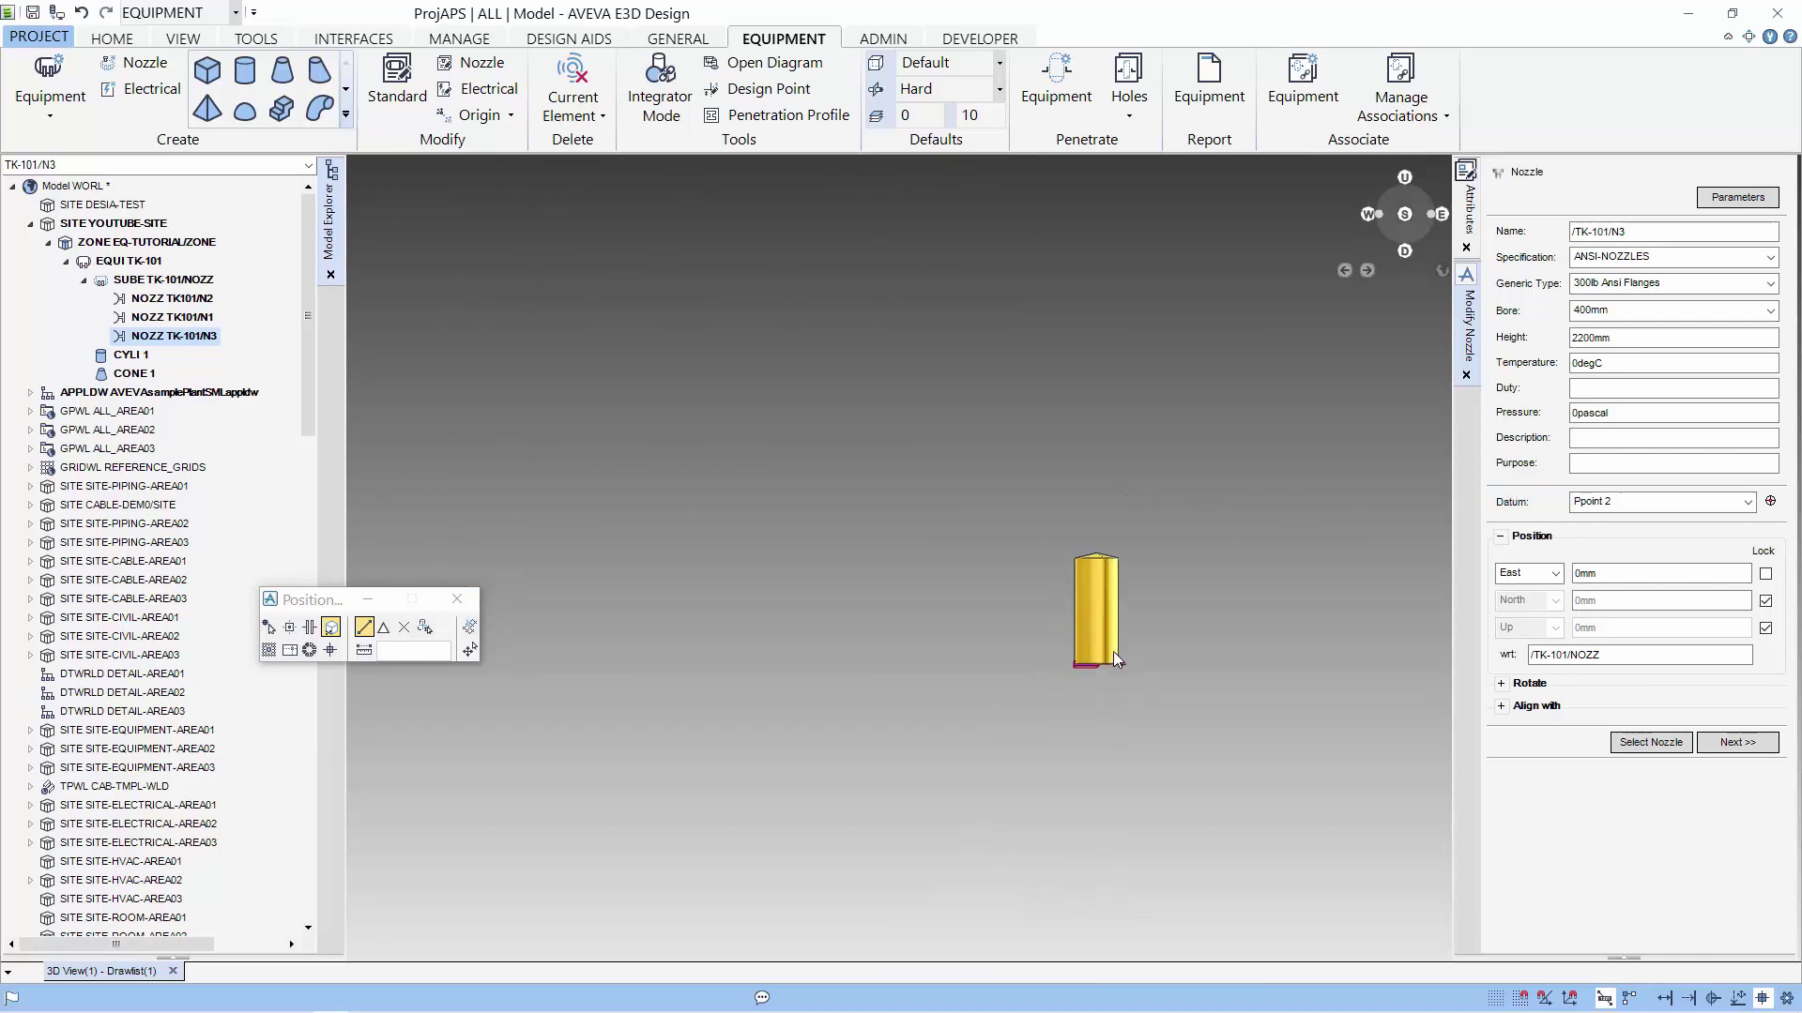
scroll(909, 581, up, 5)
scroll(903, 582, up, 3)
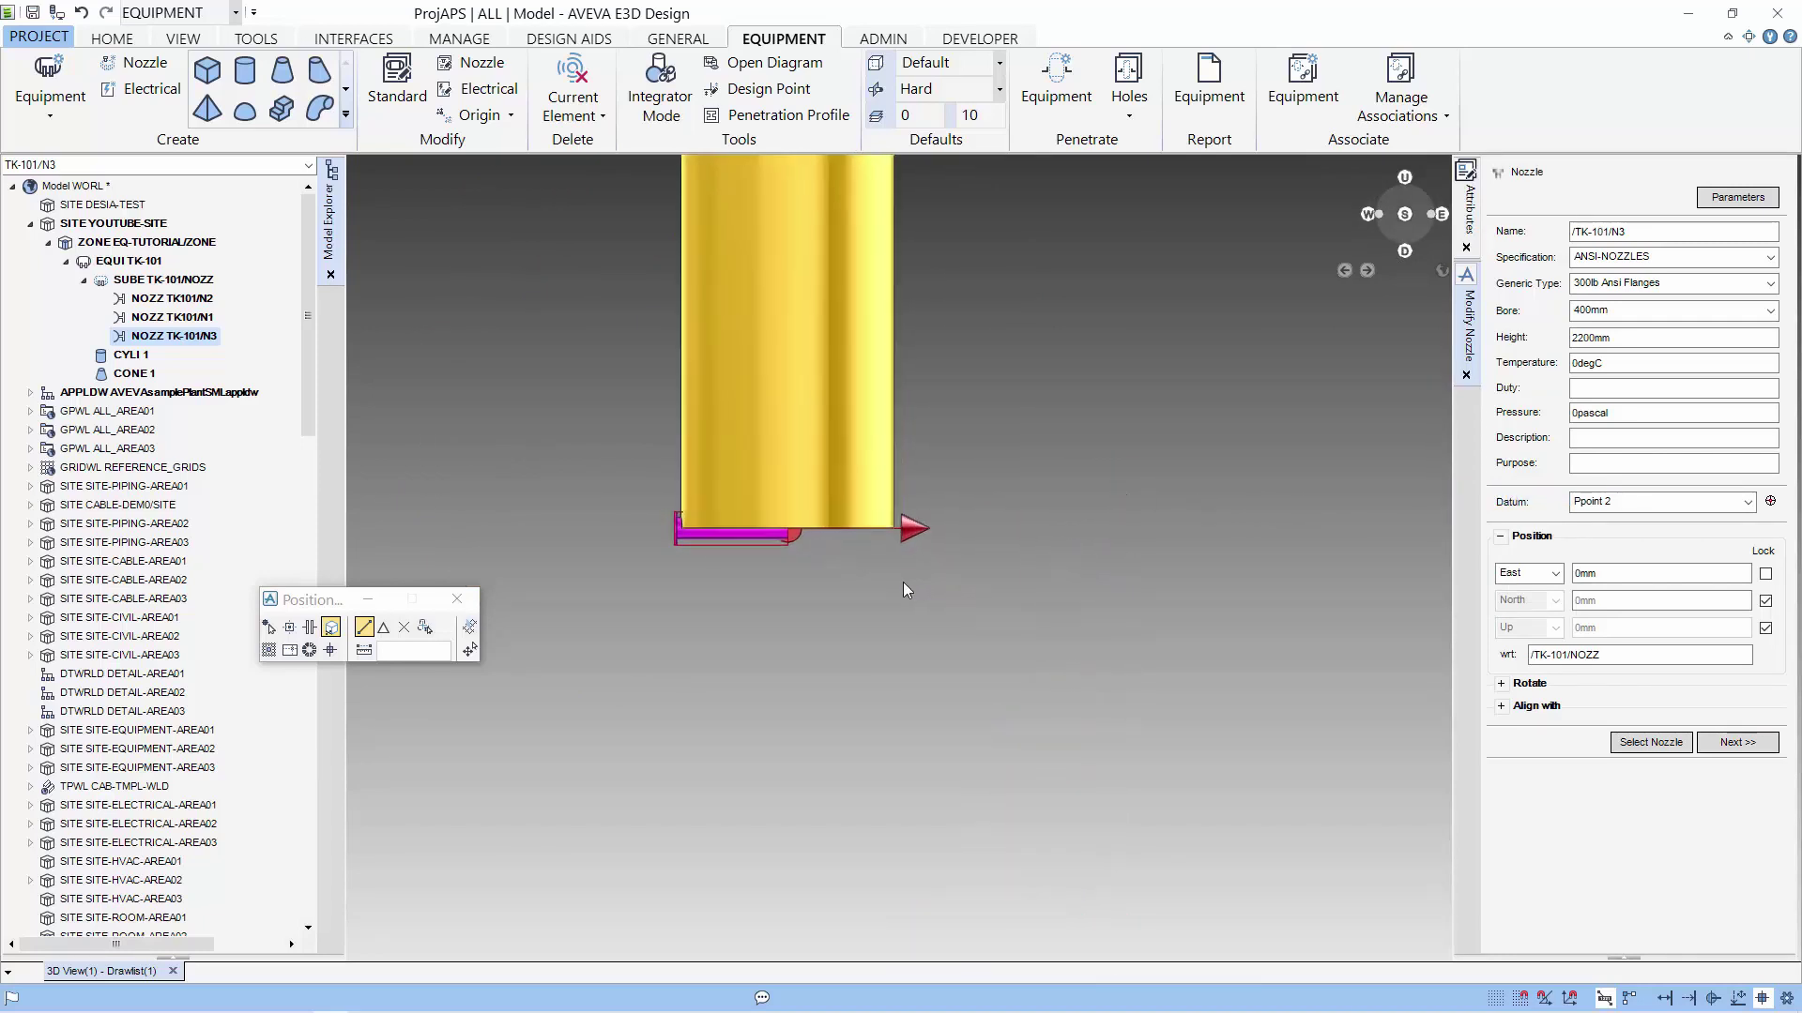
click(1765, 628)
double_click(1686, 631)
text(10)
key(BackSpace)
key(BackSpace)
key(BackSpace)
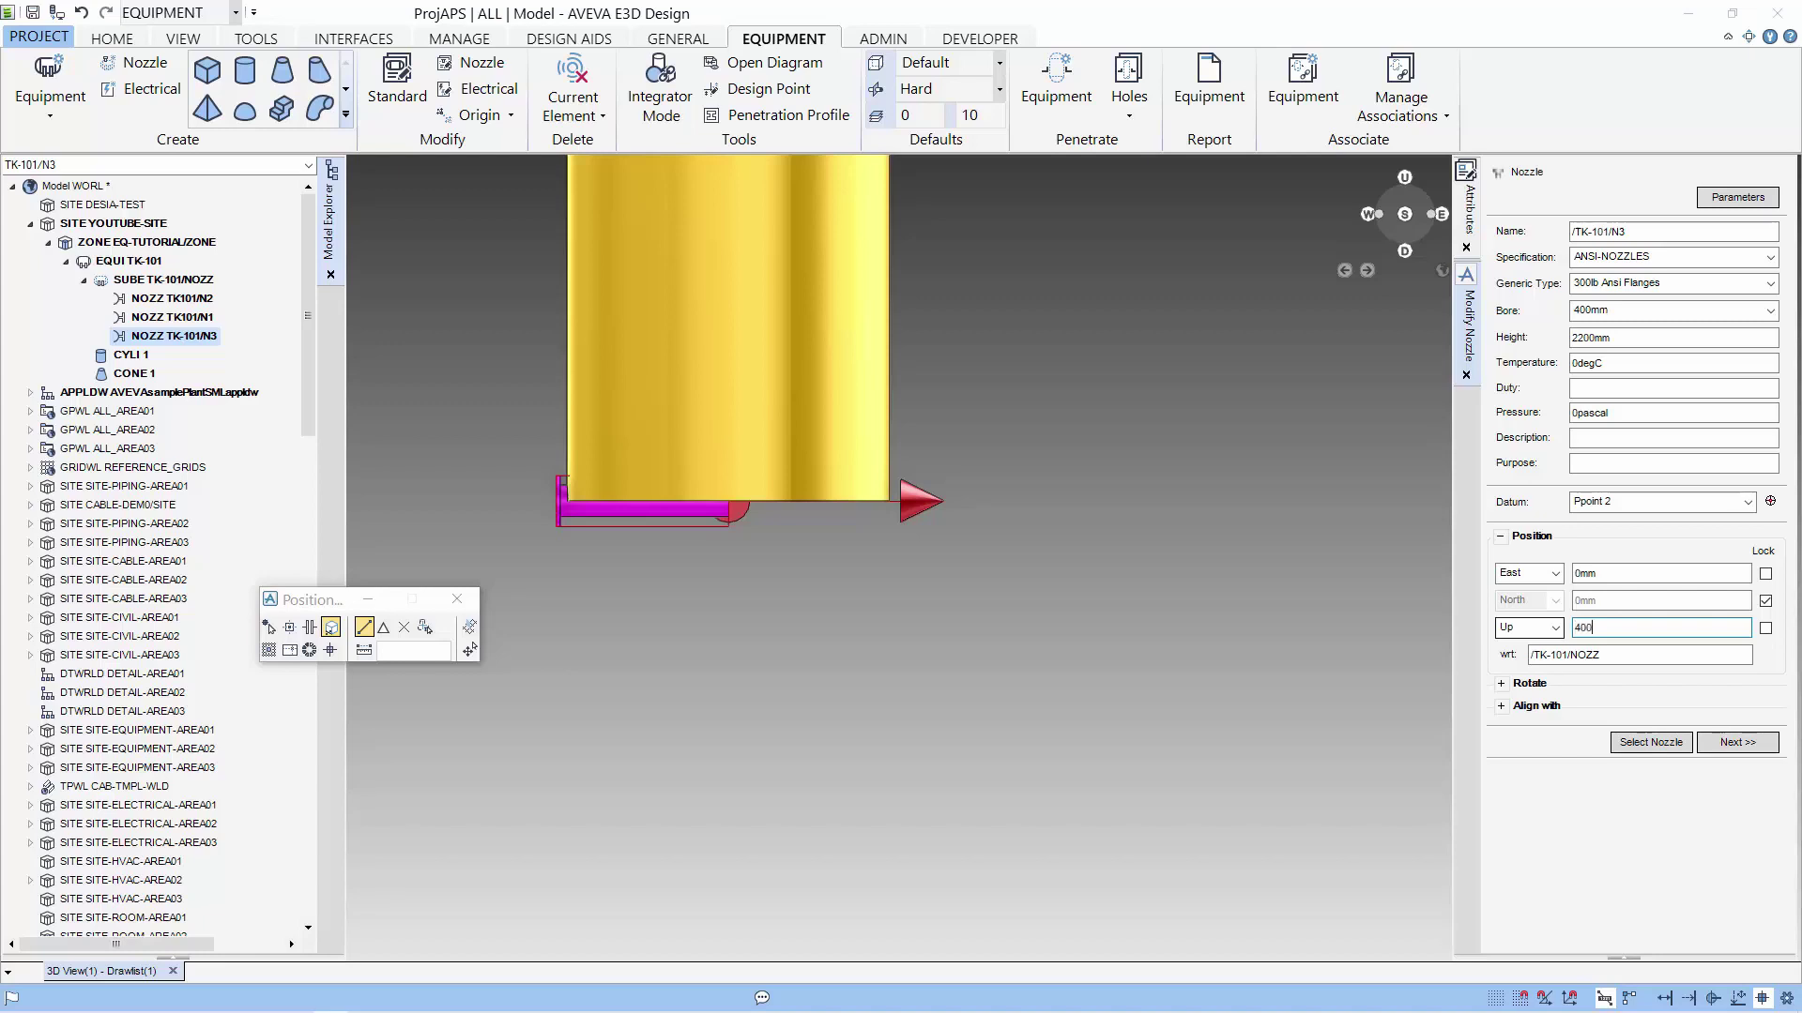
text(400)
click(1638, 575)
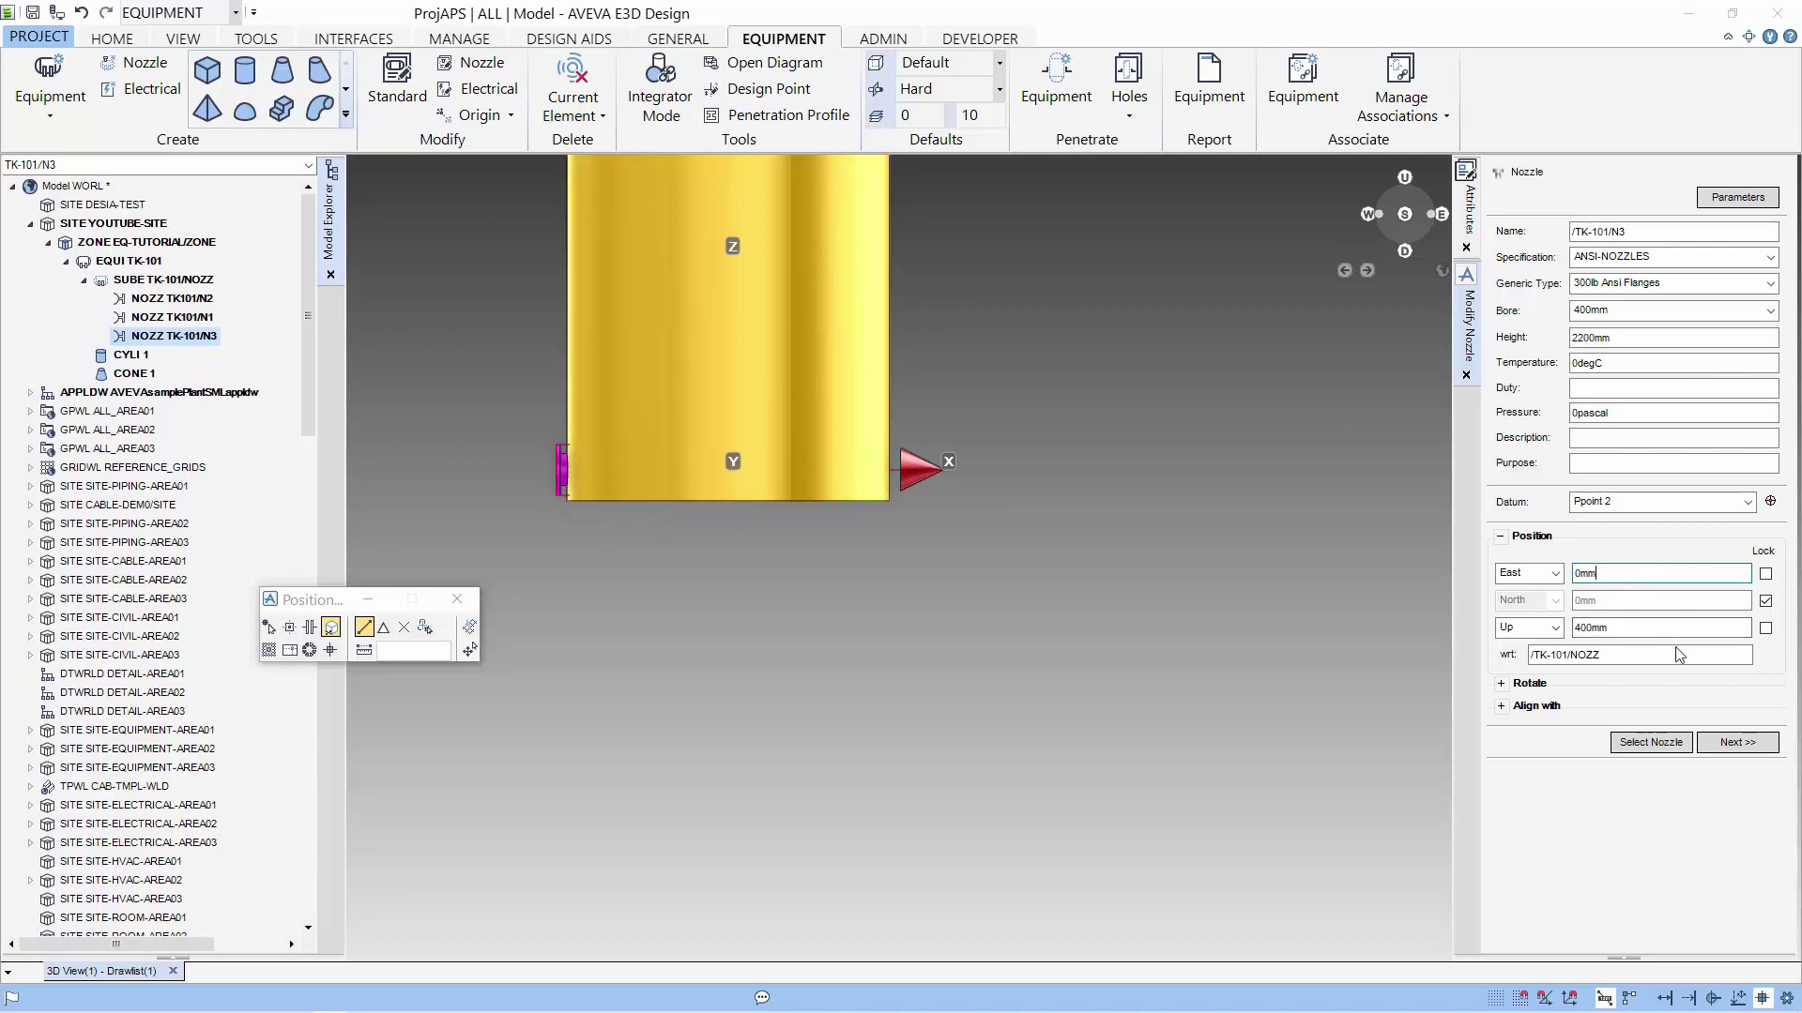
Step: Rotate nozzle N3 by 45 degrees about Z and finish modifying it
right_click(1204, 560)
mouse_move(1271, 643)
click(1454, 638)
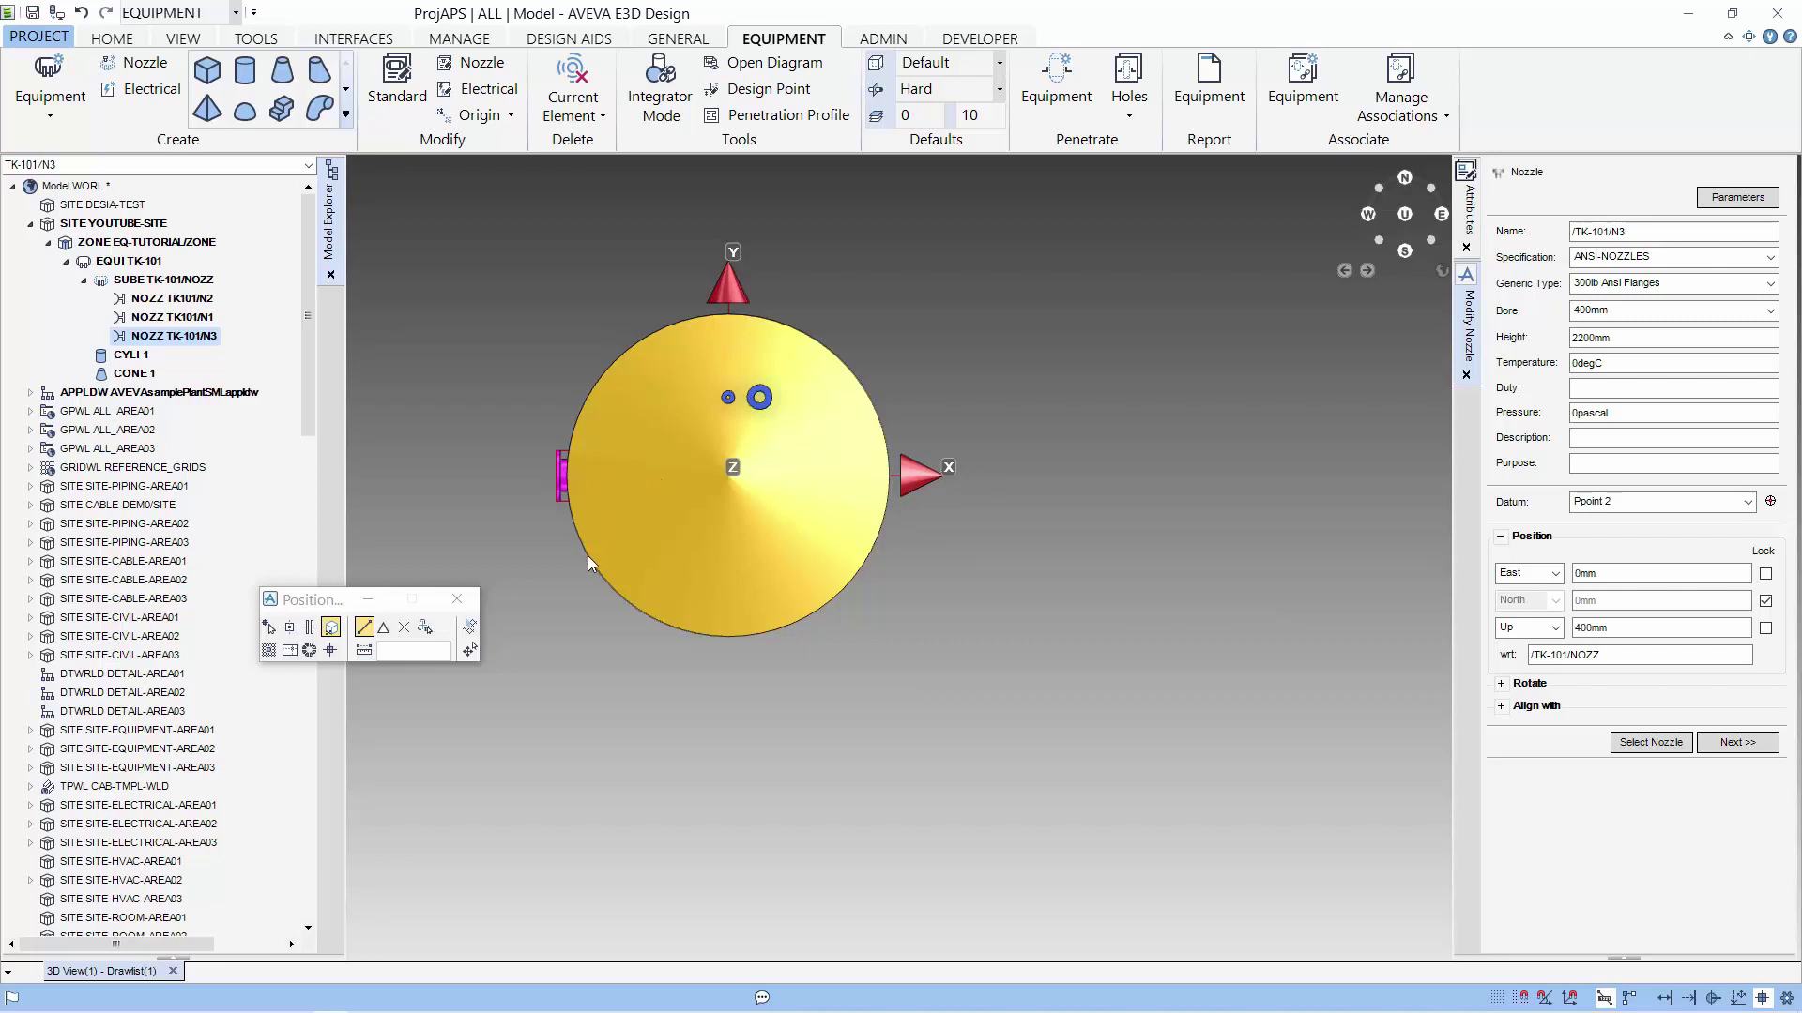
click(1501, 685)
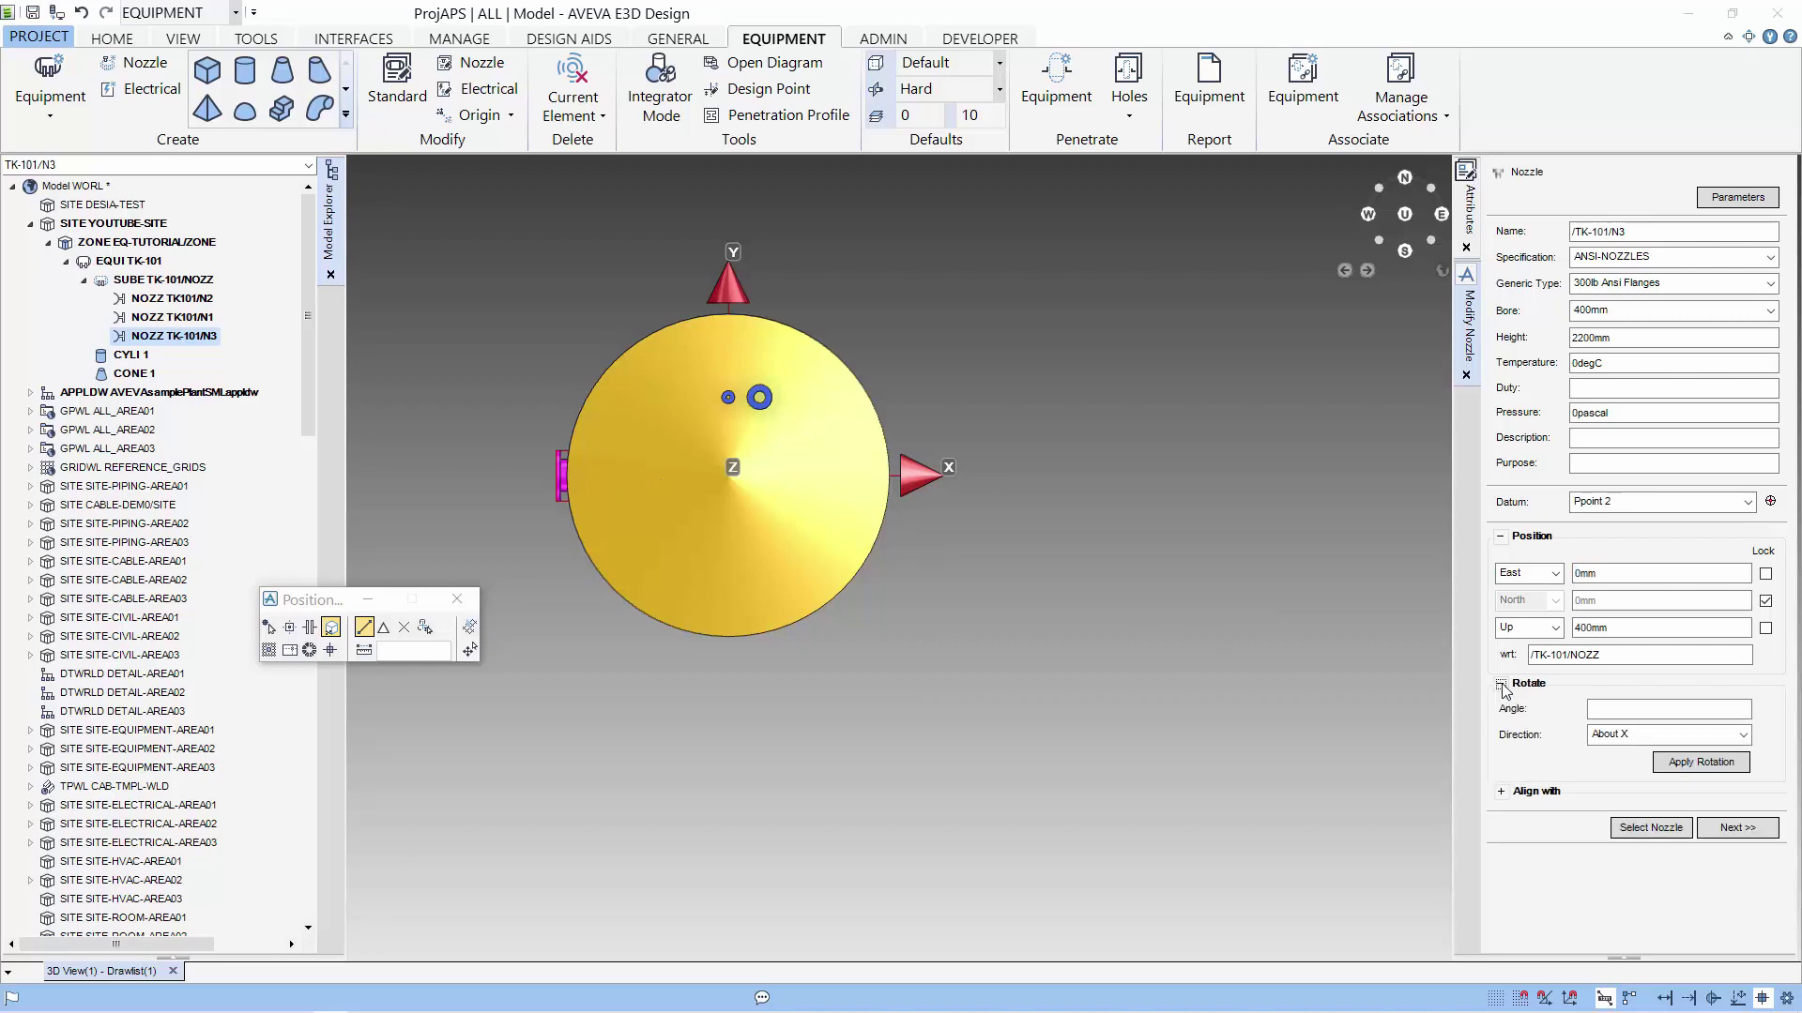
click(1655, 736)
click(1607, 782)
click(1639, 710)
click(1683, 763)
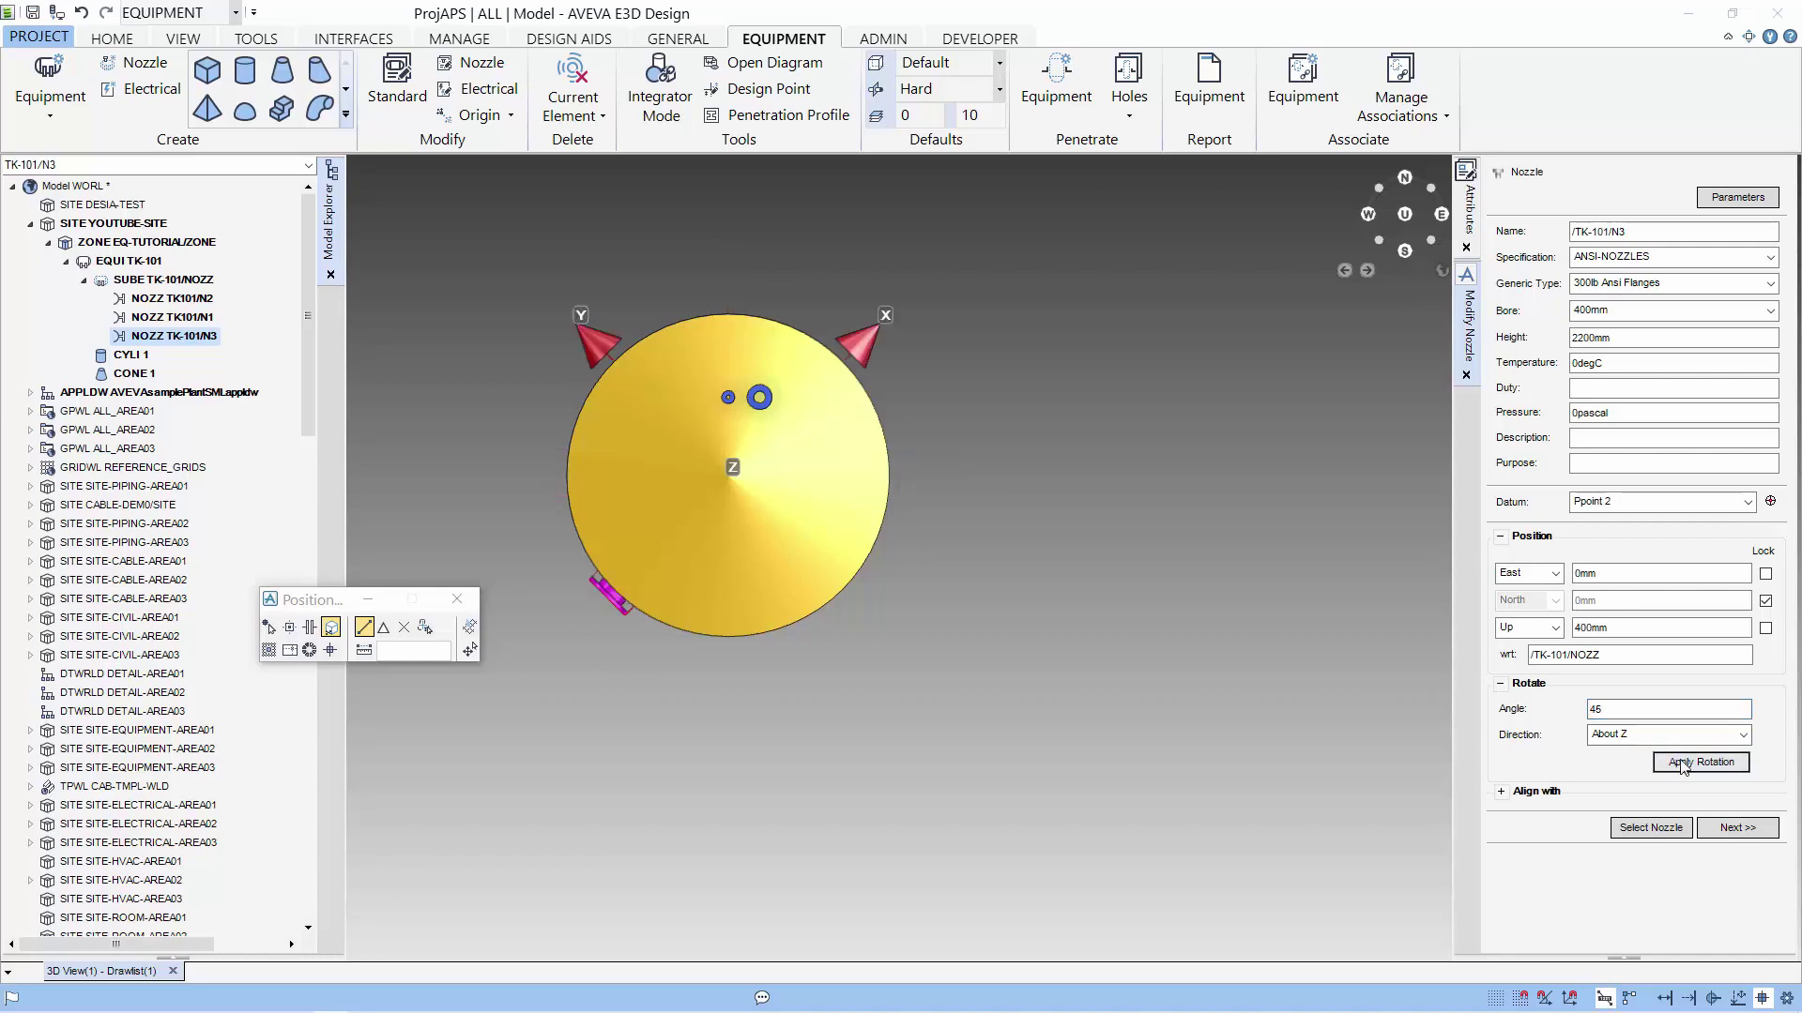
click(1731, 829)
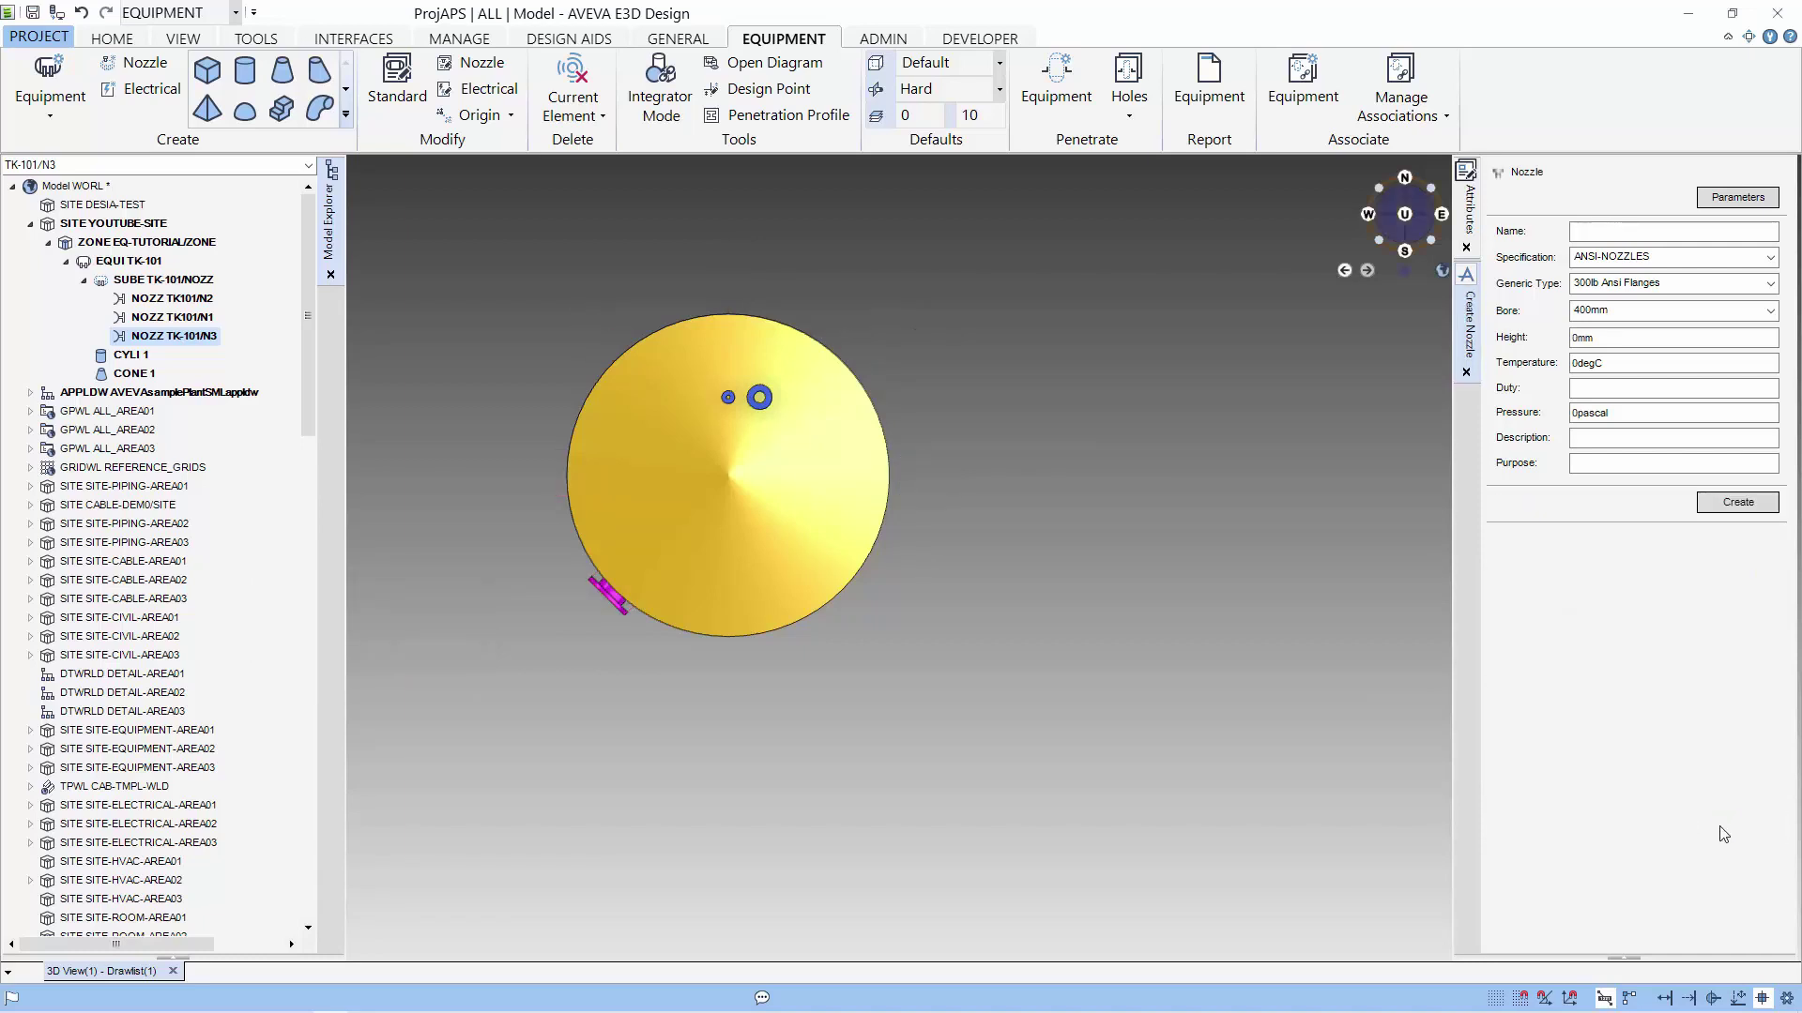
middle_drag(777, 593, 745, 676)
scroll(745, 675, down, 3)
scroll(745, 676, up, 3)
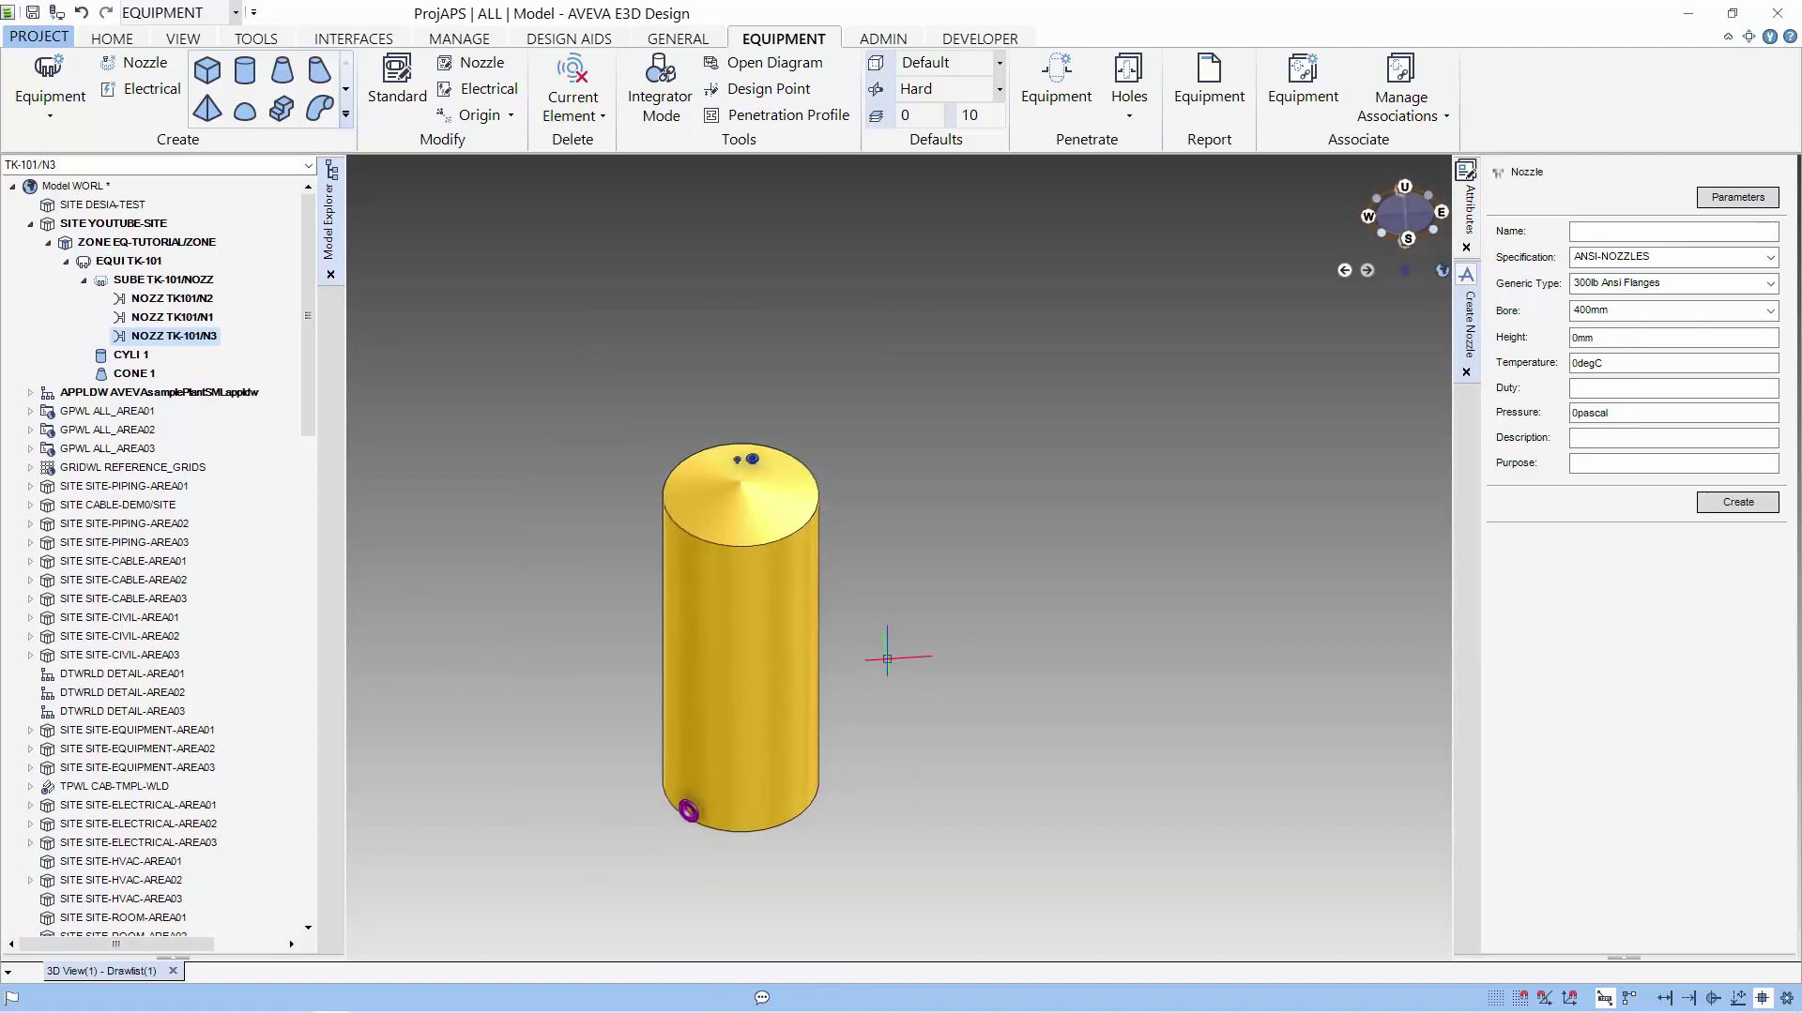